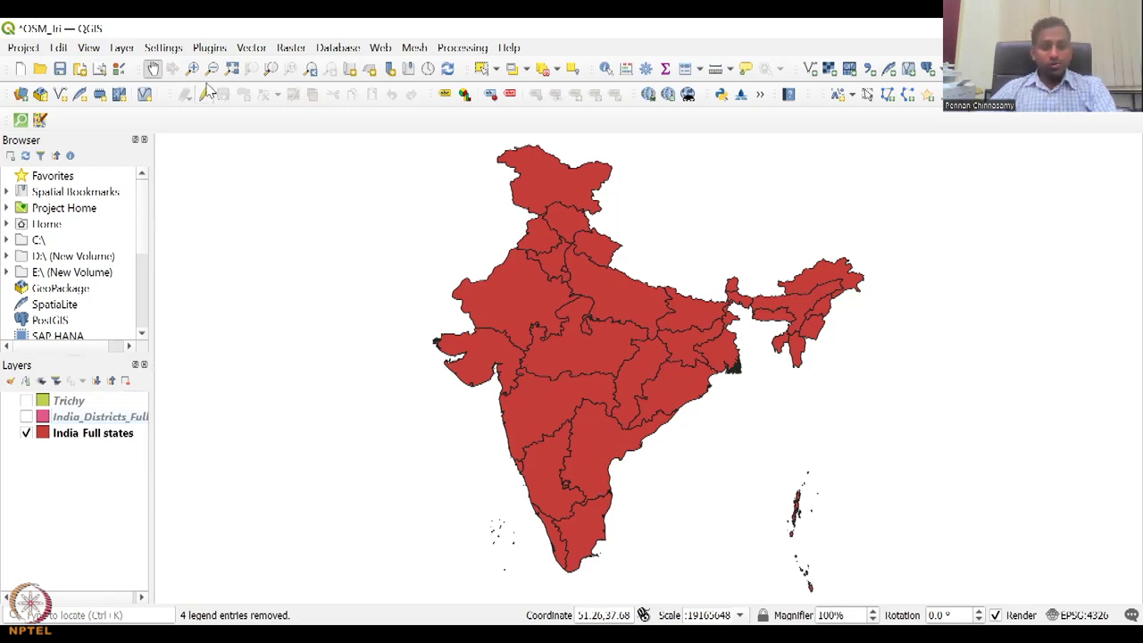
pyautogui.click(254, 48)
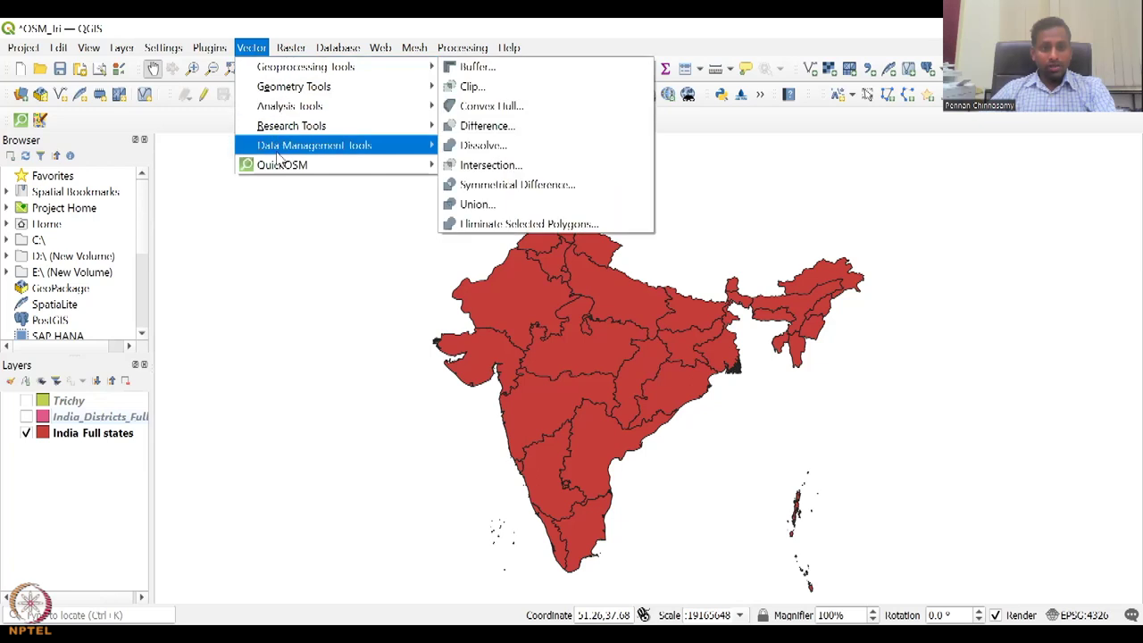
pyautogui.moveTo(286, 165)
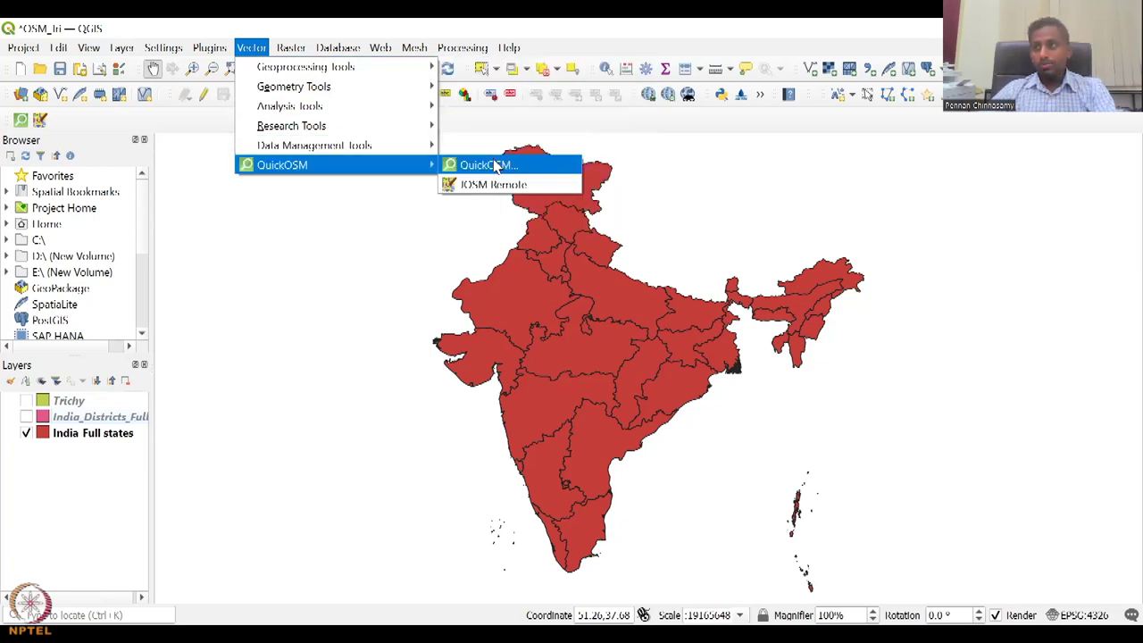
pyautogui.click(495, 166)
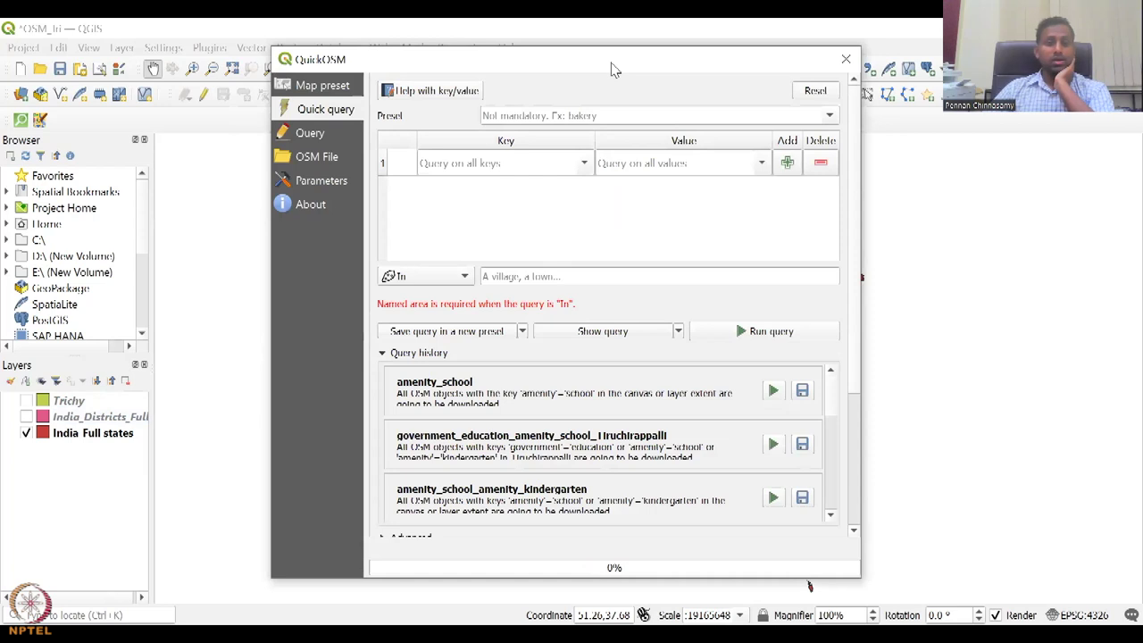
pyautogui.moveTo(613, 65); pyautogui.dragTo(351, 82)
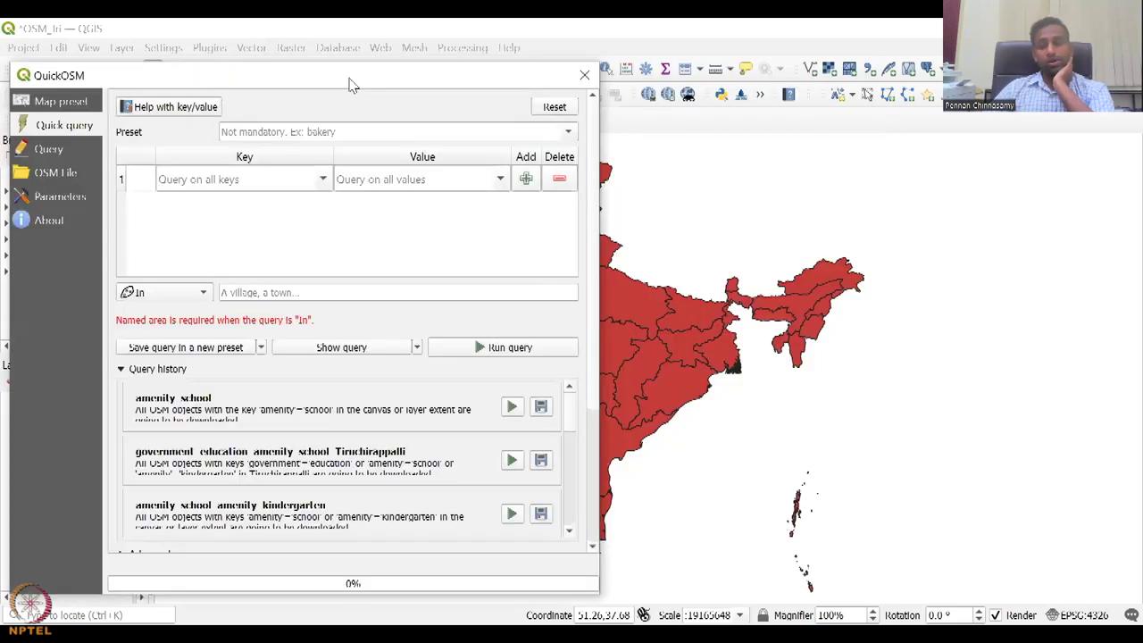
pyautogui.click(585, 76)
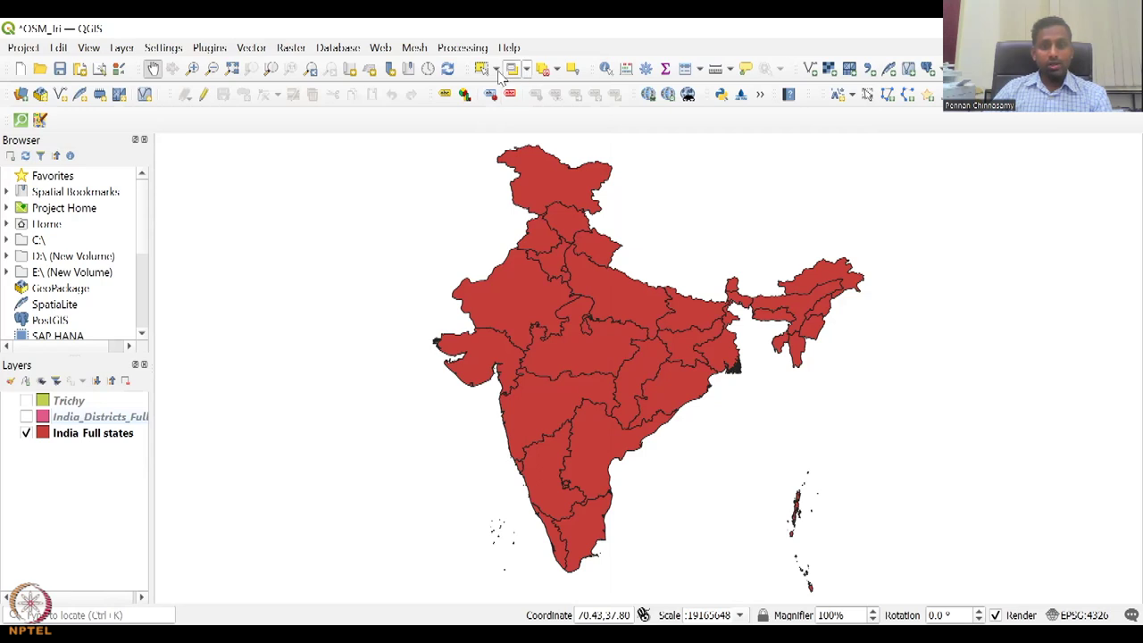
# Step: Try selecting a state in east-central India on India_Full states with the India_Districts_Full layer shown, and clear the selection
pyautogui.click(483, 70)
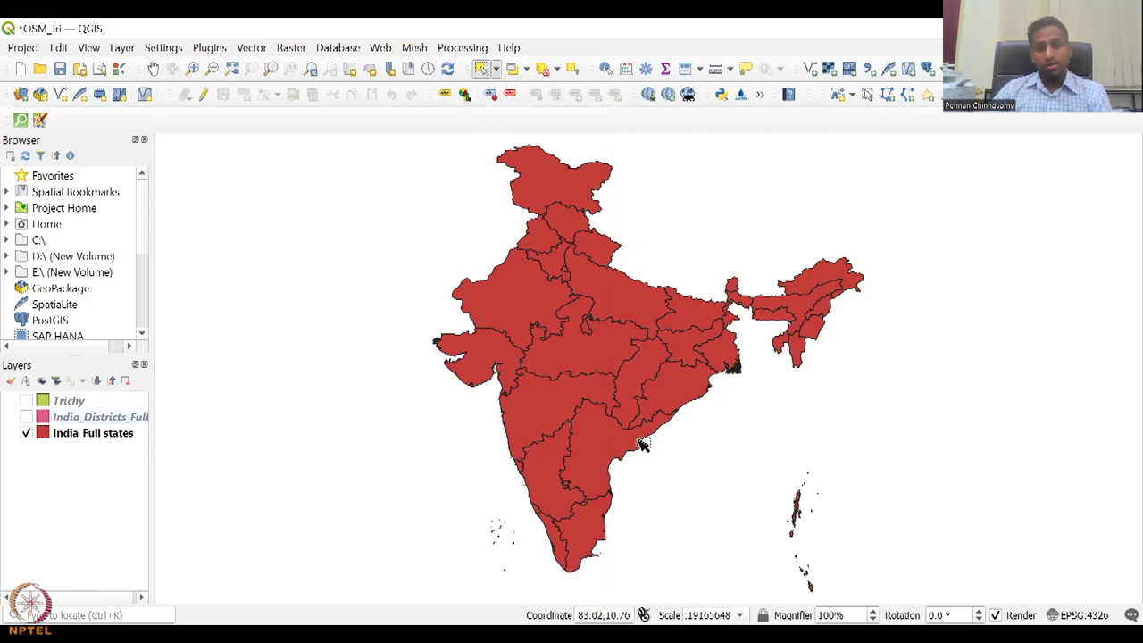
pyautogui.click(105, 434)
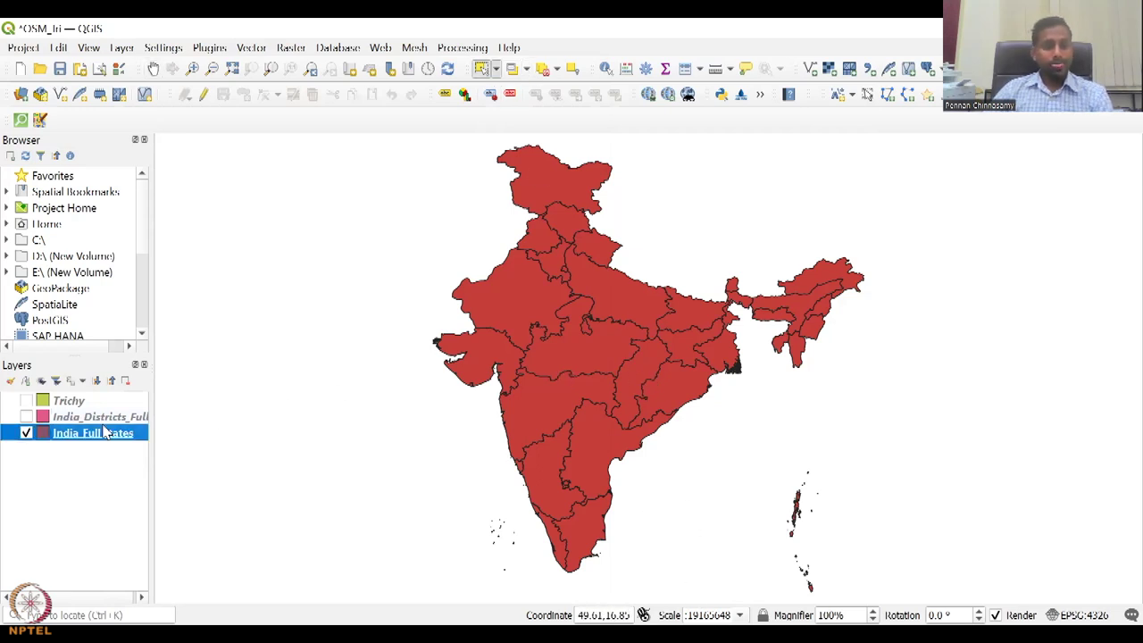
pyautogui.rightClick(109, 438)
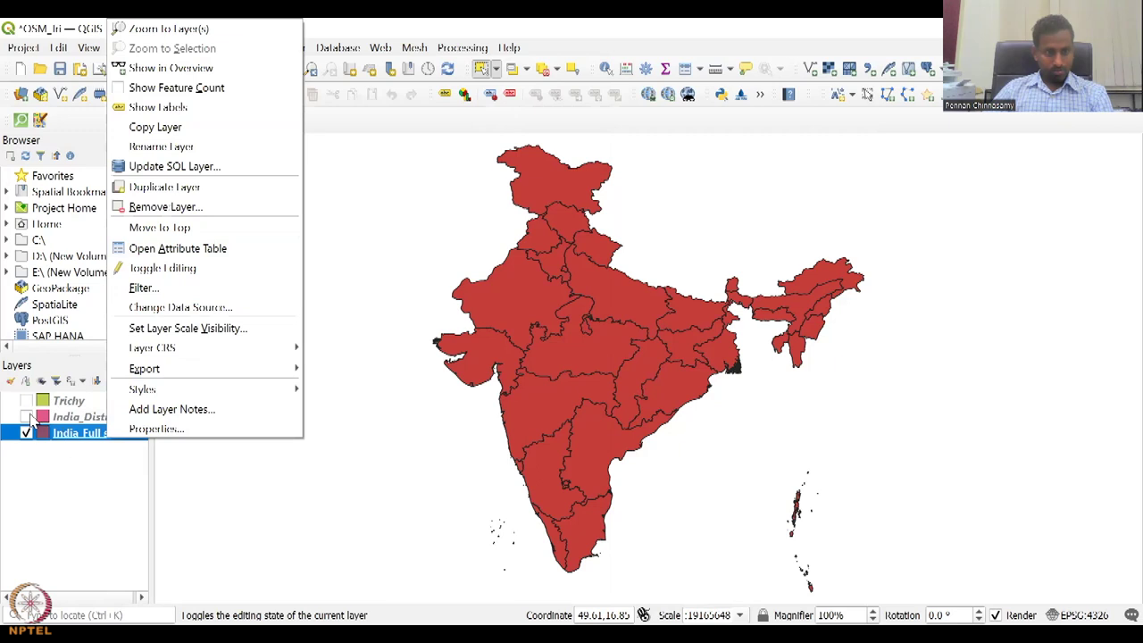
pyautogui.click(361, 418)
pyautogui.click(638, 380)
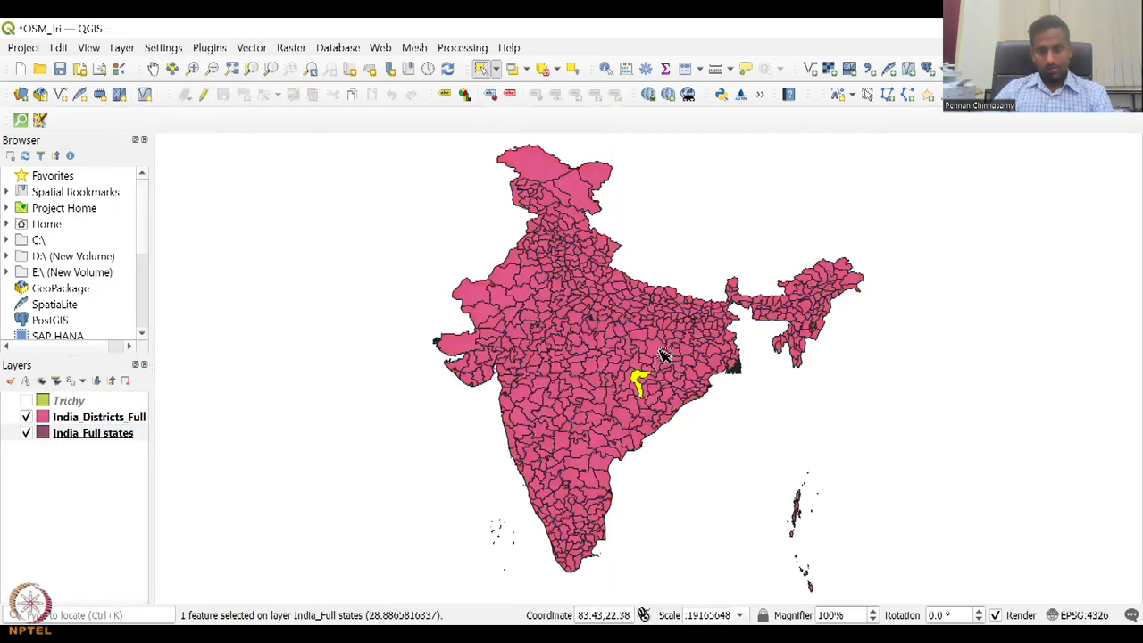
pyautogui.click(544, 71)
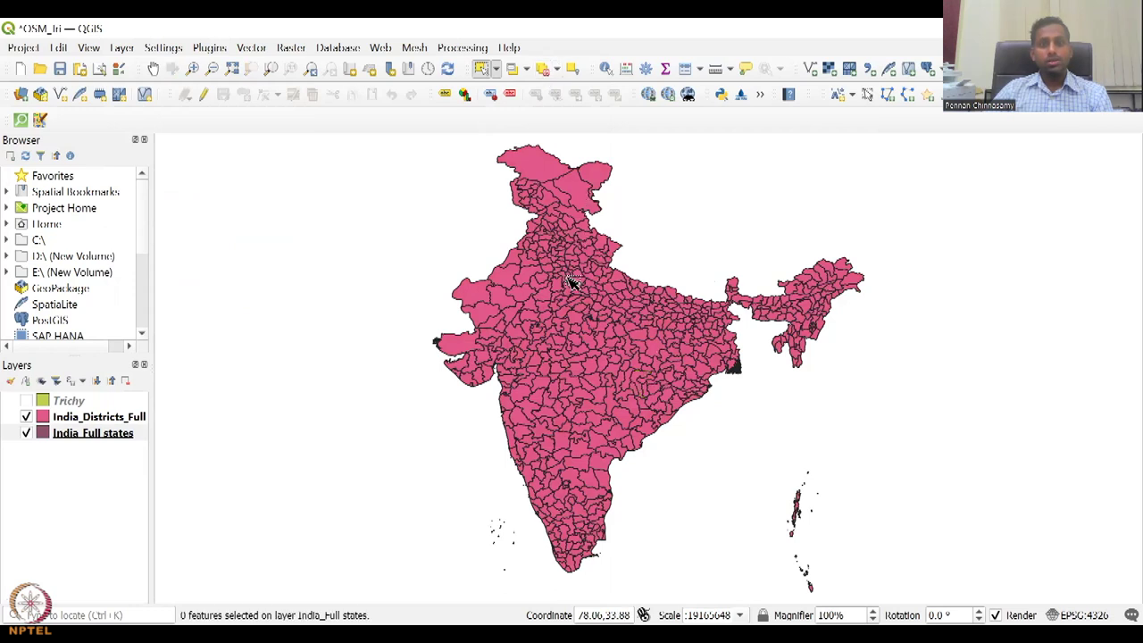
# Step: Hide the India_Districts_Full layer and select the elongated east-central state polygon on the India_Full states layer
pyautogui.click(105, 436)
pyautogui.click(26, 417)
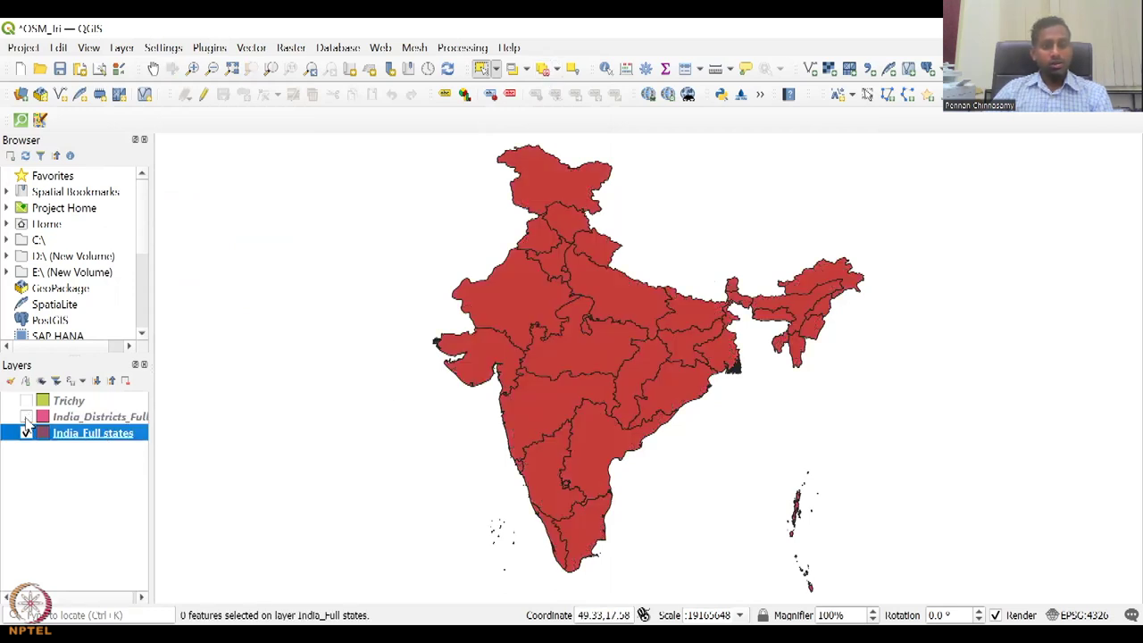
pyautogui.click(637, 390)
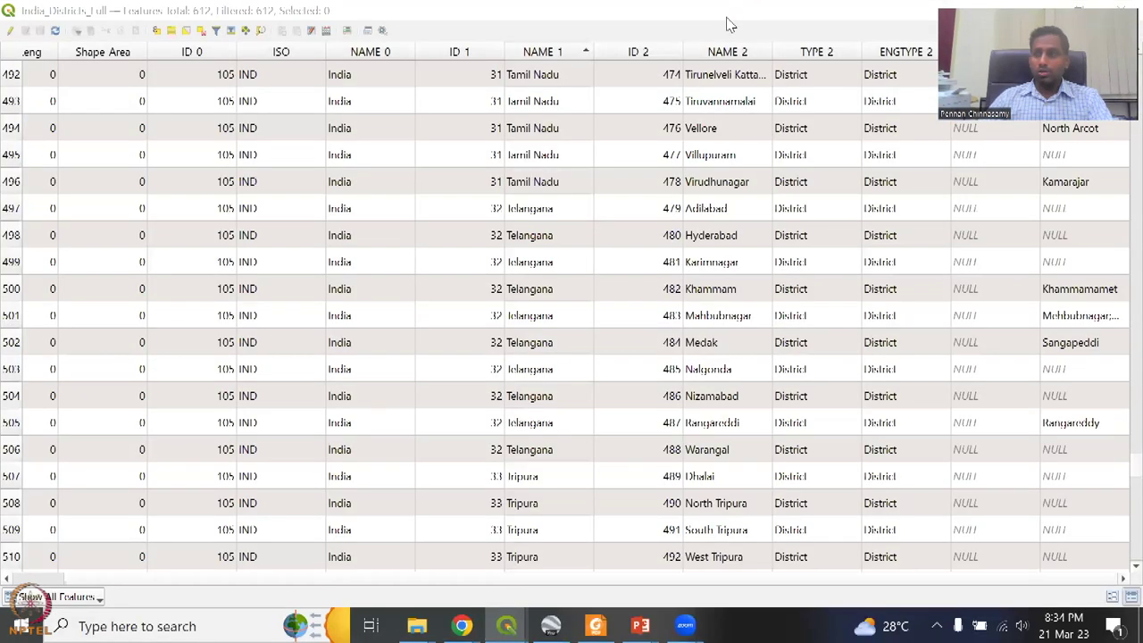
# Step: Restore the India_Districts_Full attribute table to a smaller window and close it
pyautogui.doubleClick(733, 21)
pyautogui.moveTo(510, 135); pyautogui.dragTo(418, 85)
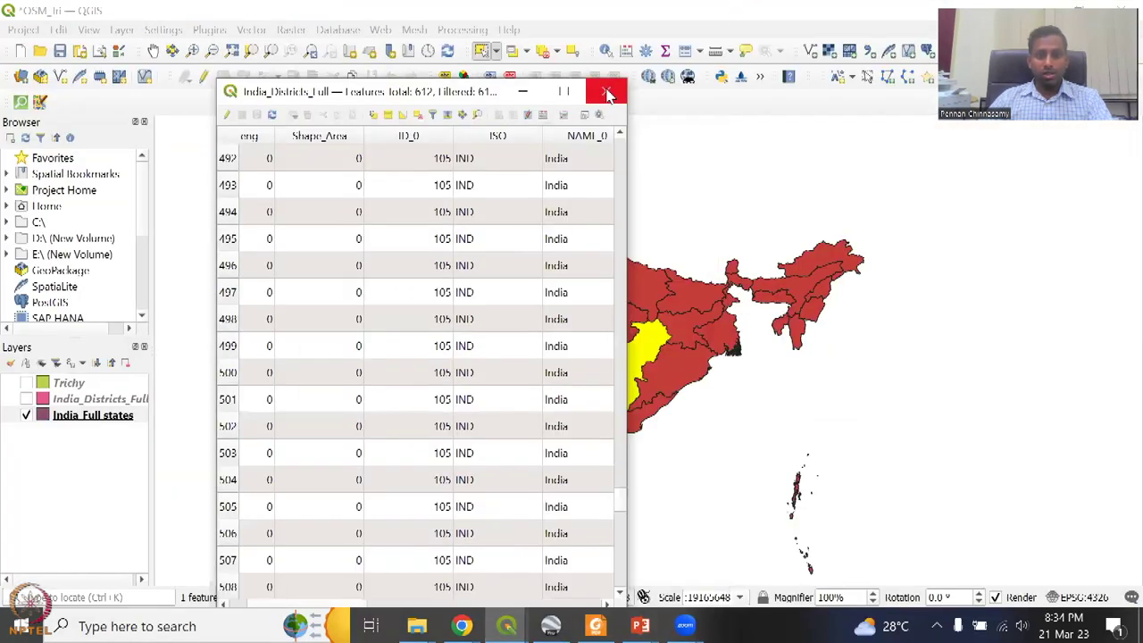
pyautogui.click(606, 90)
# Step: Inspect the selected state's record in the attribute table of the India_Full states layer, and close the table
pyautogui.click(123, 423)
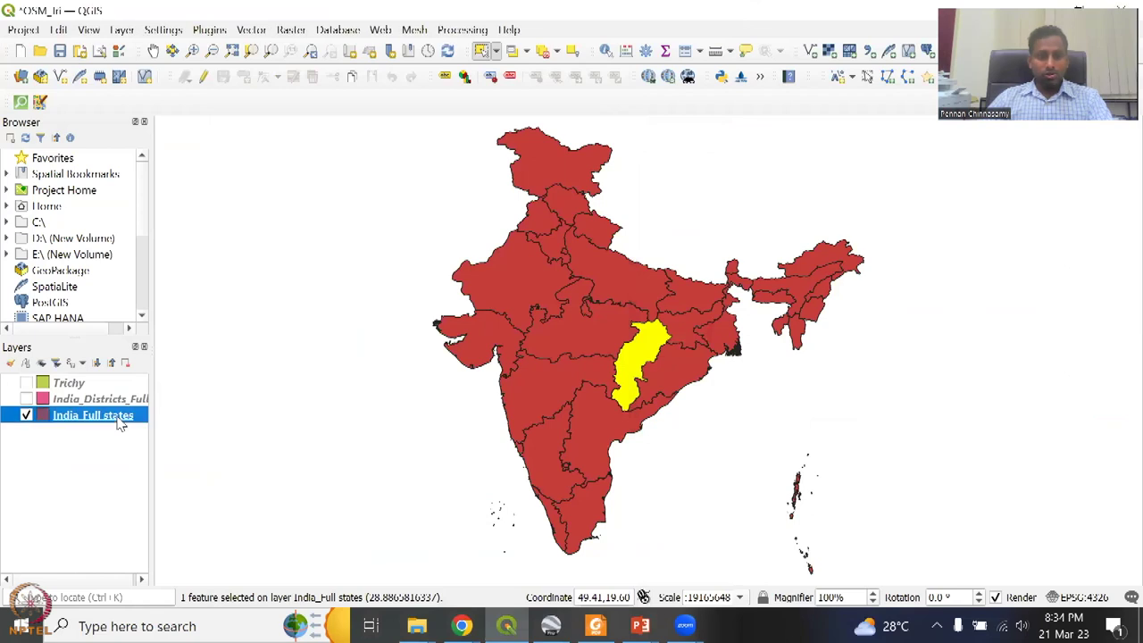
pyautogui.rightClick(132, 428)
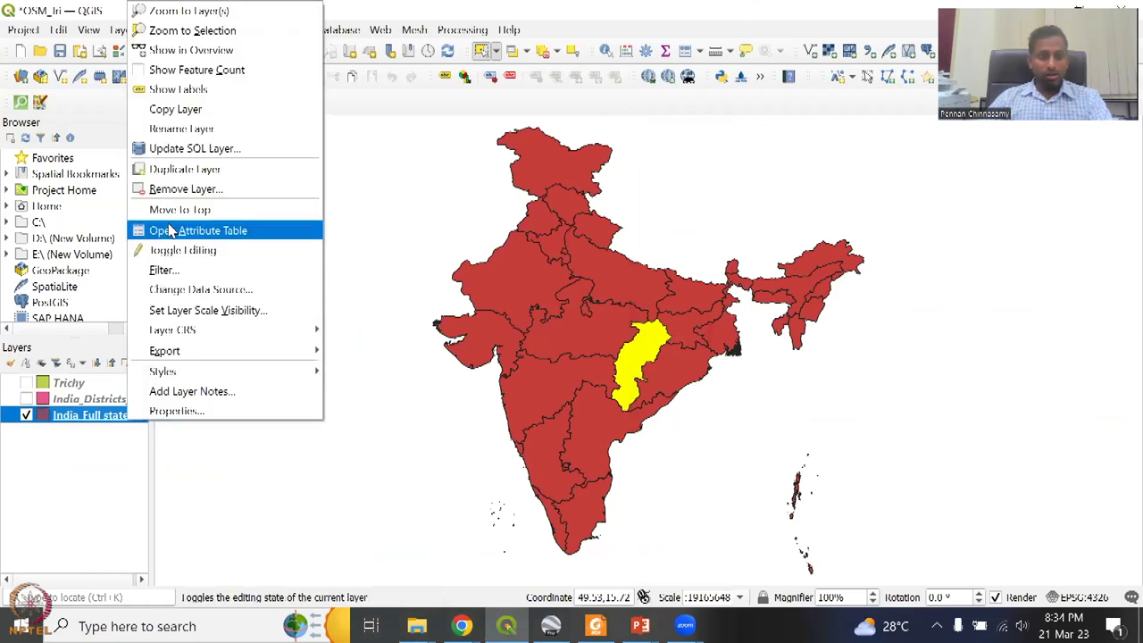
pyautogui.click(205, 229)
pyautogui.scroll(-6, 434, 294)
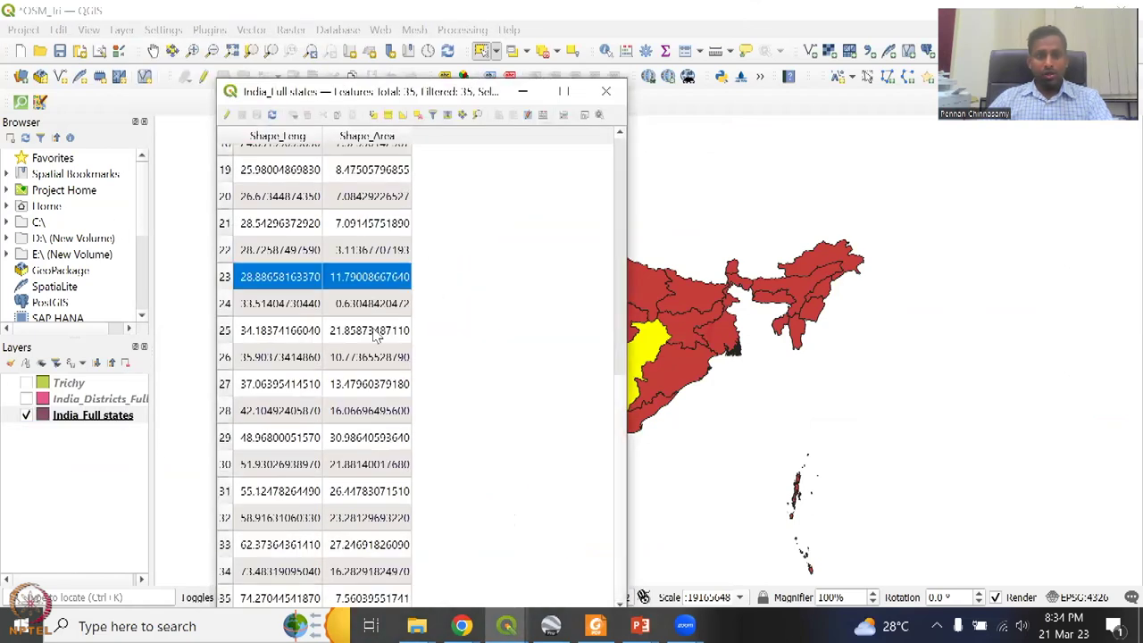
pyautogui.click(606, 91)
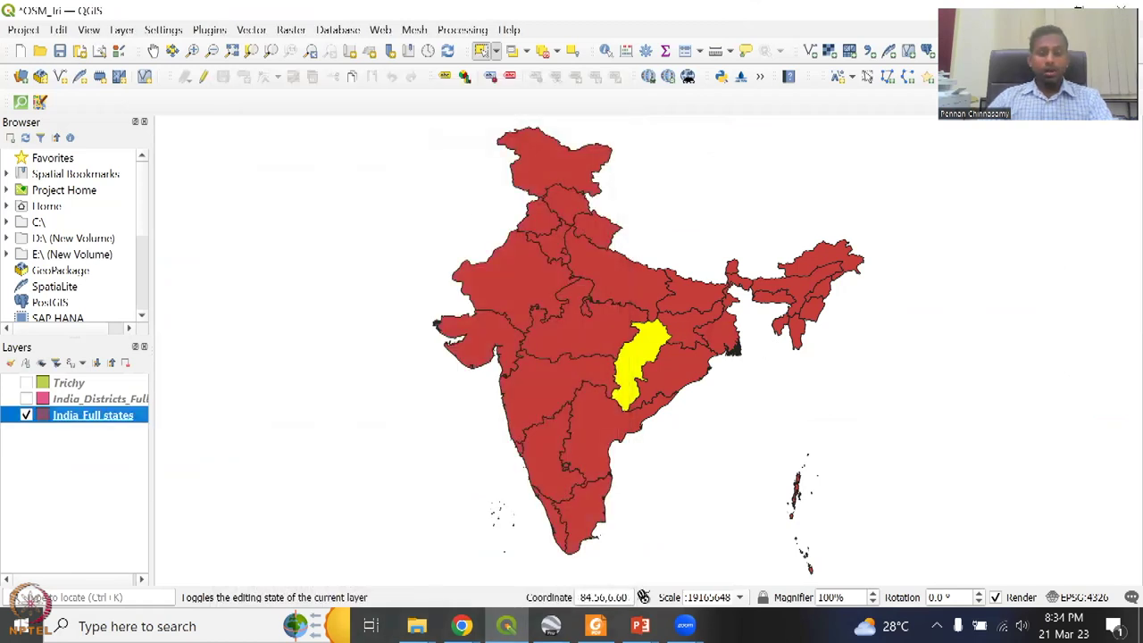
# Step: Open the QuickOSM quick query dialog and move it partly clear of the map
pyautogui.click(259, 32)
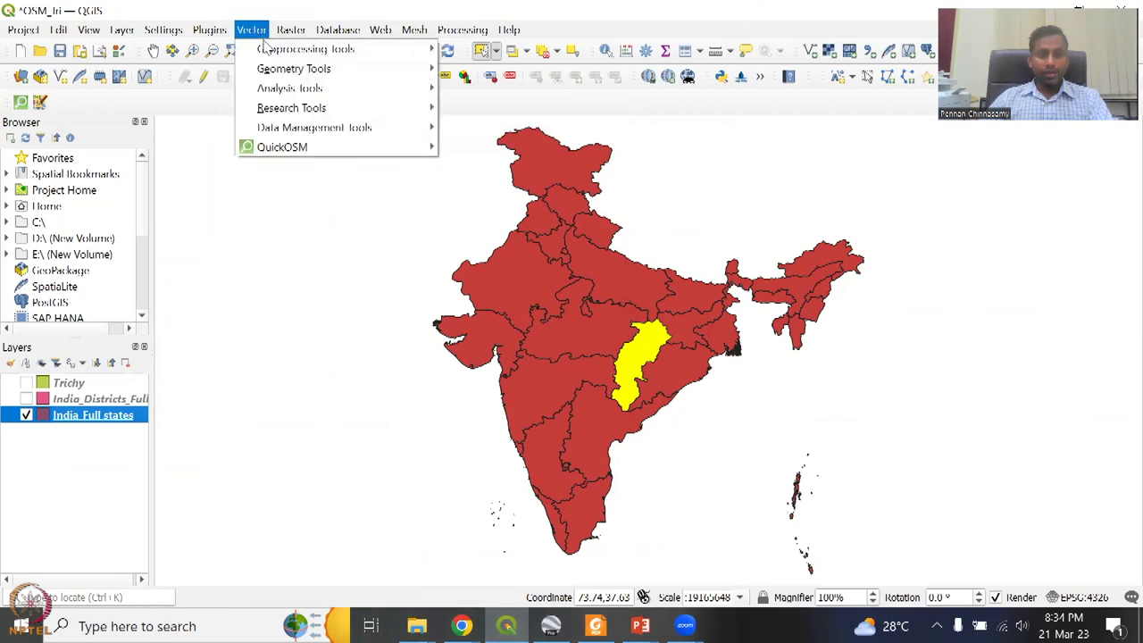
pyautogui.moveTo(298, 149)
pyautogui.click(484, 147)
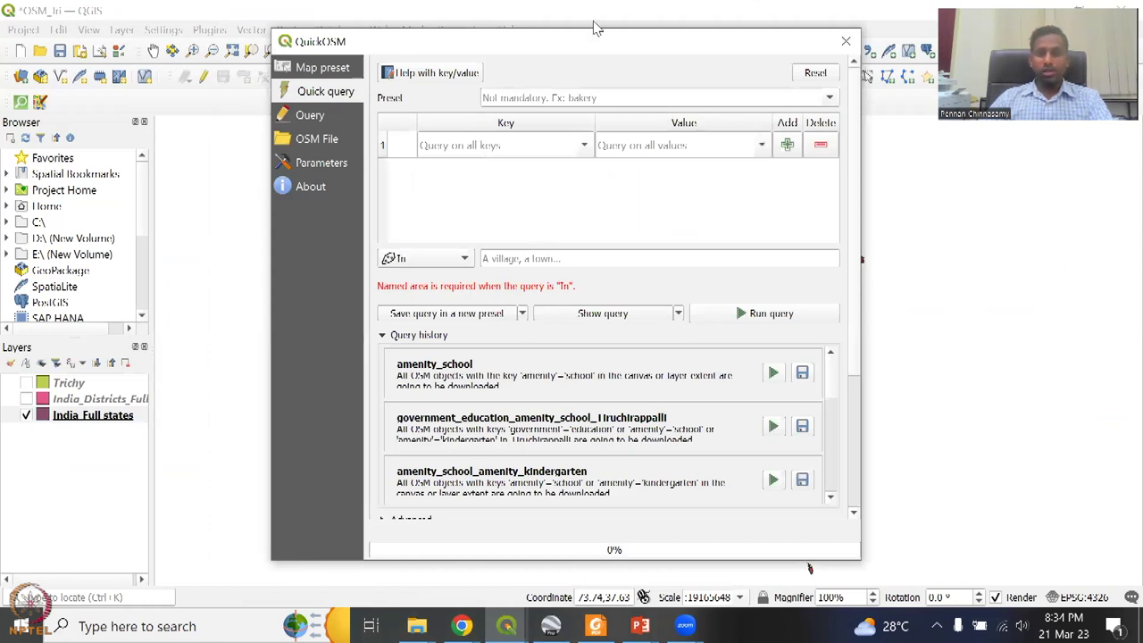
pyautogui.moveTo(584, 45); pyautogui.dragTo(467, 53)
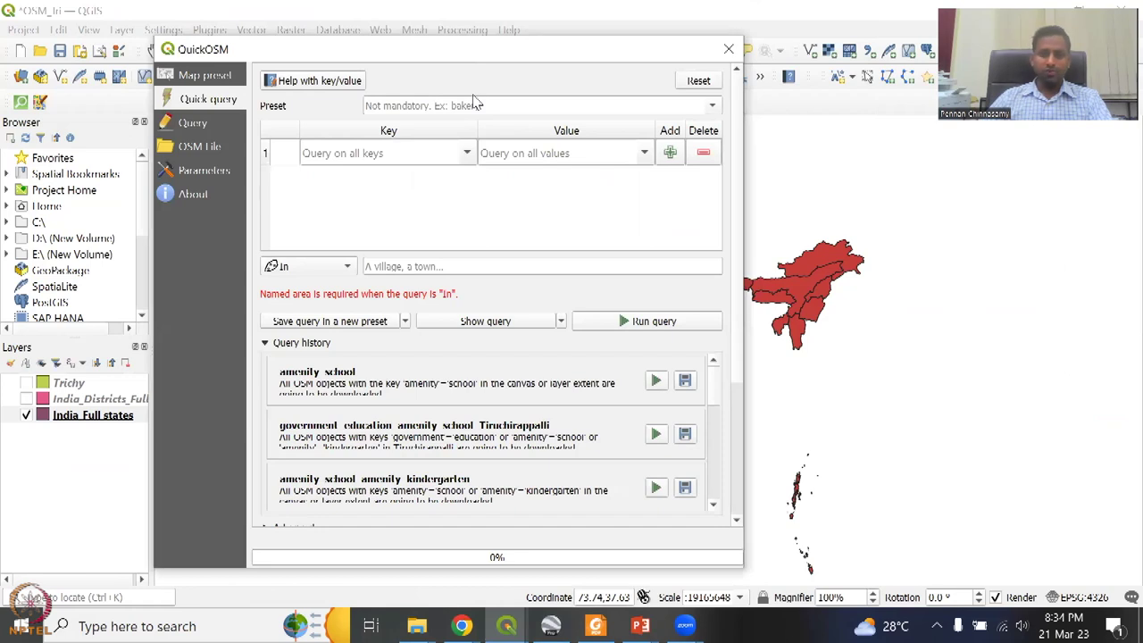
# Step: Set the quick query's first row to the key amenity with the value hospital
pyautogui.click(438, 151)
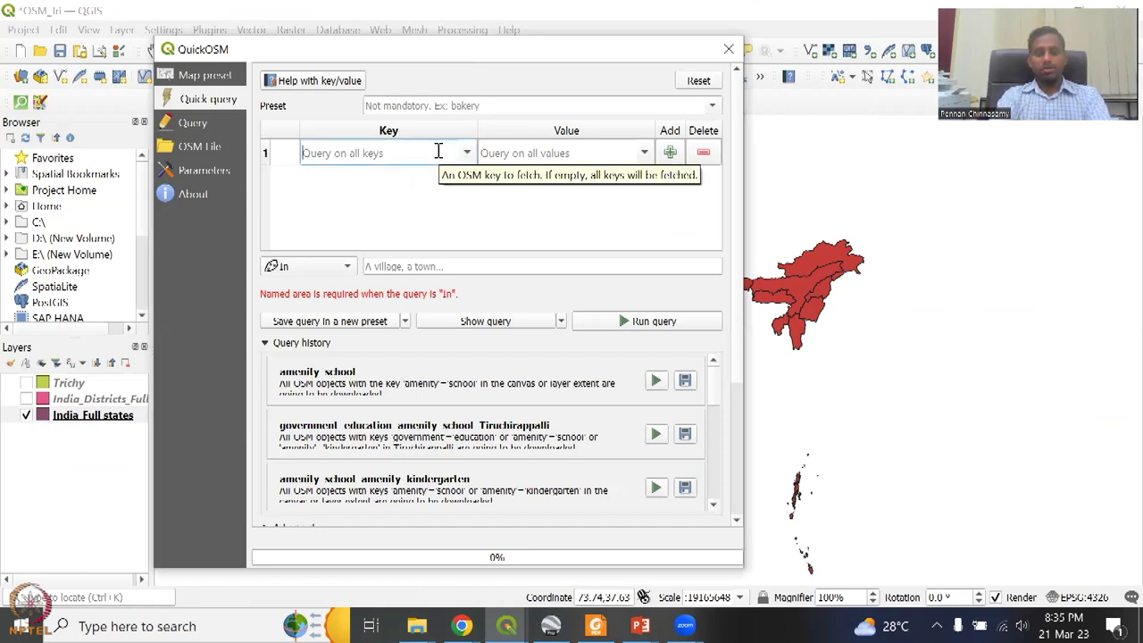
pyautogui.write('ame')
pyautogui.press('Down')
pyautogui.press('Return')
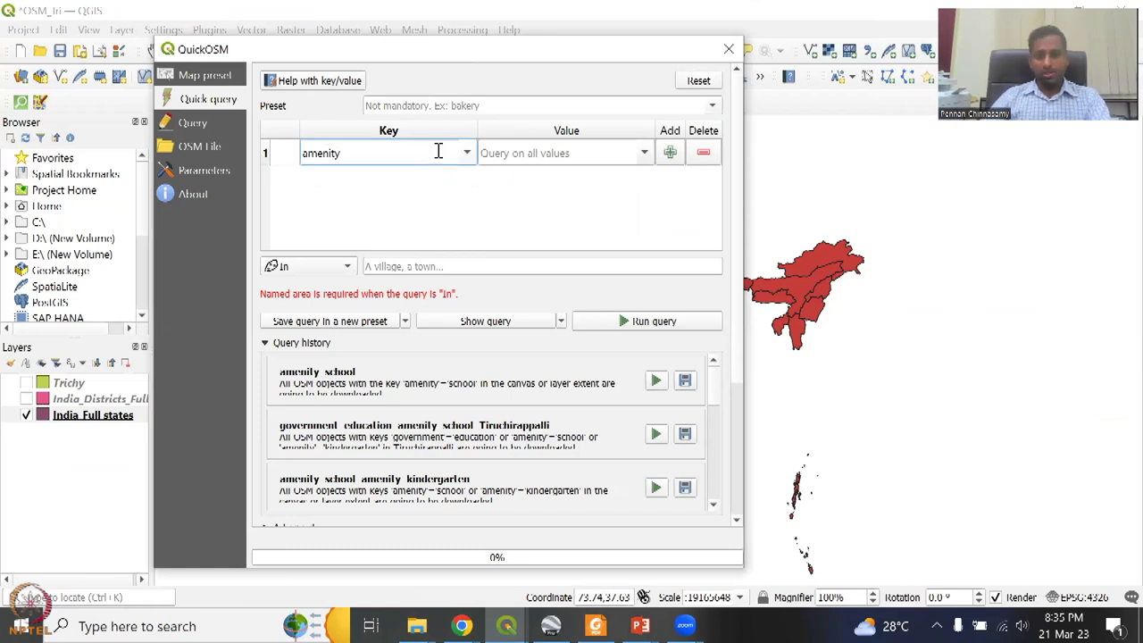
pyautogui.click(514, 153)
pyautogui.write('hos')
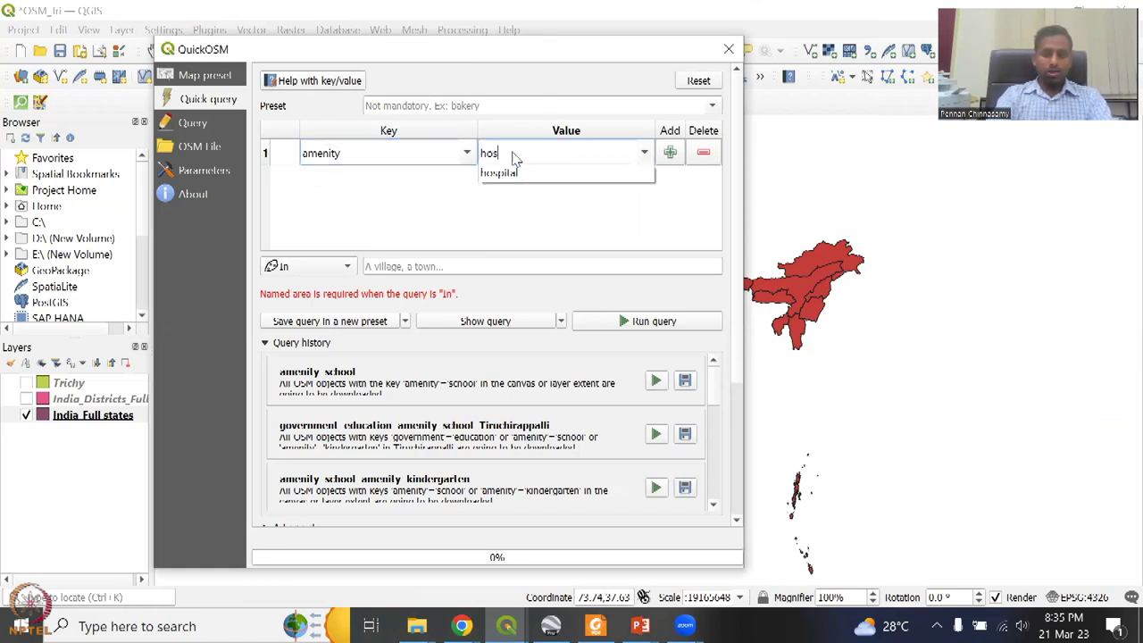
pyautogui.press('Down')
pyautogui.press('Return')
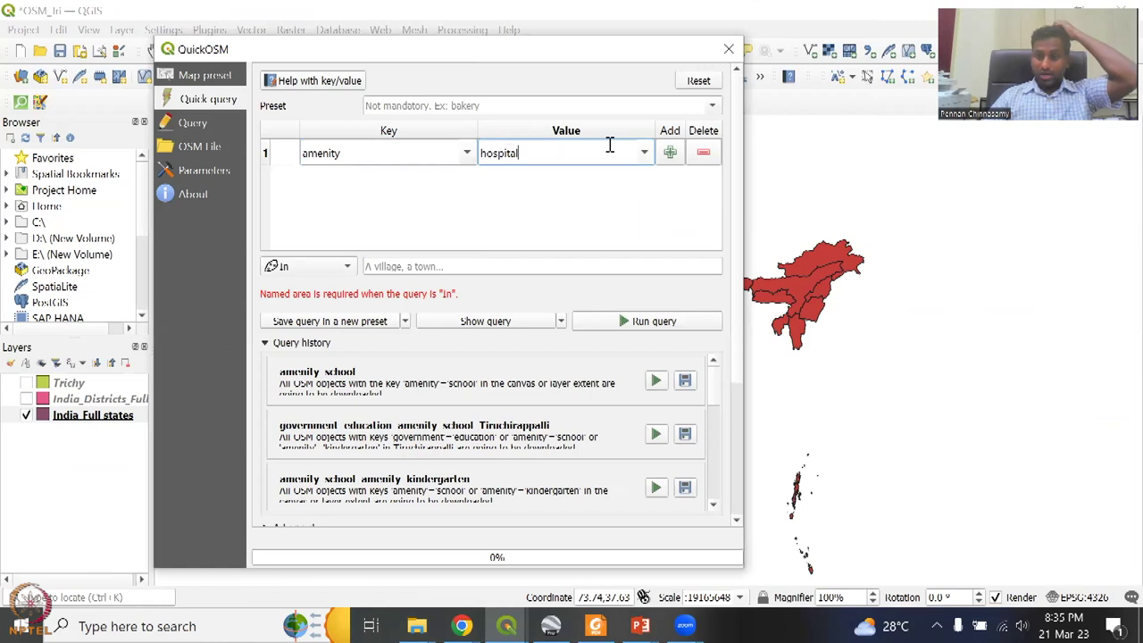
# Step: Look through the complete list of amenity values offered for the first query row
pyautogui.click(644, 153)
pyautogui.moveTo(651, 248); pyautogui.dragTo(646, 161)
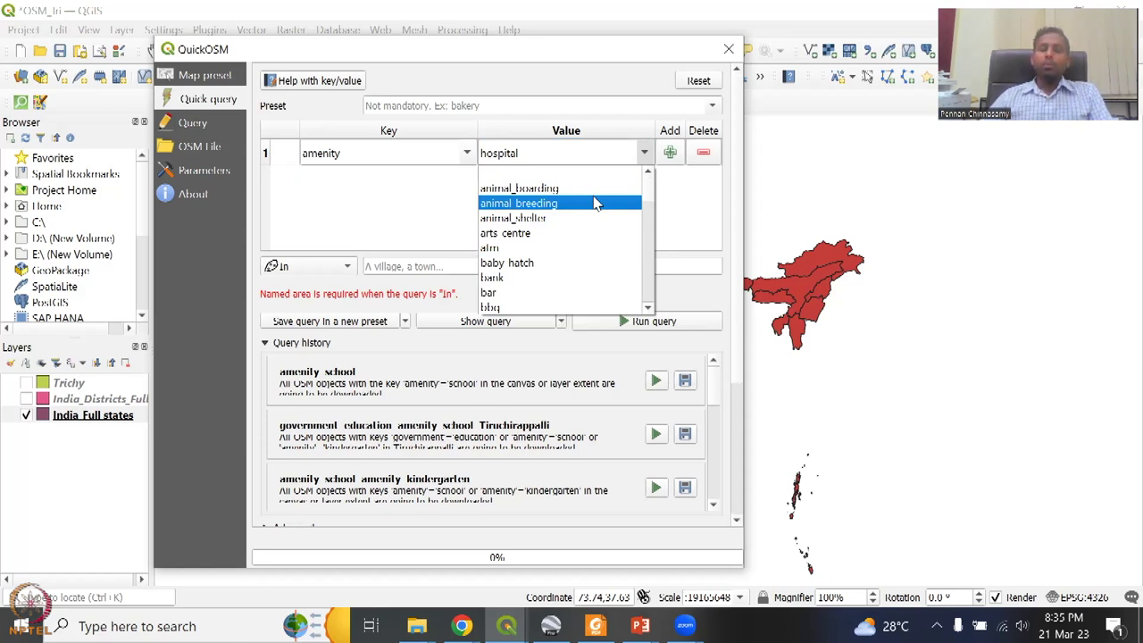
pyautogui.scroll(-1, 578, 247)
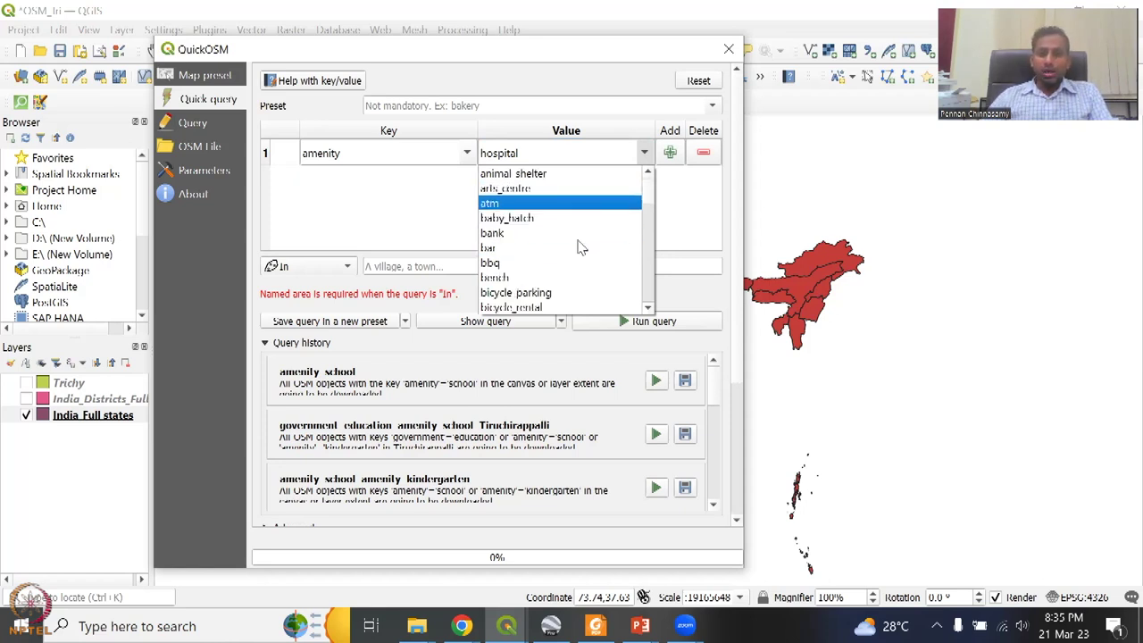
pyautogui.scroll(-2, 579, 248)
pyautogui.scroll(-1, 578, 273)
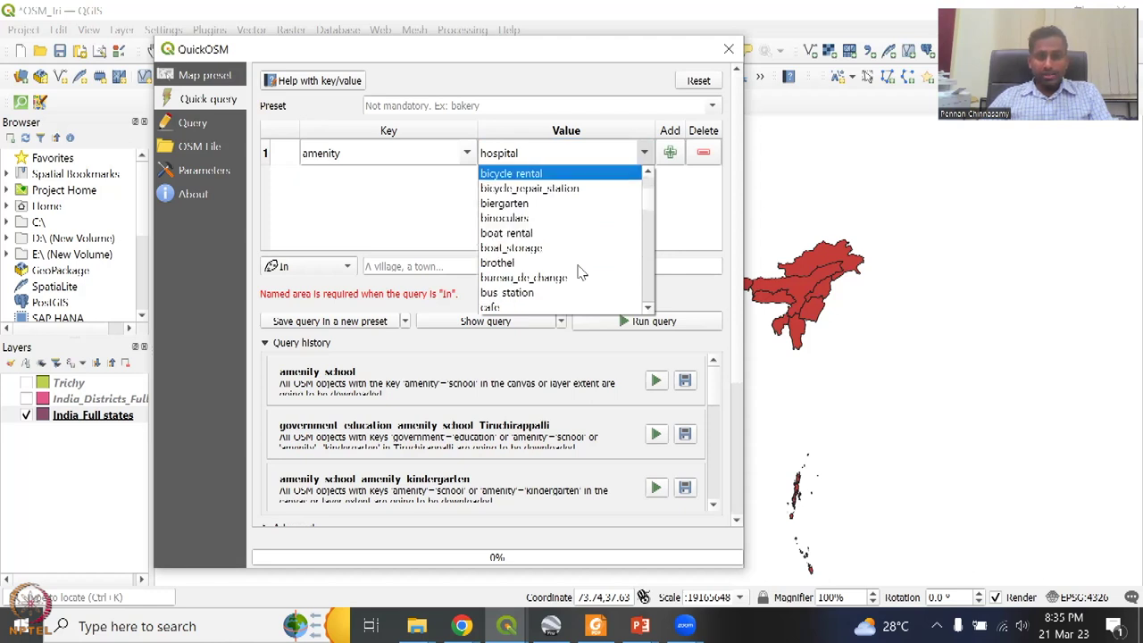
pyautogui.scroll(-1, 579, 272)
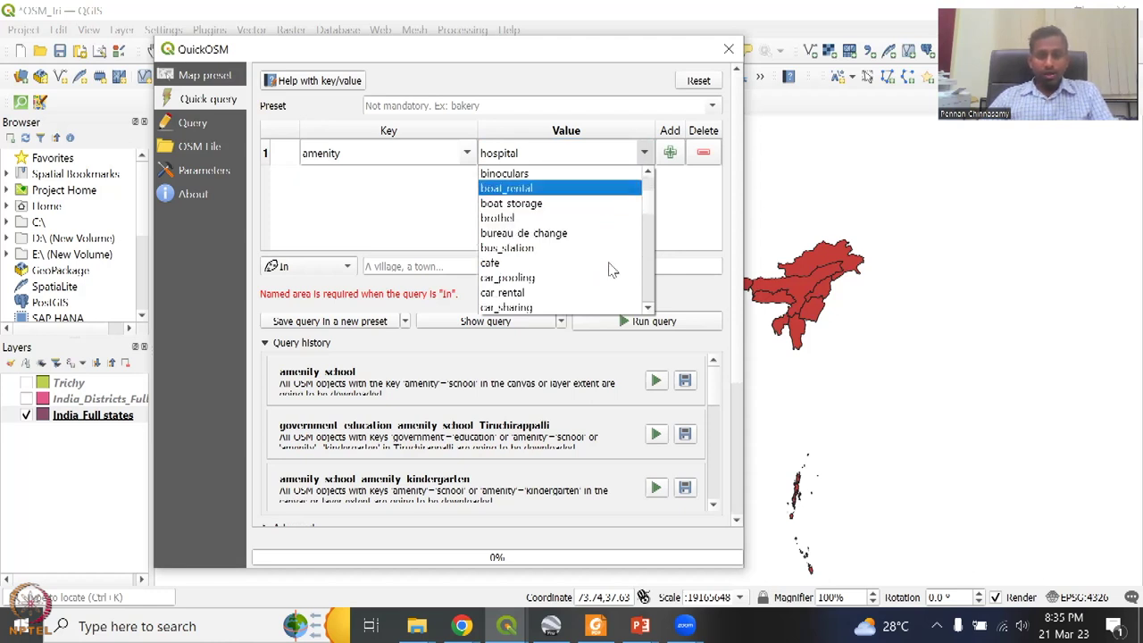
pyautogui.scroll(-2, 578, 246)
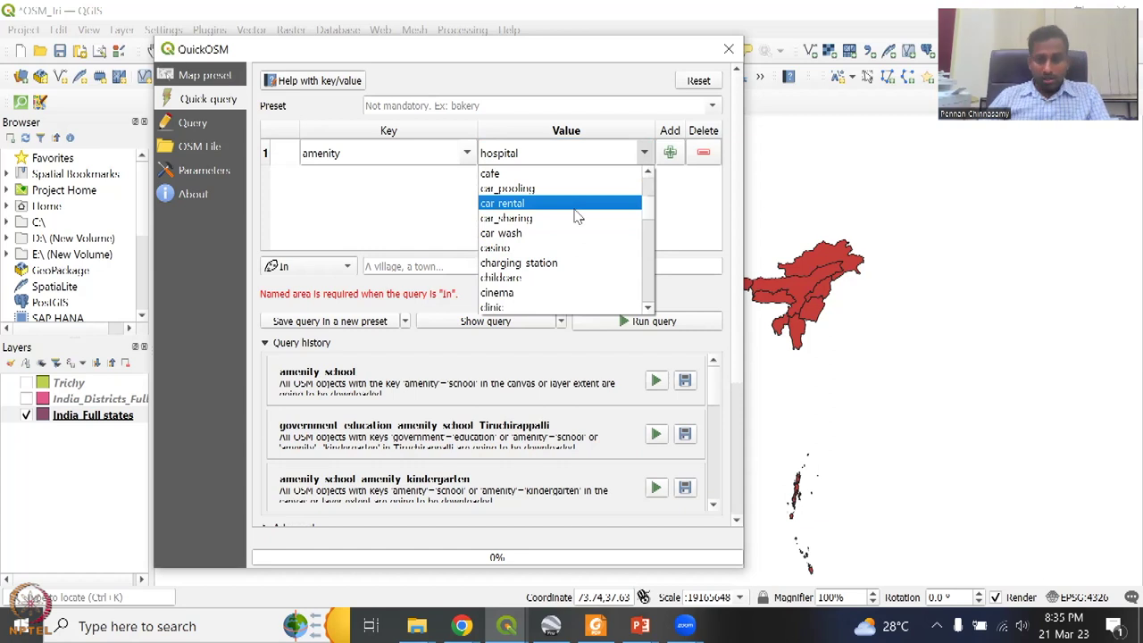
pyautogui.scroll(-3, 563, 272)
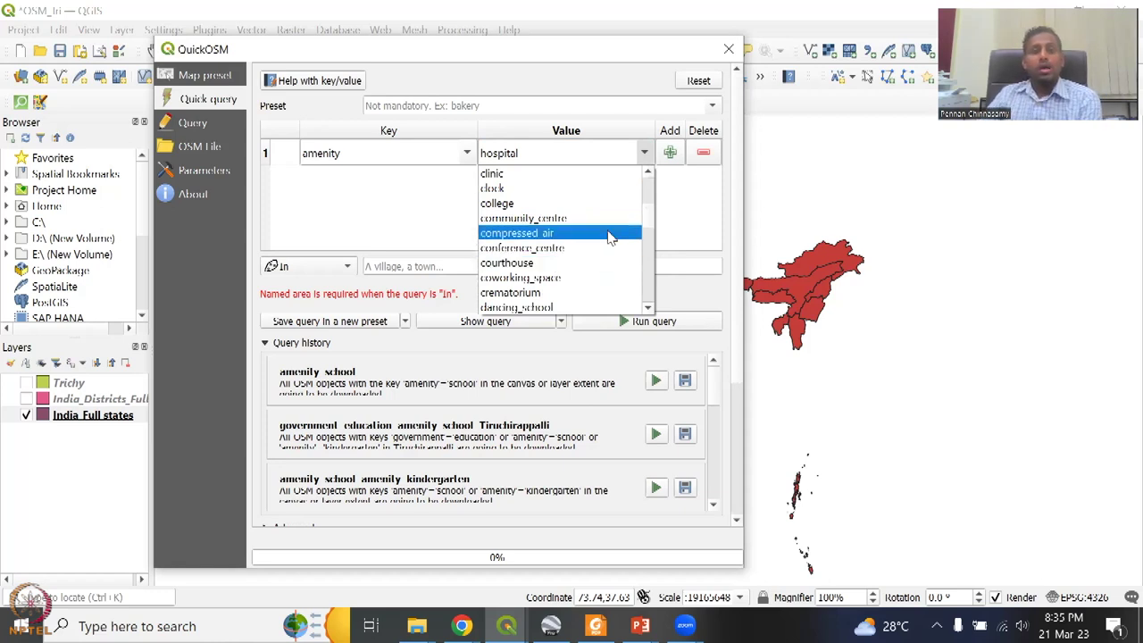
pyautogui.scroll(-5, 615, 254)
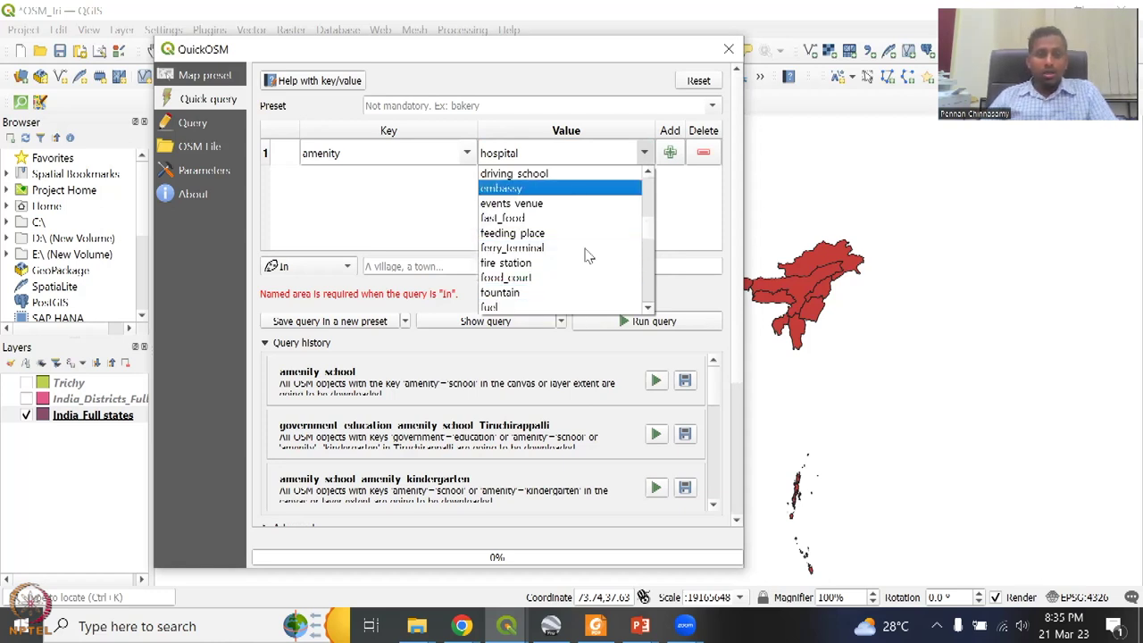
pyautogui.scroll(2, 590, 268)
pyautogui.scroll(-3, 590, 272)
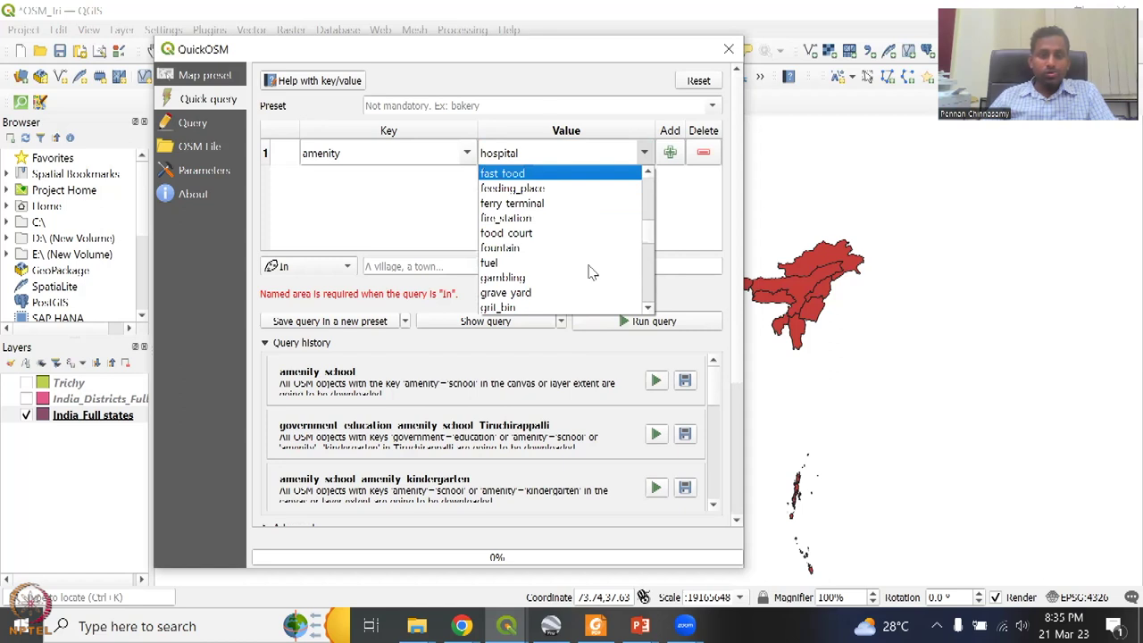
pyautogui.scroll(-4, 589, 272)
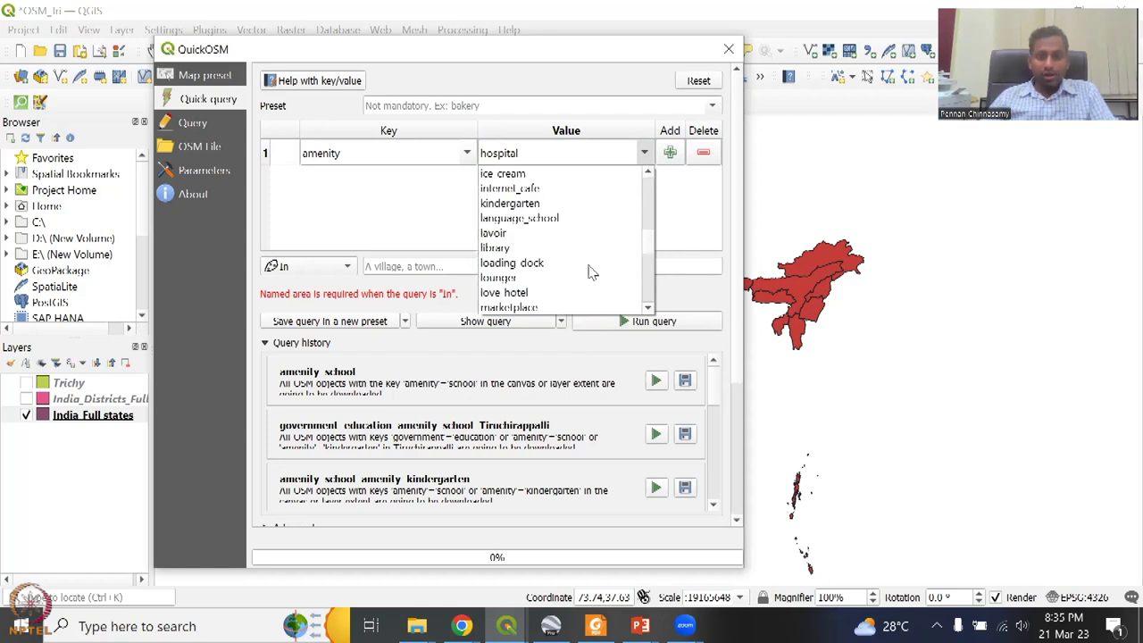
pyautogui.scroll(-2, 589, 272)
pyautogui.scroll(-1, 589, 272)
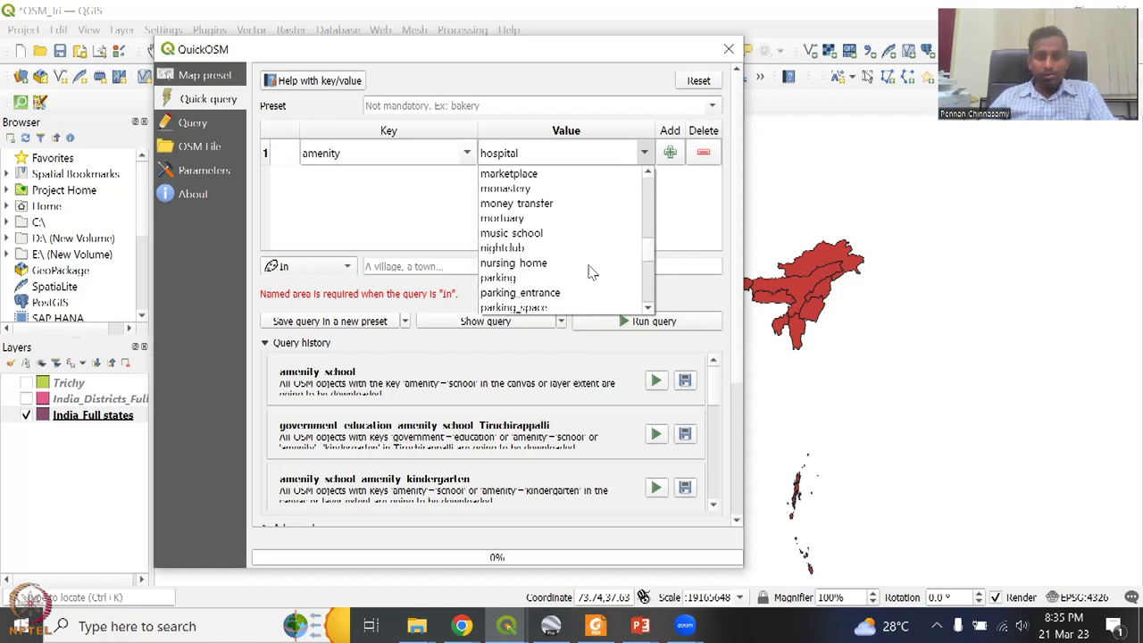
pyautogui.scroll(-2, 590, 272)
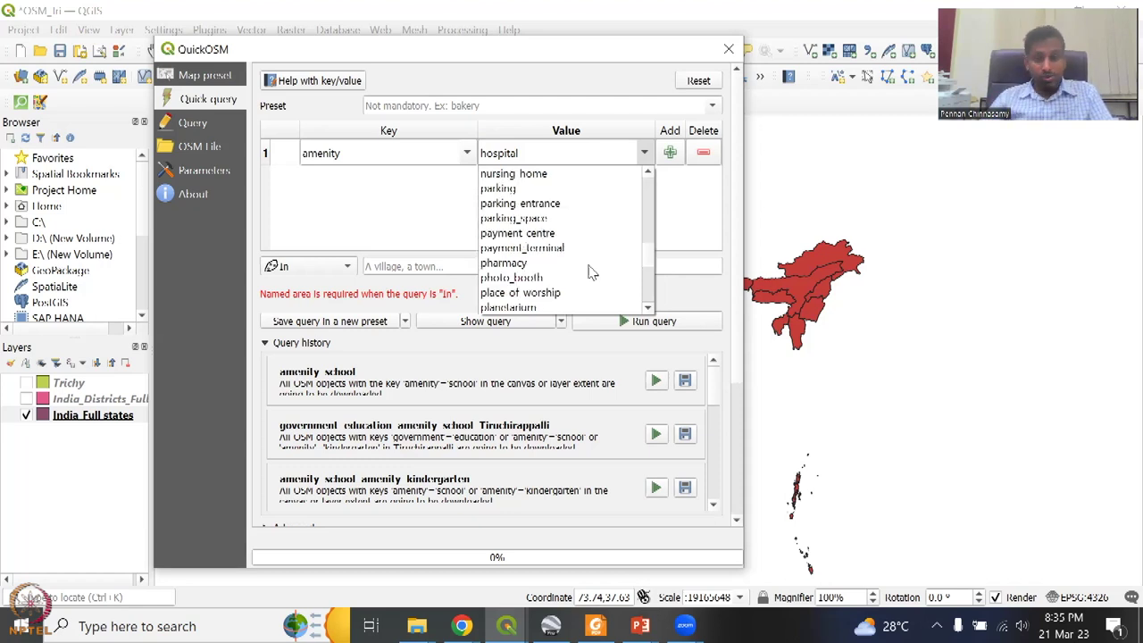
pyautogui.scroll(-2, 590, 273)
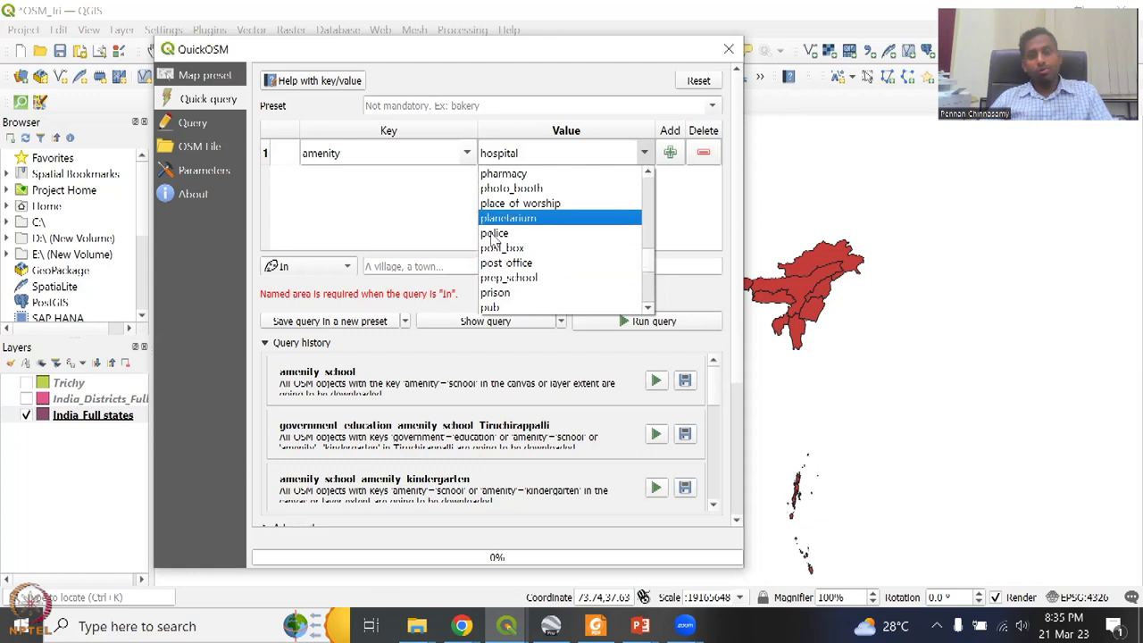
pyautogui.scroll(-3, 567, 277)
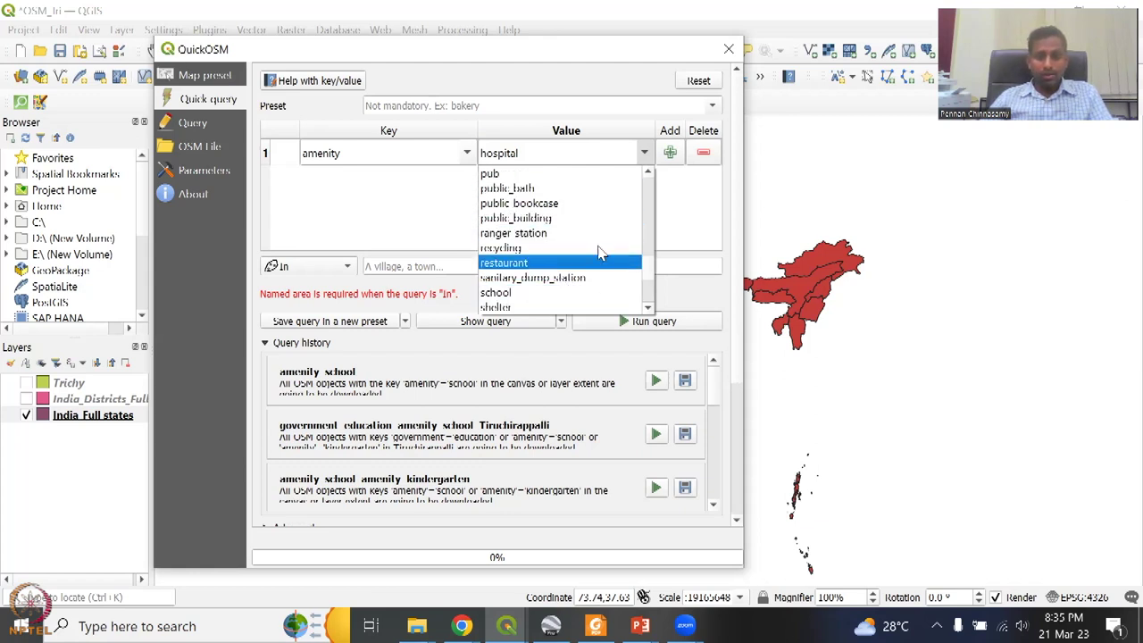
pyautogui.scroll(-6, 590, 257)
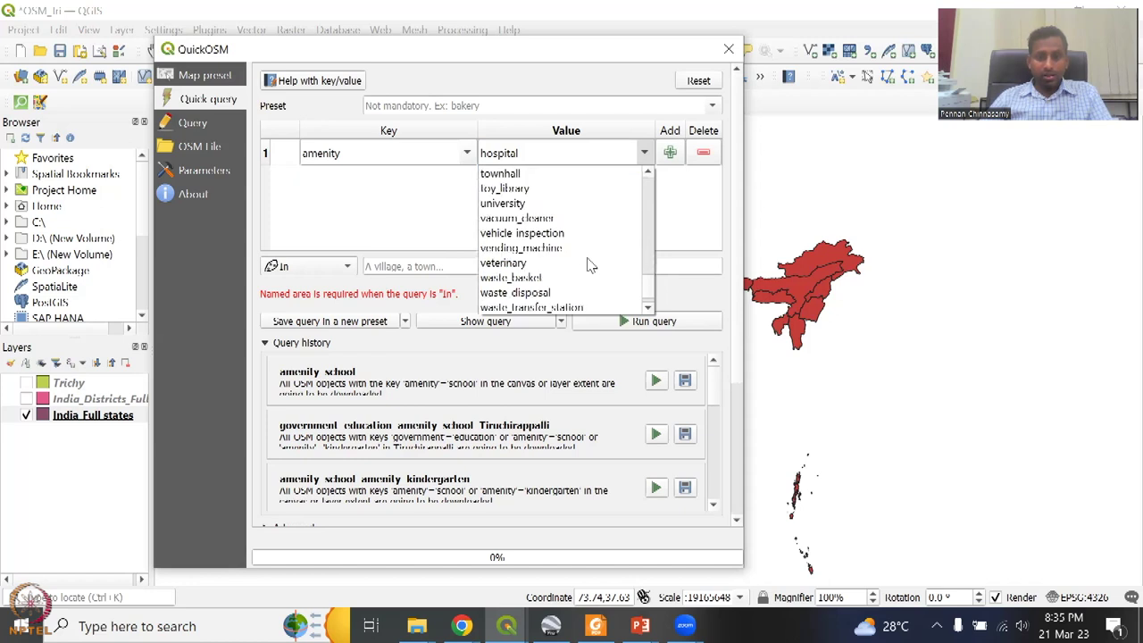
pyautogui.scroll(-2, 587, 285)
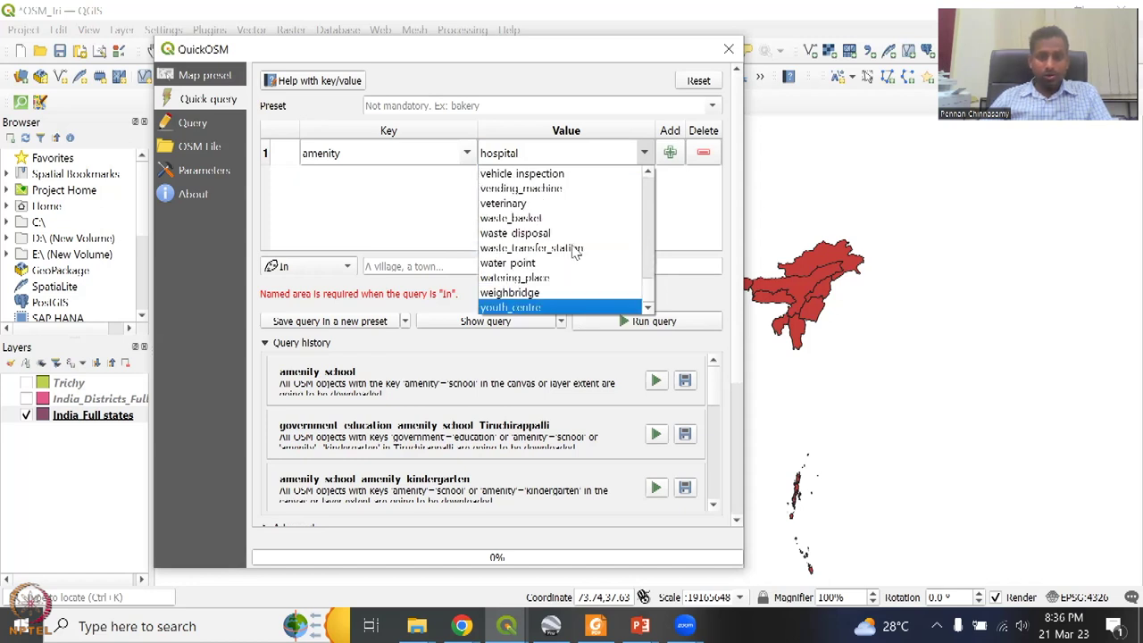
# Step: Find hospital among the amenity values again and select it as the first row's value
pyautogui.scroll(7, 572, 250)
pyautogui.scroll(10, 565, 247)
pyautogui.scroll(4, 565, 247)
pyautogui.scroll(-1, 566, 247)
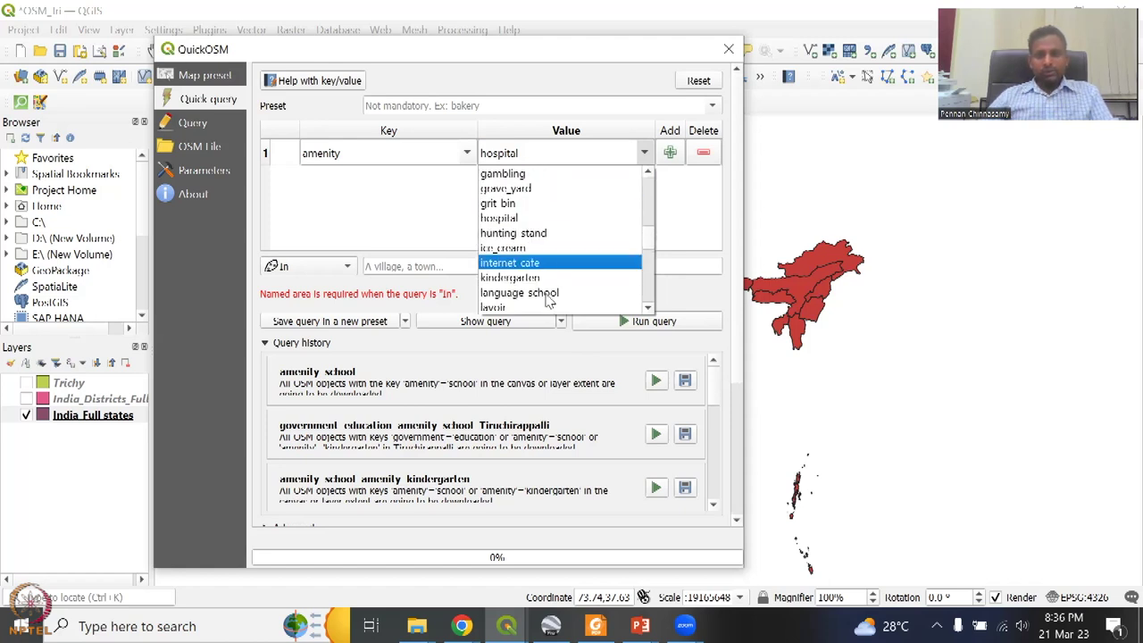
pyautogui.scroll(-3, 550, 301)
pyautogui.scroll(9, 551, 301)
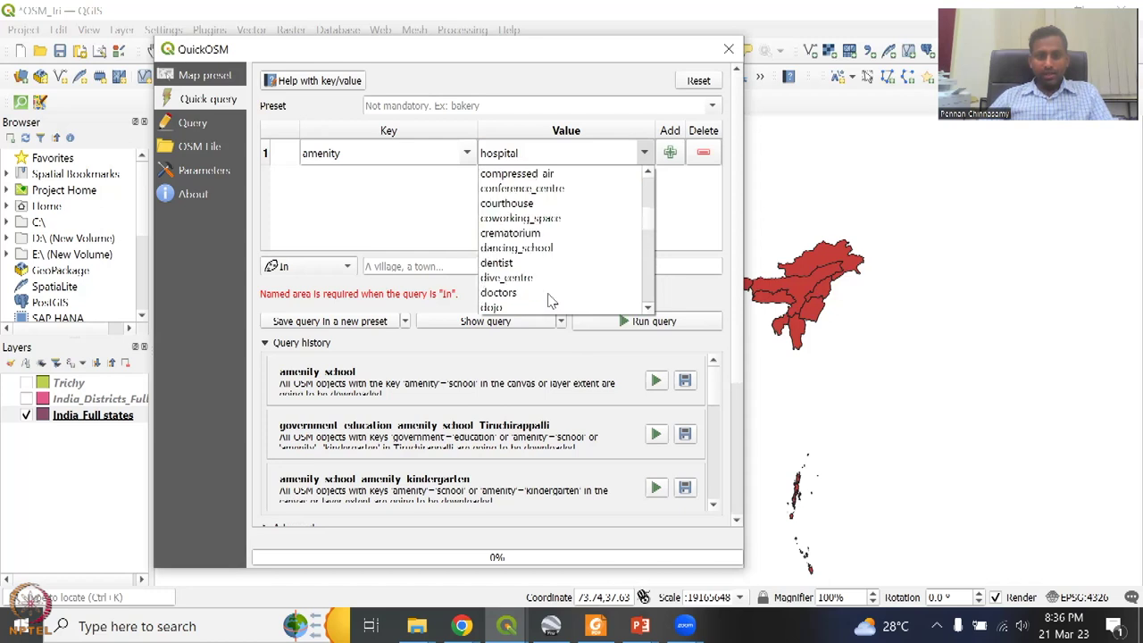
pyautogui.scroll(-13, 551, 301)
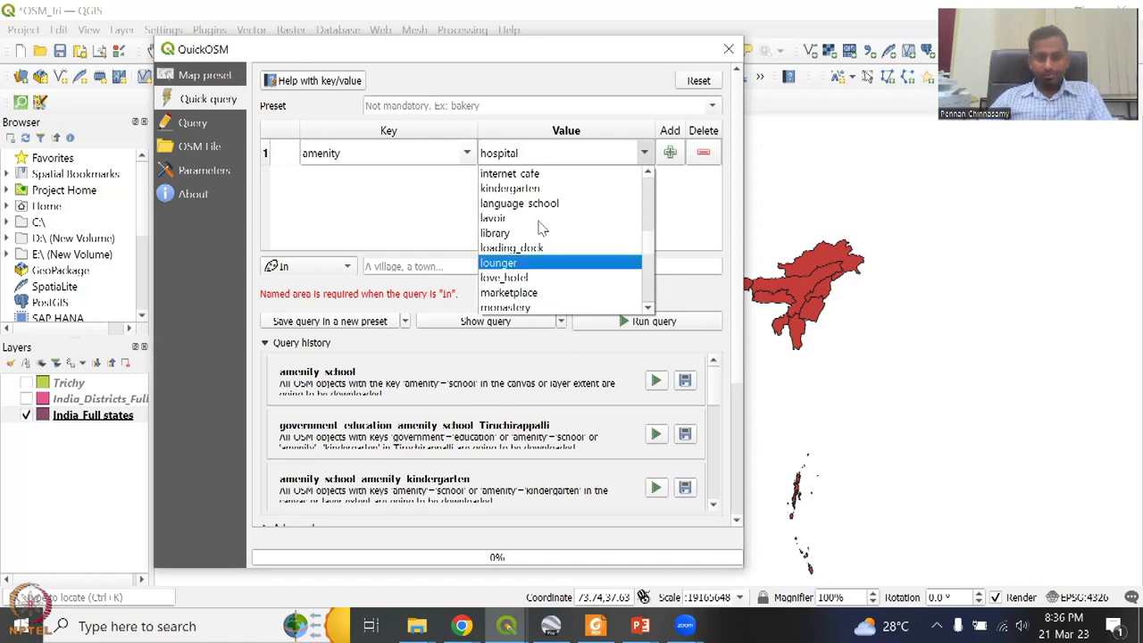
pyautogui.scroll(8, 652, 243)
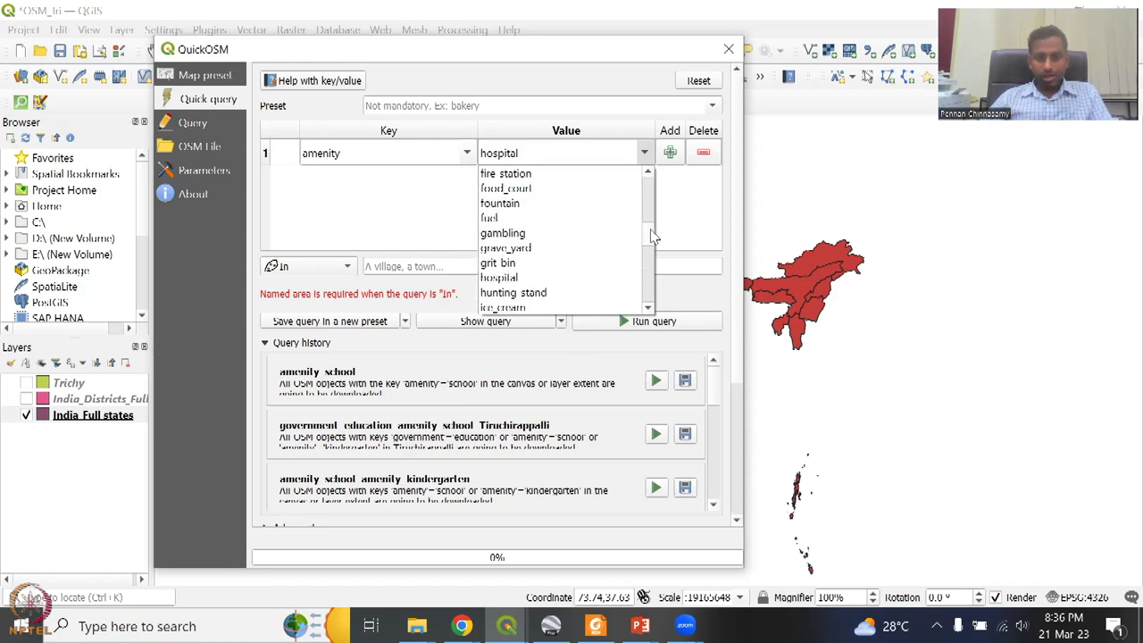
pyautogui.scroll(-6, 652, 232)
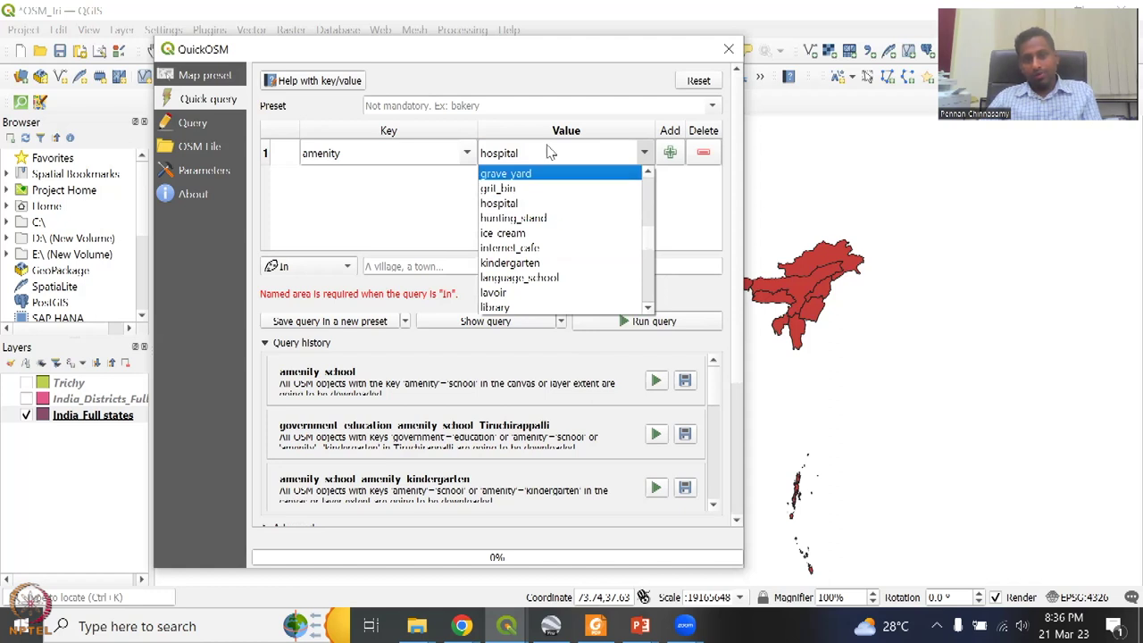
pyautogui.click(555, 205)
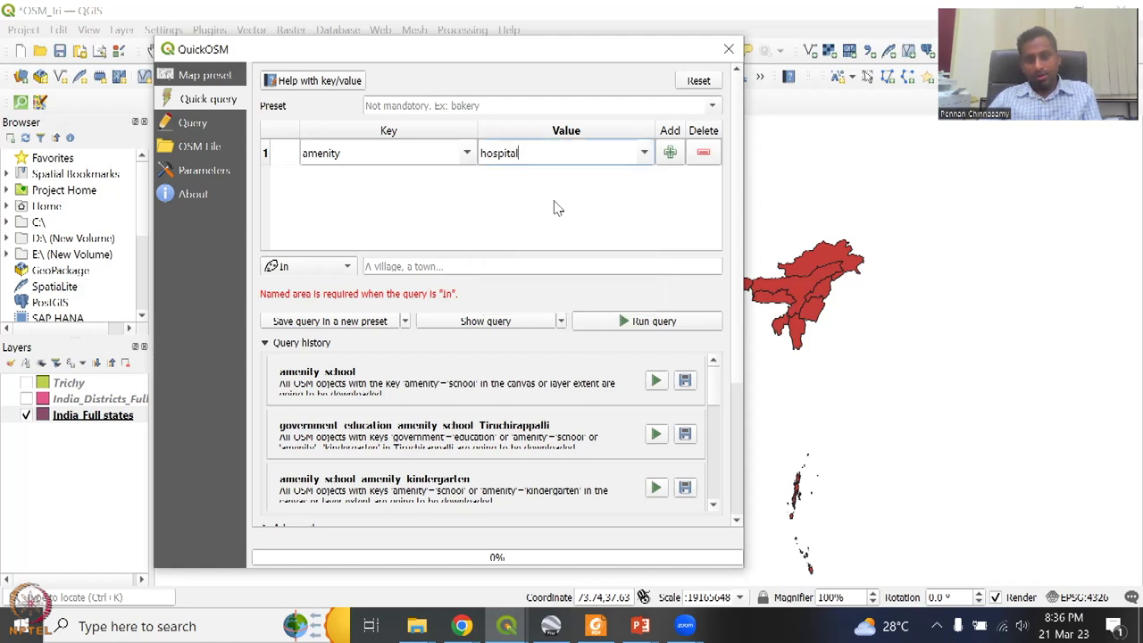
# Step: Add a second condition row to the quick query
pyautogui.click(670, 153)
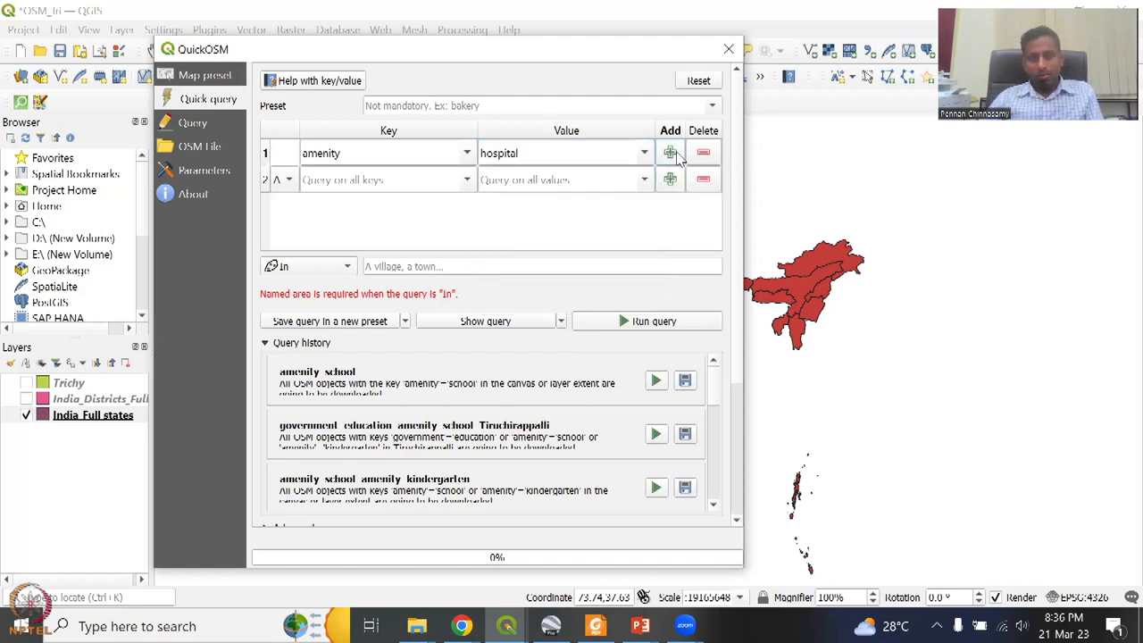
pyautogui.click(424, 180)
pyautogui.write('am')
pyautogui.press('Down')
pyautogui.press('Return')
pyautogui.press('Tab')
pyautogui.write('heal')
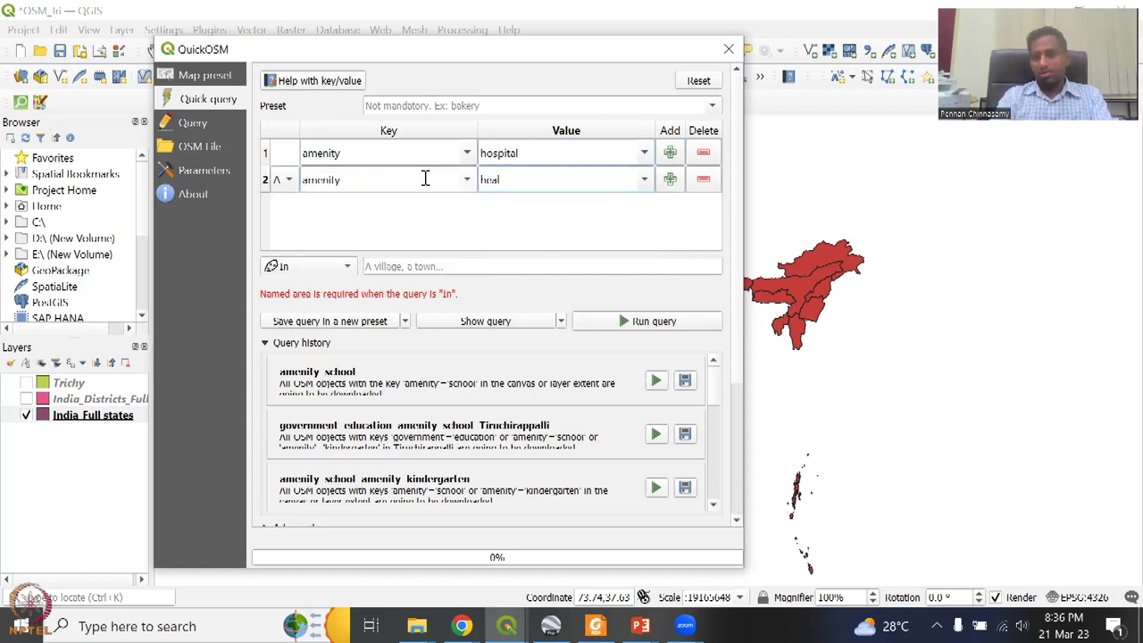
pyautogui.click(465, 181)
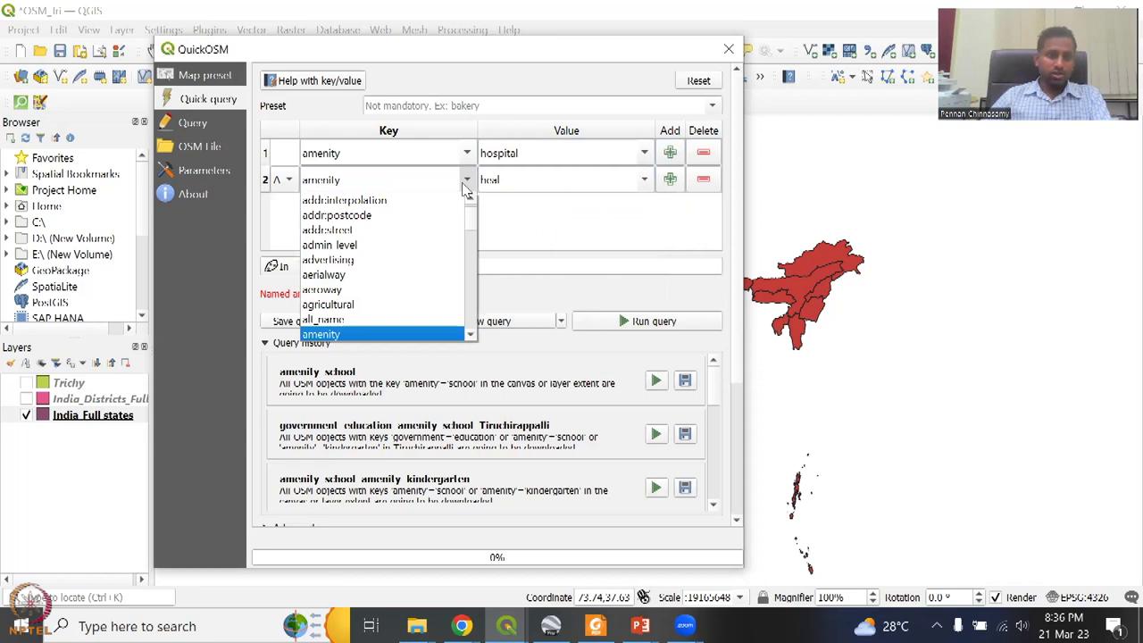
pyautogui.scroll(3, 434, 308)
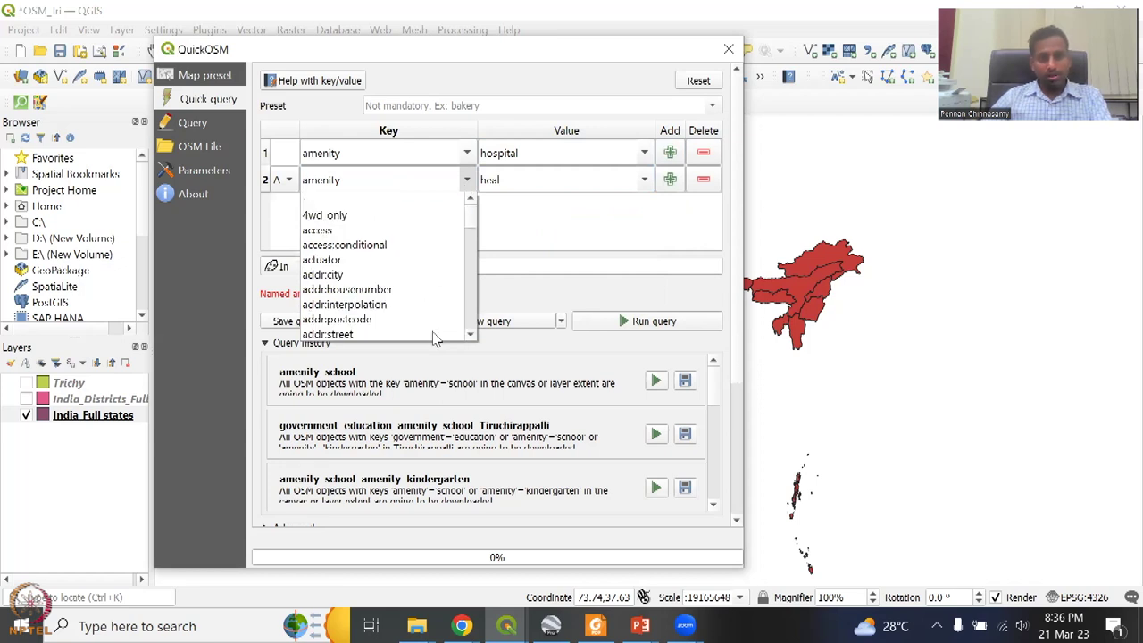
pyautogui.click(388, 176)
pyautogui.press('BackSpace')
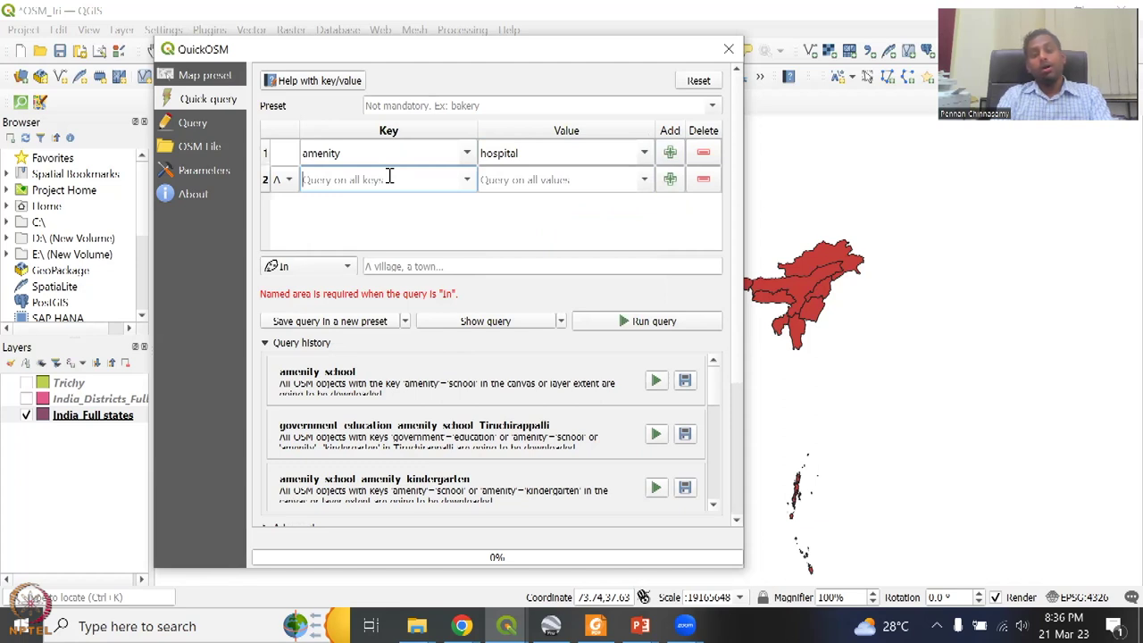
# Step: Set the quick query's second row to the key government with the value healthcare
pyautogui.write('government')
pyautogui.press('Tab')
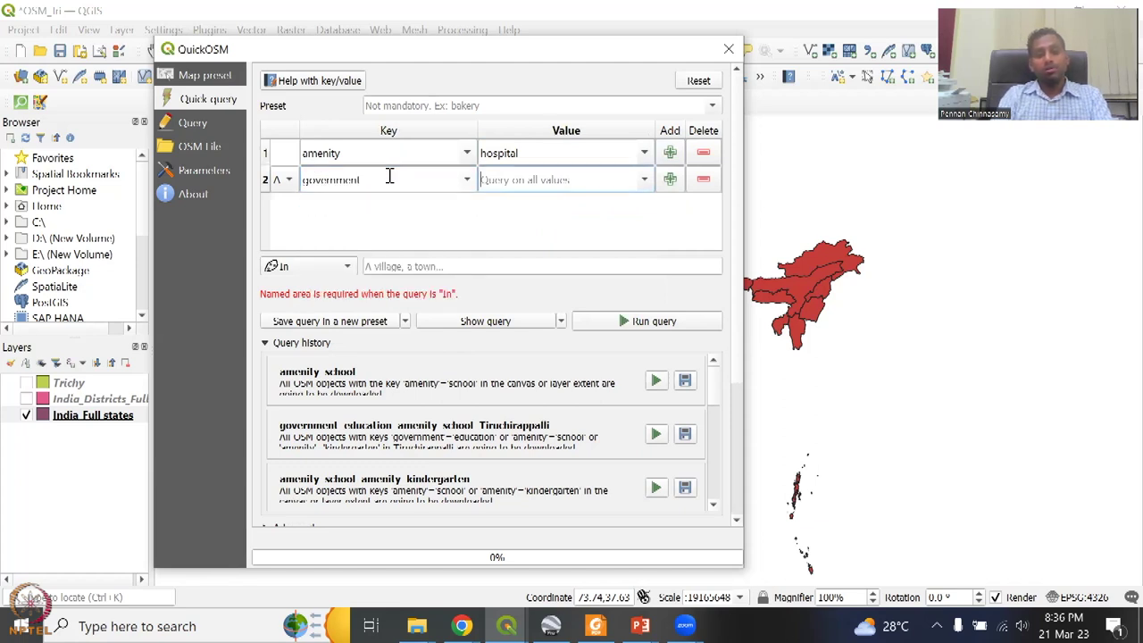
pyautogui.write('hea')
pyautogui.press('Down')
pyautogui.press('Return')
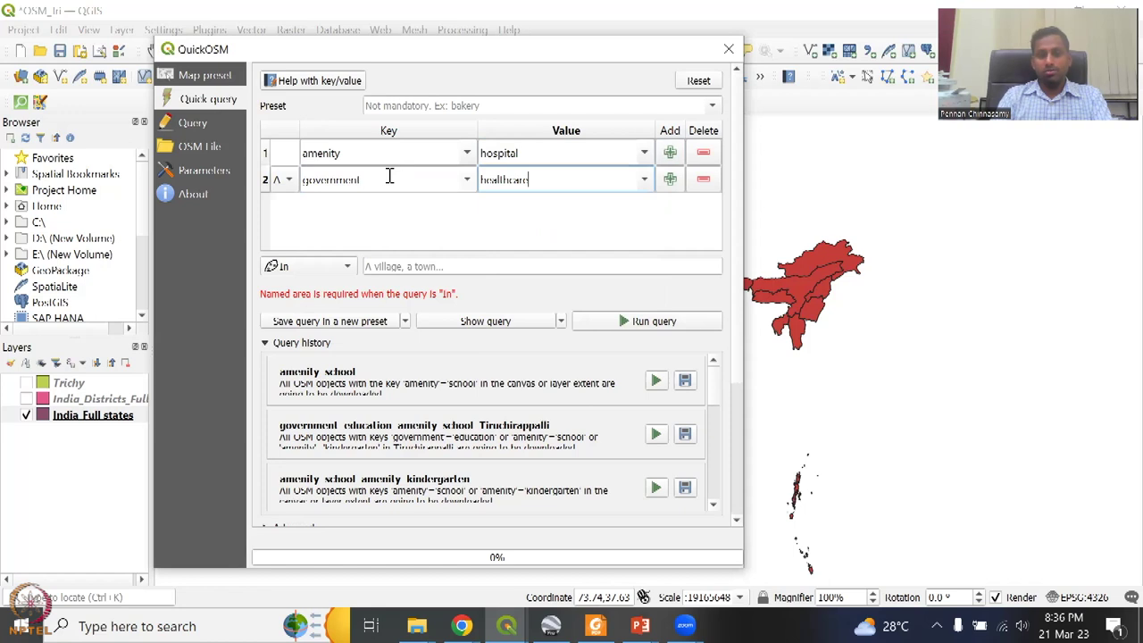
pyautogui.click(670, 179)
pyautogui.click(394, 210)
pyautogui.write('gov')
pyautogui.click(393, 226)
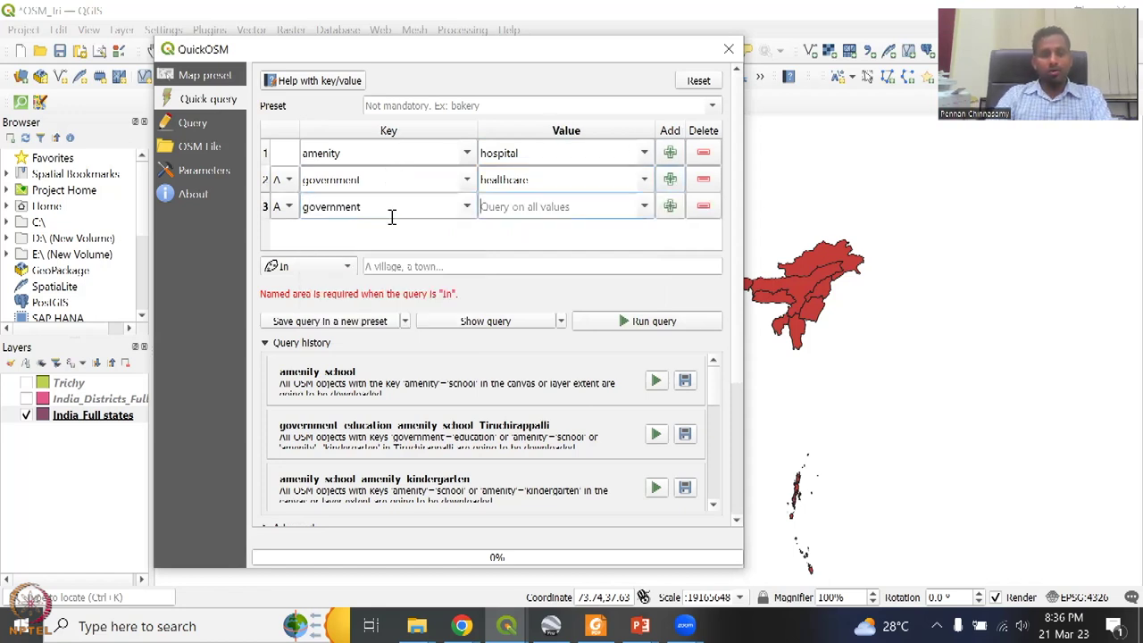
pyautogui.press('Tab')
pyautogui.write('hos')
pyautogui.press('BackSpace')
pyautogui.press('BackSpace')
pyautogui.press('BackSpace')
pyautogui.doubleClick(391, 215)
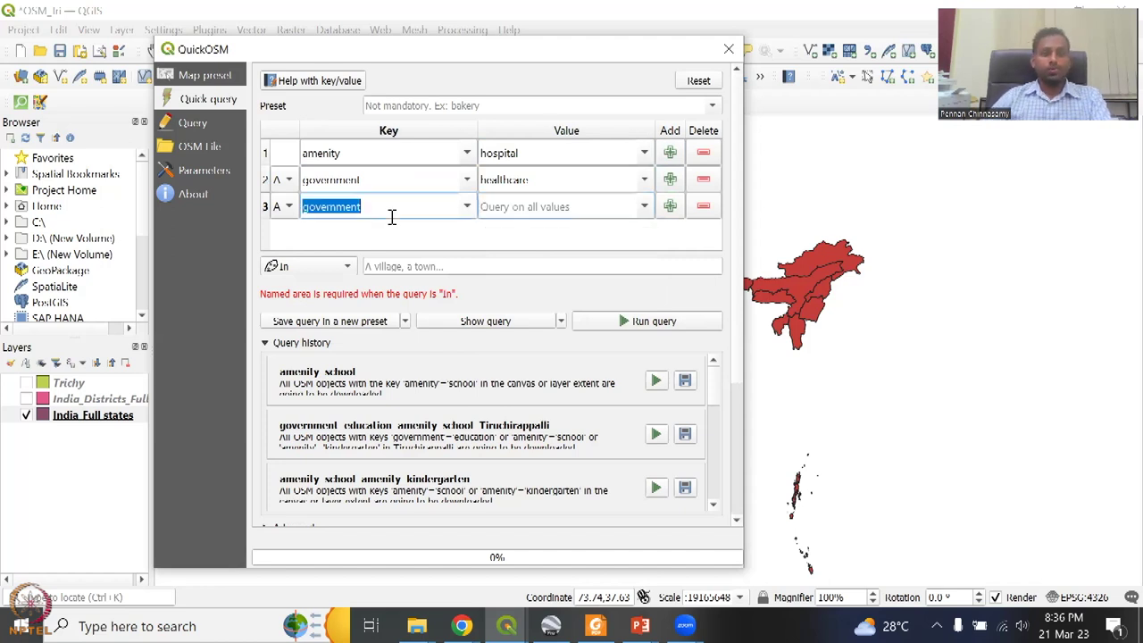
pyautogui.write('rural')
pyautogui.press('BackSpace')
pyautogui.press('BackSpace')
pyautogui.press('BackSpace')
pyautogui.press('BackSpace')
pyautogui.press('BackSpace')
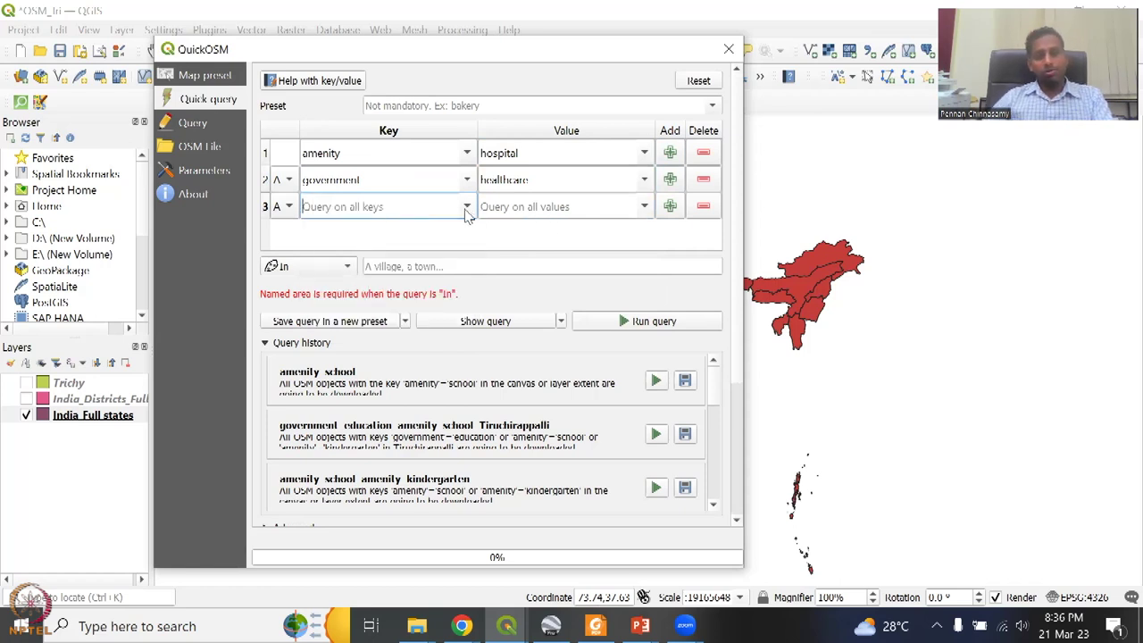
pyautogui.click(466, 207)
pyautogui.click(399, 204)
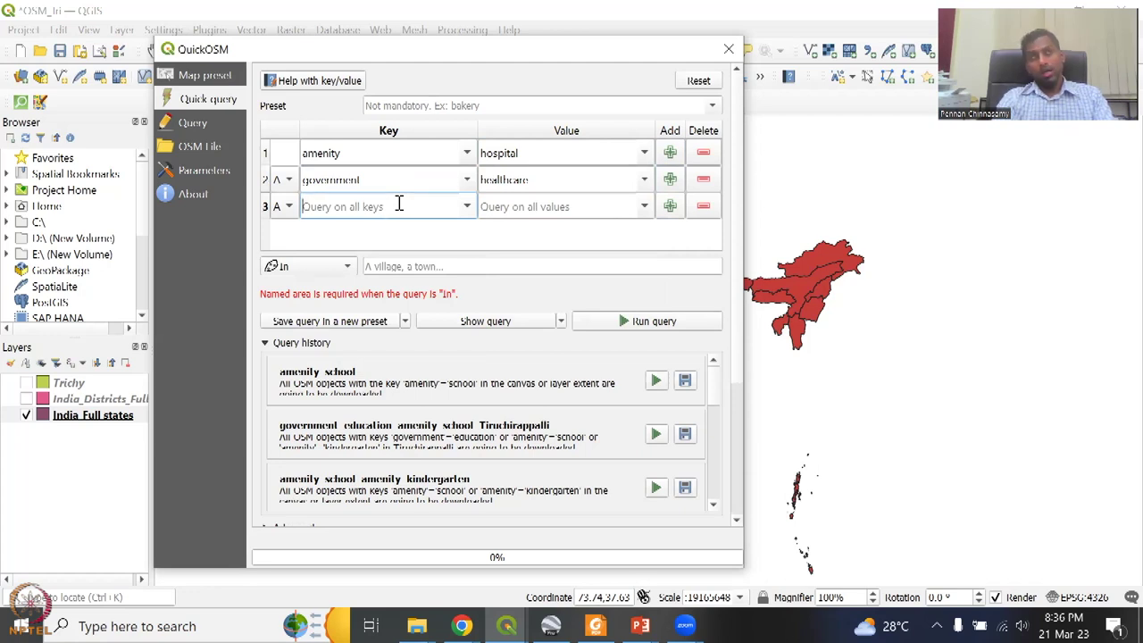
pyautogui.write('r')
pyautogui.press('Escape')
pyautogui.press('BackSpace')
pyautogui.write('gov')
pyautogui.press('Tab')
pyautogui.write('rura')
pyautogui.press('BackSpace')
pyautogui.press('BackSpace')
pyautogui.press('BackSpace')
pyautogui.press('BackSpace')
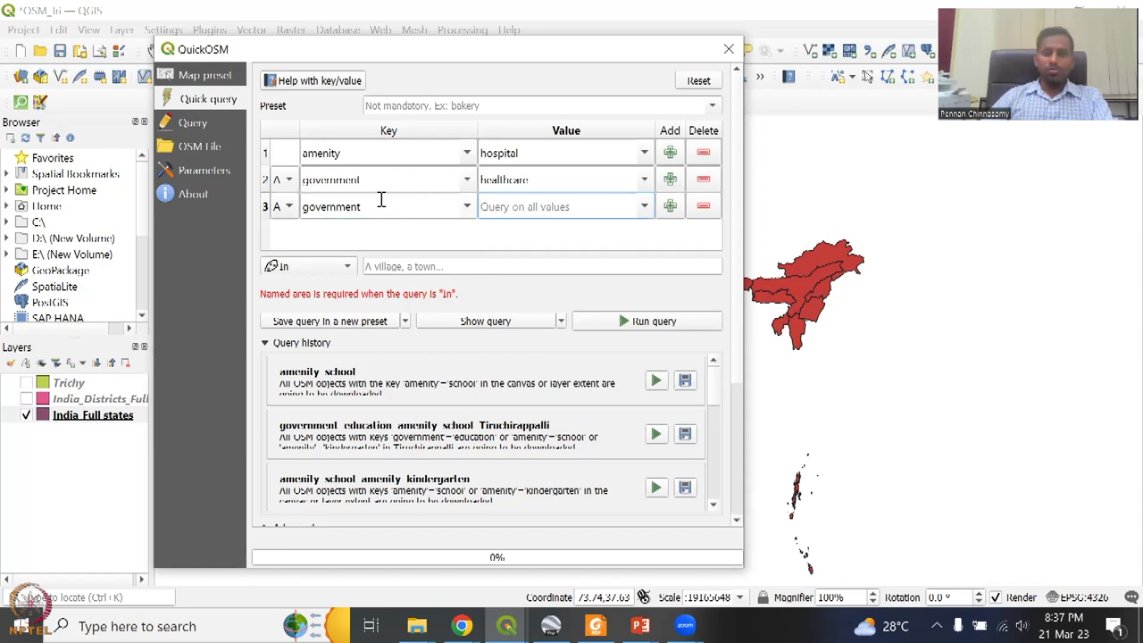
pyautogui.click(703, 206)
# Step: Set the operator joining the government healthcare row to the hospital row to Or
pyautogui.click(282, 181)
pyautogui.click(279, 195)
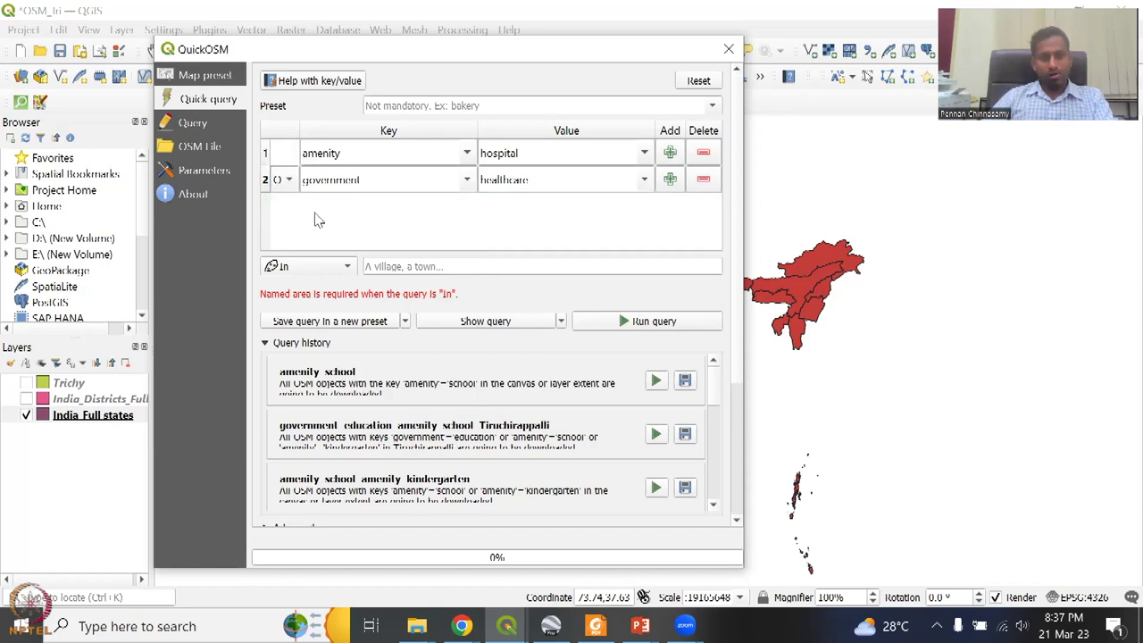
# Step: Limit the quick query to the layer extent of India_Full states, using only the selected features
pyautogui.click(347, 266)
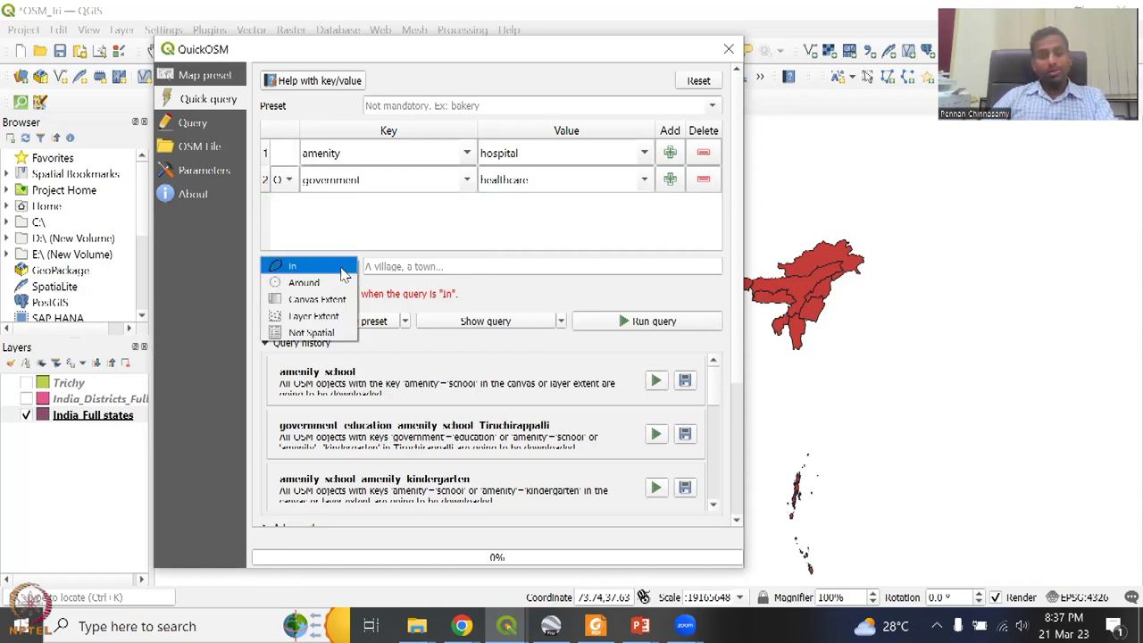
pyautogui.click(327, 317)
pyautogui.click(436, 270)
pyautogui.click(435, 288)
pyautogui.click(616, 266)
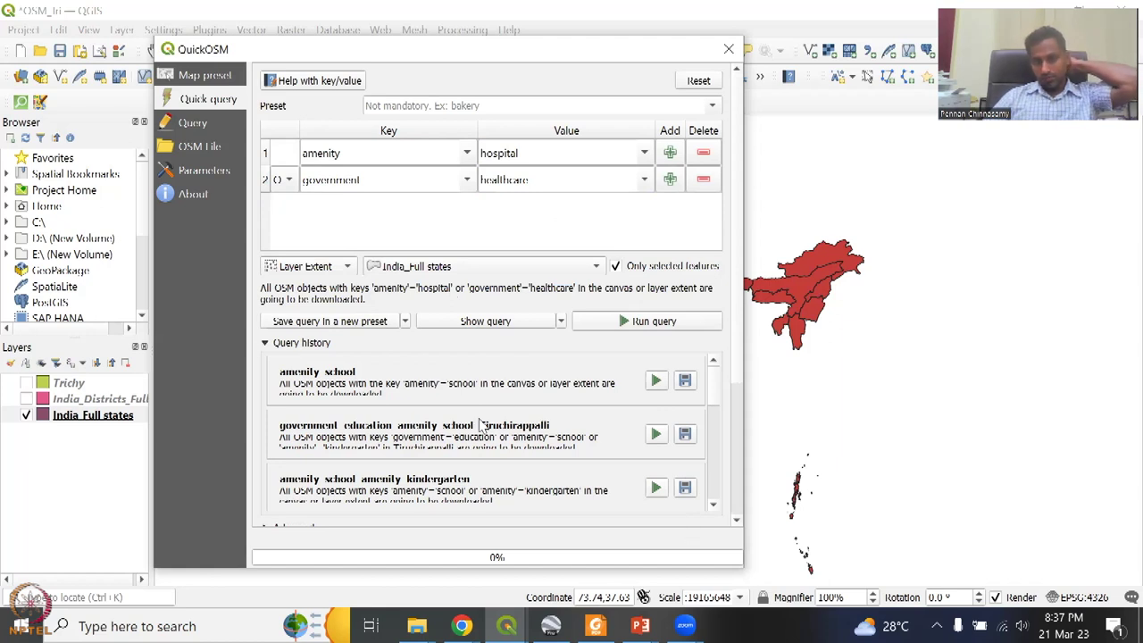
# Step: In the advanced query options, clear Way, Relation, Lines and Multilinestrings, leaving Node, Points and Multipolygons enabled
pyautogui.click(265, 343)
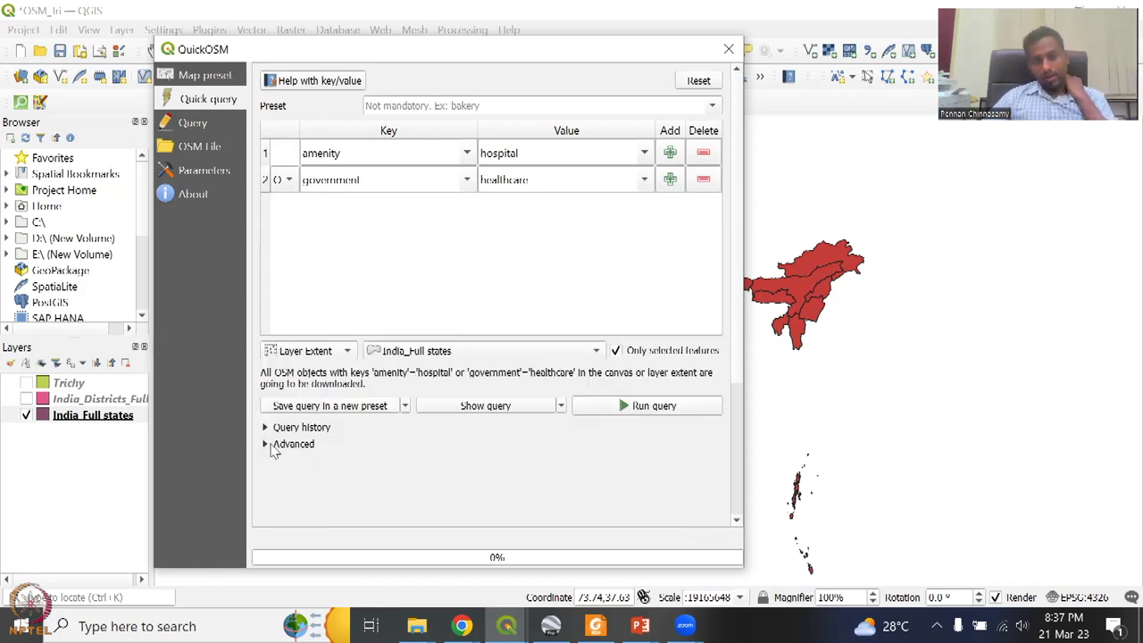
pyautogui.click(267, 444)
pyautogui.click(273, 344)
pyautogui.click(505, 344)
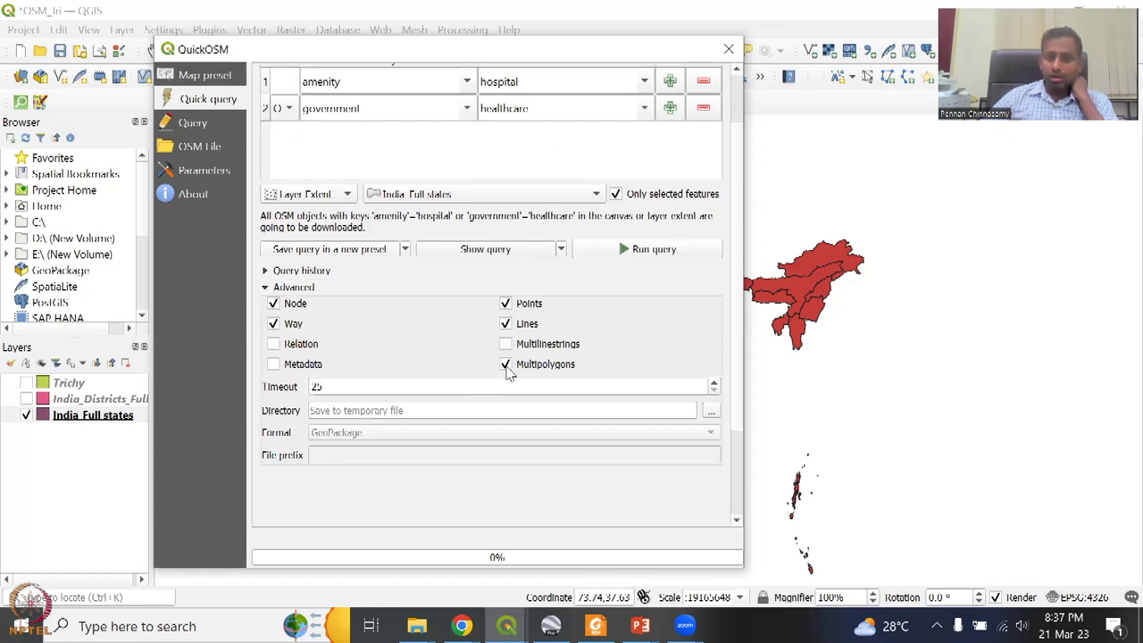
pyautogui.click(506, 323)
pyautogui.click(273, 323)
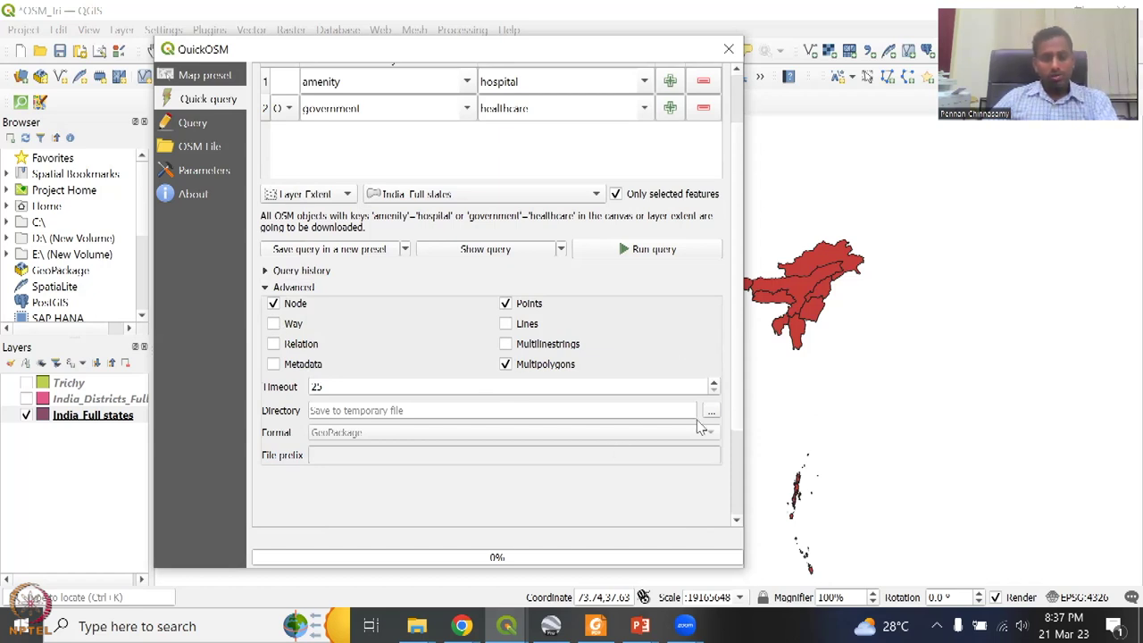
# Step: Run the quick query for hospitals or government healthcare in the selected state's extent
pyautogui.scroll(-1, 576, 526)
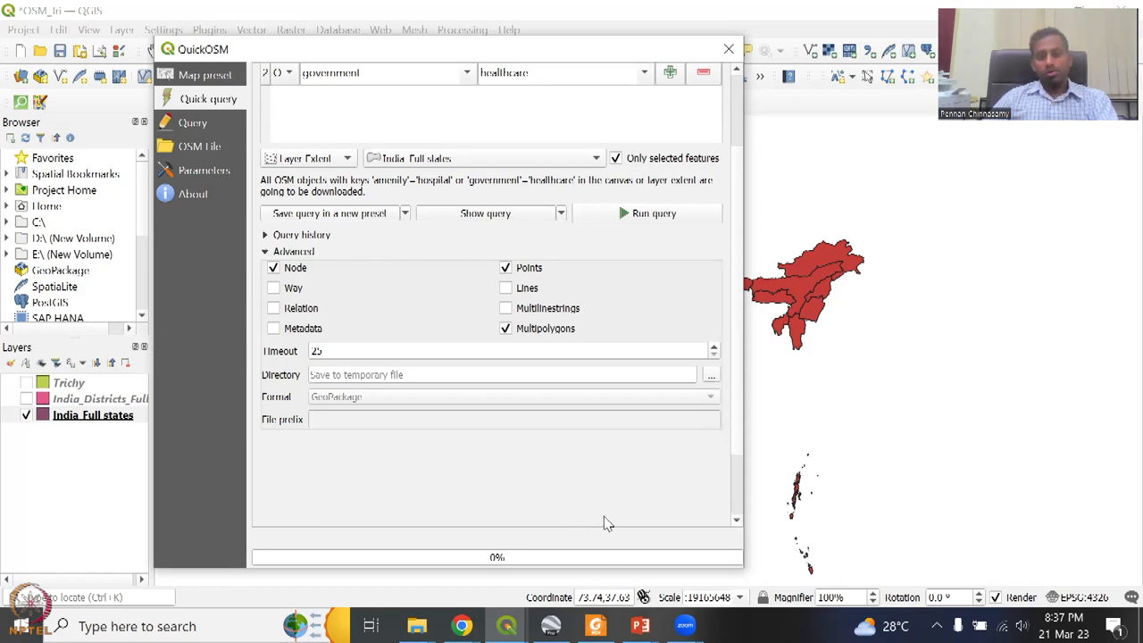
pyautogui.scroll(-2, 605, 524)
pyautogui.scroll(5, 604, 524)
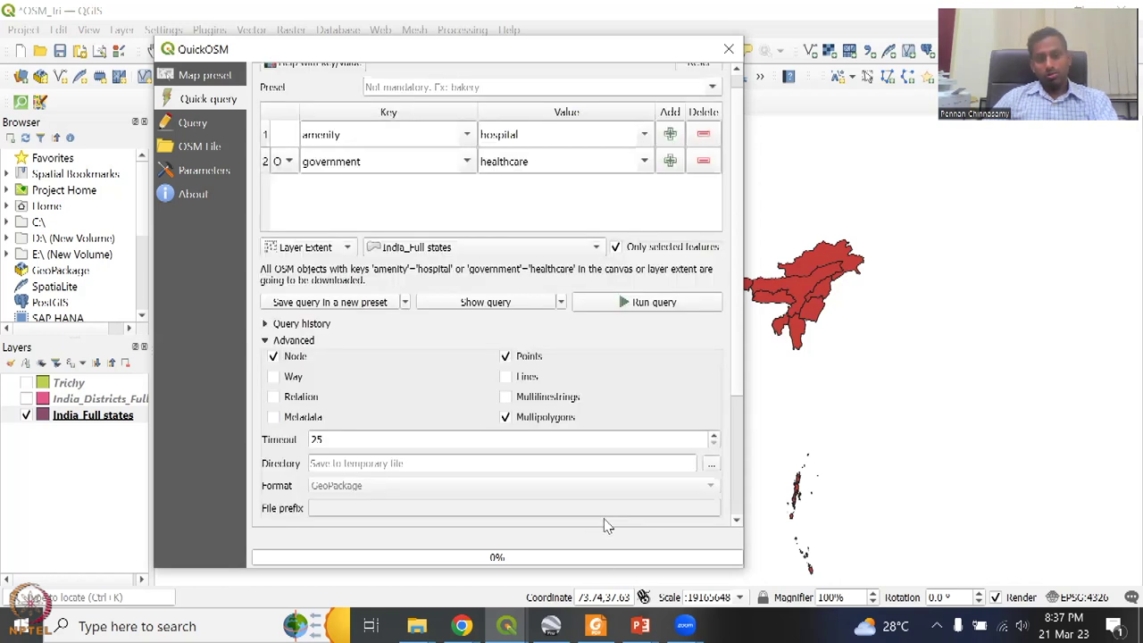
pyautogui.click(628, 304)
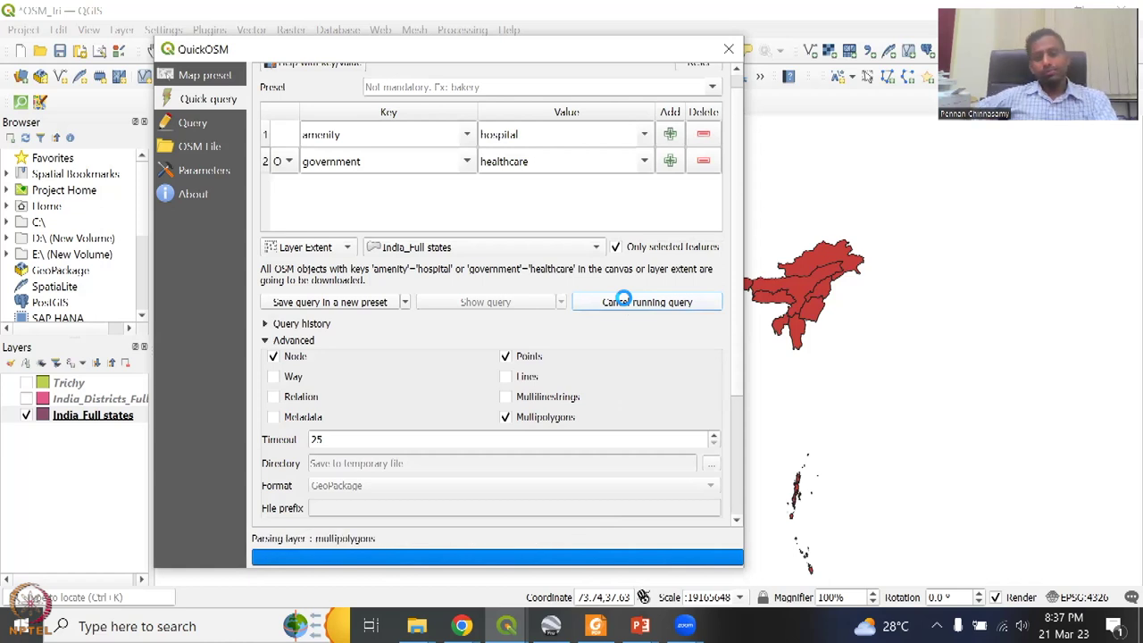
# Step: Clear the Points and Node options and try to run the query for multipolygons only
pyautogui.click(506, 356)
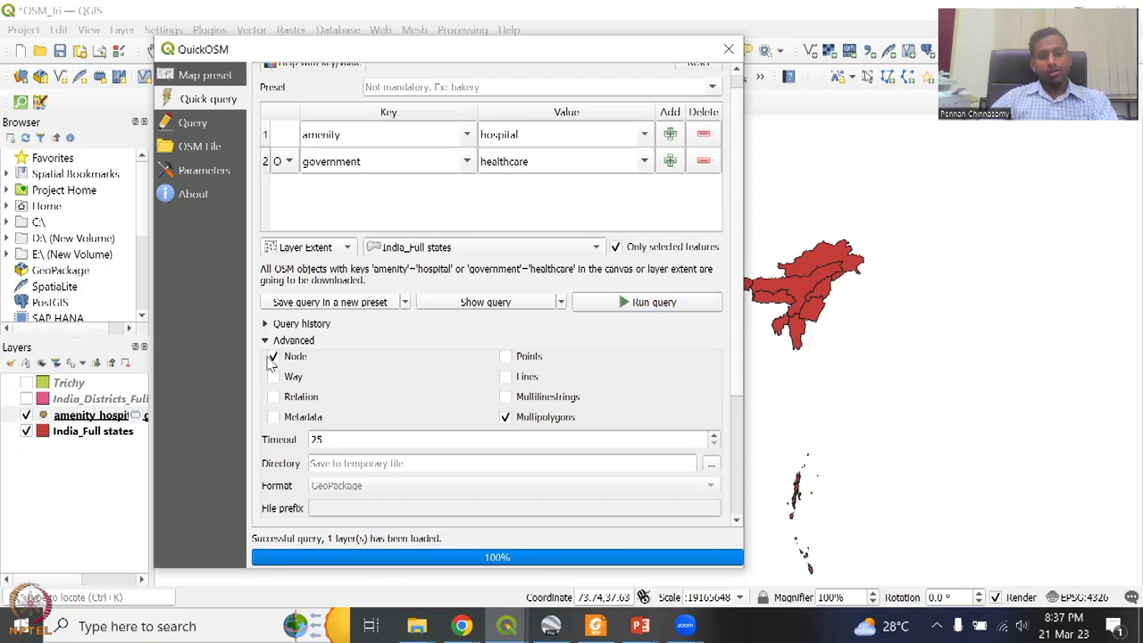
pyautogui.click(272, 357)
pyautogui.click(657, 308)
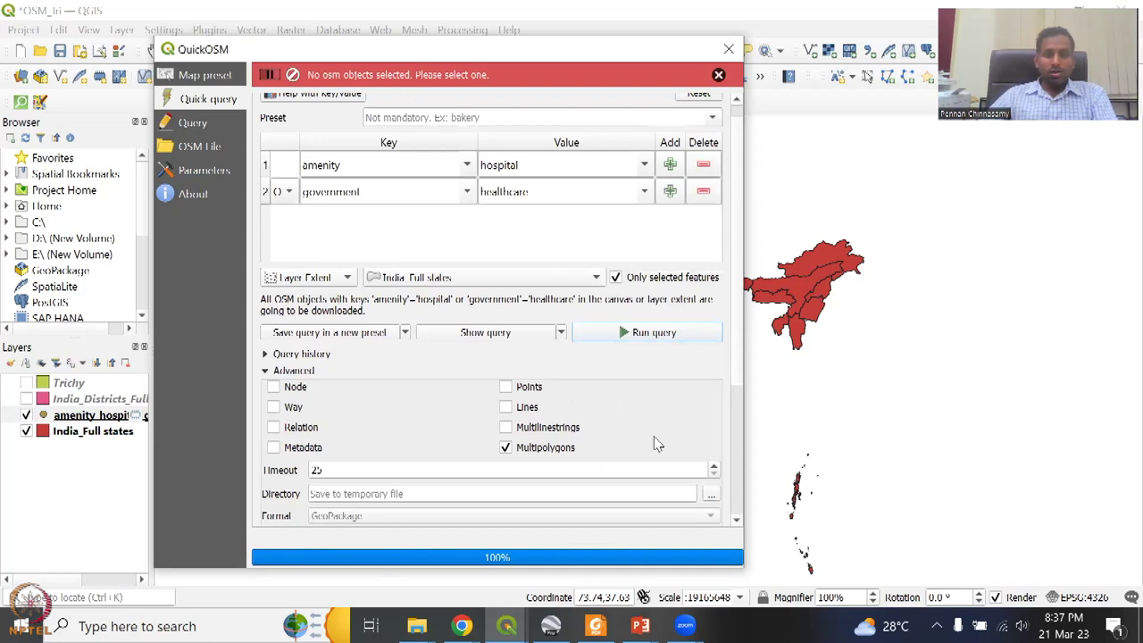
# Step: Enable Node again and rerun the query with Multipolygons as the only output type
pyautogui.scroll(1, 657, 444)
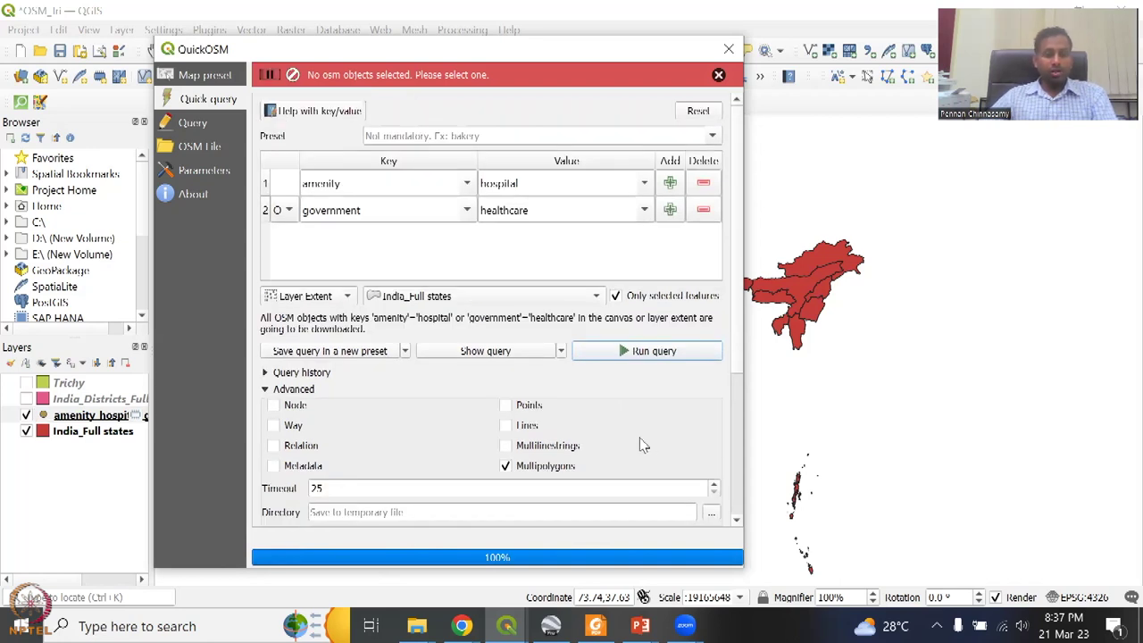
pyautogui.click(275, 376)
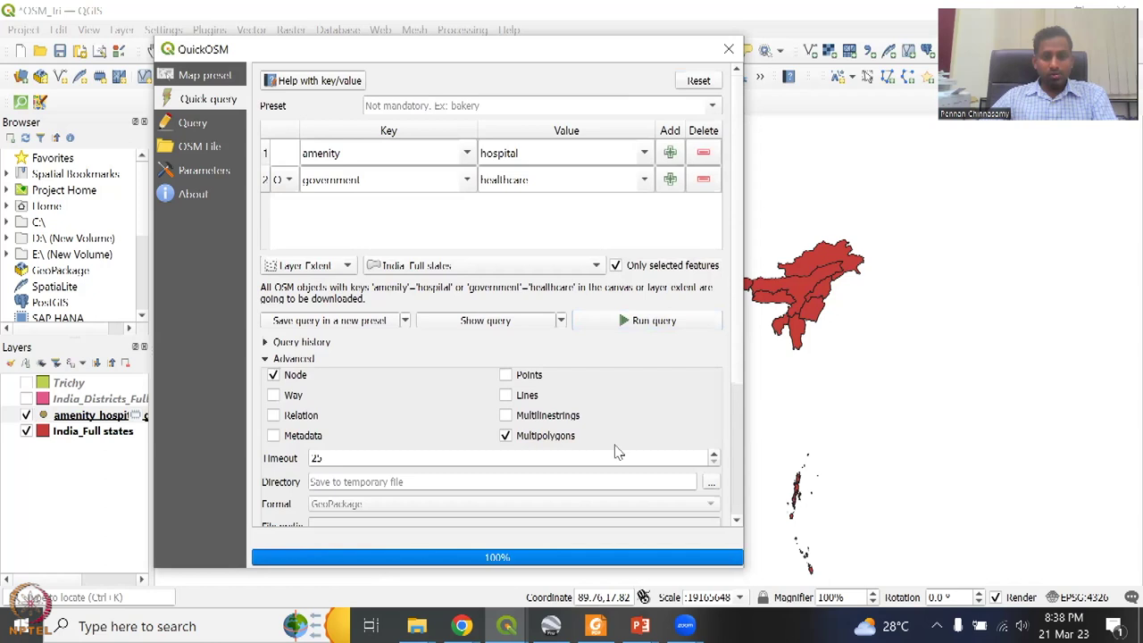
pyautogui.click(684, 322)
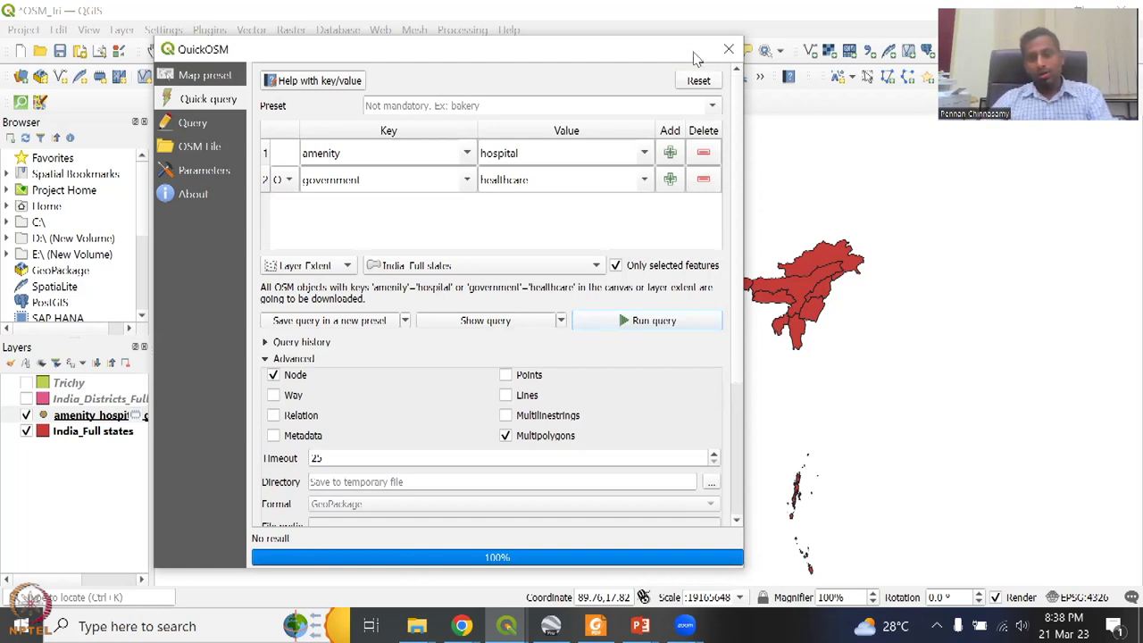
# Step: Close the QuickOSM dialog and examine the downloaded hospital points in and around the highlighted state
pyautogui.moveTo(698, 58); pyautogui.dragTo(599, 61)
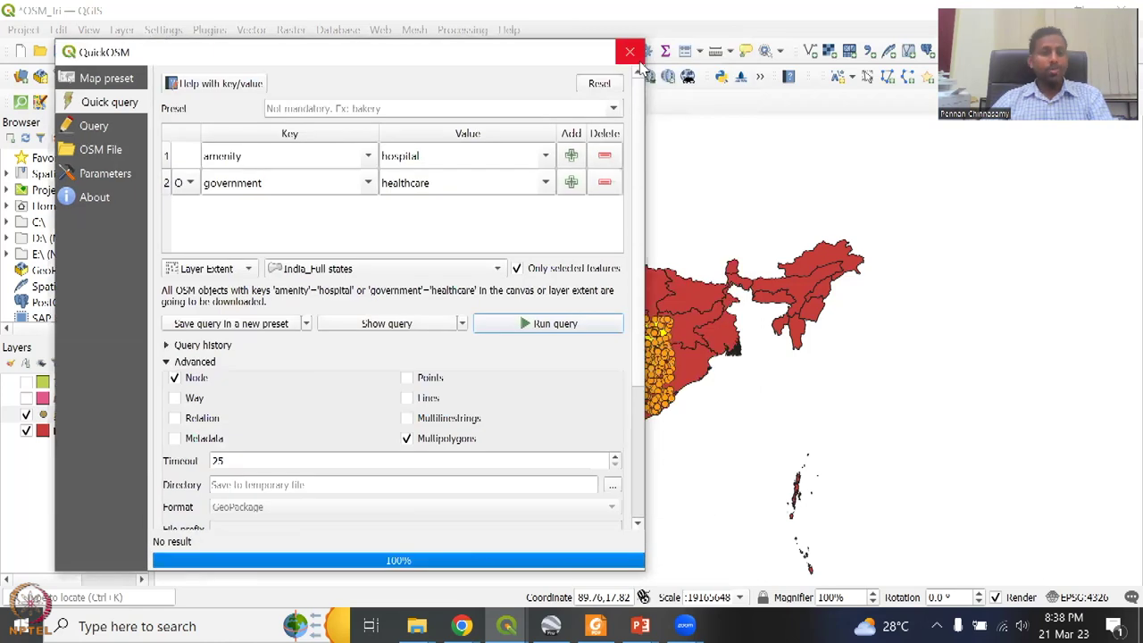
pyautogui.click(631, 53)
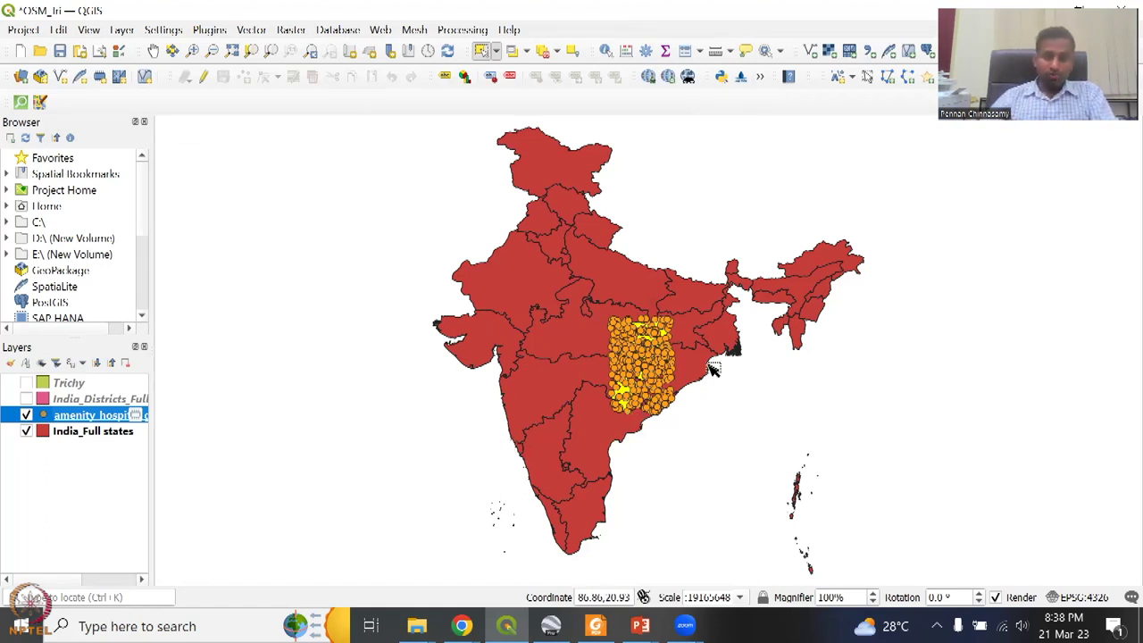
pyautogui.scroll(3, 651, 375)
pyautogui.click(464, 338)
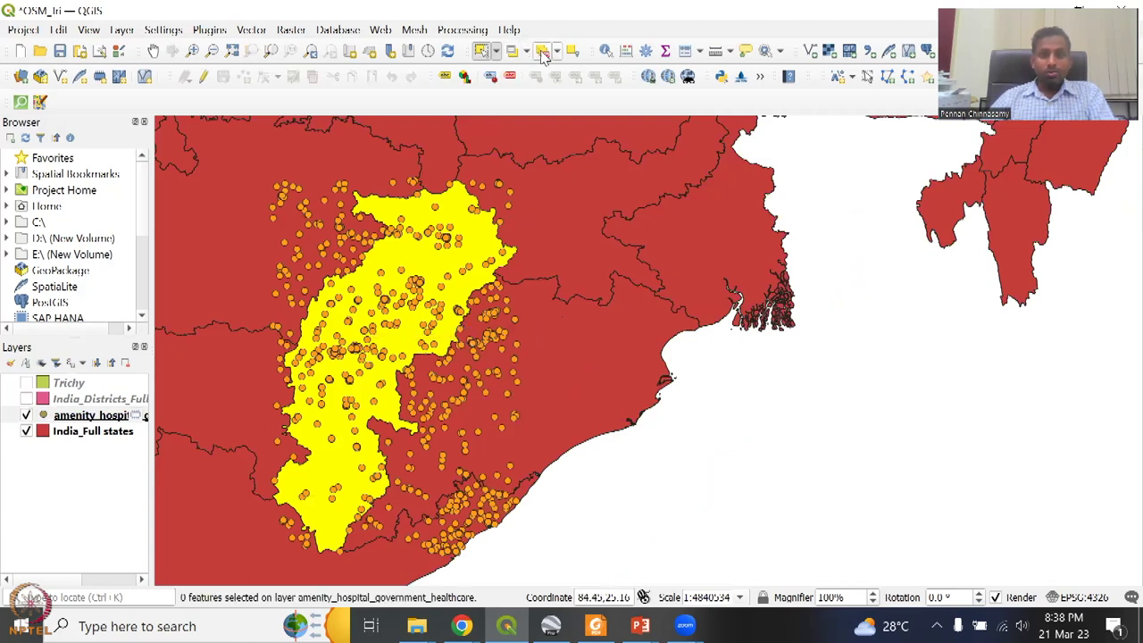
pyautogui.click(152, 51)
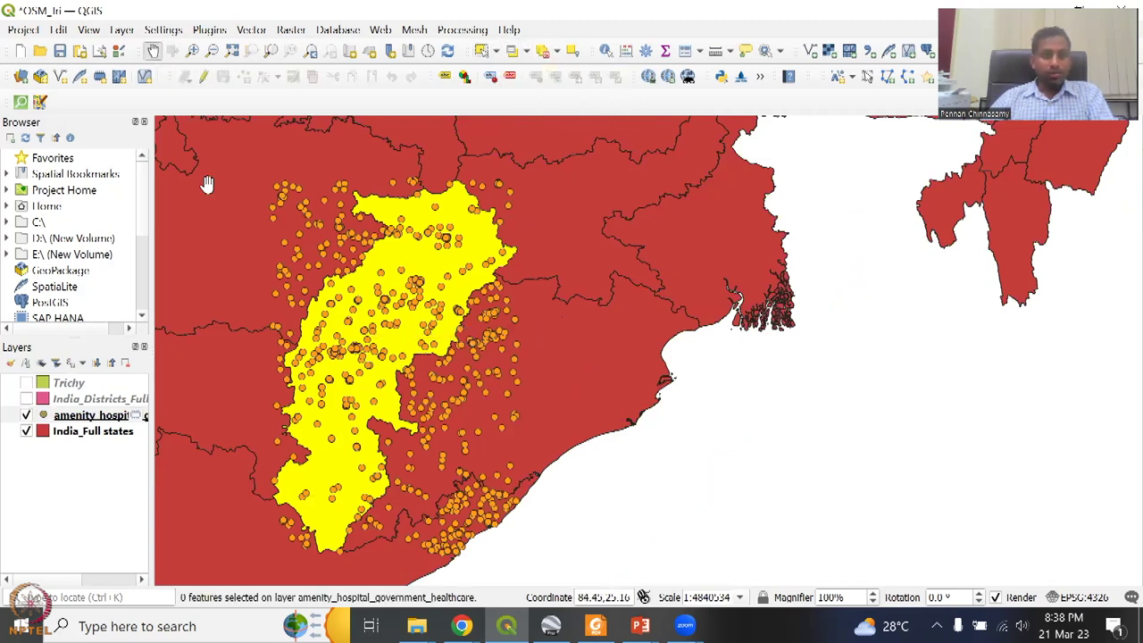
pyautogui.moveTo(235, 234); pyautogui.dragTo(342, 234)
pyautogui.moveTo(383, 194); pyautogui.dragTo(446, 161)
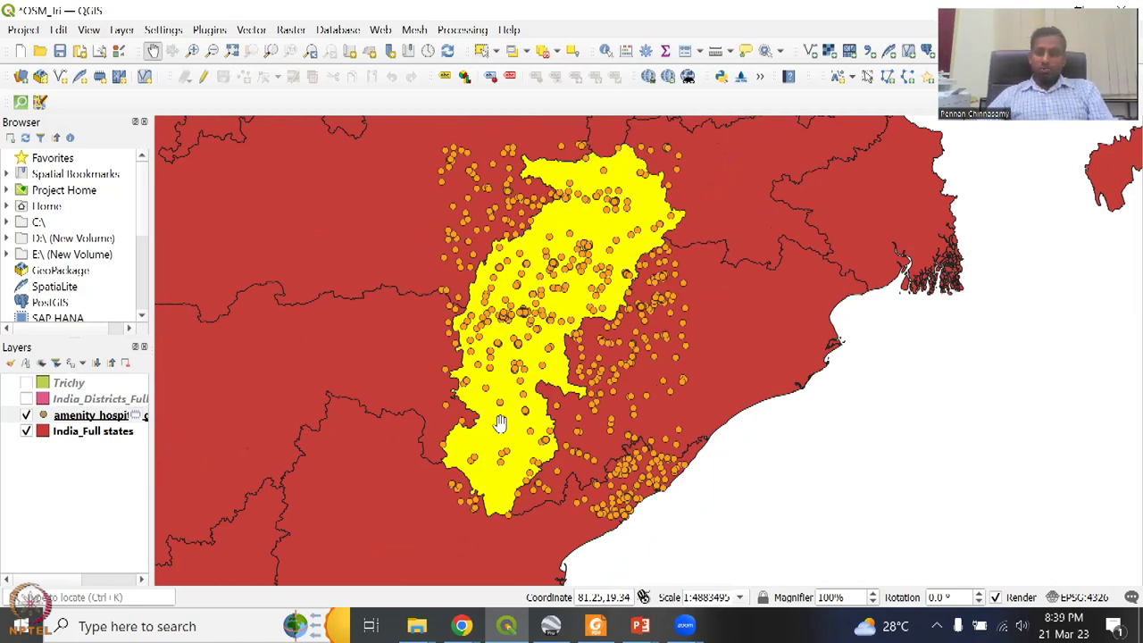
# Step: Open the amenity_hospital_government_healthcare layer's properties and review its source, provider information, coordinate reference system and access details
pyautogui.rightClick(102, 418)
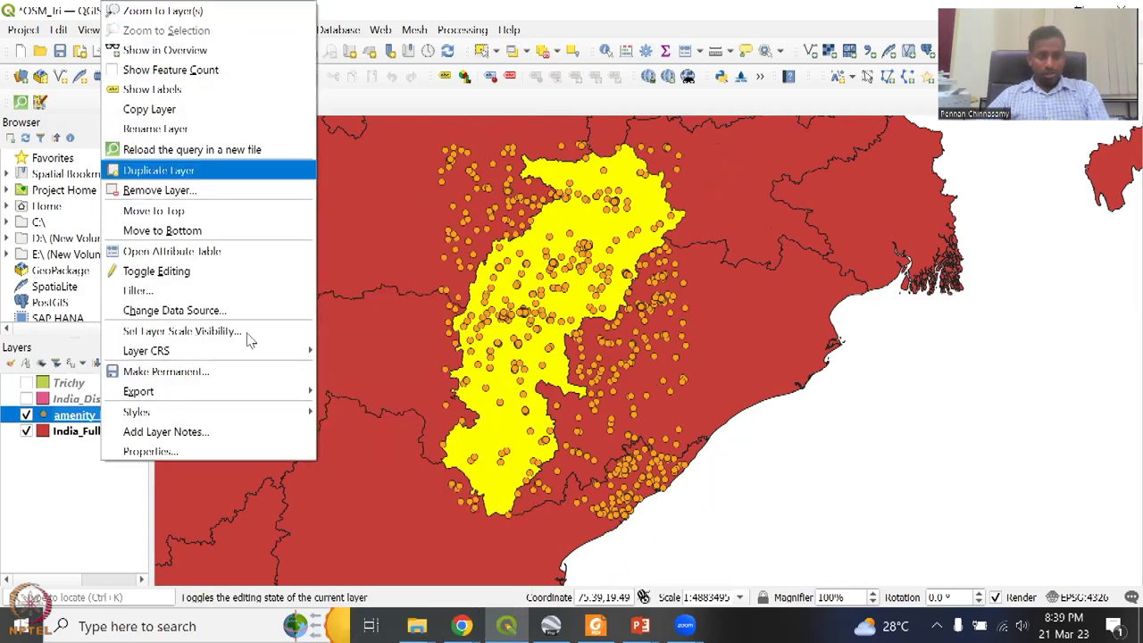
pyautogui.click(241, 452)
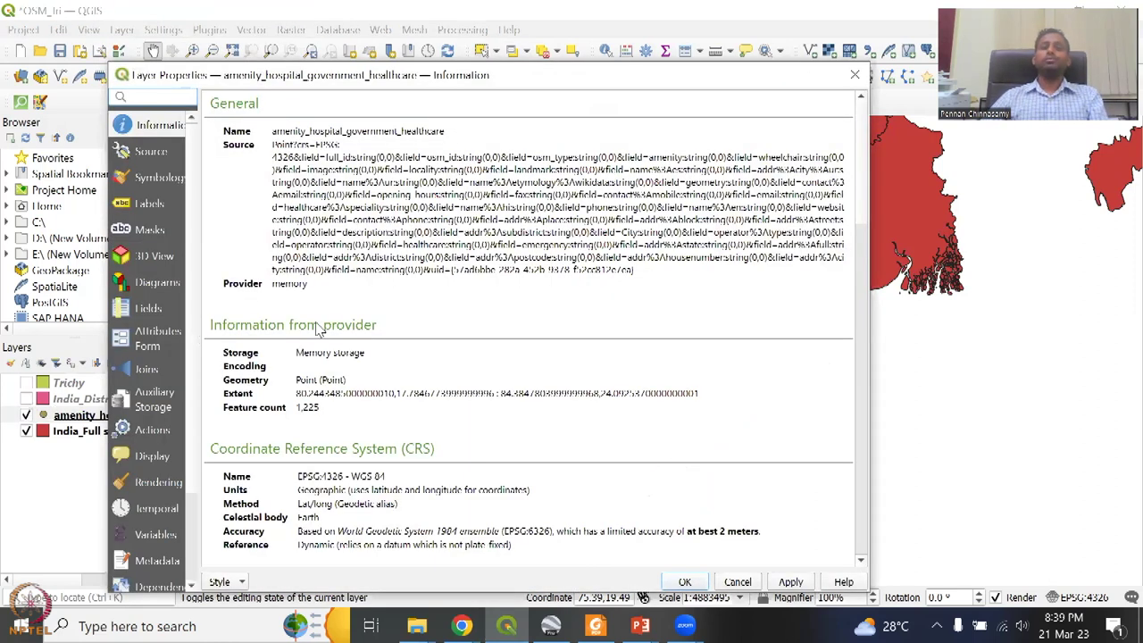
pyautogui.scroll(-4, 413, 447)
pyautogui.scroll(4, 412, 444)
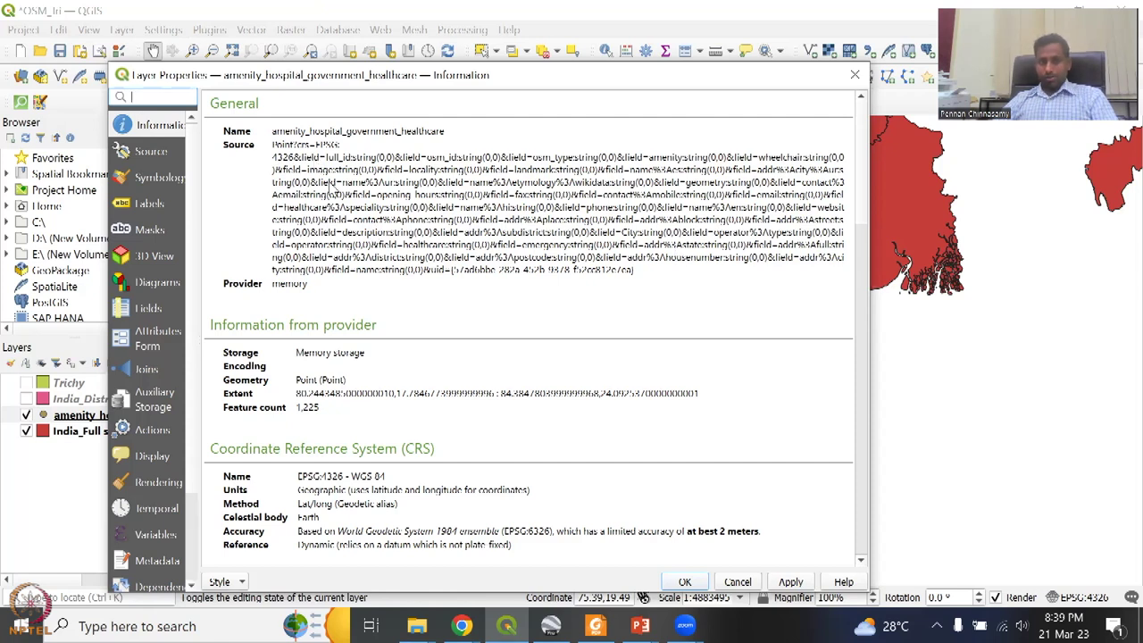
pyautogui.scroll(-1, 333, 190)
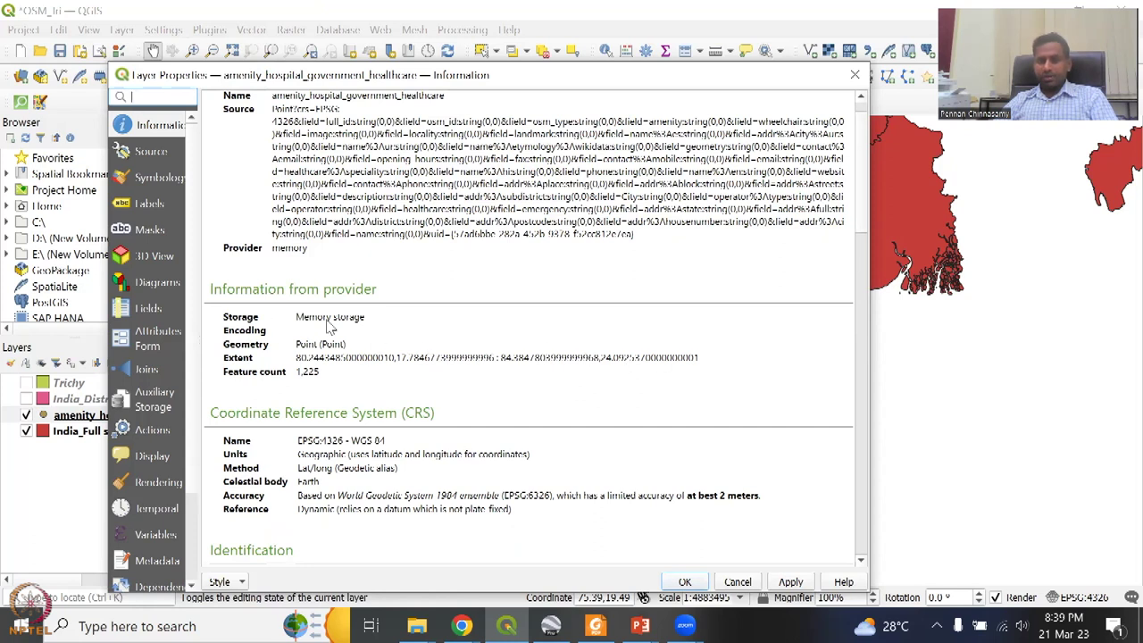
pyautogui.scroll(-1, 321, 312)
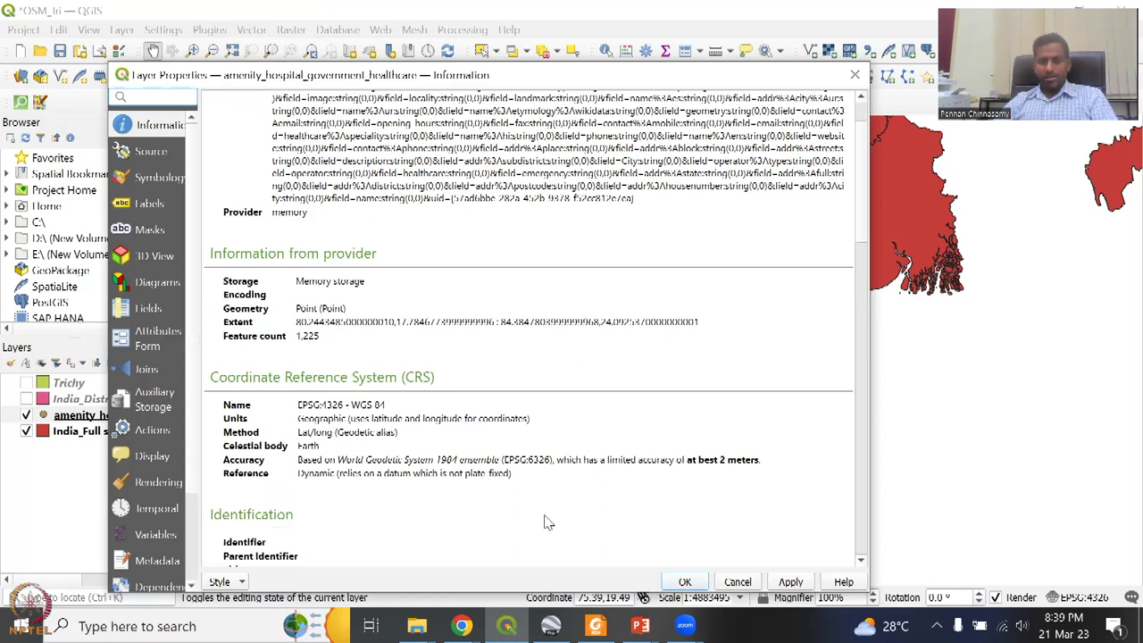
pyautogui.scroll(-2, 543, 524)
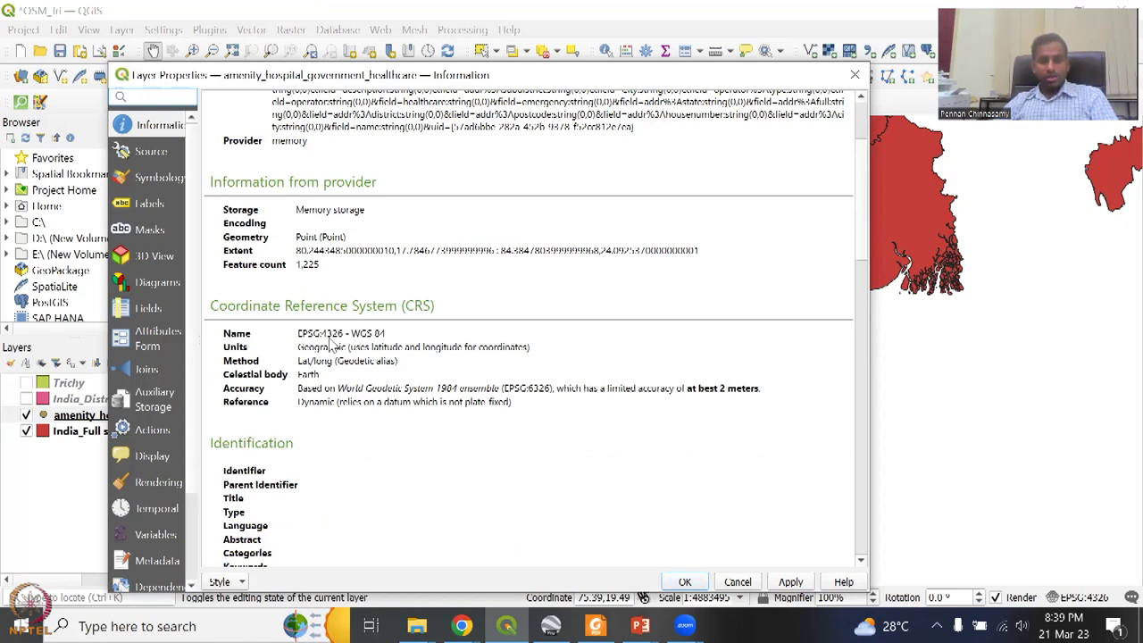
pyautogui.scroll(-3, 357, 344)
pyautogui.scroll(-7, 361, 349)
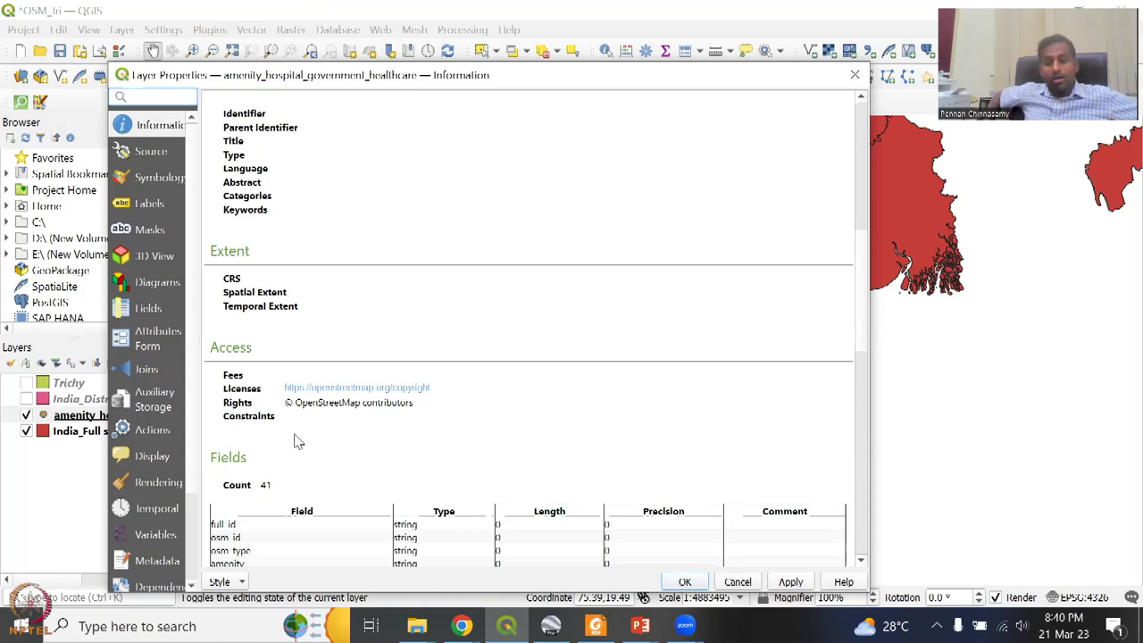
# Step: Review the layer's list of fields and the contacts, links and history sections in its information
pyautogui.scroll(-5, 297, 441)
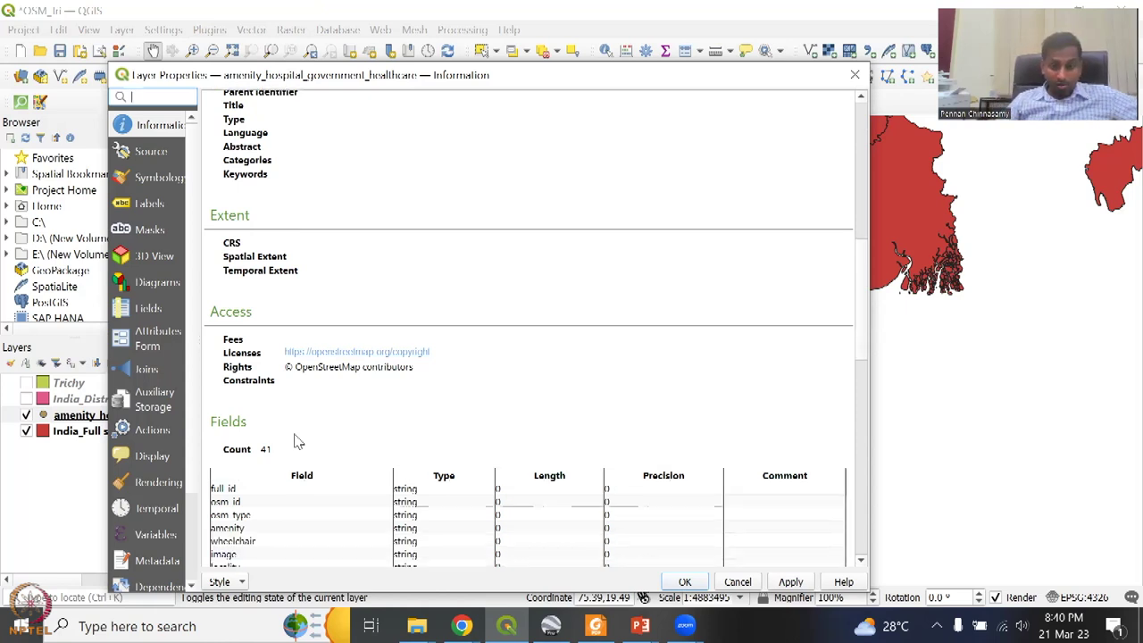
pyautogui.scroll(-5, 301, 451)
pyautogui.scroll(10, 300, 459)
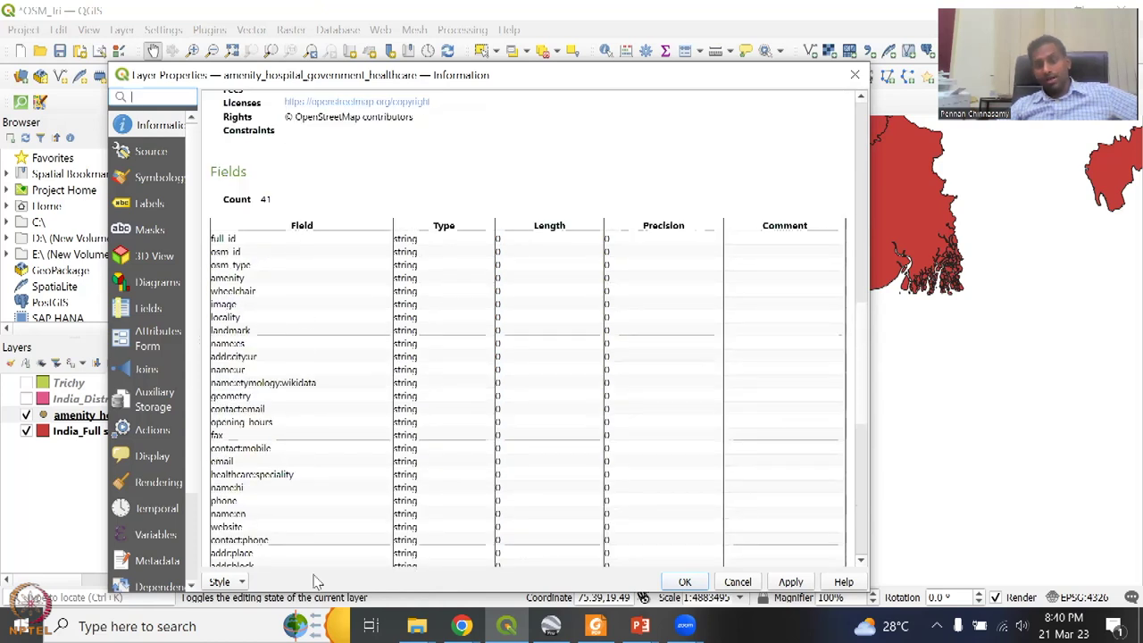
pyautogui.scroll(-3, 439, 406)
pyautogui.scroll(-5, 399, 355)
pyautogui.scroll(6, 450, 399)
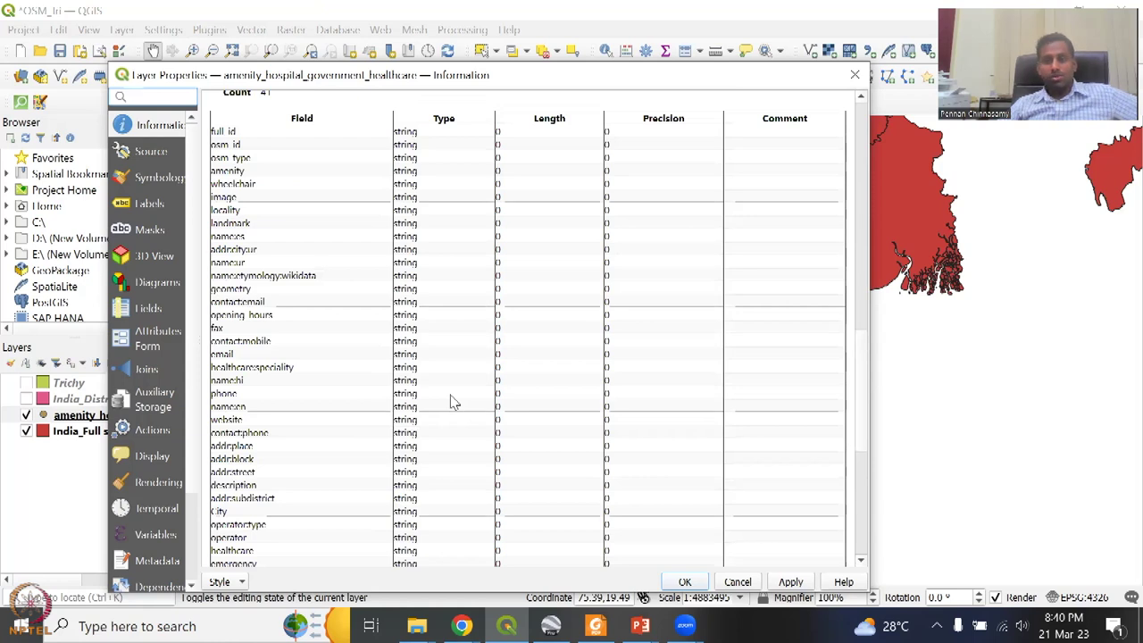
pyautogui.scroll(-8, 450, 407)
pyautogui.scroll(-1, 452, 426)
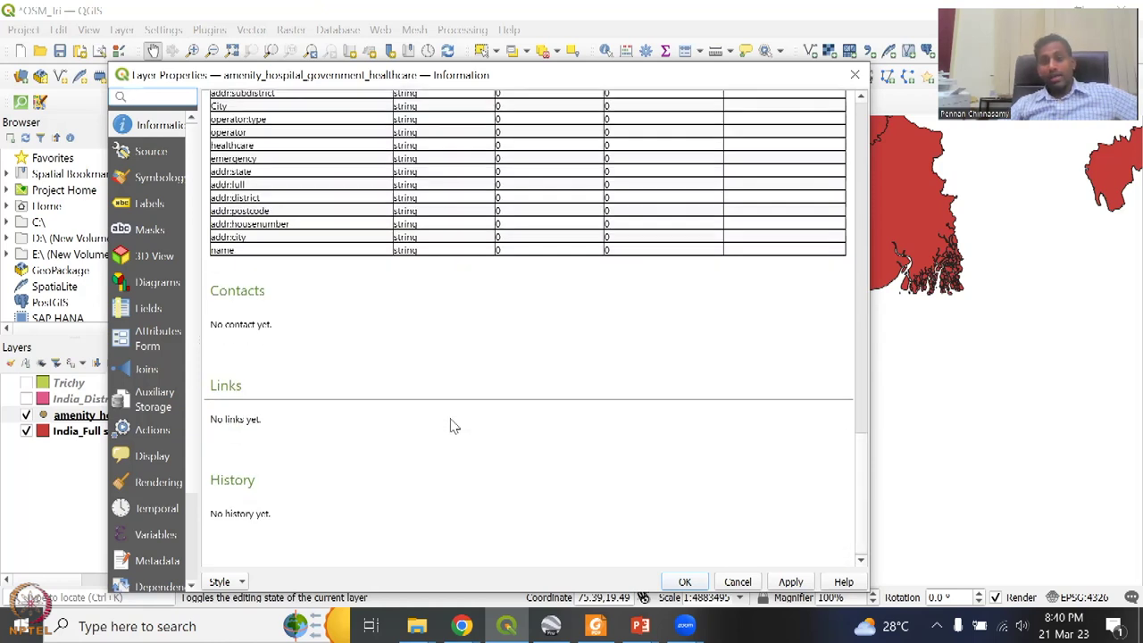
pyautogui.scroll(20, 451, 425)
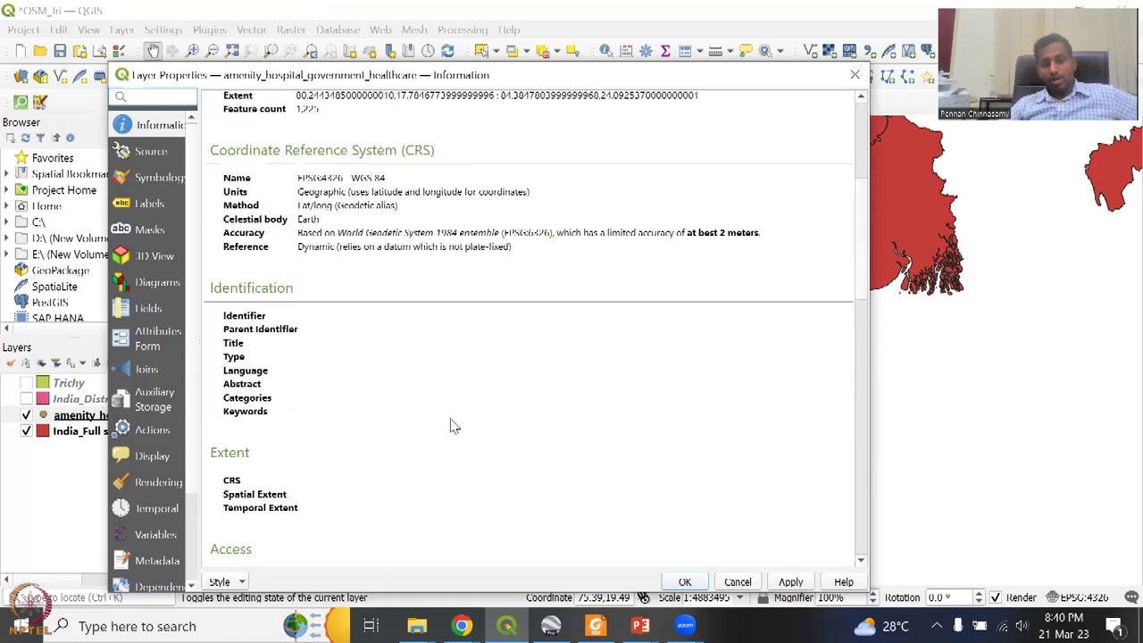
# Step: Look through the layer's source, symbology and label settings, and close the layer properties
pyautogui.click(151, 152)
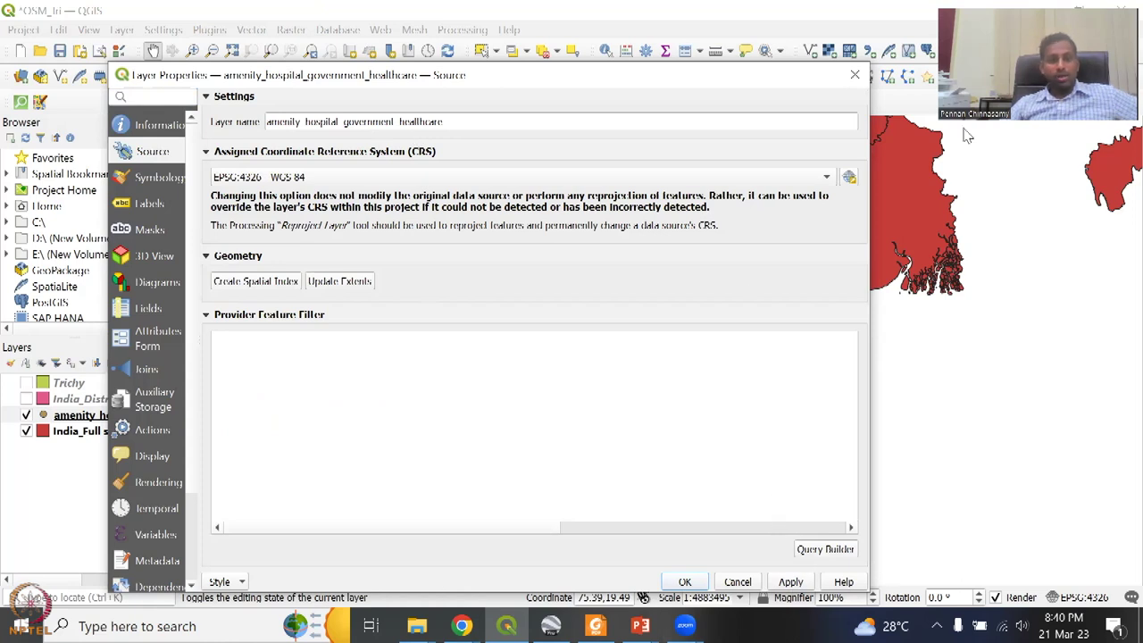
pyautogui.click(164, 177)
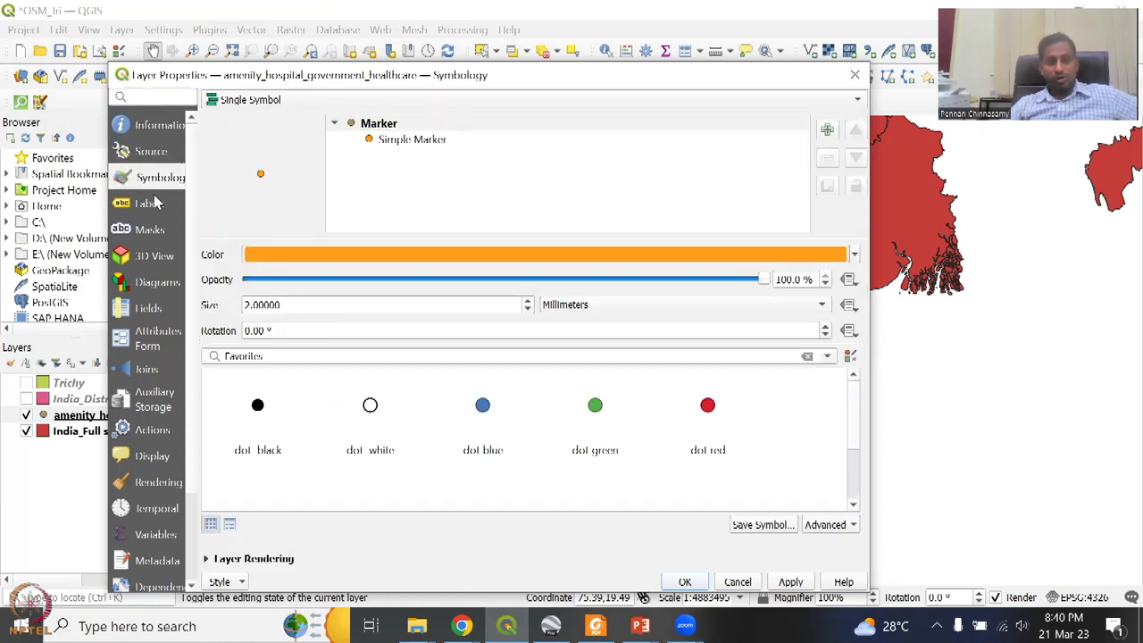
pyautogui.click(158, 205)
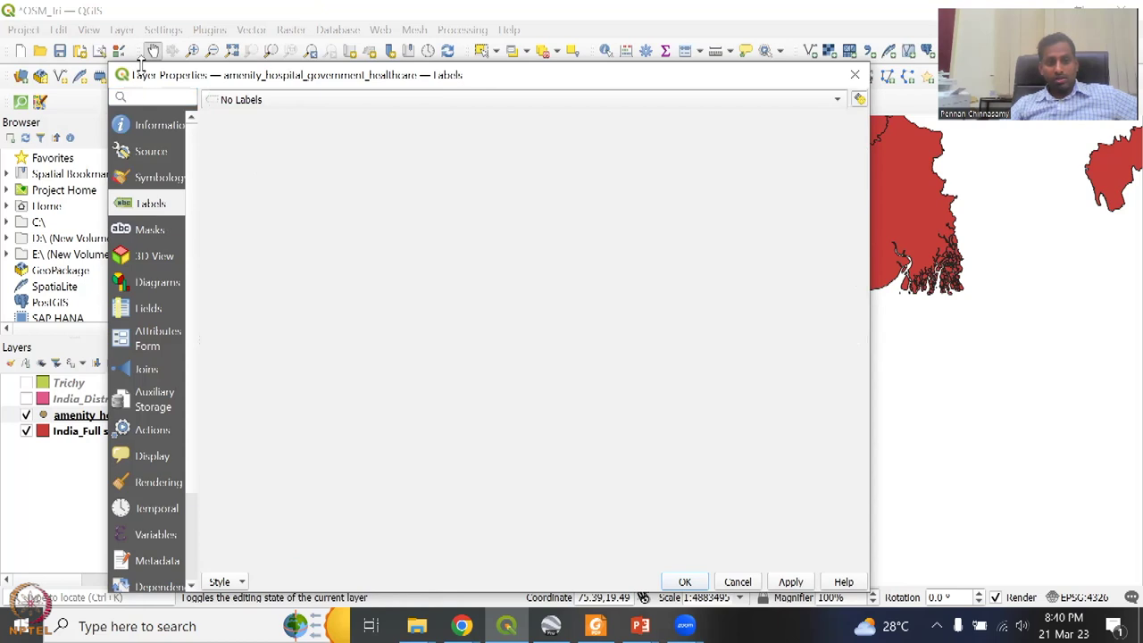
pyautogui.click(855, 75)
# Step: Open the attribute table of the amenity_hospital_government_healthcare layer
pyautogui.click(92, 415)
pyautogui.rightClick(92, 418)
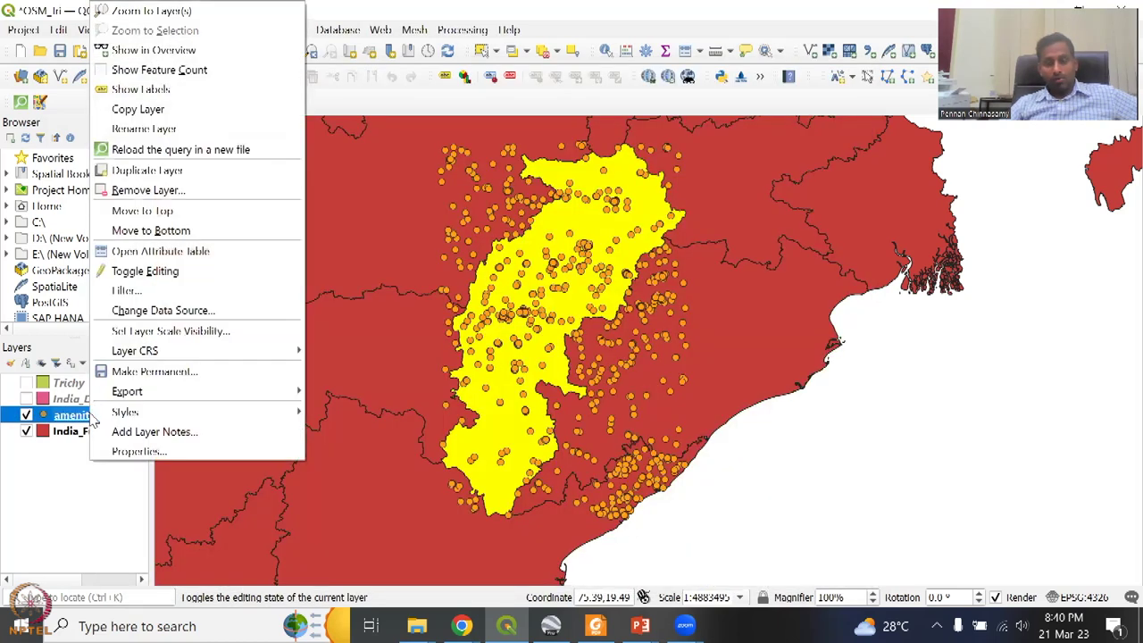
pyautogui.click(174, 255)
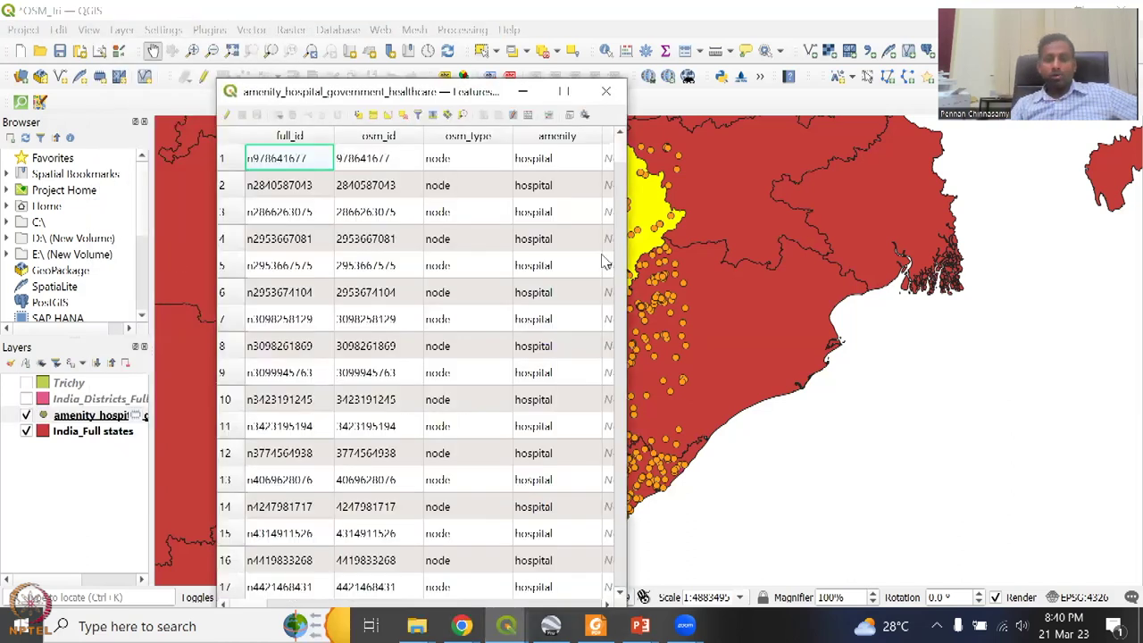
# Step: Maximize the attribute table and look across its columns from wheelchair through contact and address fields to healthcare
pyautogui.click(564, 92)
pyautogui.doubleClick(399, 40)
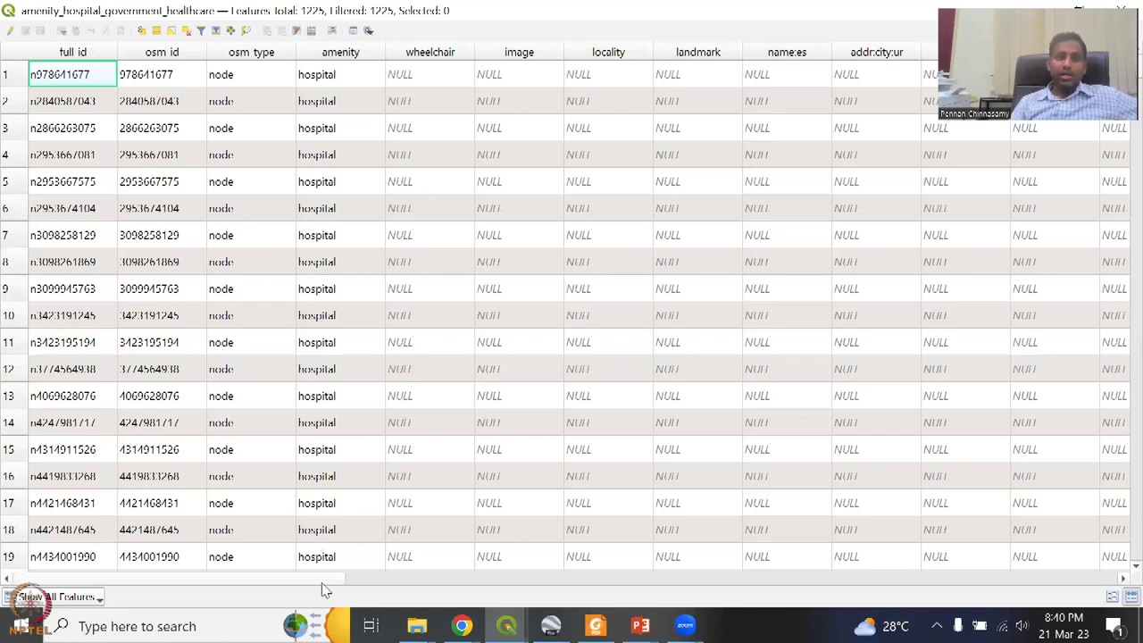
pyautogui.click(420, 53)
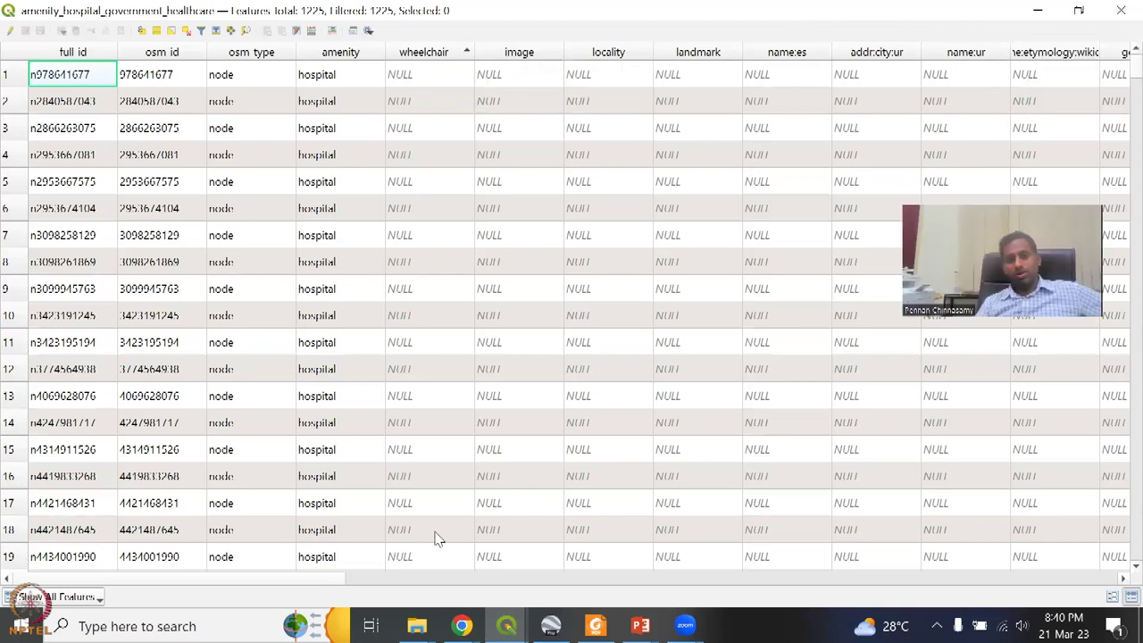
pyautogui.moveTo(416, 581); pyautogui.dragTo(756, 598)
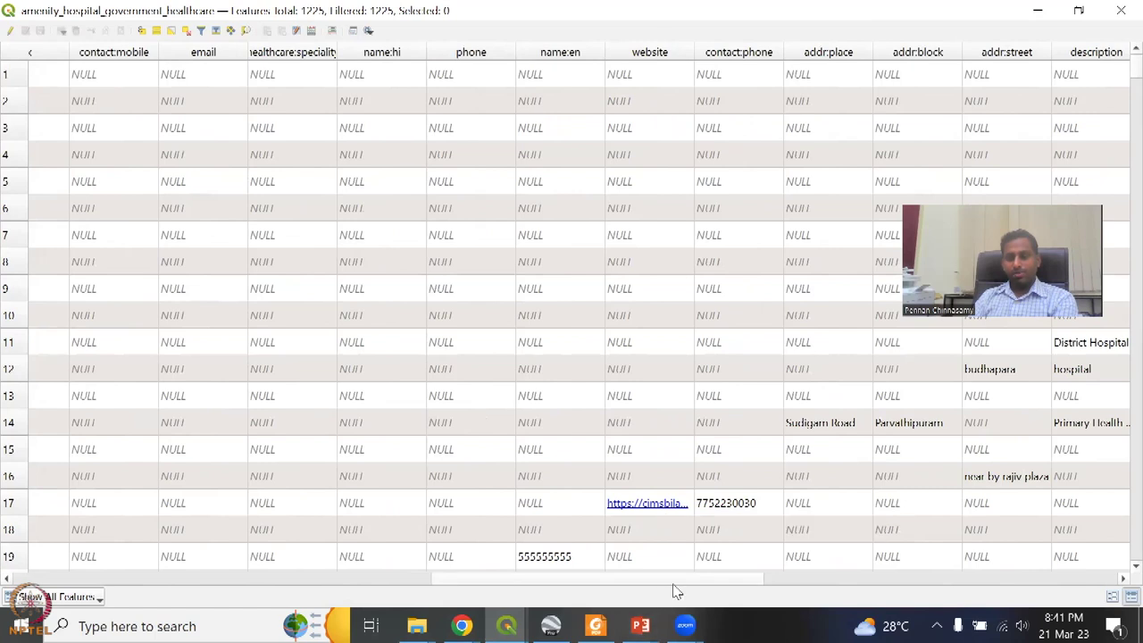
pyautogui.moveTo(676, 586); pyautogui.dragTo(819, 586)
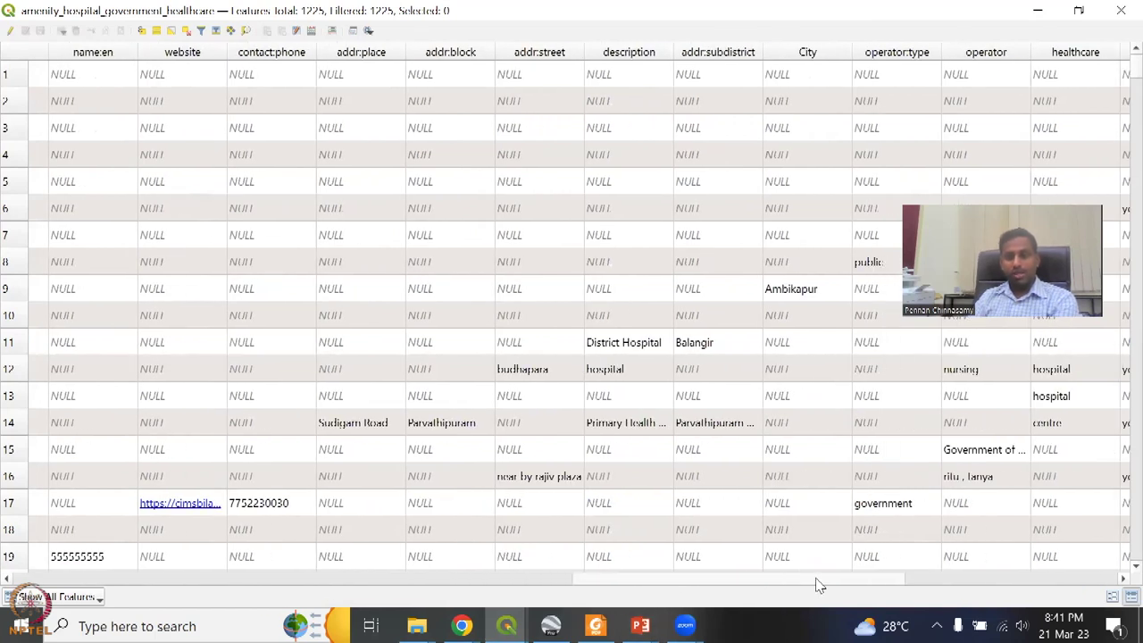
# Step: Widen the description column to show its full text and check the Primary Health Centre and District Hospital entries
pyautogui.click(635, 432)
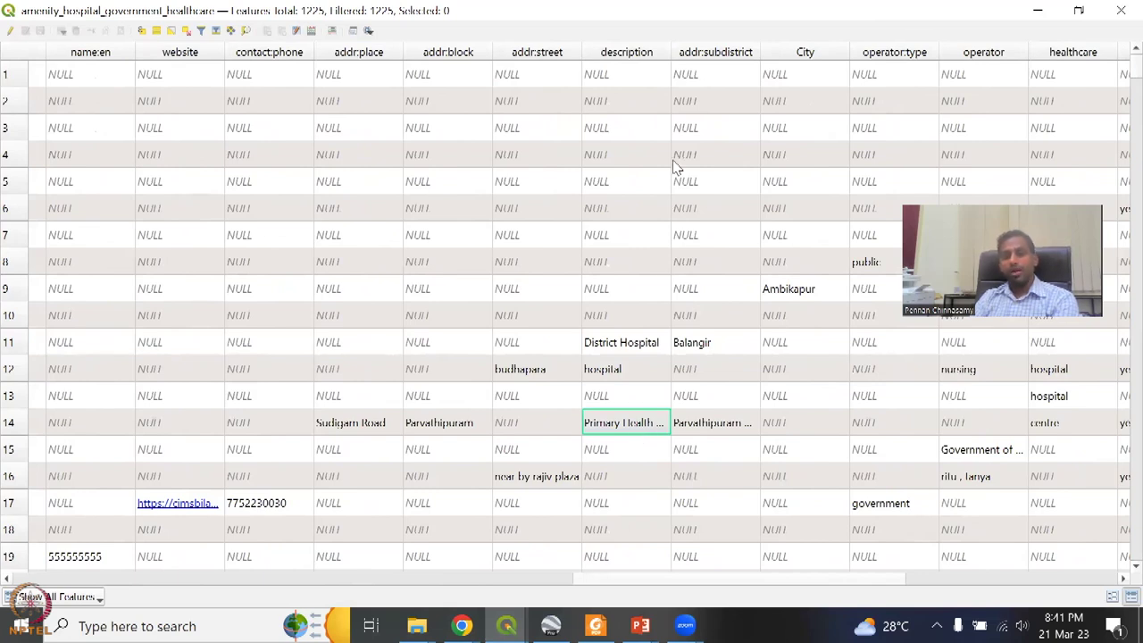
pyautogui.moveTo(670, 52); pyautogui.dragTo(741, 55)
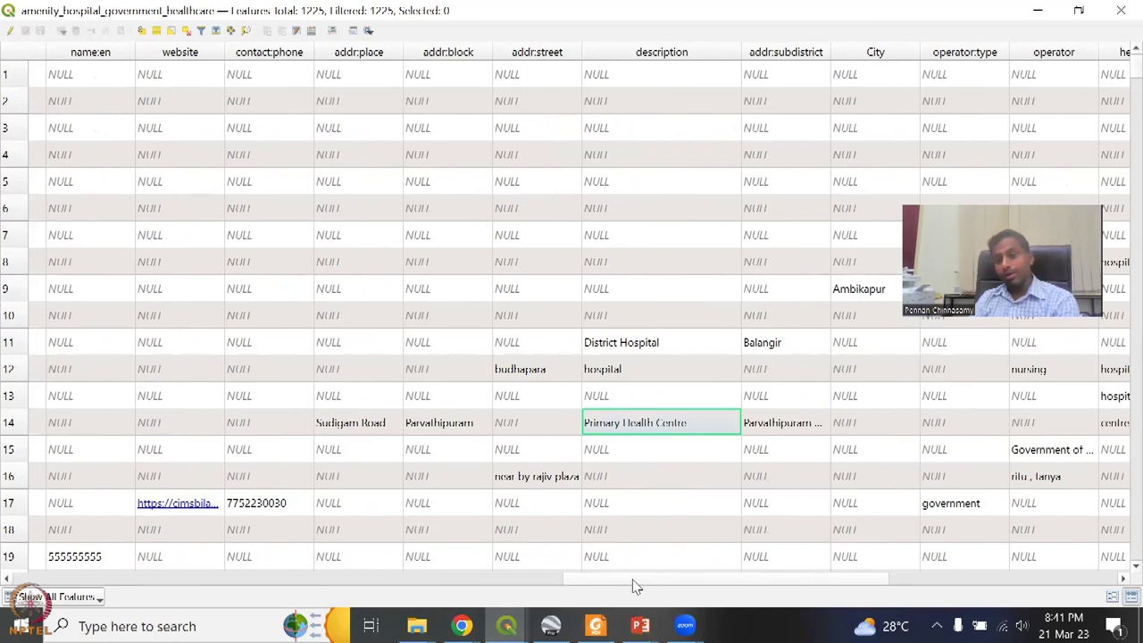
pyautogui.moveTo(634, 585); pyautogui.dragTo(672, 582)
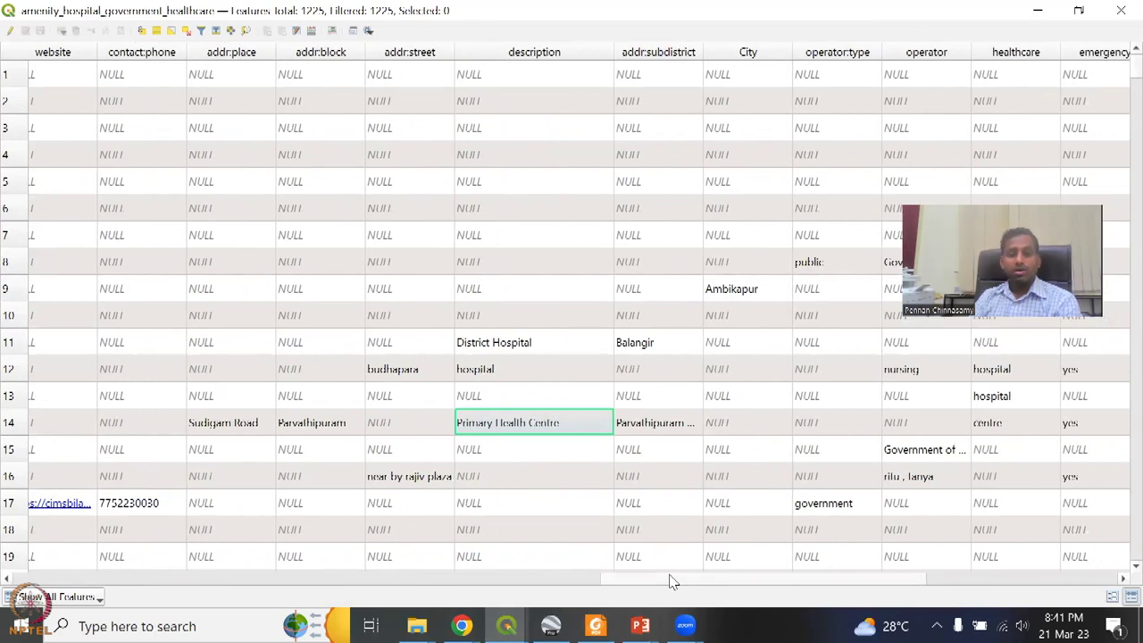
pyautogui.click(509, 344)
# Step: Examine the remaining address and name columns, checking which states are entered in the addr:state field
pyautogui.moveTo(651, 582); pyautogui.dragTo(753, 602)
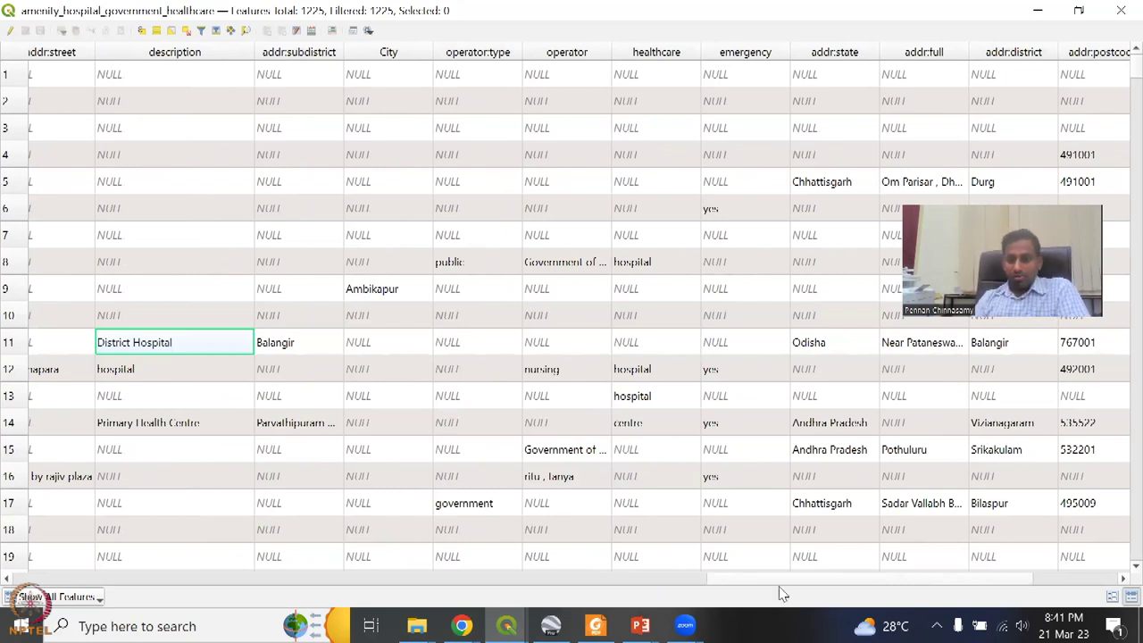
pyautogui.hscroll(3, 897, 587)
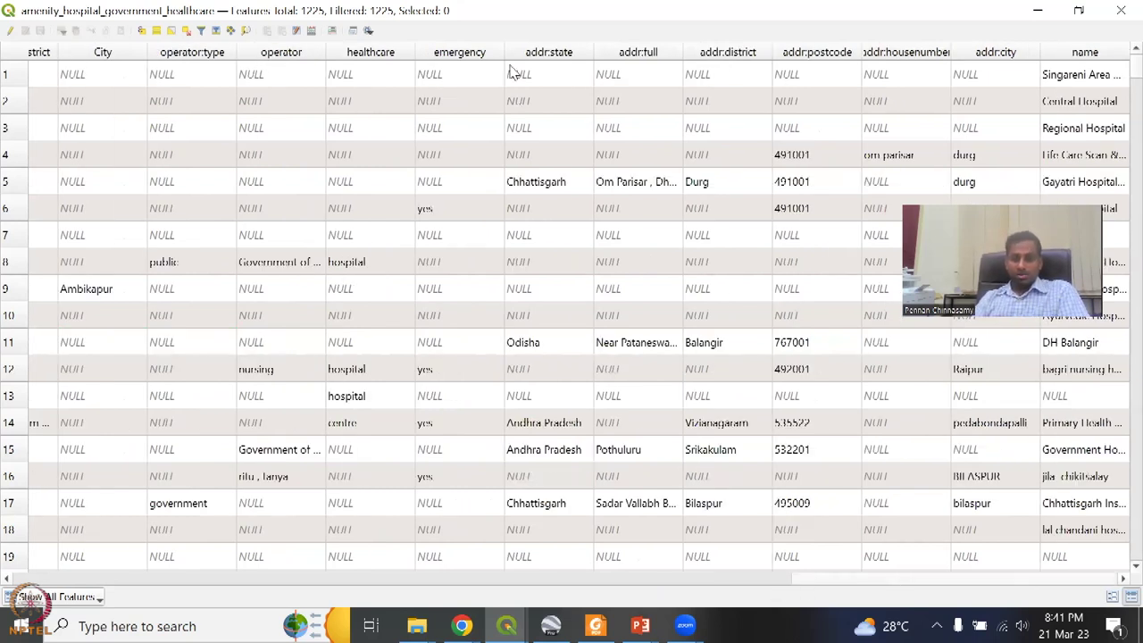
pyautogui.click(528, 191)
pyautogui.click(539, 340)
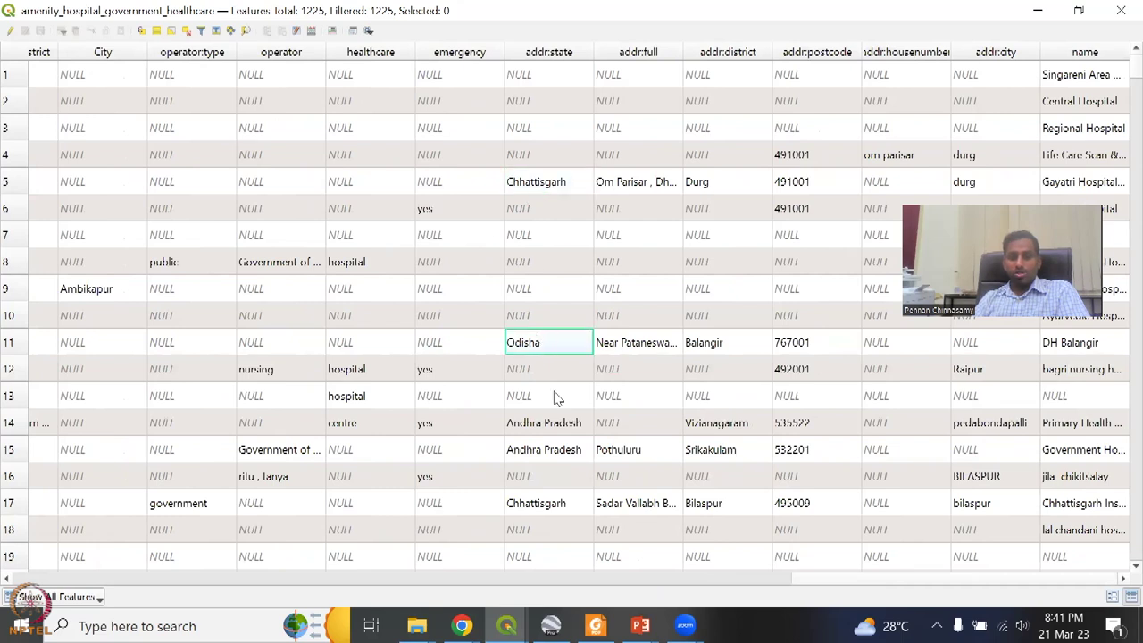
pyautogui.scroll(-12, 550, 446)
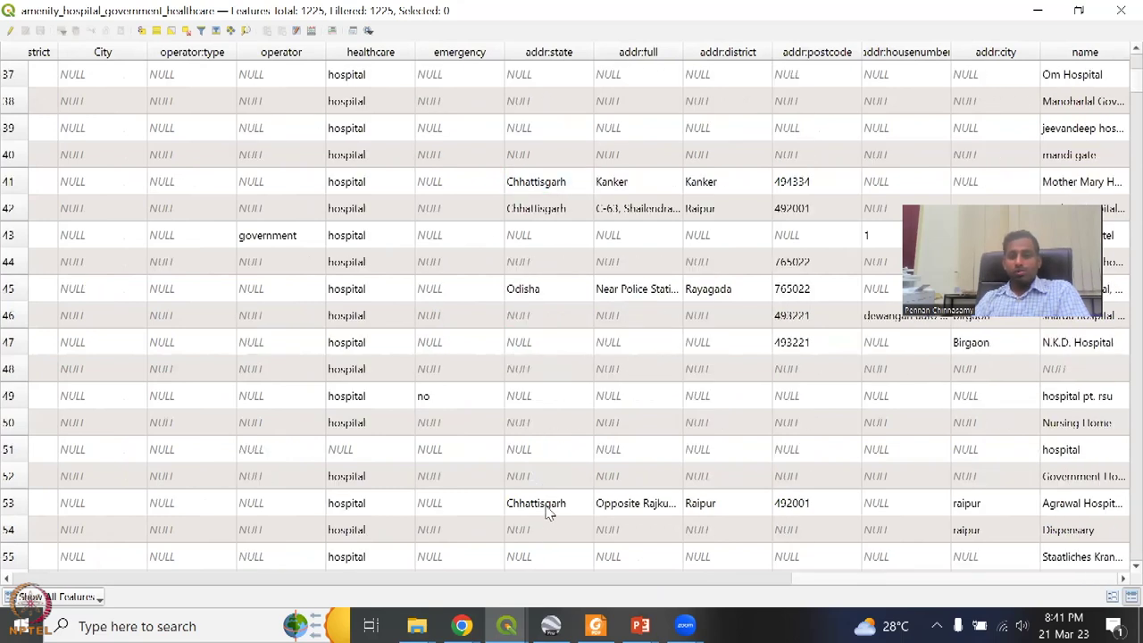
pyautogui.scroll(10, 547, 500)
pyautogui.scroll(2, 549, 507)
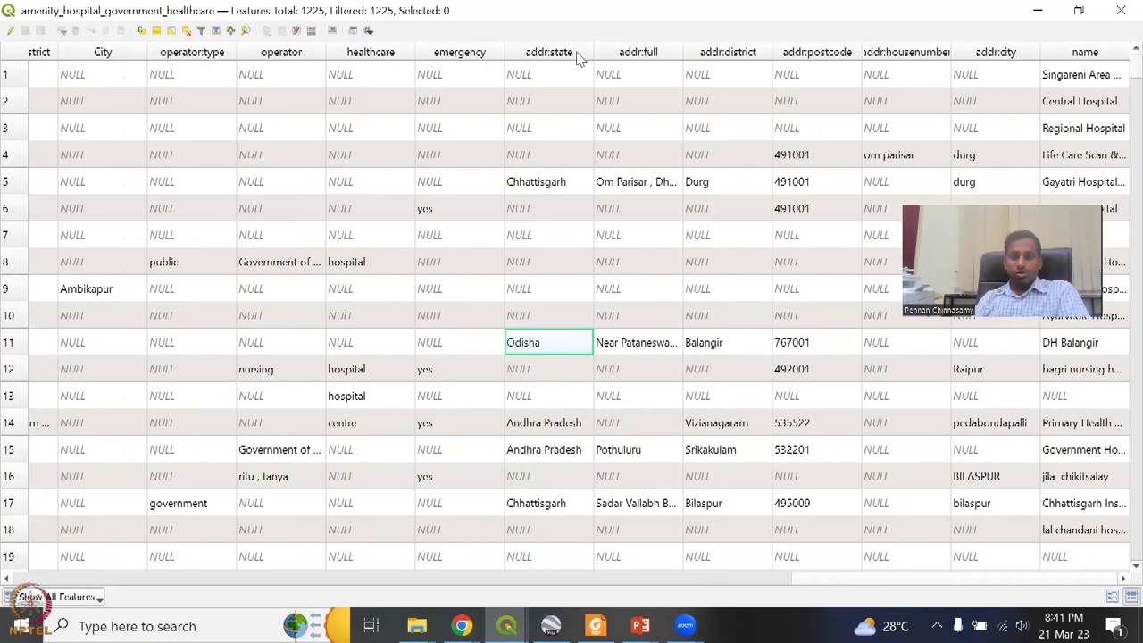
# Step: Sort the table by addr:state in descending order and look through the states listed
pyautogui.click(579, 55)
pyautogui.click(586, 57)
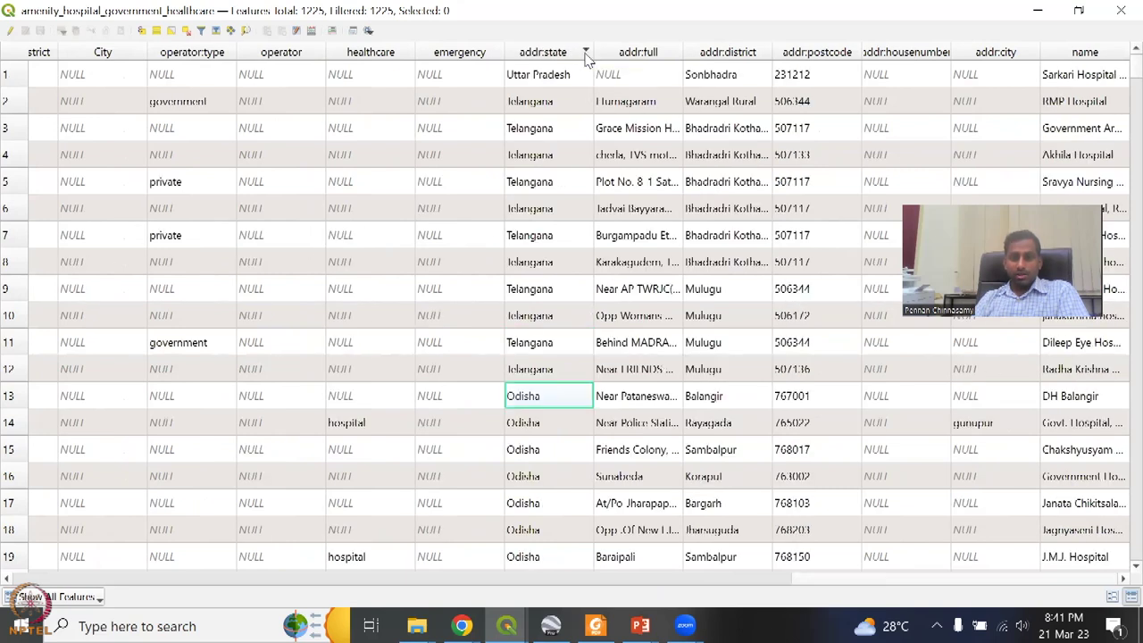
pyautogui.scroll(-2, 559, 398)
pyautogui.scroll(2, 559, 399)
pyautogui.scroll(-5, 510, 234)
pyautogui.scroll(-20, 510, 235)
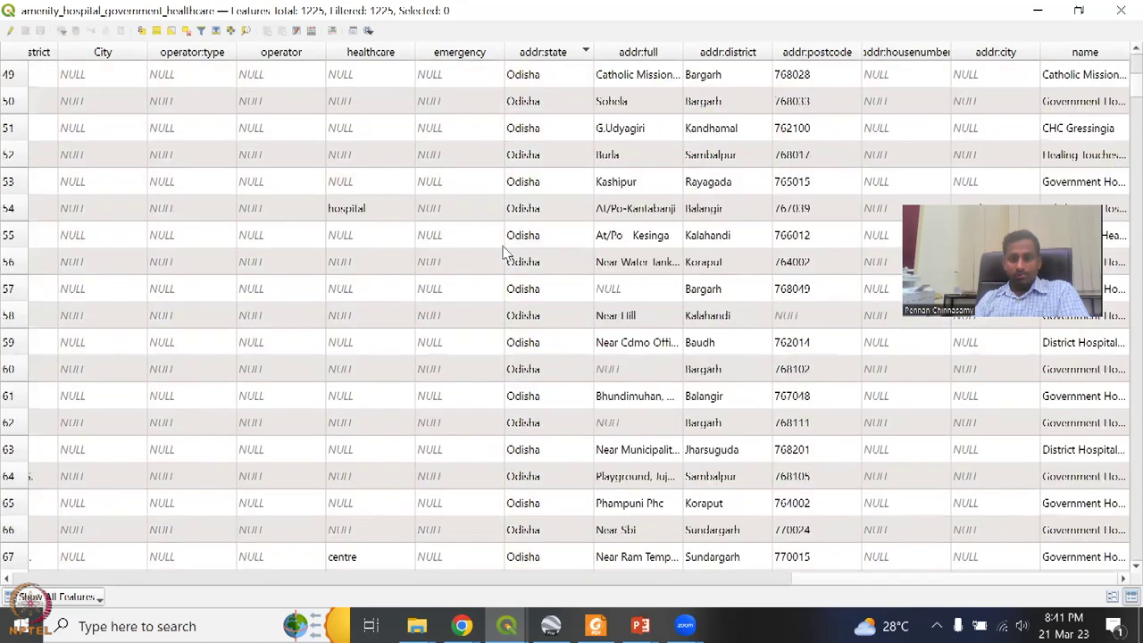
pyautogui.scroll(-20, 503, 256)
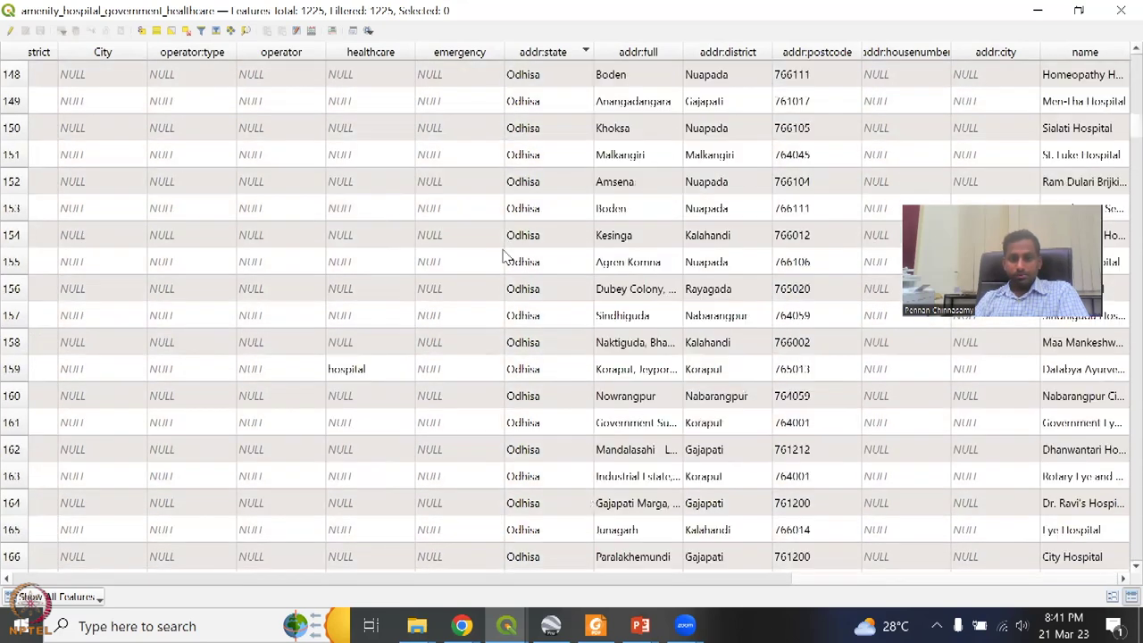
pyautogui.scroll(-20, 503, 257)
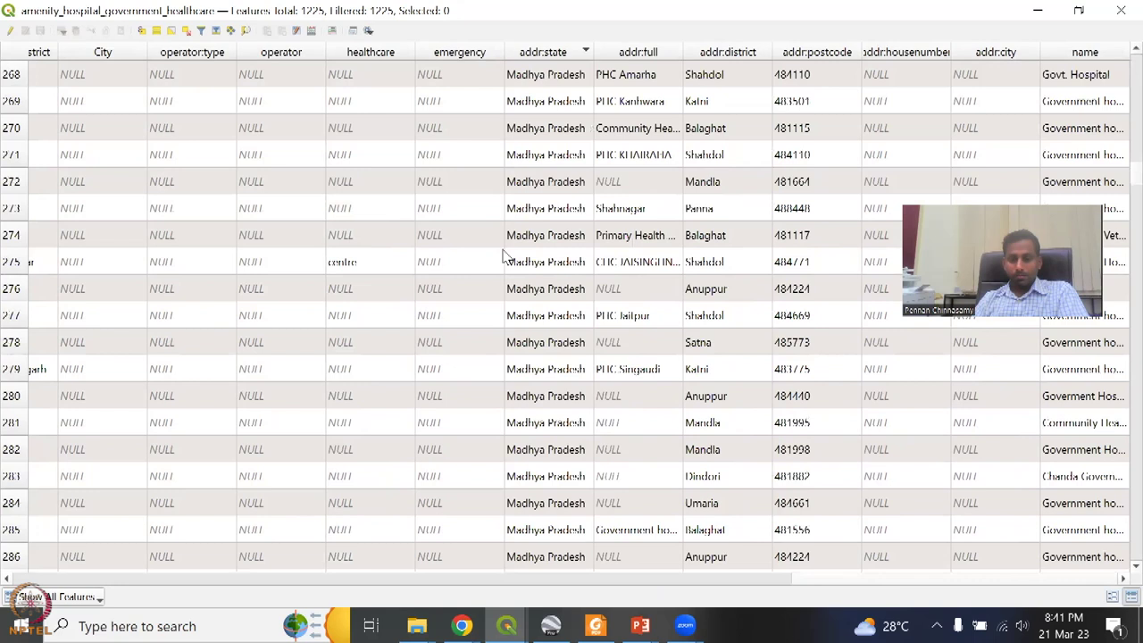
pyautogui.scroll(-6, 503, 257)
pyautogui.scroll(20, 503, 257)
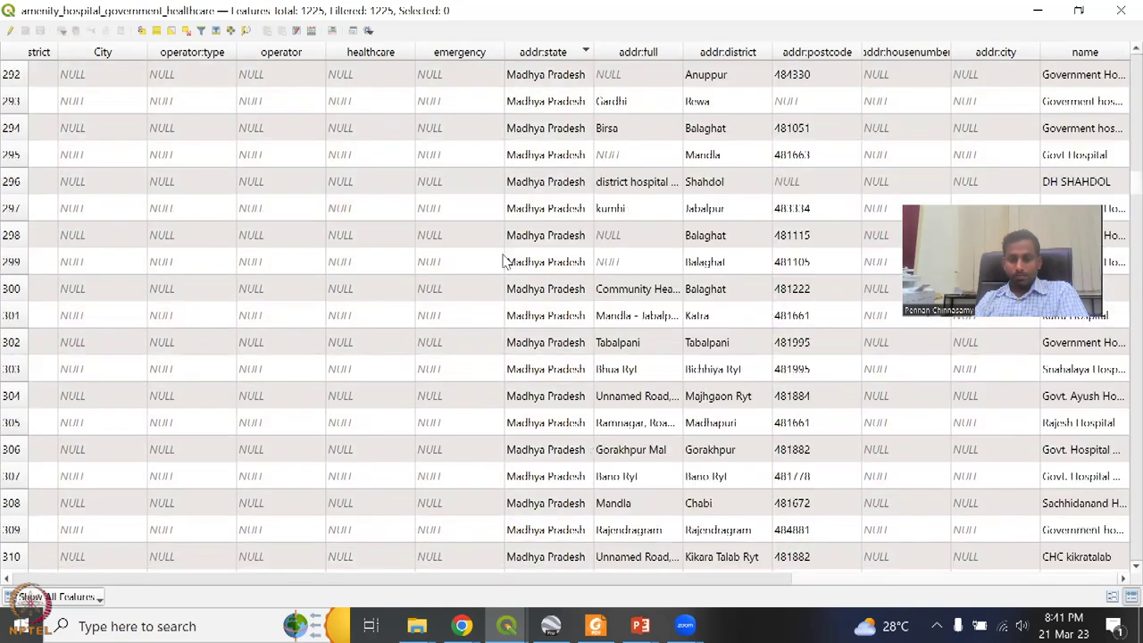
pyautogui.scroll(10, 588, 56)
# Step: Sort the table by addr:state in ascending order and find where the Chhattisgarh rows begin
pyautogui.click(588, 55)
pyautogui.scroll(20, 542, 275)
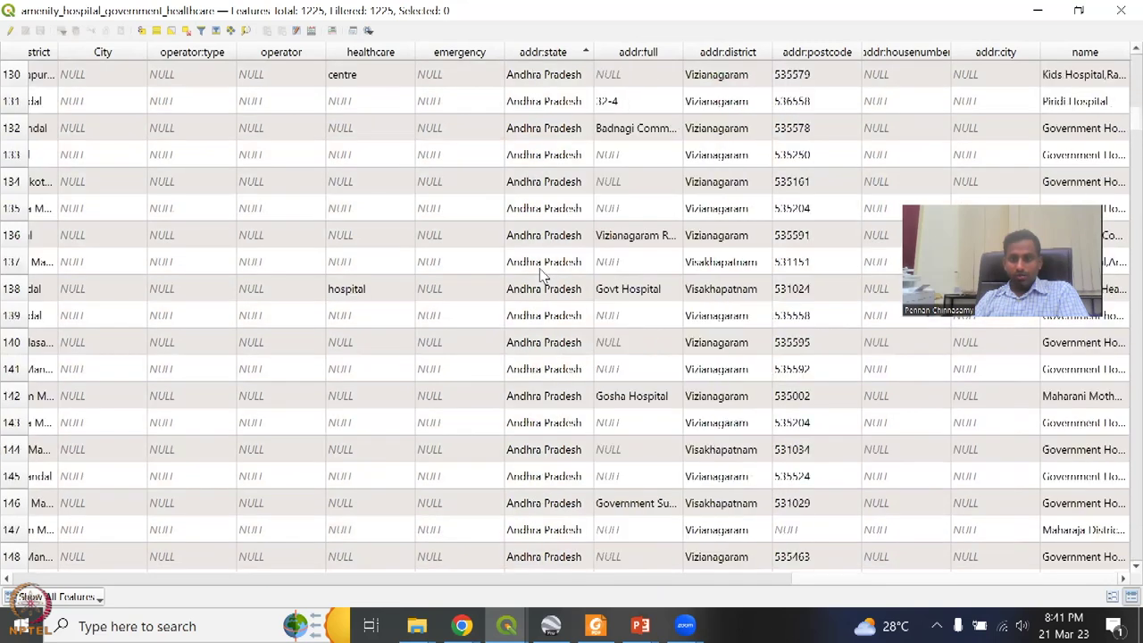
pyautogui.scroll(18, 542, 275)
pyautogui.scroll(-20, 542, 277)
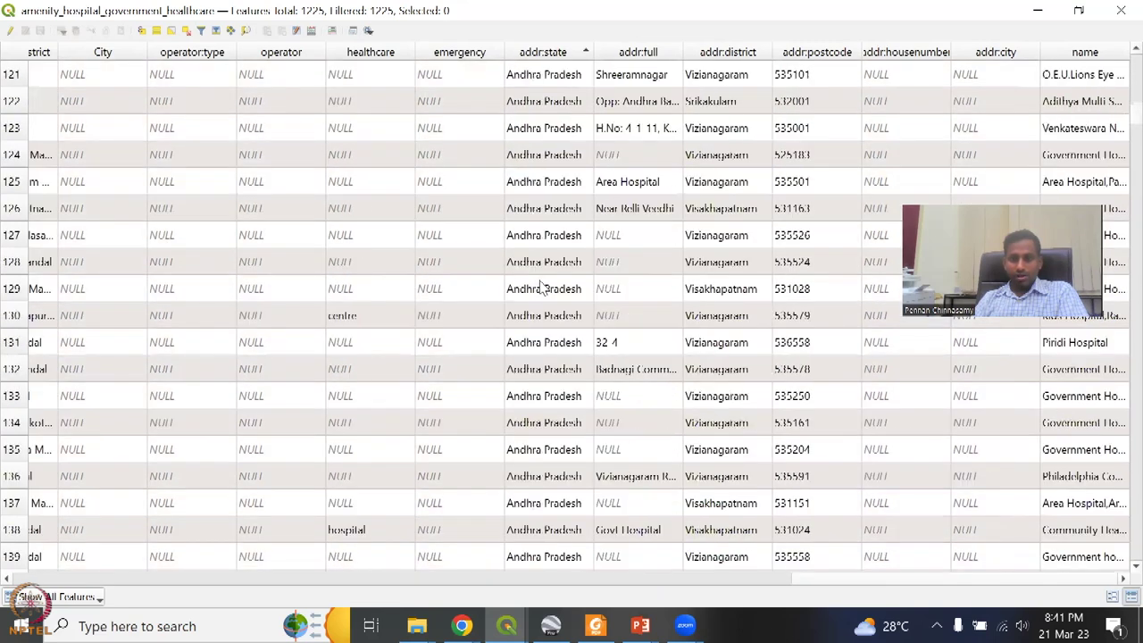
pyautogui.scroll(-20, 543, 295)
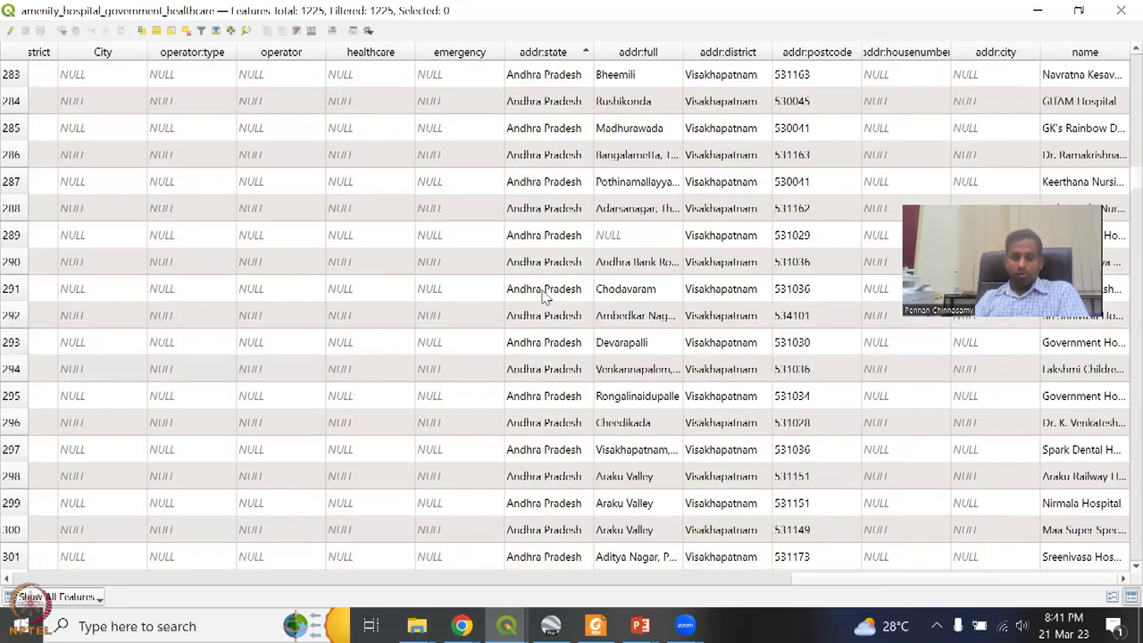
pyautogui.scroll(2, 280, 232)
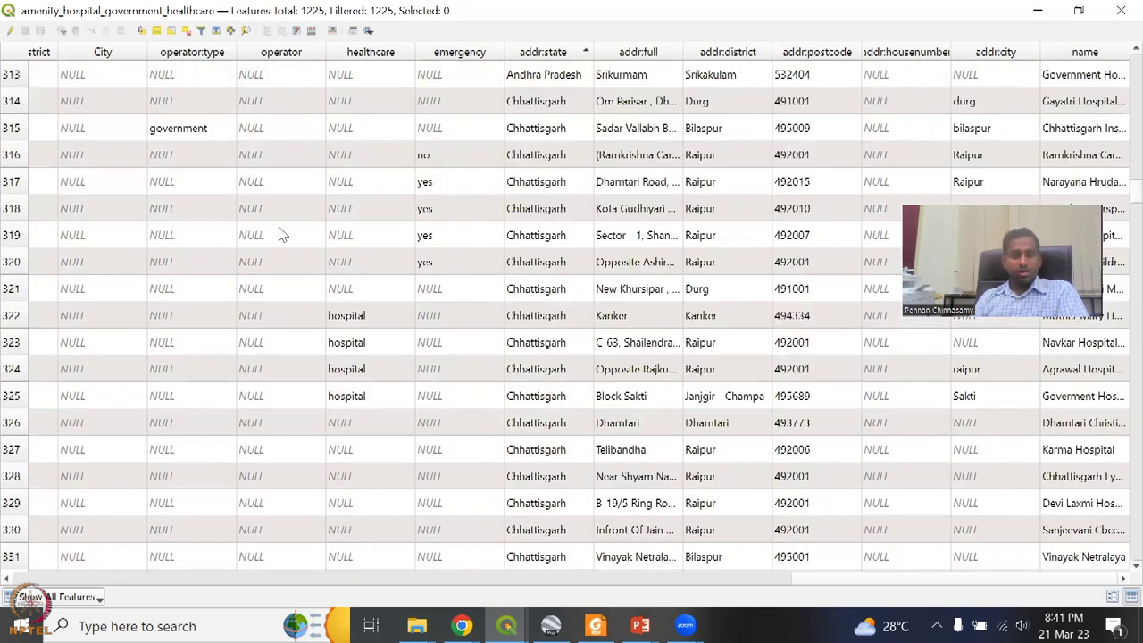
# Step: Select the Chhattisgarh rows from row 314 through row 481
pyautogui.click(12, 184)
pyautogui.moveTo(13, 183); pyautogui.dragTo(26, 600)
pyautogui.click(9, 272)
pyautogui.moveTo(161, 469); pyautogui.dragTo(250, 579)
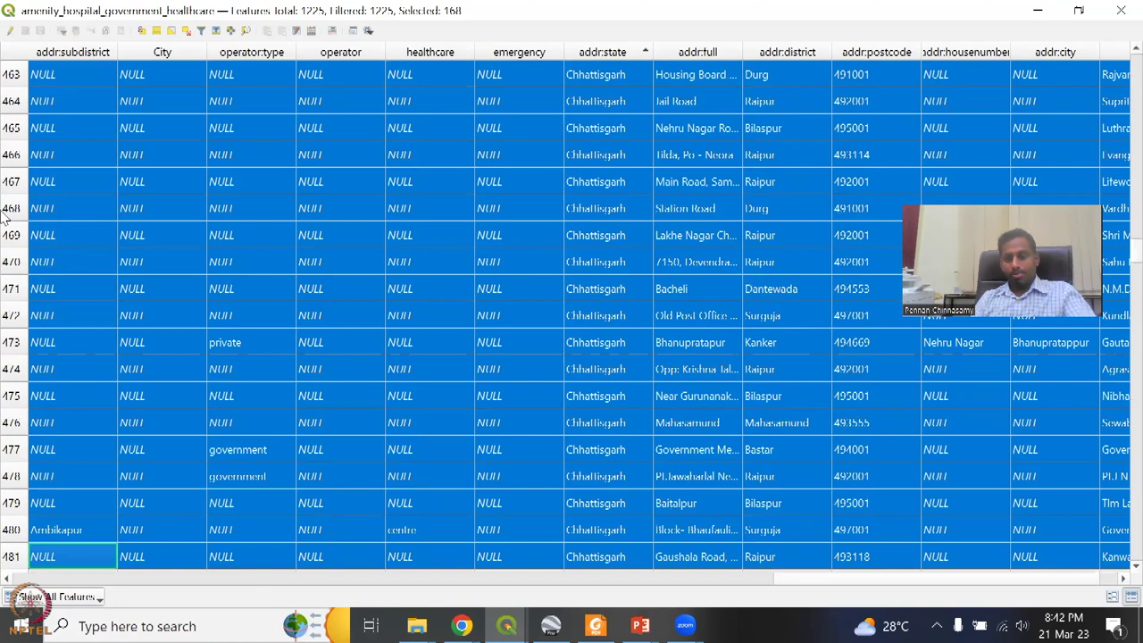
# Step: Extend the selection of Chhattisgarh hospitals through row 498, keeping the rows already selected
pyautogui.scroll(-3, 12, 143)
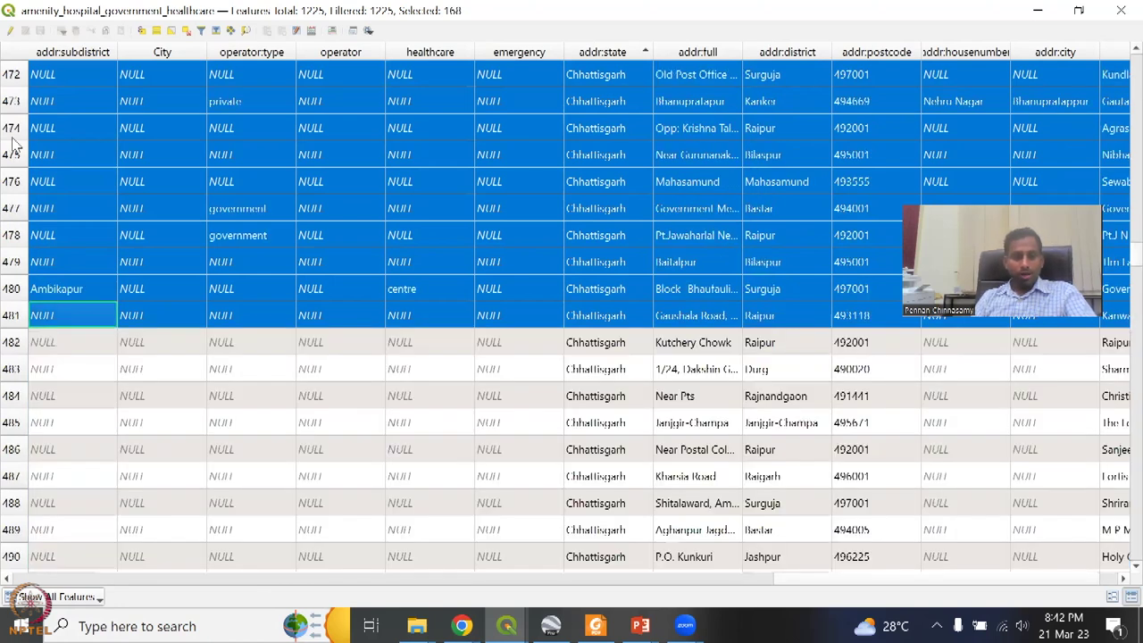
pyautogui.scroll(-1, 13, 143)
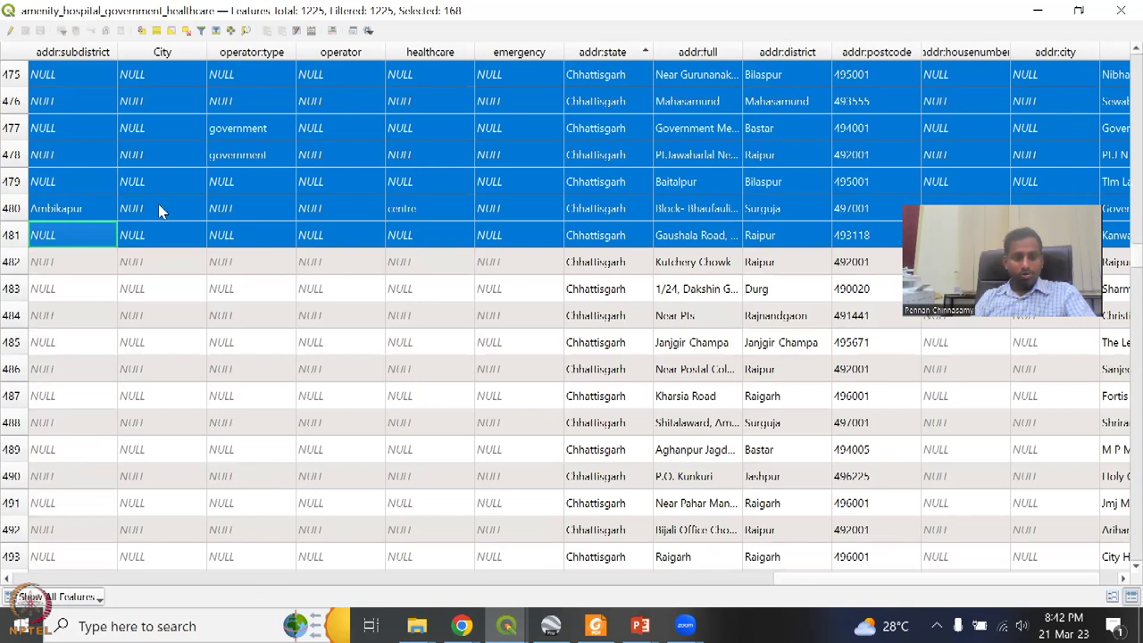
pyautogui.keyDown('ctrl'); pyautogui.click(13, 318); pyautogui.keyUp('ctrl')
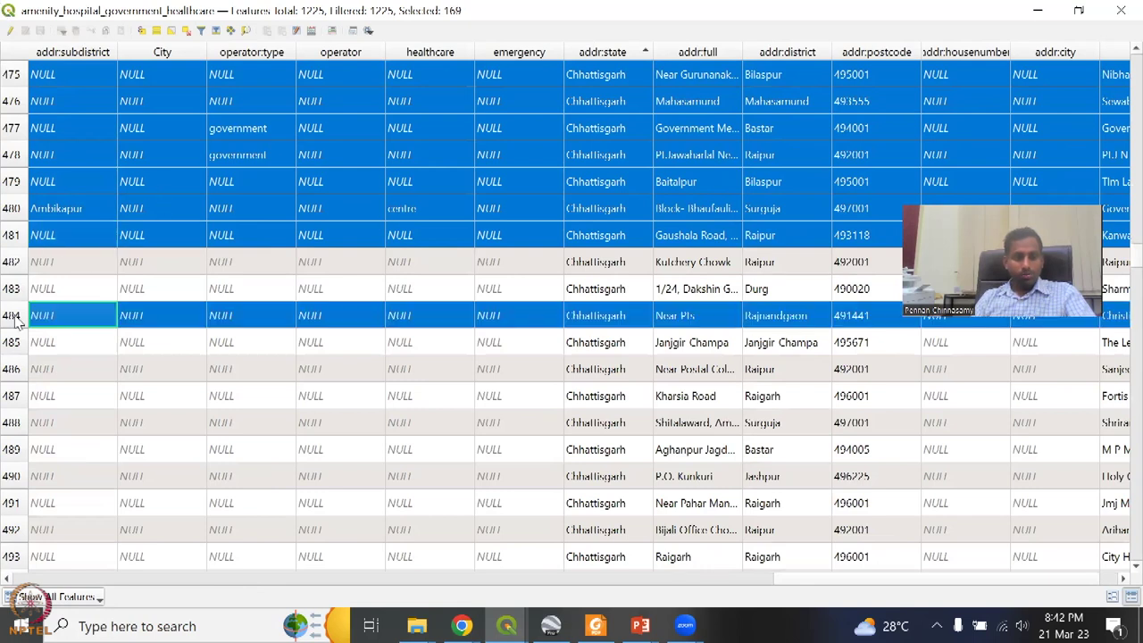
pyautogui.keyDown('shift'); pyautogui.click(16, 262); pyautogui.keyUp('shift')
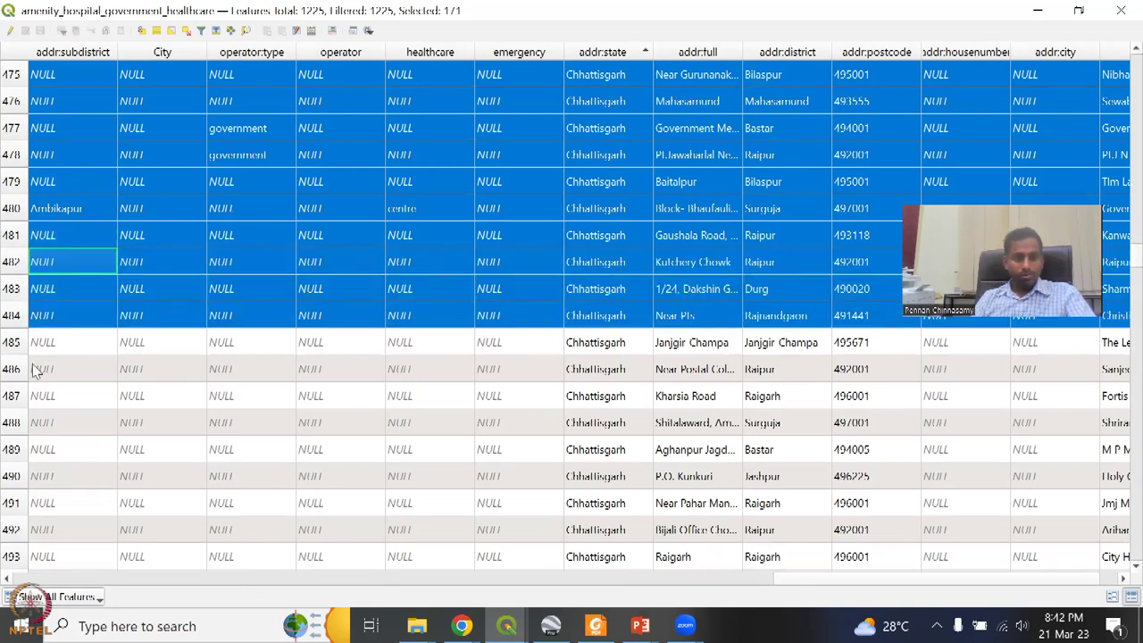
pyautogui.scroll(-3, 248, 402)
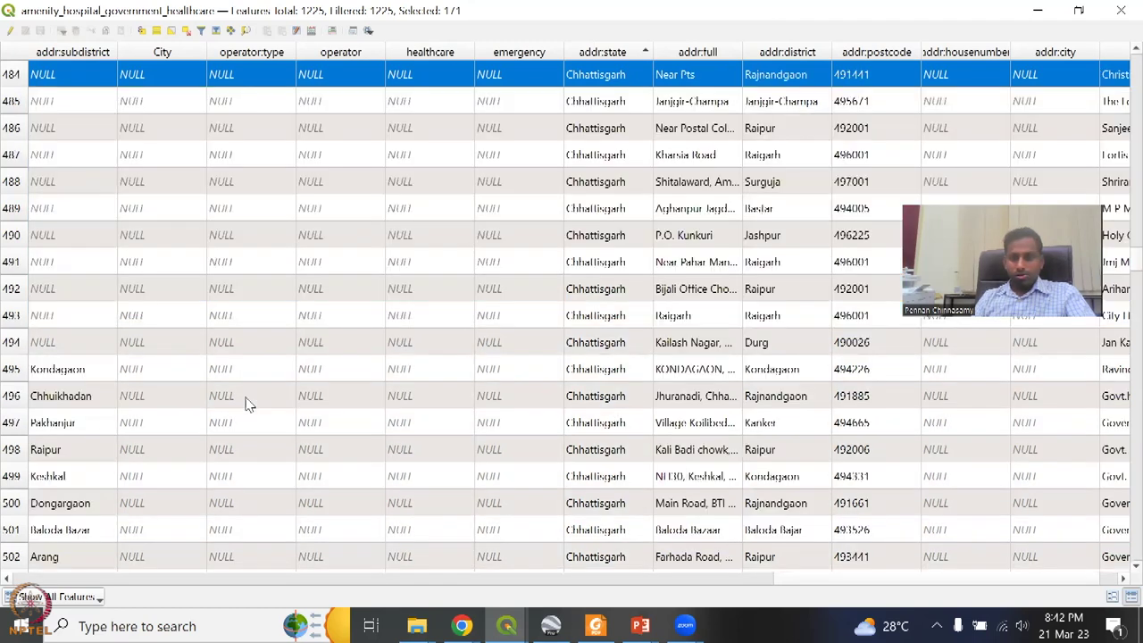
pyautogui.keyDown('shift'); pyautogui.click(16, 450); pyautogui.keyUp('shift')
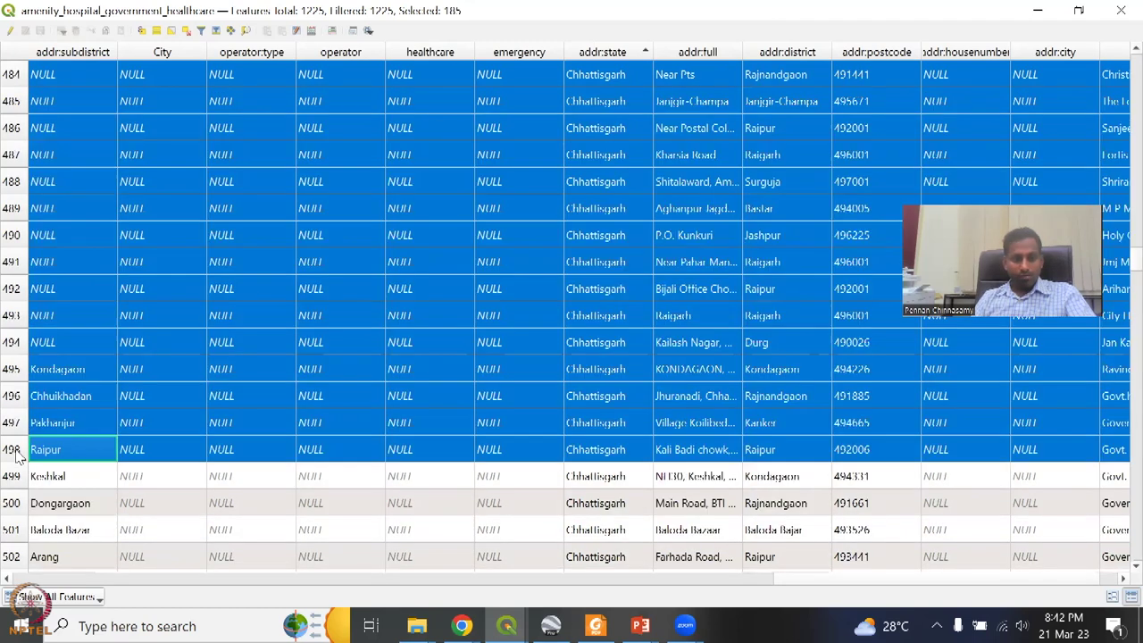
# Step: Find the last Chhattisgarh row before Jharkhand begins and extend the selection through row 824
pyautogui.scroll(-20, 122, 472)
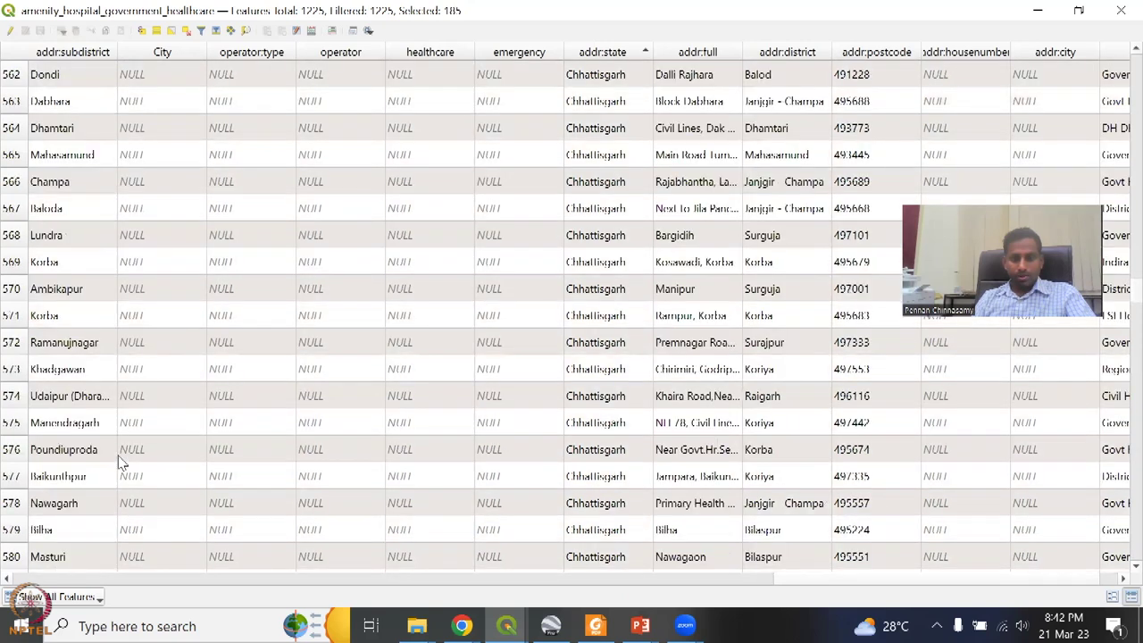
pyautogui.scroll(-20, 123, 459)
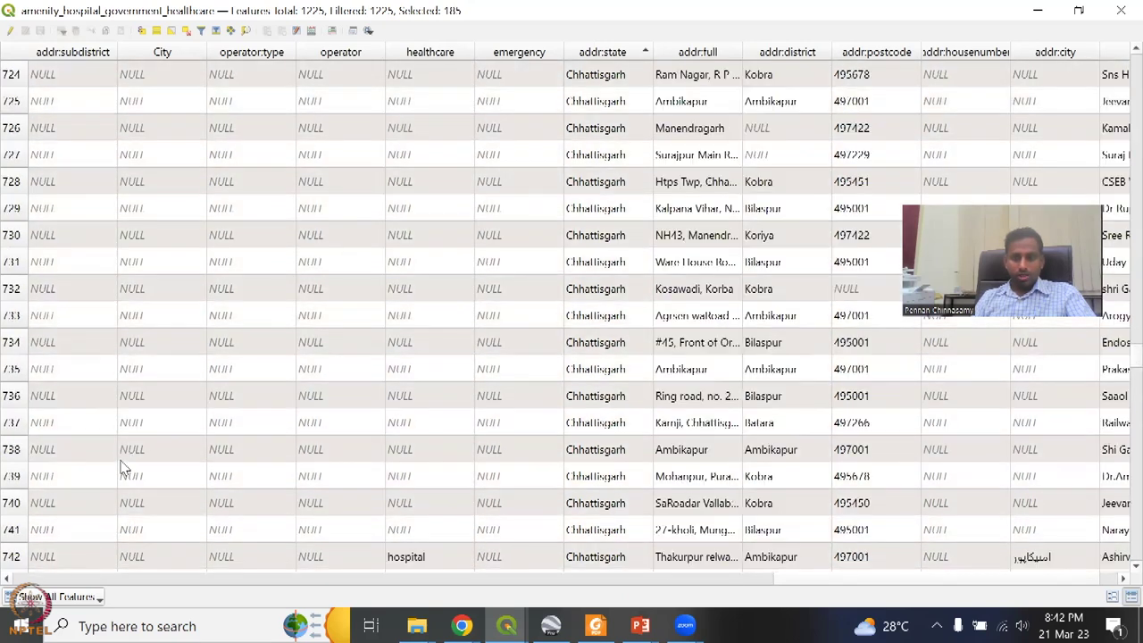
pyautogui.scroll(-20, 124, 460)
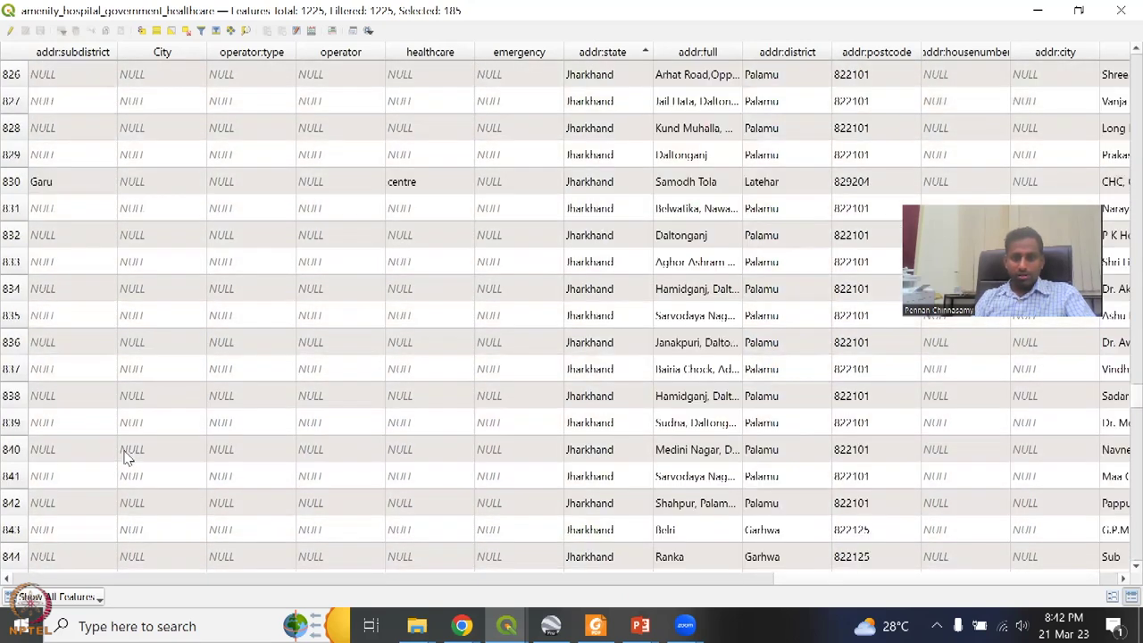
pyautogui.scroll(3, 123, 455)
pyautogui.keyDown('shift'); pyautogui.click(20, 265); pyautogui.keyUp('shift')
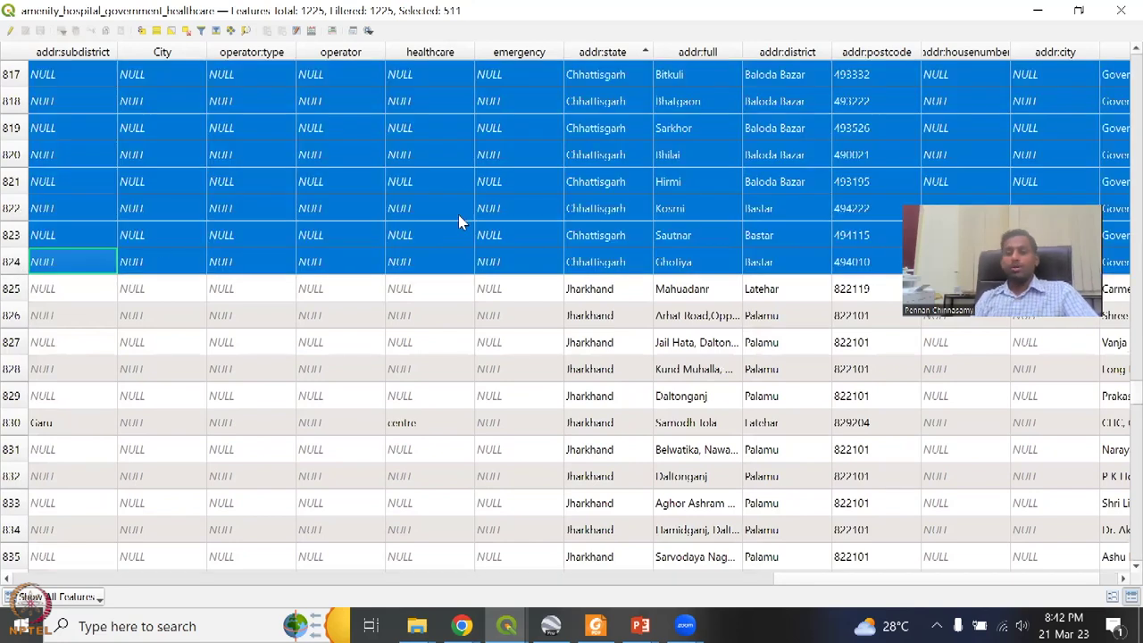
# Step: Restore the attribute table to a smaller window, move it clear of the selected points, and hide the India_Full states layer
pyautogui.click(1079, 11)
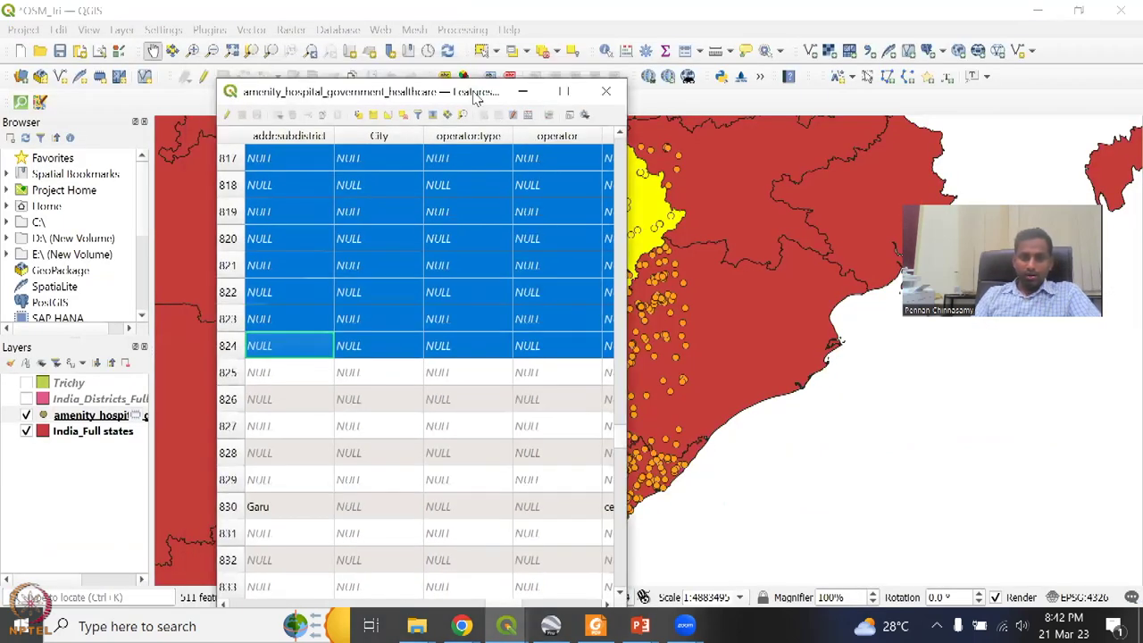
pyautogui.moveTo(476, 96); pyautogui.dragTo(994, 151)
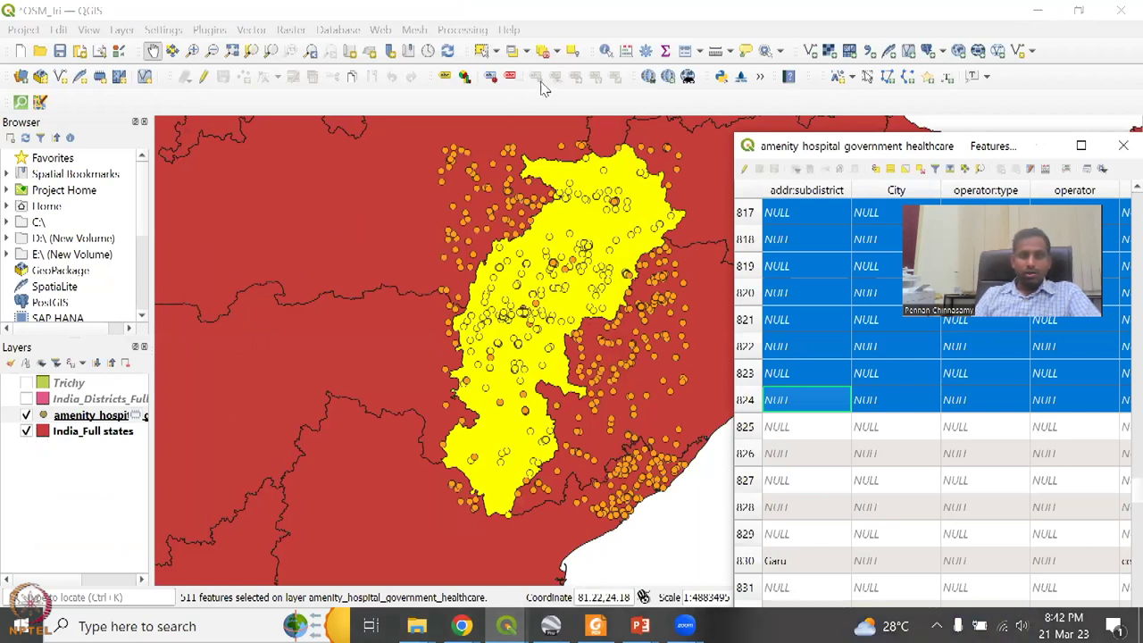
pyautogui.click(27, 432)
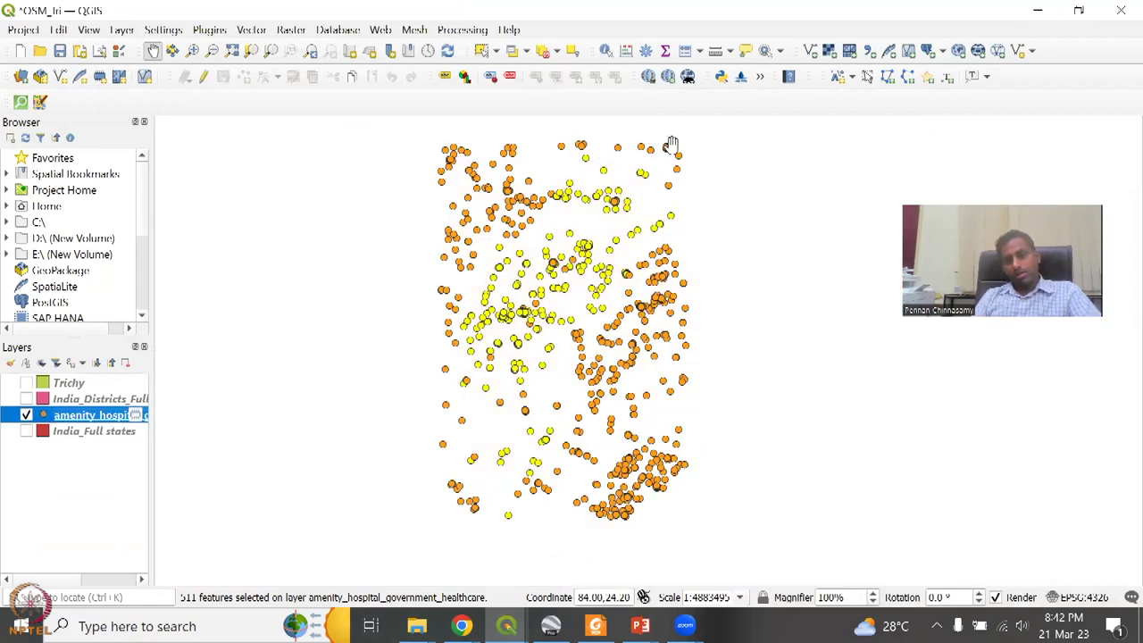
# Step: Show the India_Full states layer again and start exporting the amenity hospital layer as an ESRI Shapefile, browsing for its save location
pyautogui.click(27, 431)
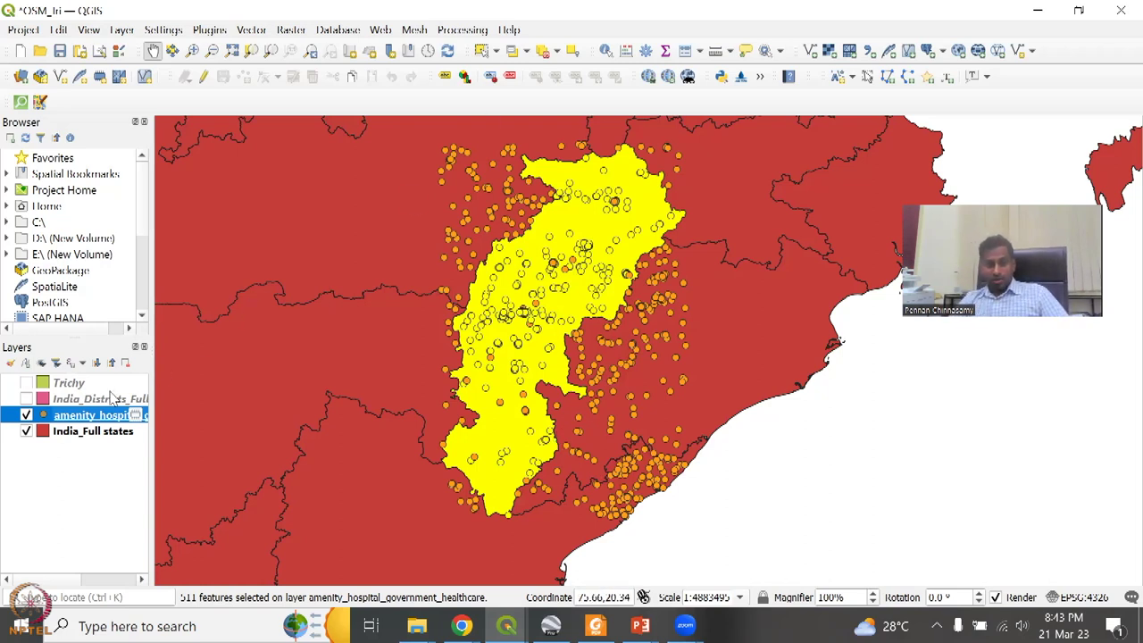
pyautogui.rightClick(86, 420)
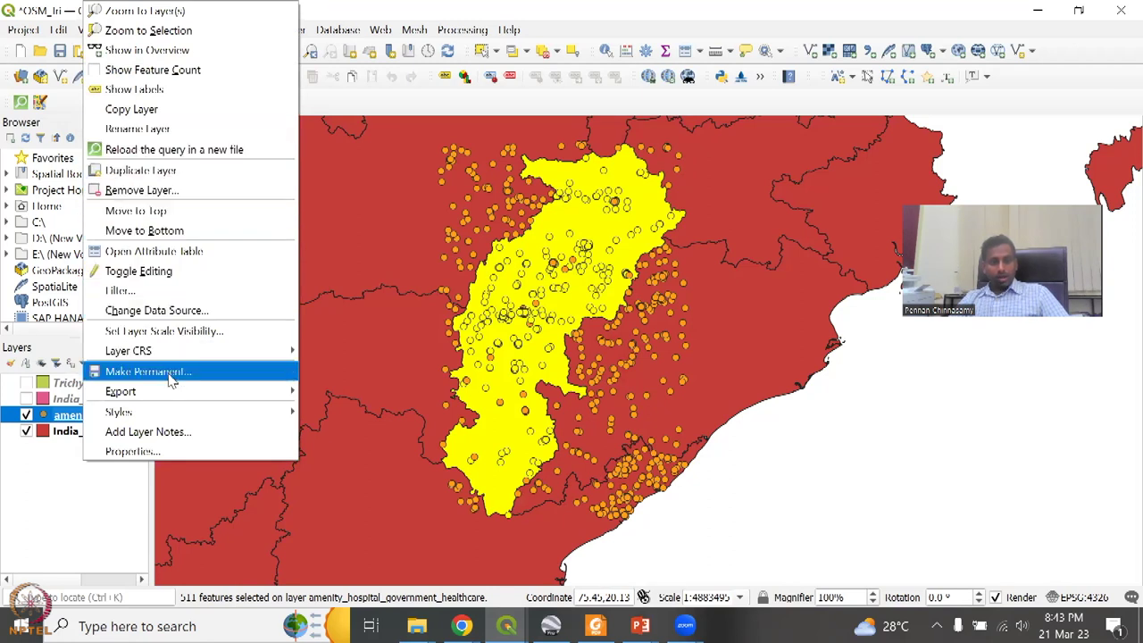
pyautogui.moveTo(170, 391)
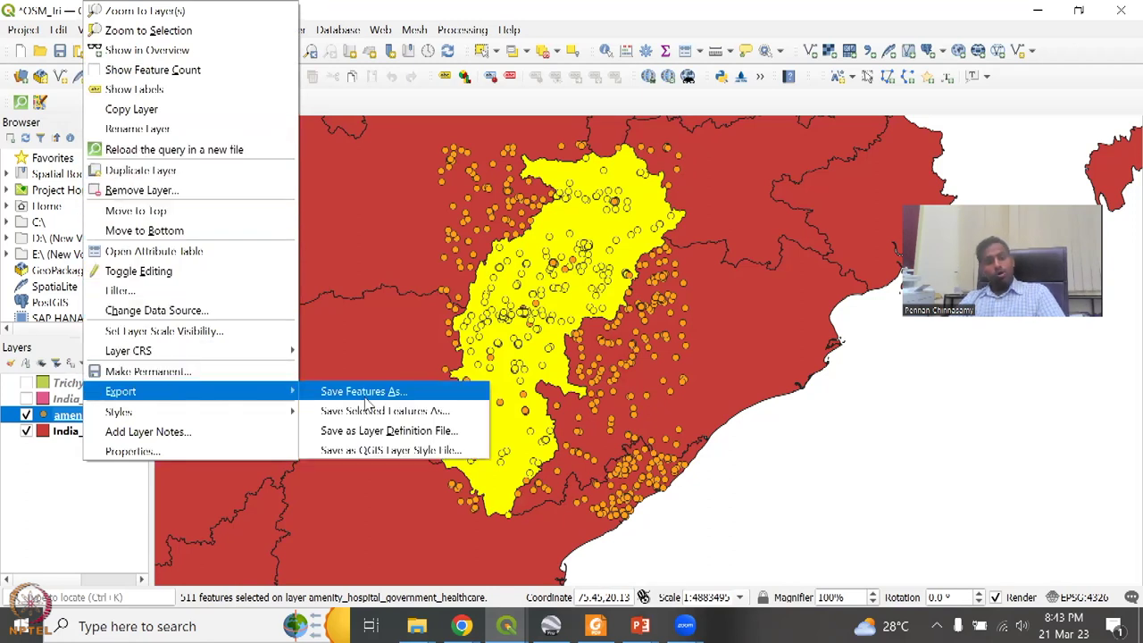
pyautogui.click(364, 398)
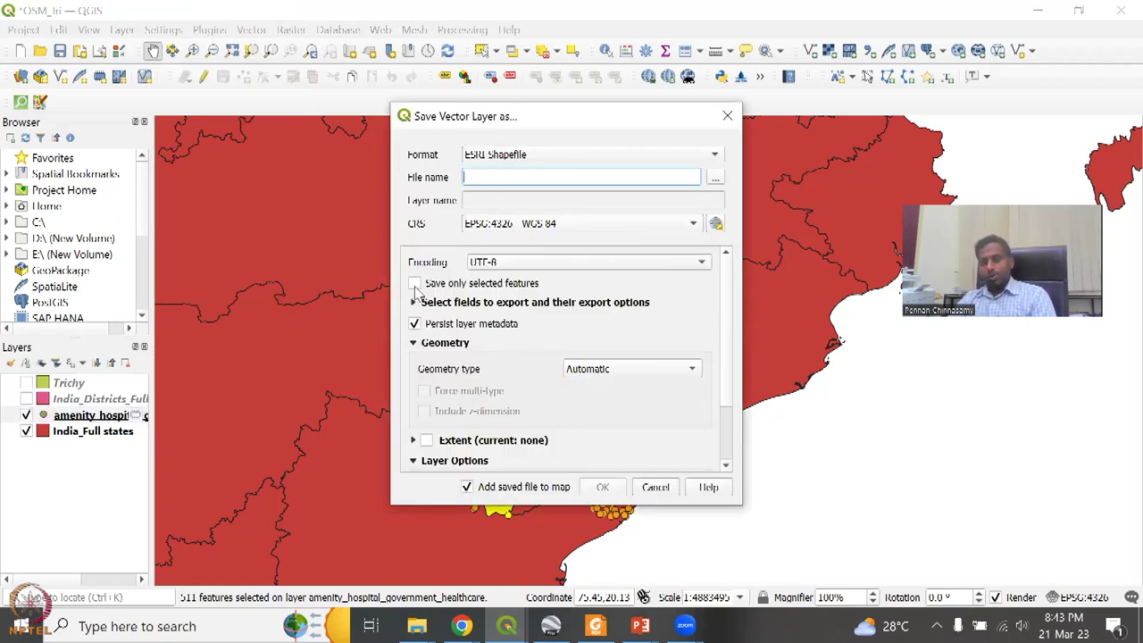
pyautogui.click(716, 177)
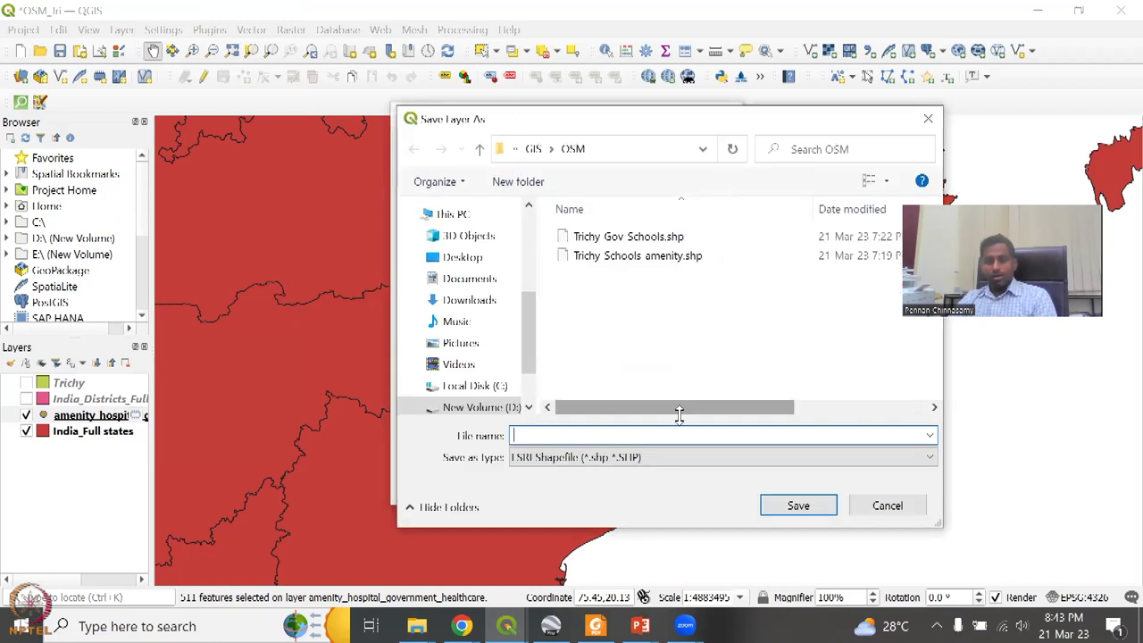
# Step: Name the exported shapefile CH_Healthcare in the OSM folder
pyautogui.write('Chattisgarh')
pyautogui.press('BackSpace')
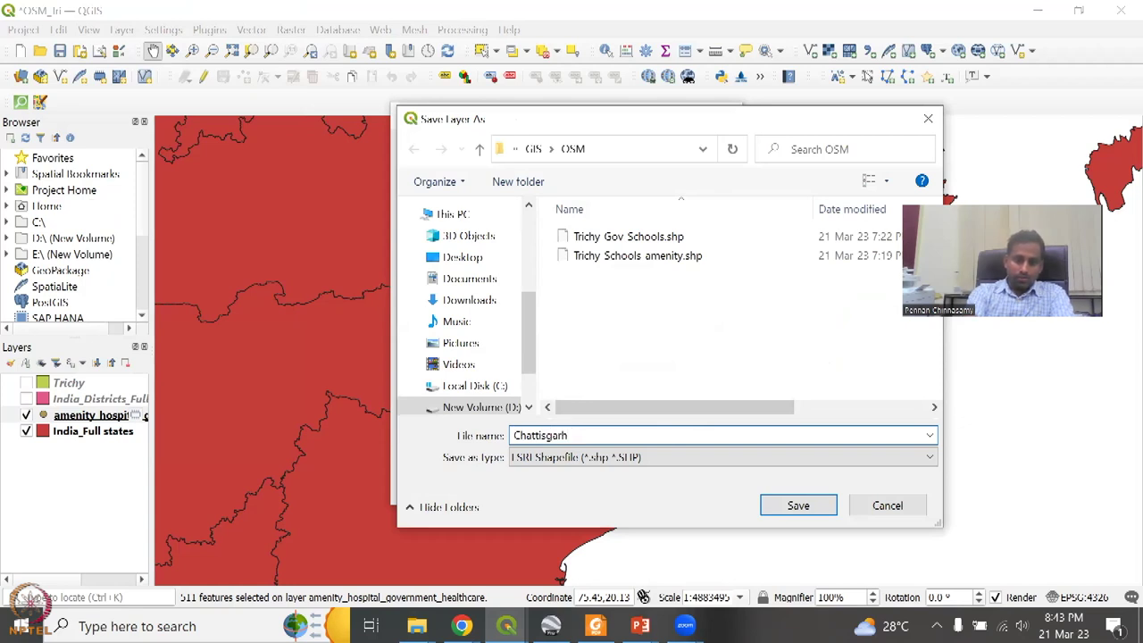
pyautogui.press('BackSpace')
pyautogui.press('BackSpace')
pyautogui.press('BackSpace')
pyautogui.press('BackSpace')
pyautogui.press('BackSpace')
pyautogui.press('BackSpace')
pyautogui.press('BackSpace')
pyautogui.press('BackSpace')
pyautogui.press('BackSpace')
pyautogui.write('H Hos')
pyautogui.press('BackSpace')
pyautogui.press('BackSpace')
pyautogui.press('BackSpace')
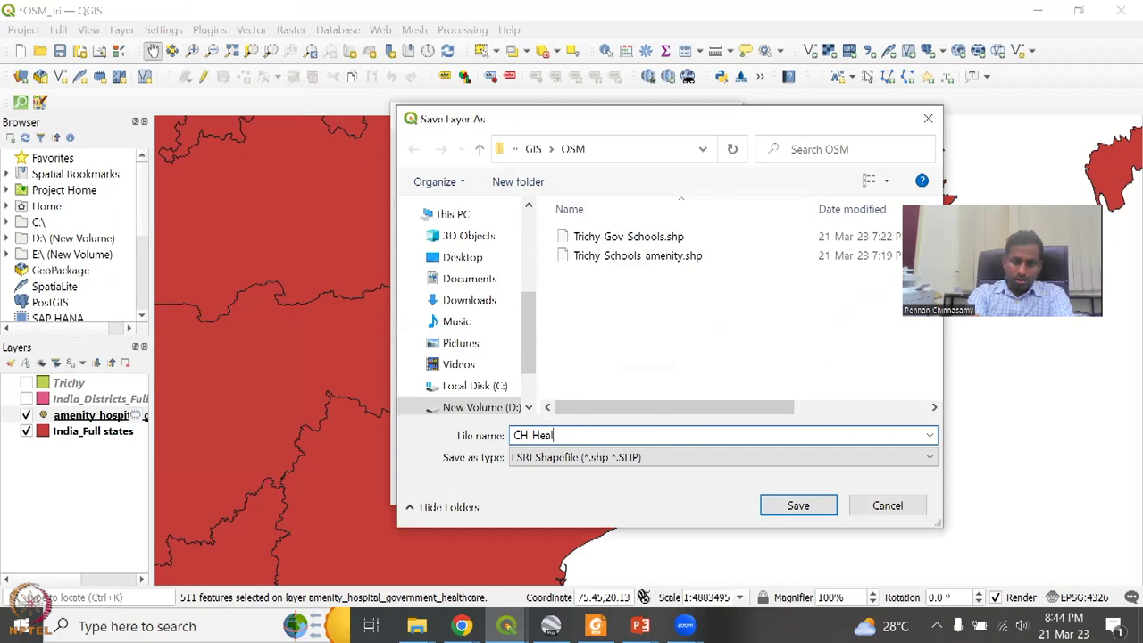
pyautogui.write('care')
pyautogui.press('Return')
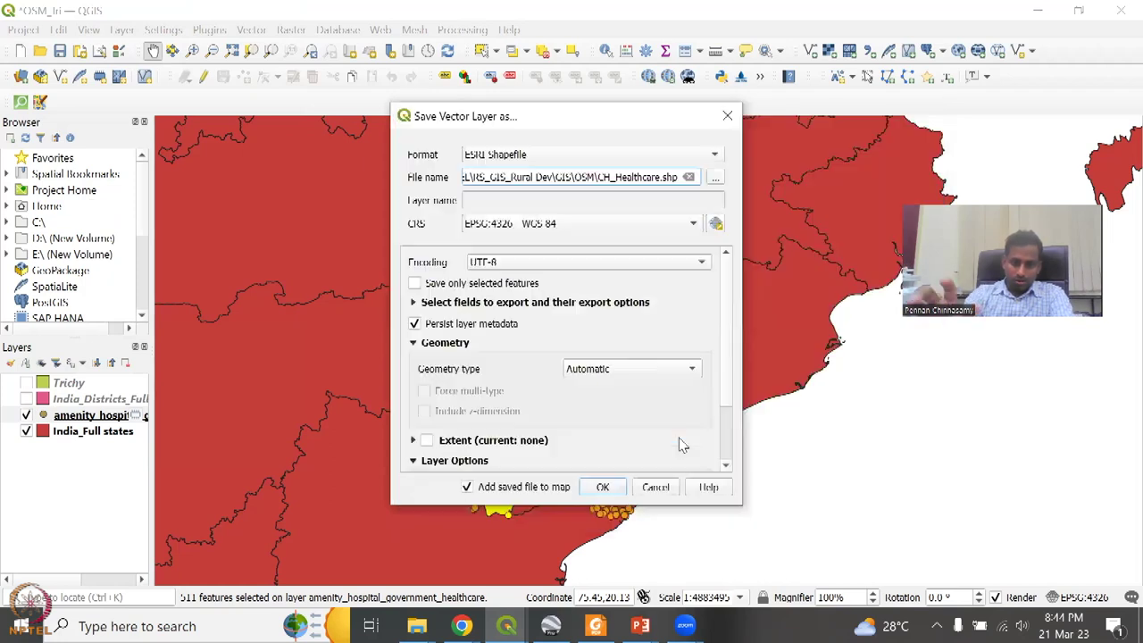
# Step: Extend the file name to CH_HealthcareOSM and export the layer in EPSG:4326, adding the saved file to the map
pyautogui.click(651, 177)
pyautogui.write('OSM')
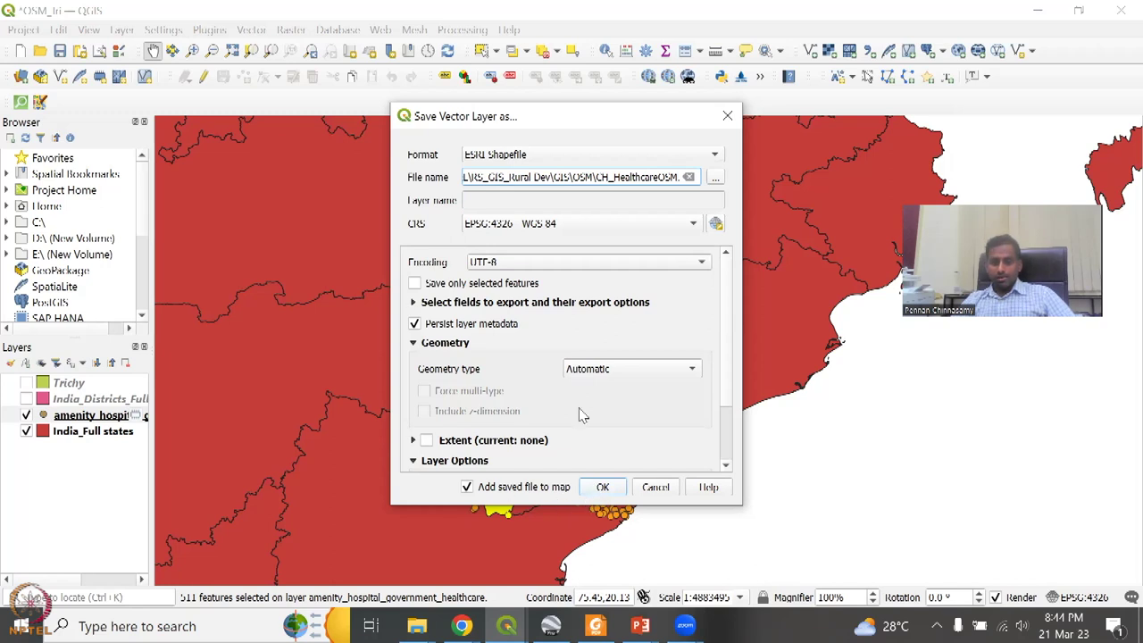
pyautogui.scroll(-2, 583, 416)
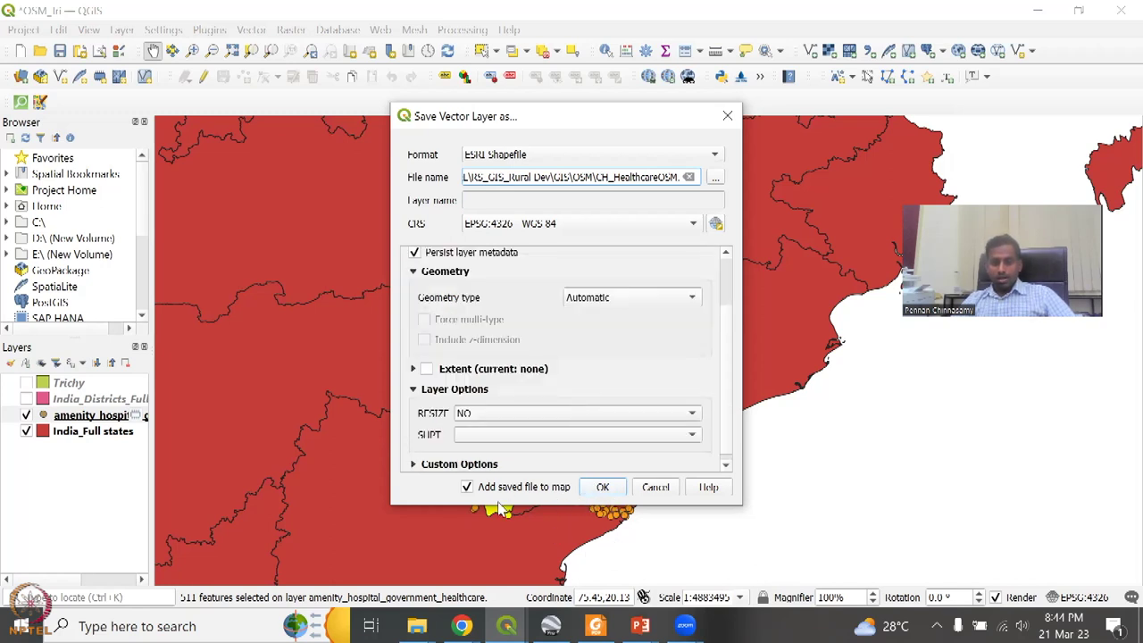
pyautogui.click(601, 490)
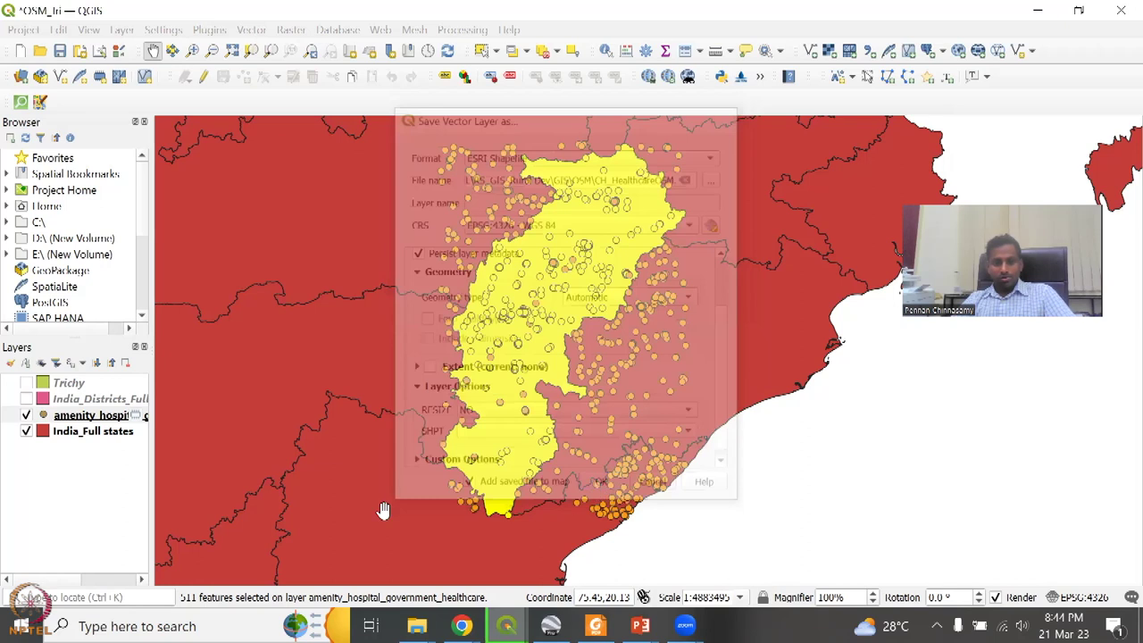
# Step: Remove the temporary amenity hospital layer from the project
pyautogui.rightClick(87, 433)
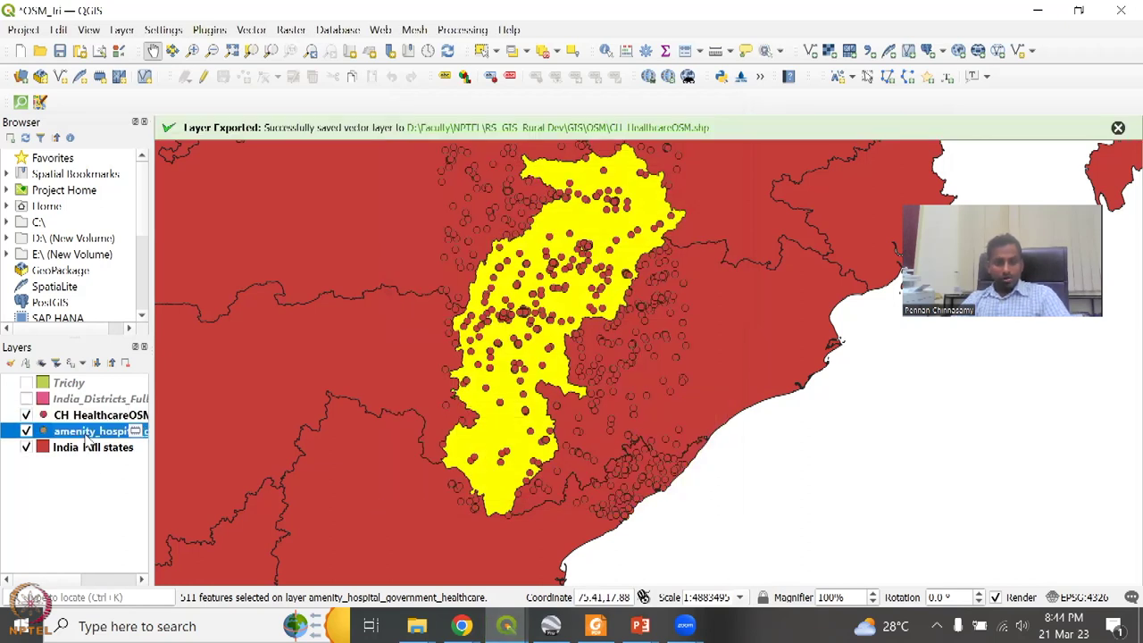
pyautogui.click(145, 192)
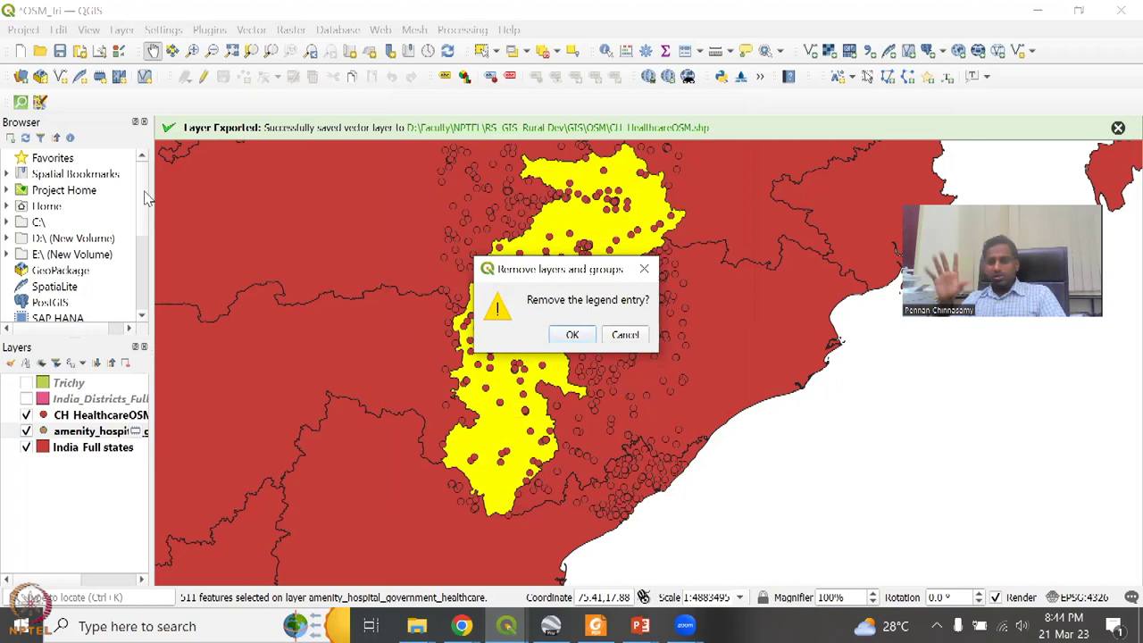
pyautogui.click(572, 335)
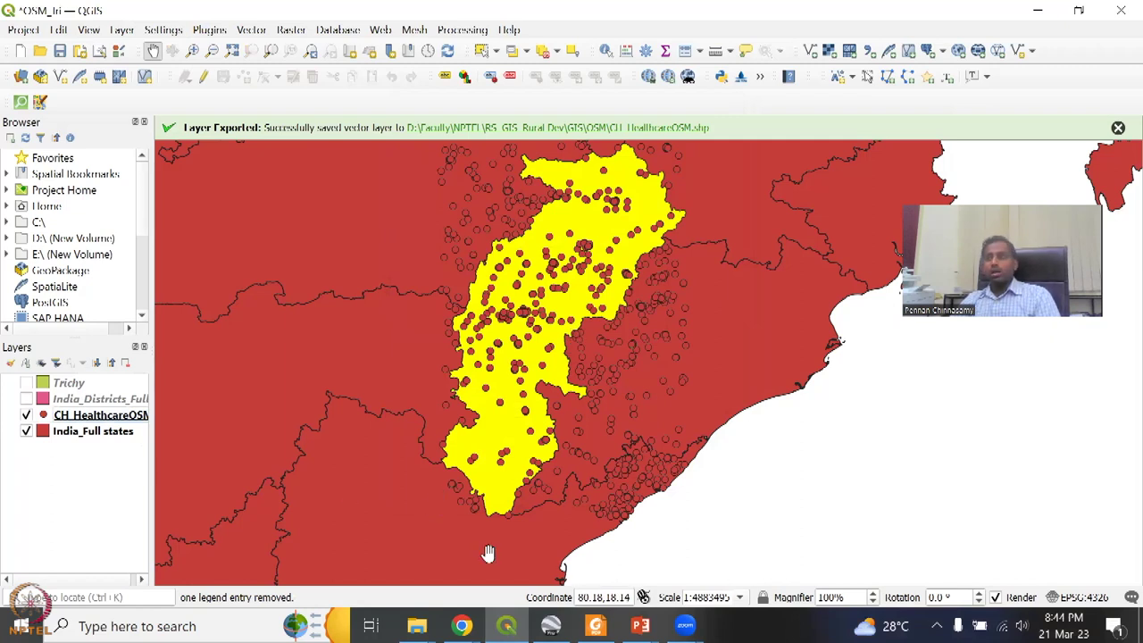
# Step: Switch to Google Earth Pro, collapse My Places and open CH_HealthcareOSM.shp from the OSM folder
pyautogui.click(552, 627)
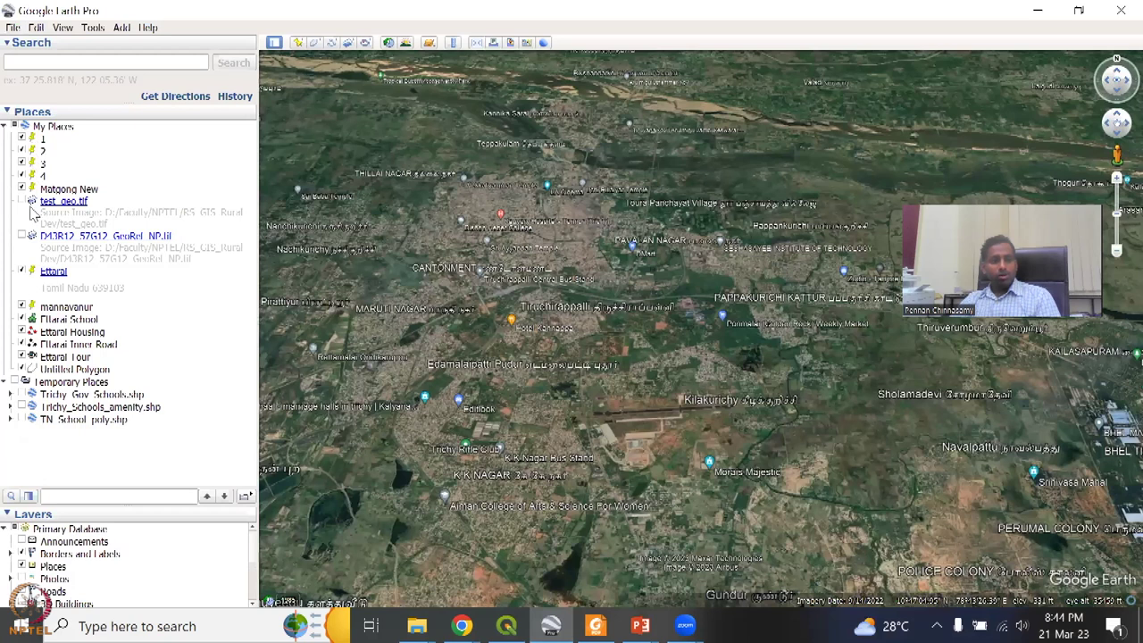
pyautogui.click(7, 126)
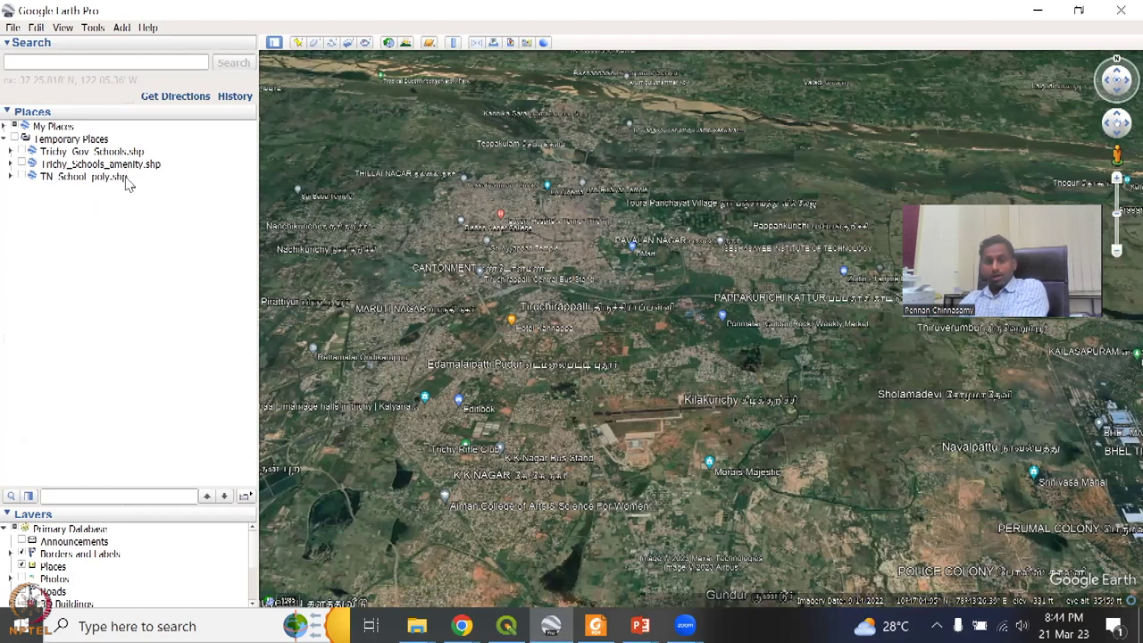
pyautogui.click(13, 27)
pyautogui.click(28, 41)
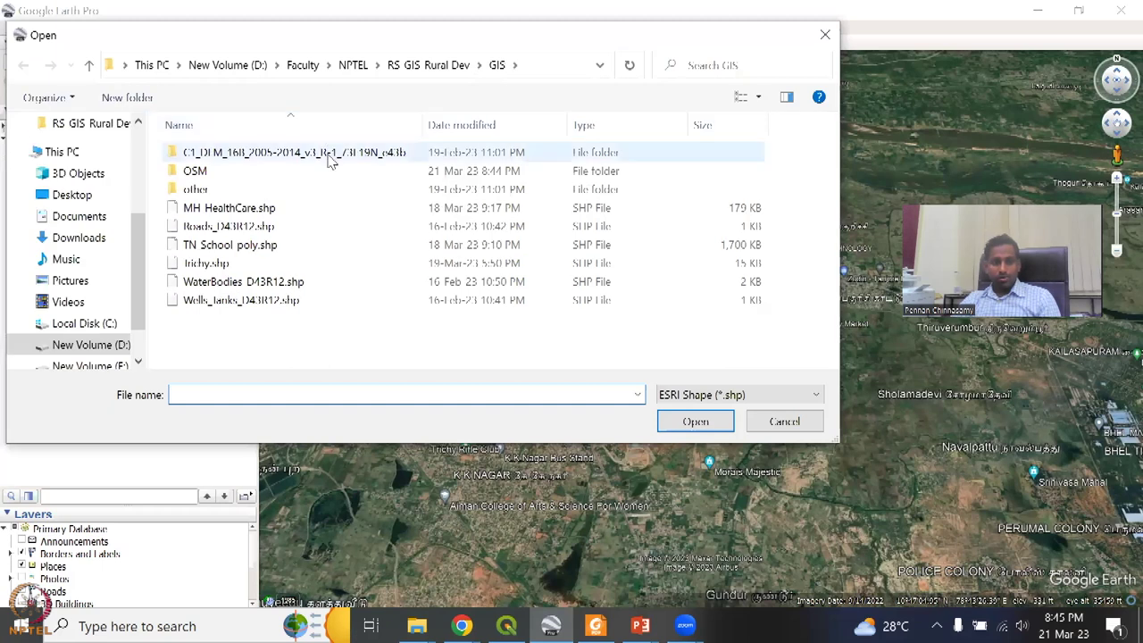
pyautogui.click(321, 179)
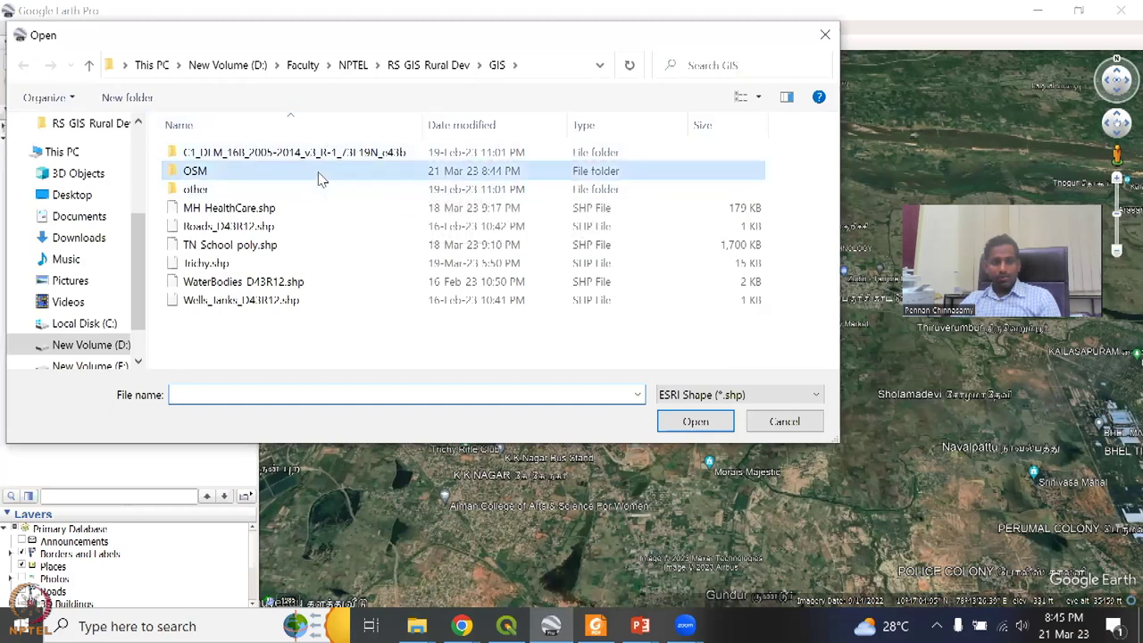
pyautogui.doubleClick(321, 179)
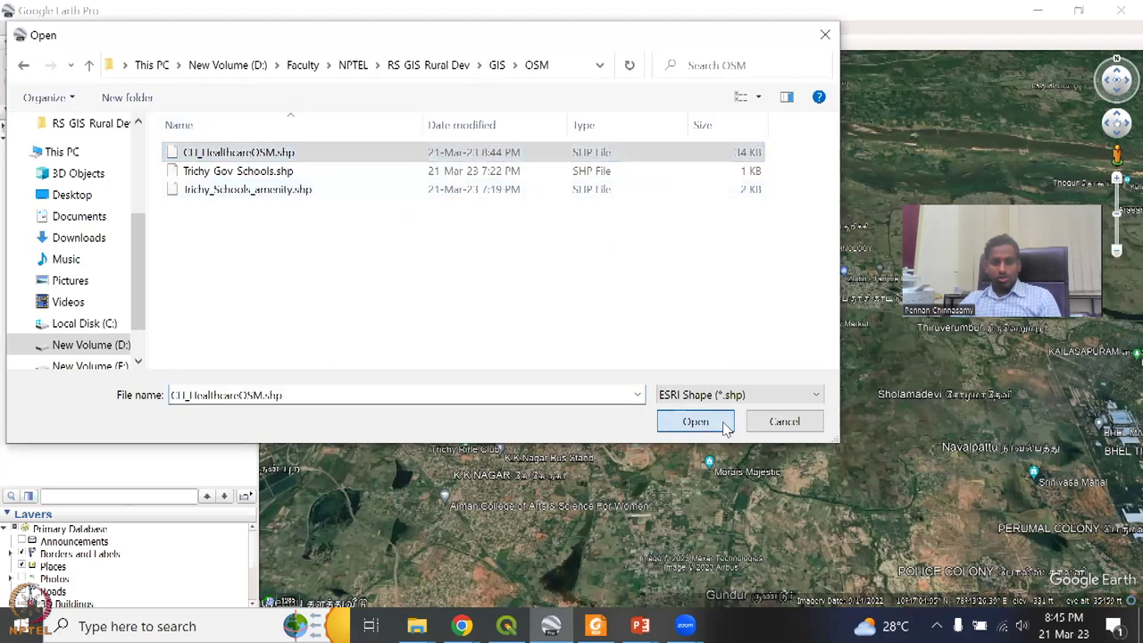
pyautogui.click(696, 421)
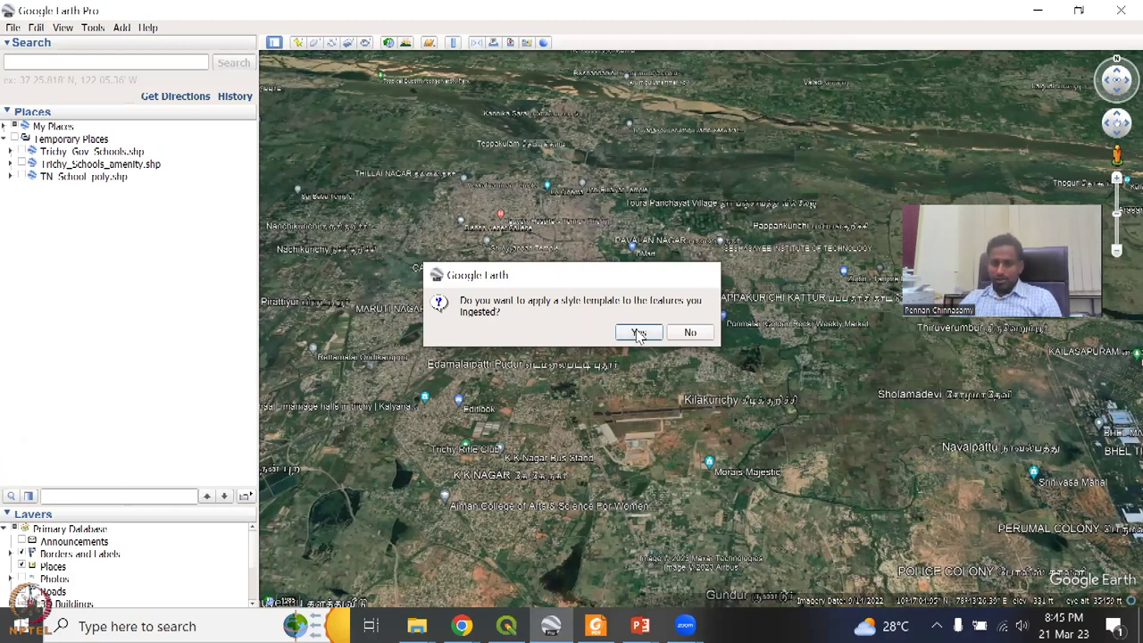
# Step: Choose to apply a style template to the imported hospitals and set it to use random colors
pyautogui.click(638, 333)
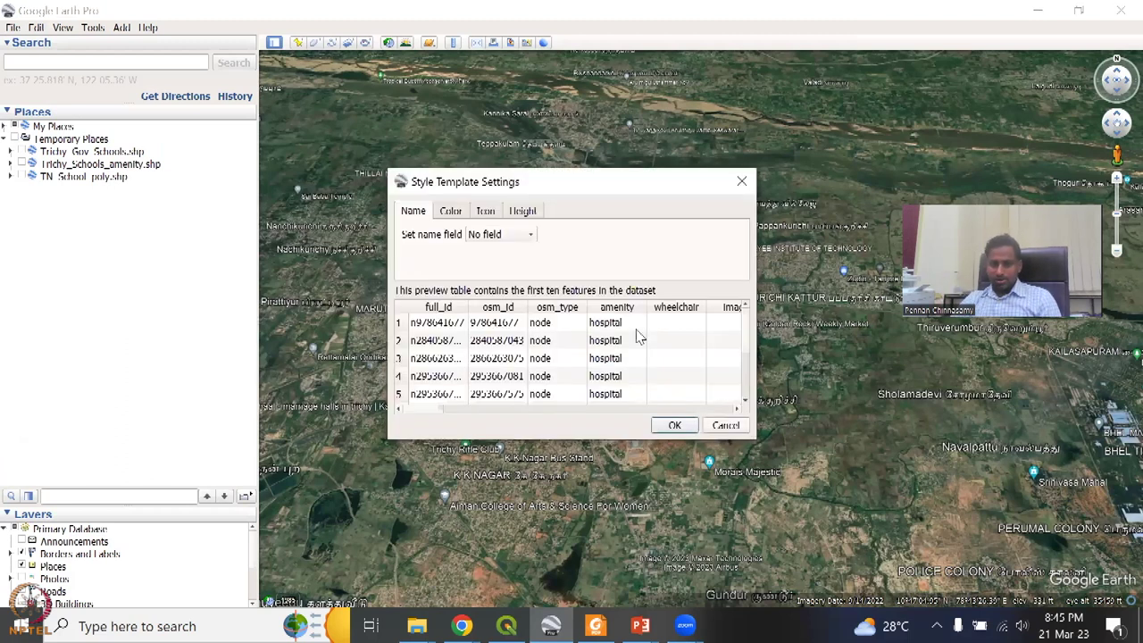
pyautogui.click(458, 213)
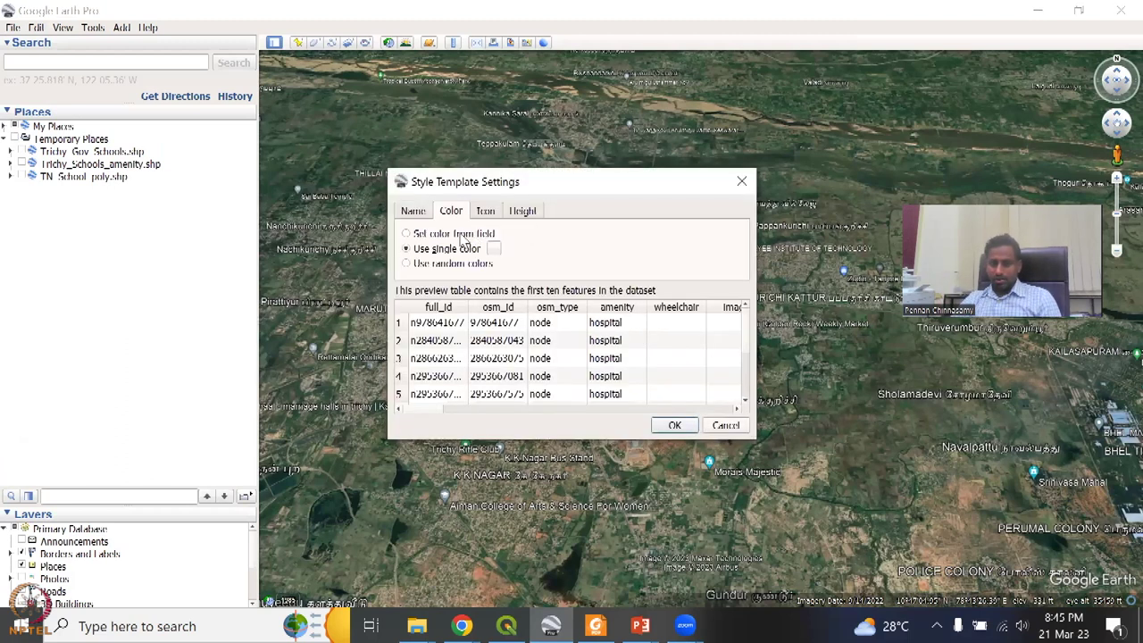
pyautogui.click(412, 265)
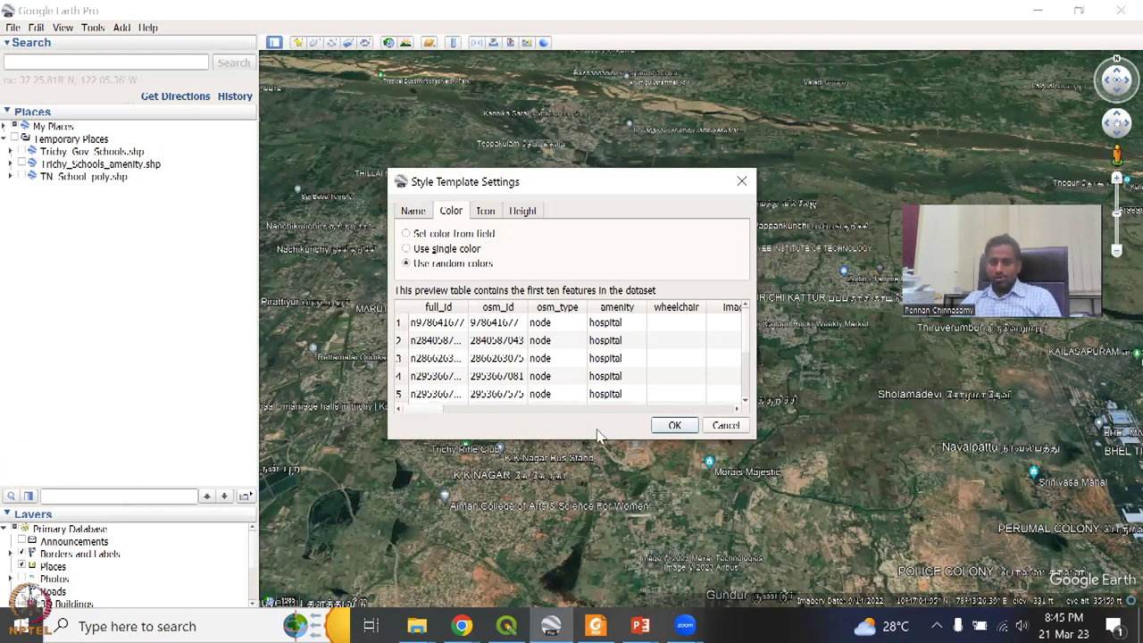
# Step: Set the red bed icon as the same icon for all hospital features
pyautogui.click(486, 212)
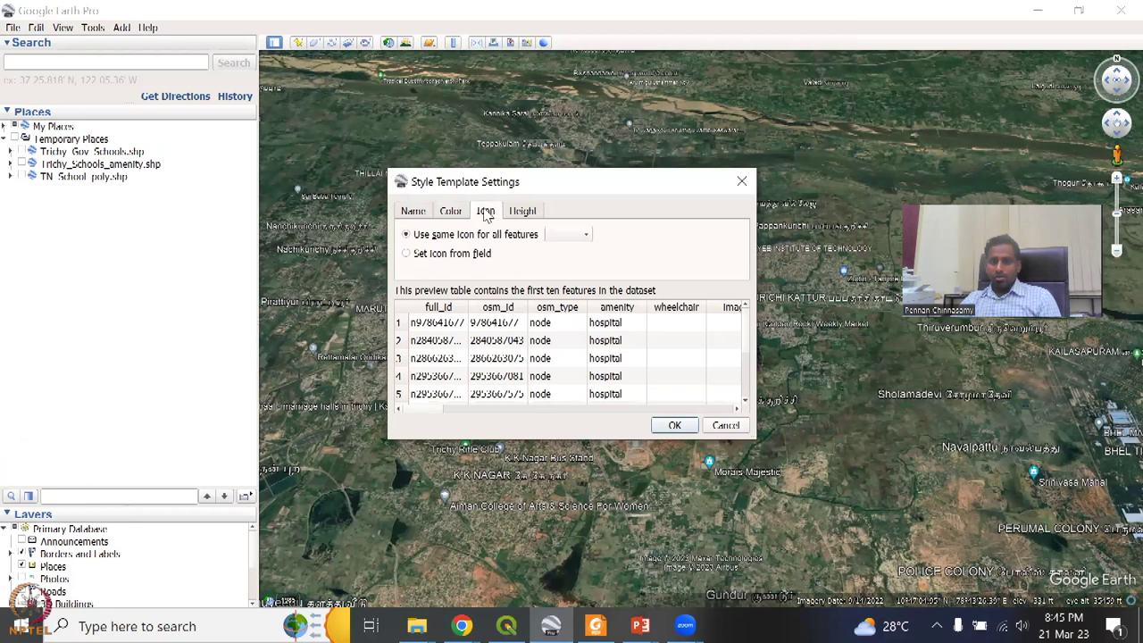
pyautogui.click(560, 236)
pyautogui.scroll(-3, 581, 474)
pyautogui.scroll(-9, 585, 549)
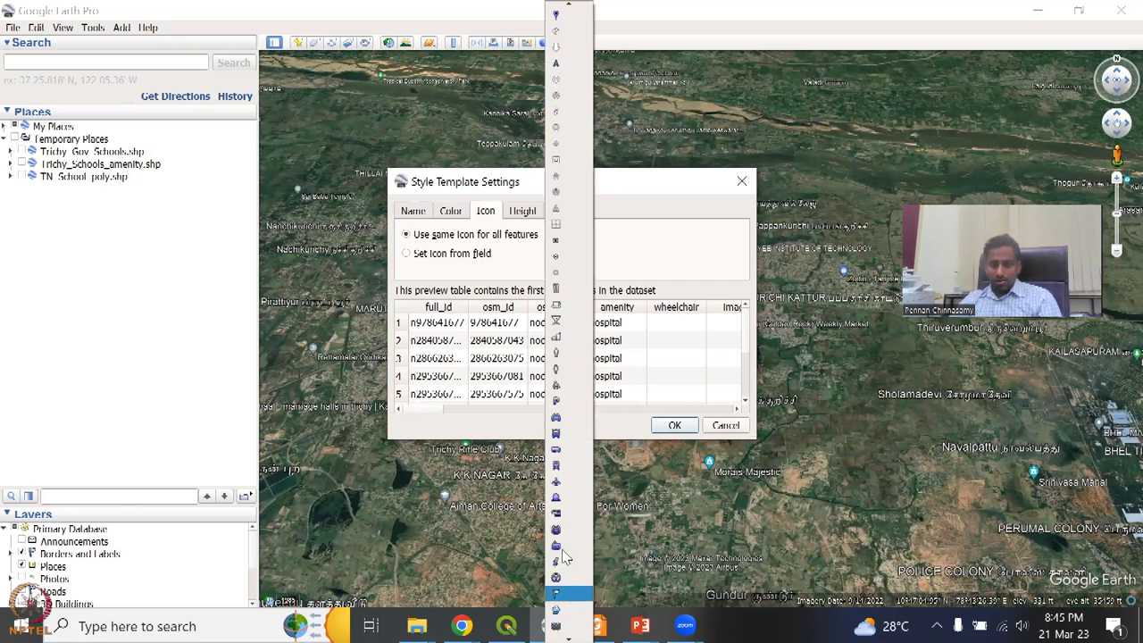
pyautogui.scroll(-2, 579, 529)
pyautogui.scroll(-6, 578, 529)
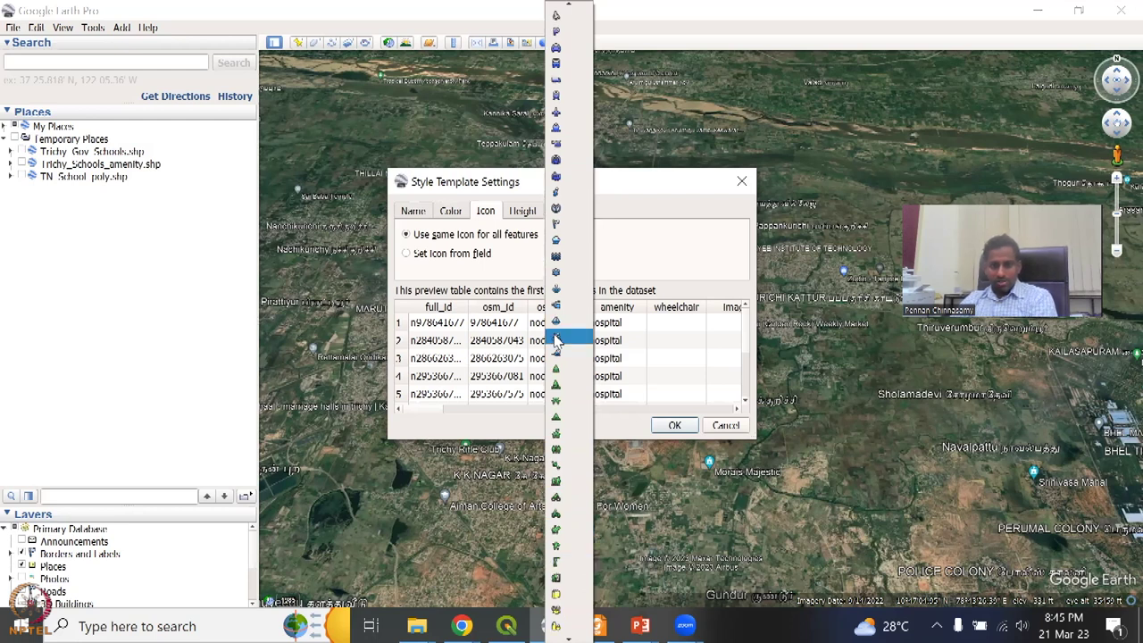
pyautogui.scroll(2, 572, 318)
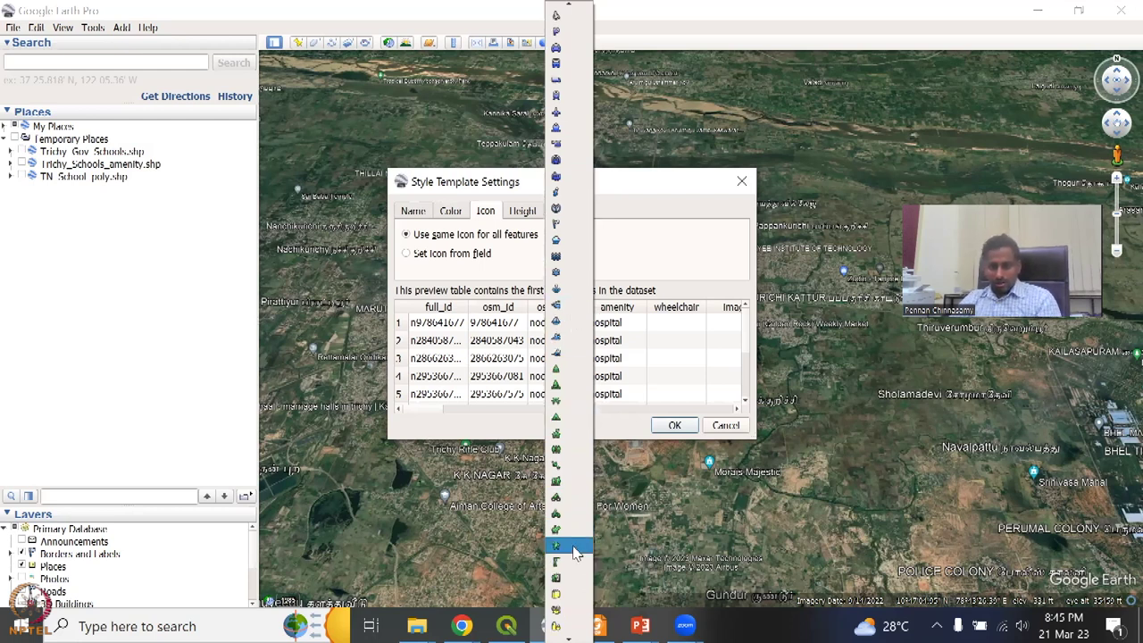
pyautogui.scroll(-10, 576, 447)
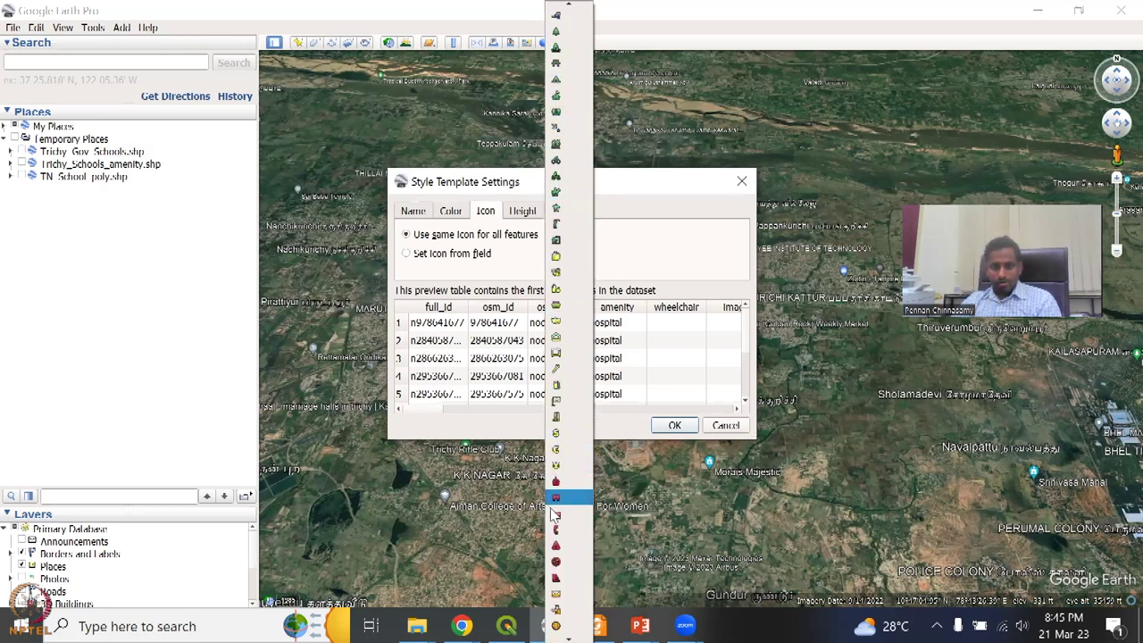
pyautogui.scroll(-1, 583, 563)
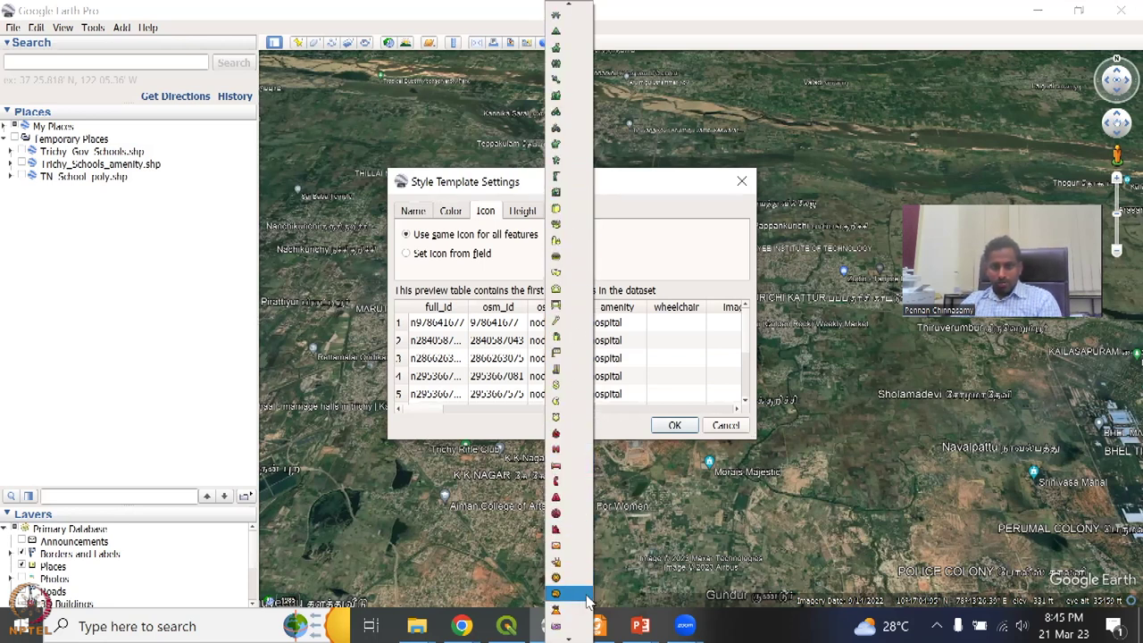
pyautogui.click(577, 474)
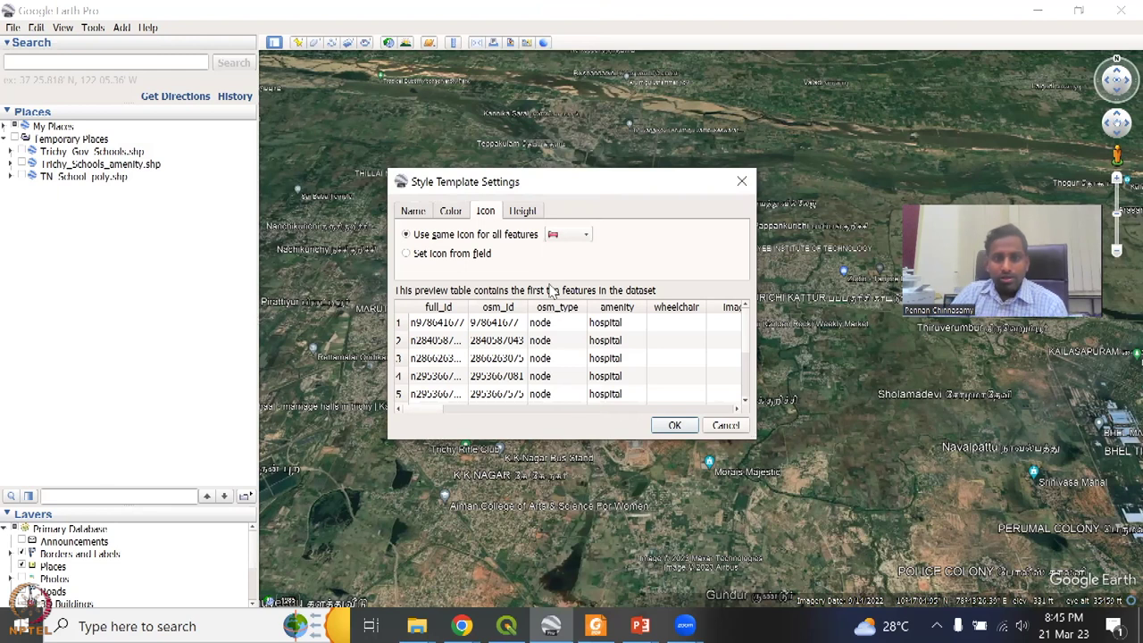
# Step: Review the height and name settings, then accept the style without saving it as a template file
pyautogui.click(529, 213)
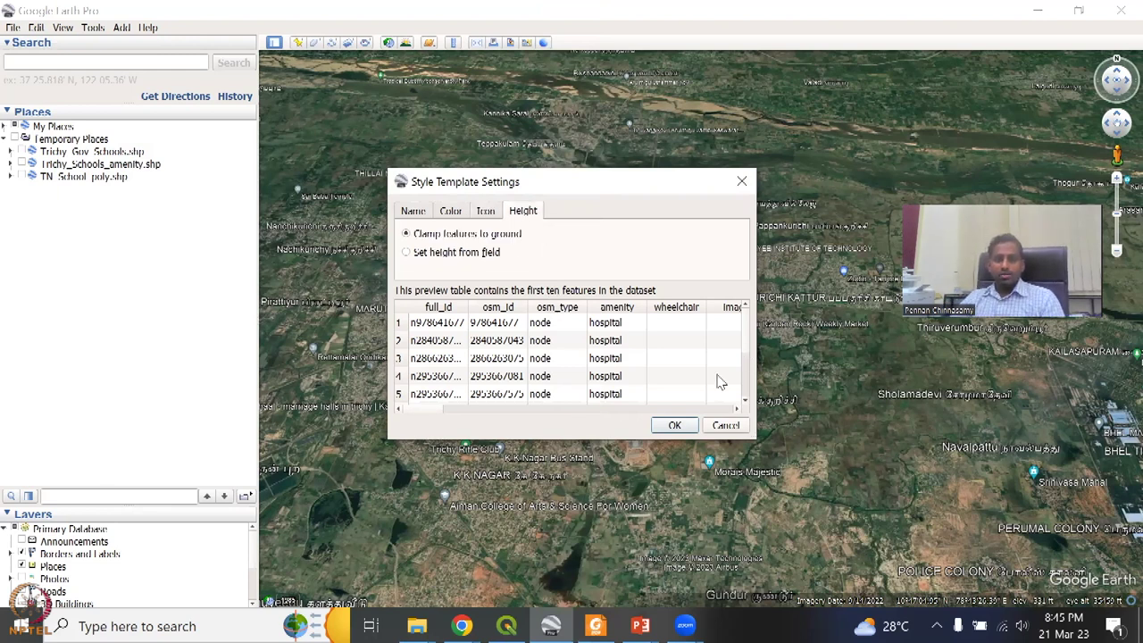
pyautogui.click(428, 210)
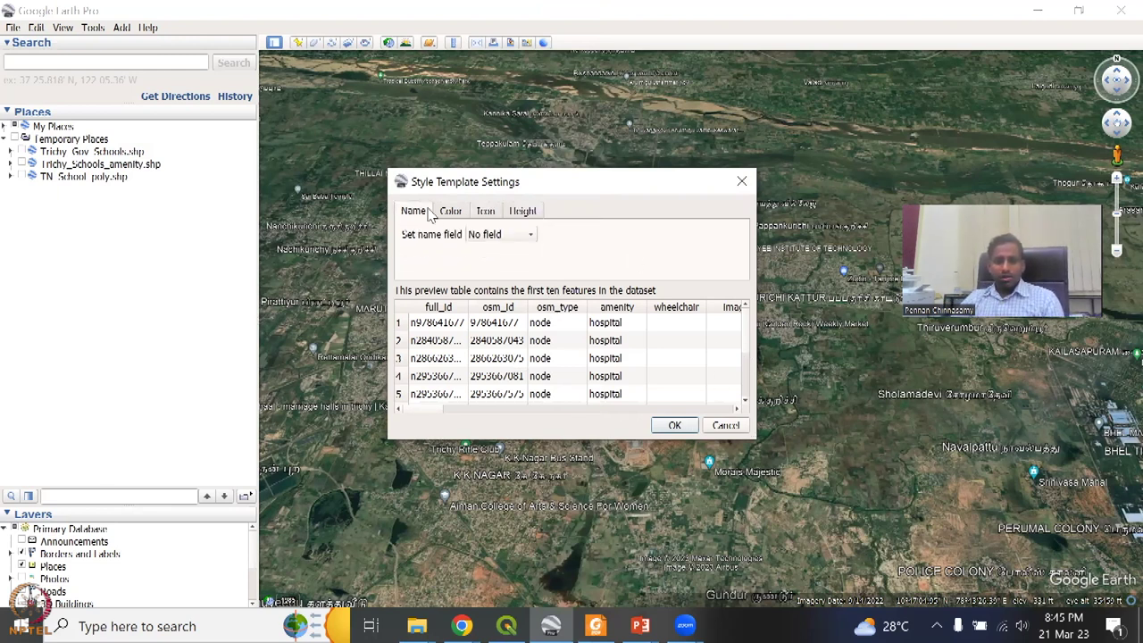
pyautogui.click(676, 426)
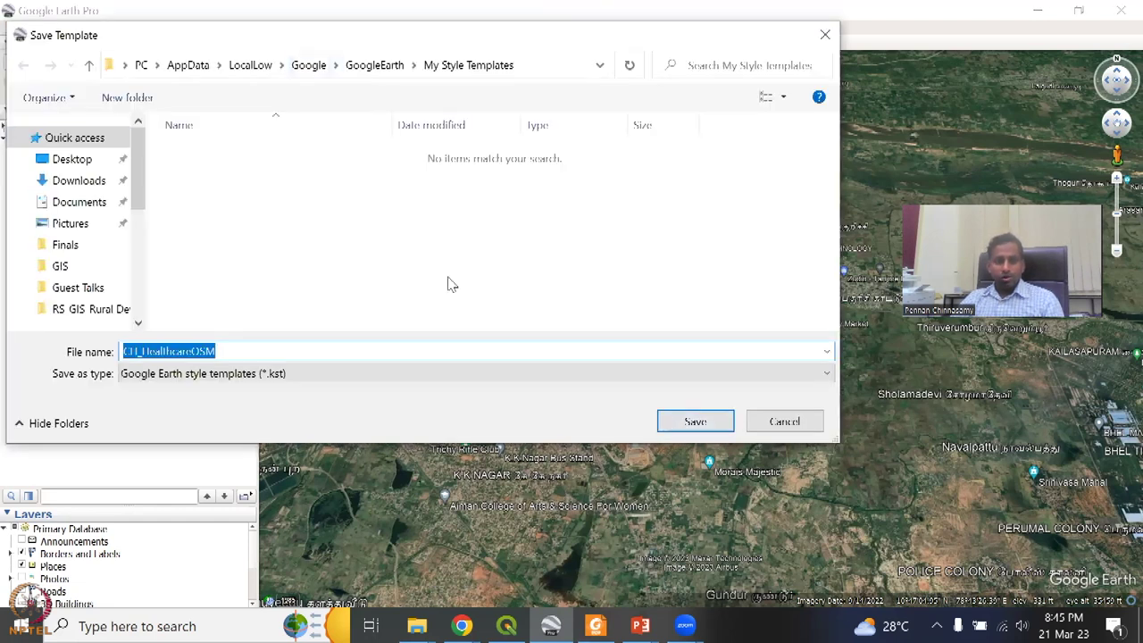
pyautogui.click(804, 425)
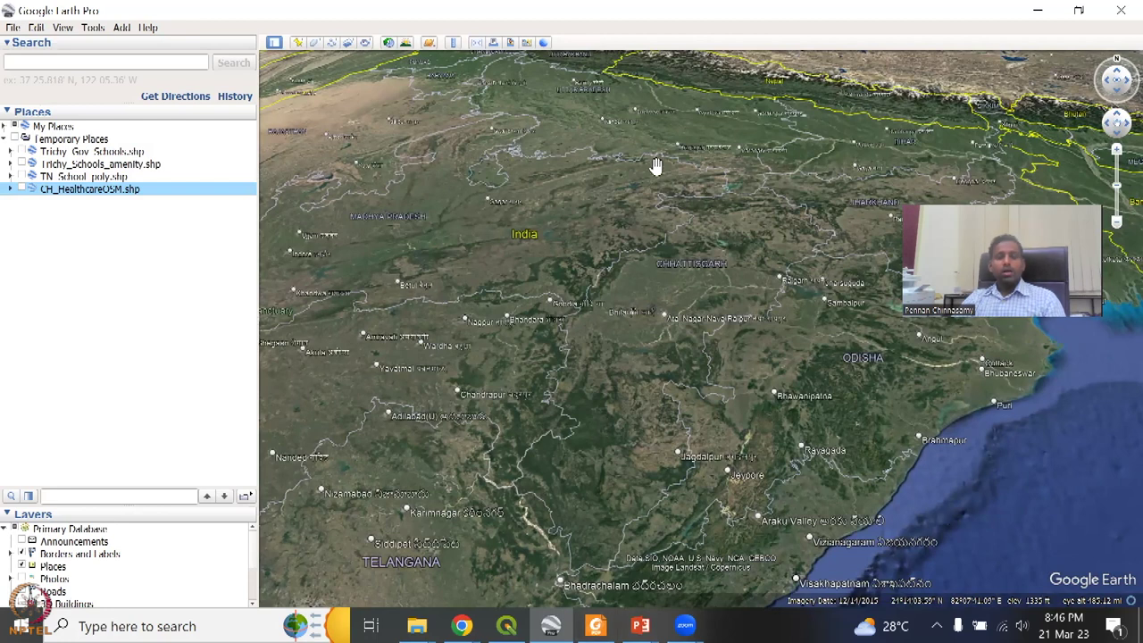
# Step: Reset the view's tilt and turn on the CH_HealthcareOSM.shp layer over Chhattisgarh
pyautogui.click(63, 30)
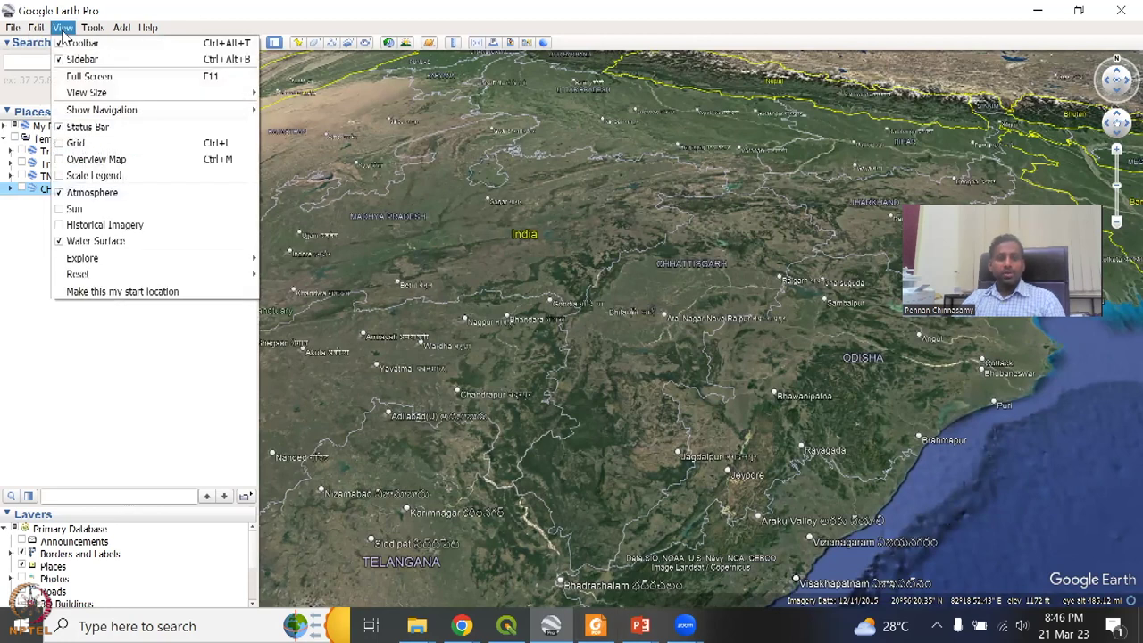
pyautogui.moveTo(117, 273)
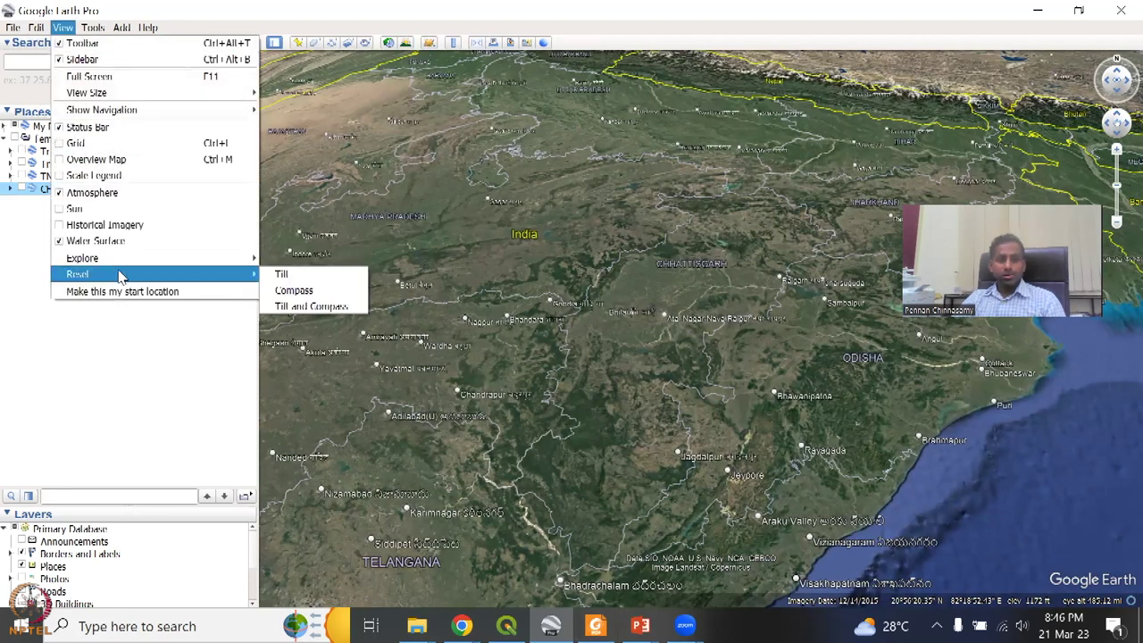
pyautogui.click(278, 272)
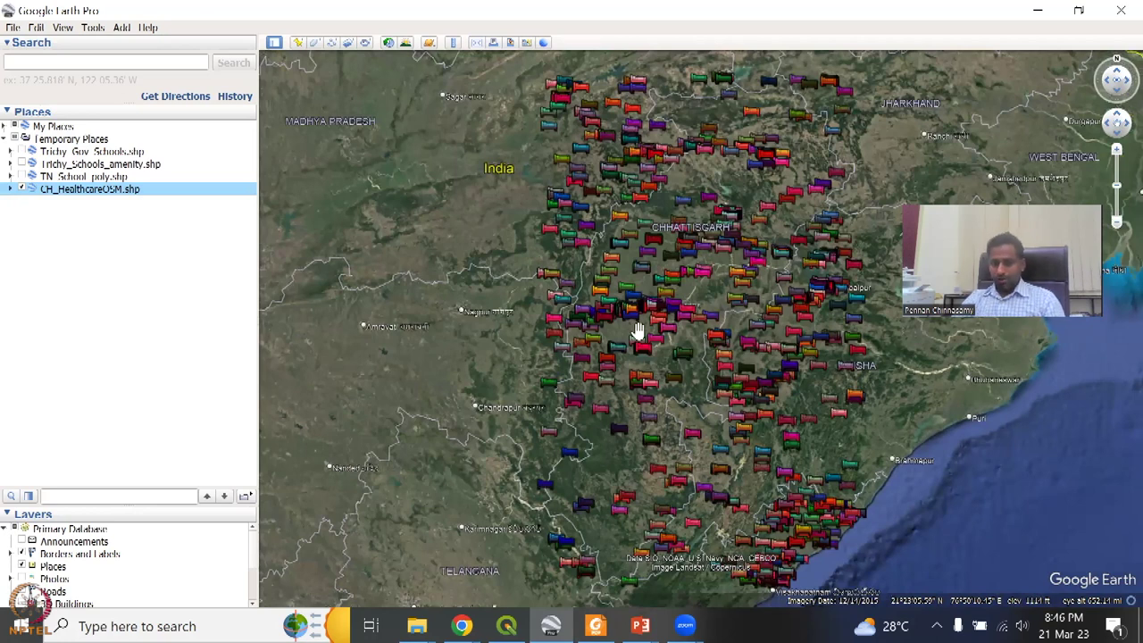
pyautogui.scroll(2, 689, 377)
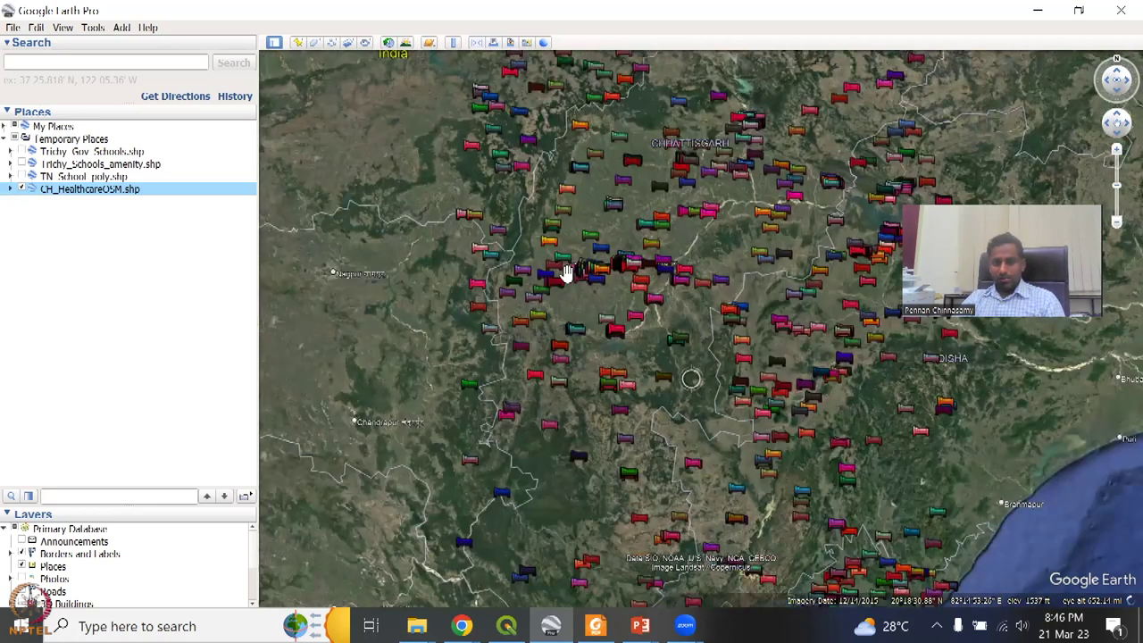
pyautogui.scroll(-2, 758, 378)
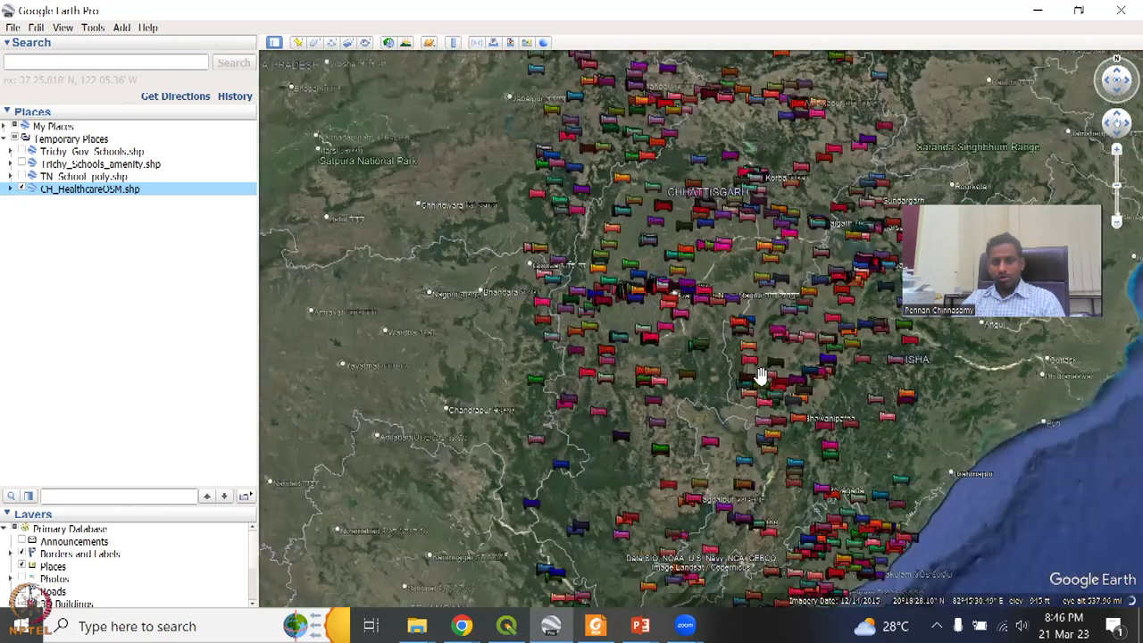
pyautogui.scroll(-2, 649, 428)
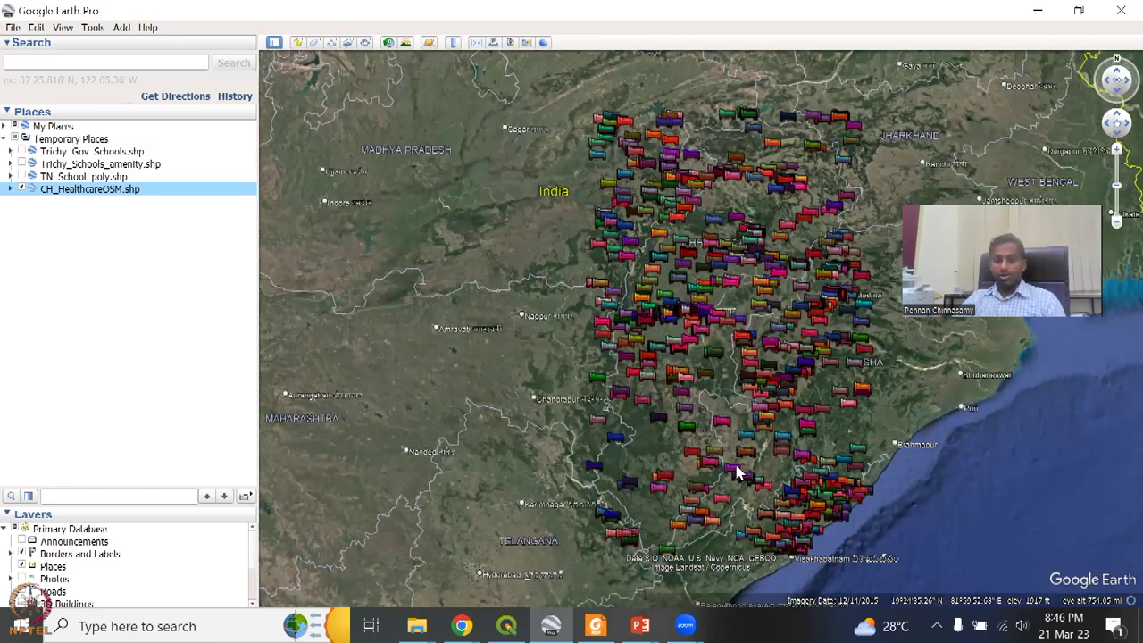
# Step: Examine how the hospital icons are spread across Chhattisgarh and within the city of Bilaspur
pyautogui.click(719, 304)
pyautogui.press('Up')
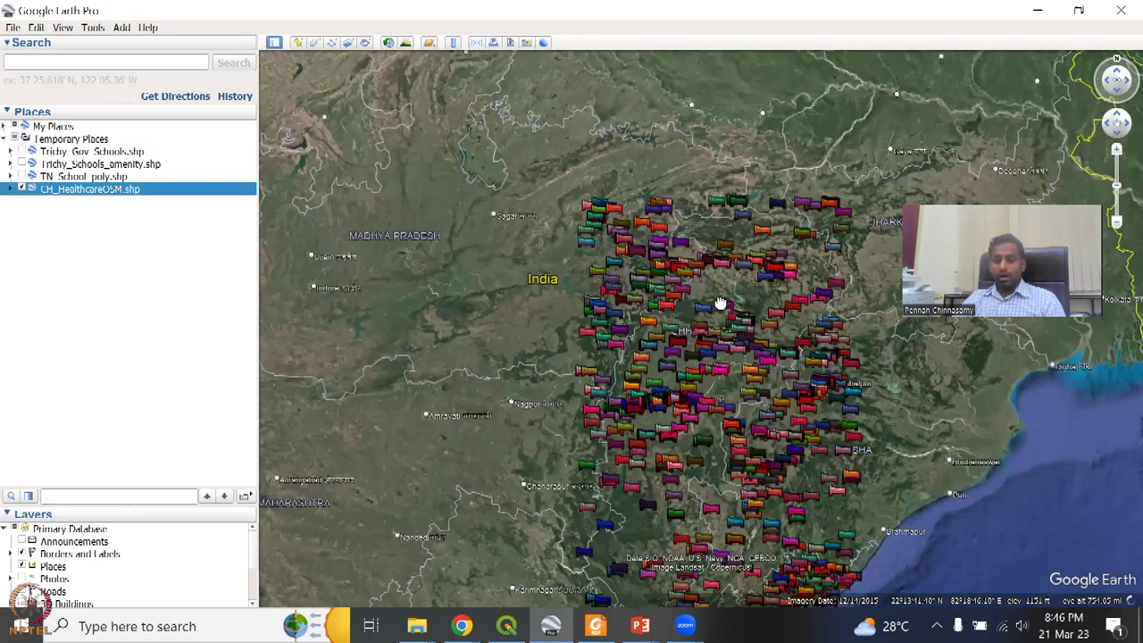
pyautogui.scroll(1, 725, 412)
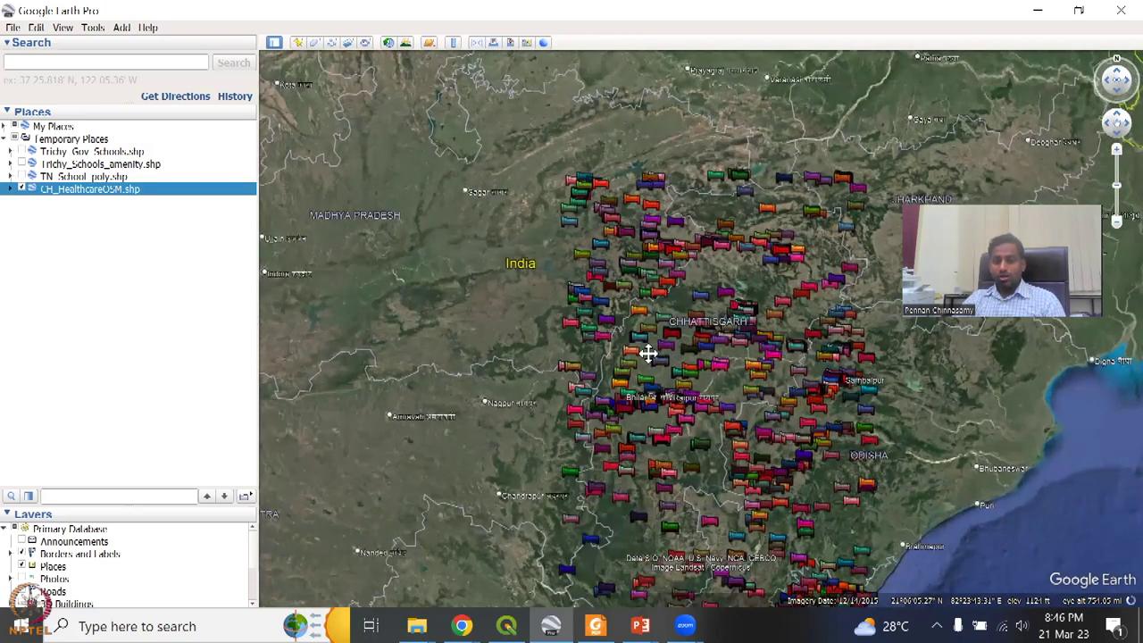
pyautogui.scroll(3, 649, 353)
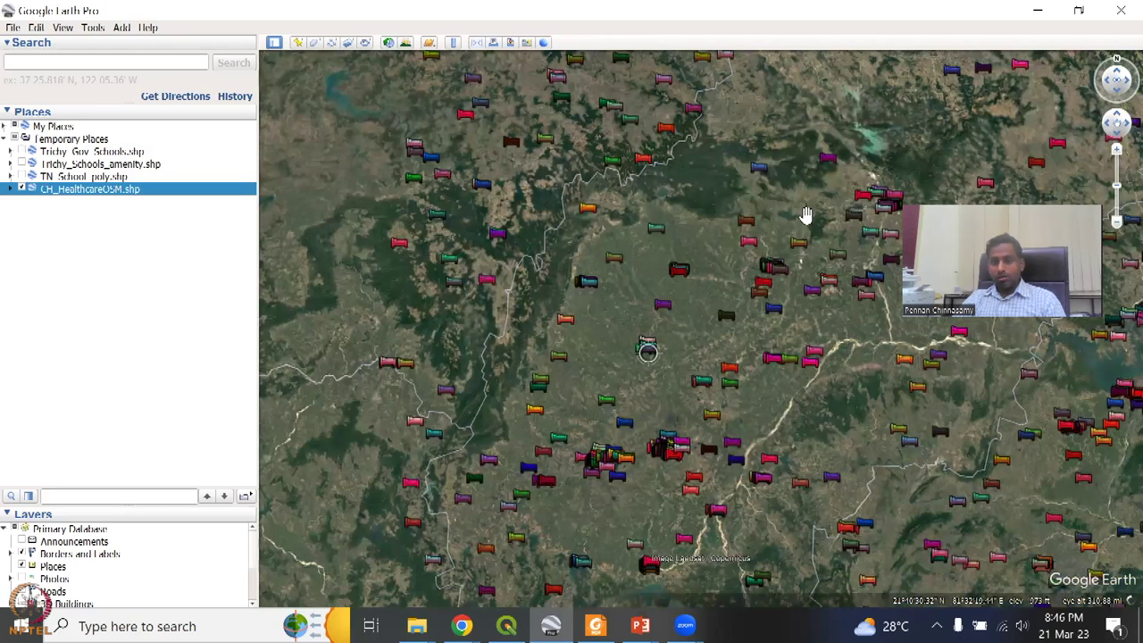
pyautogui.scroll(2, 807, 215)
pyautogui.scroll(2, 747, 304)
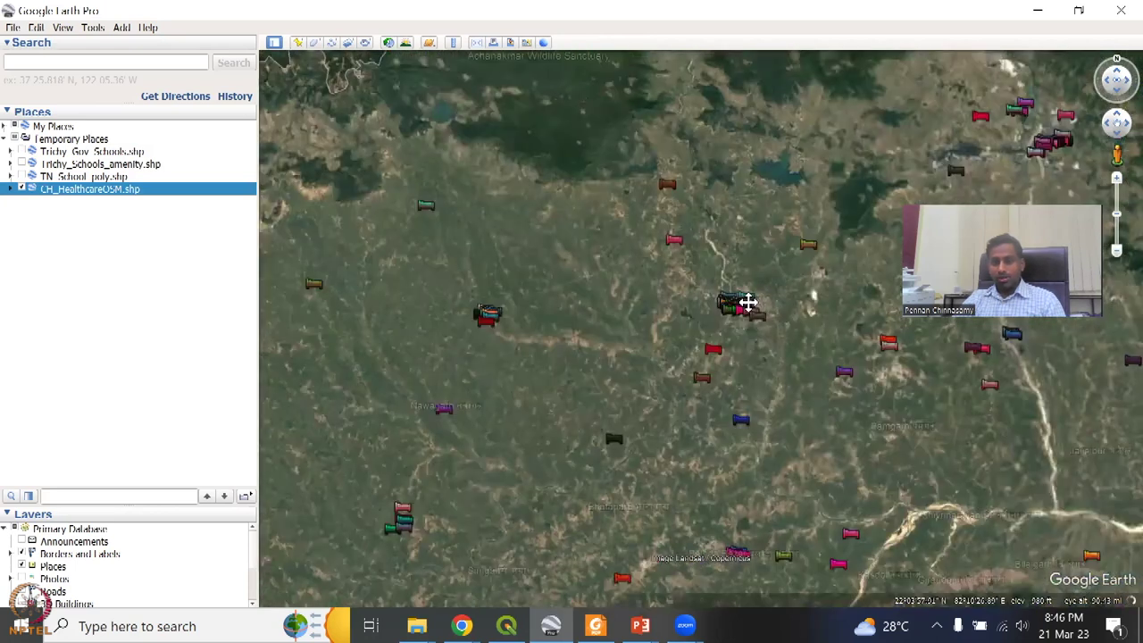
pyautogui.scroll(2, 746, 303)
pyautogui.scroll(2, 679, 300)
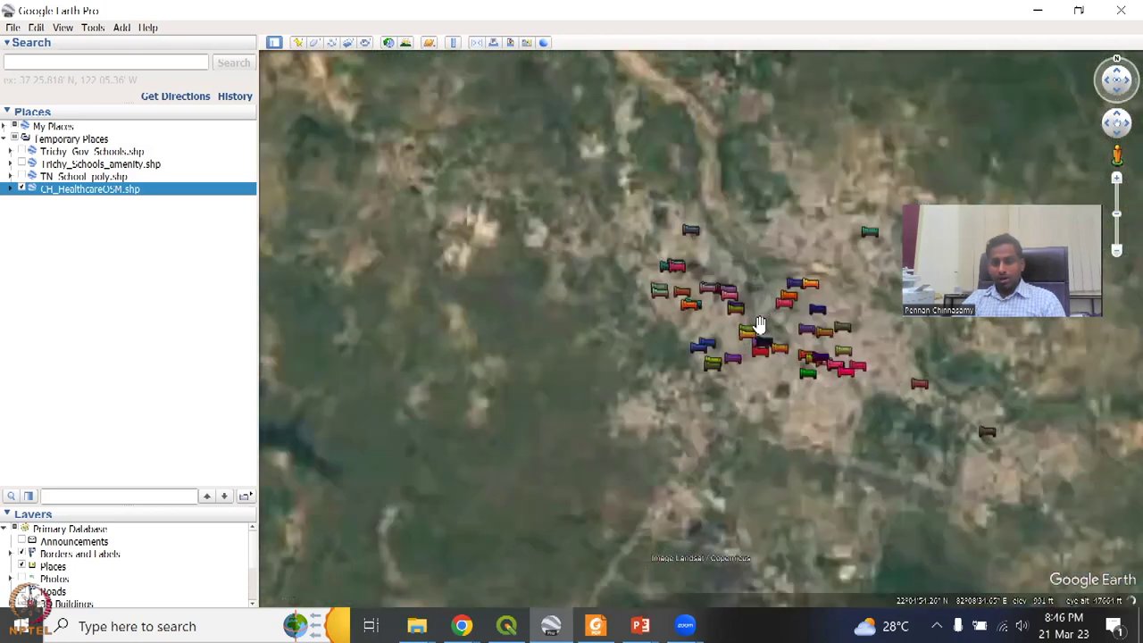
pyautogui.scroll(2, 761, 321)
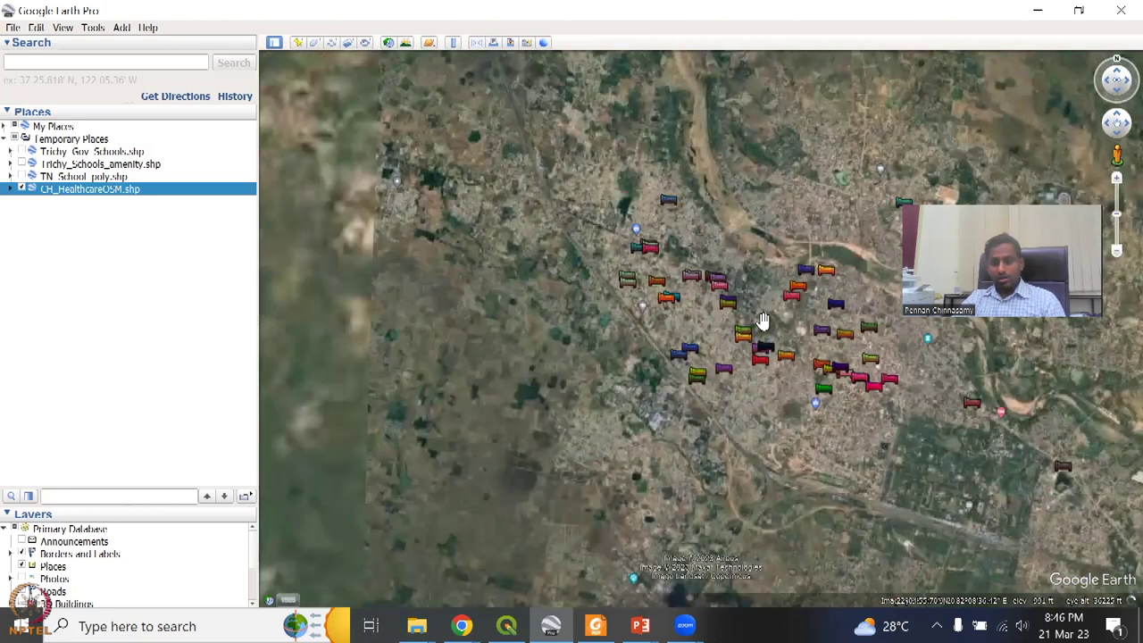
pyautogui.scroll(2, 762, 322)
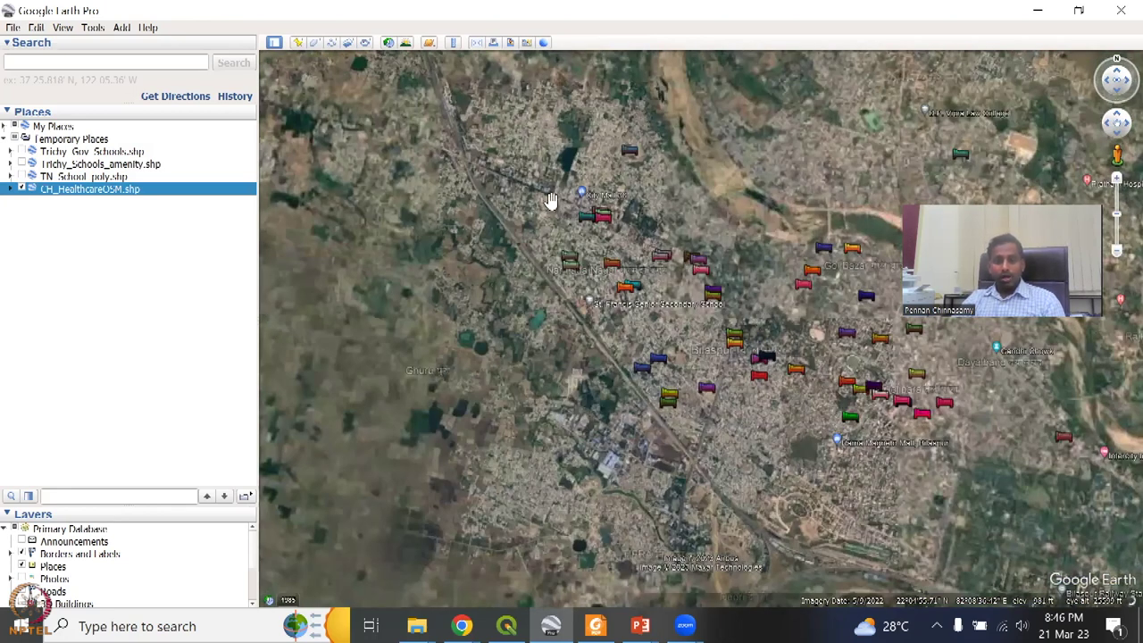
pyautogui.scroll(1, 551, 191)
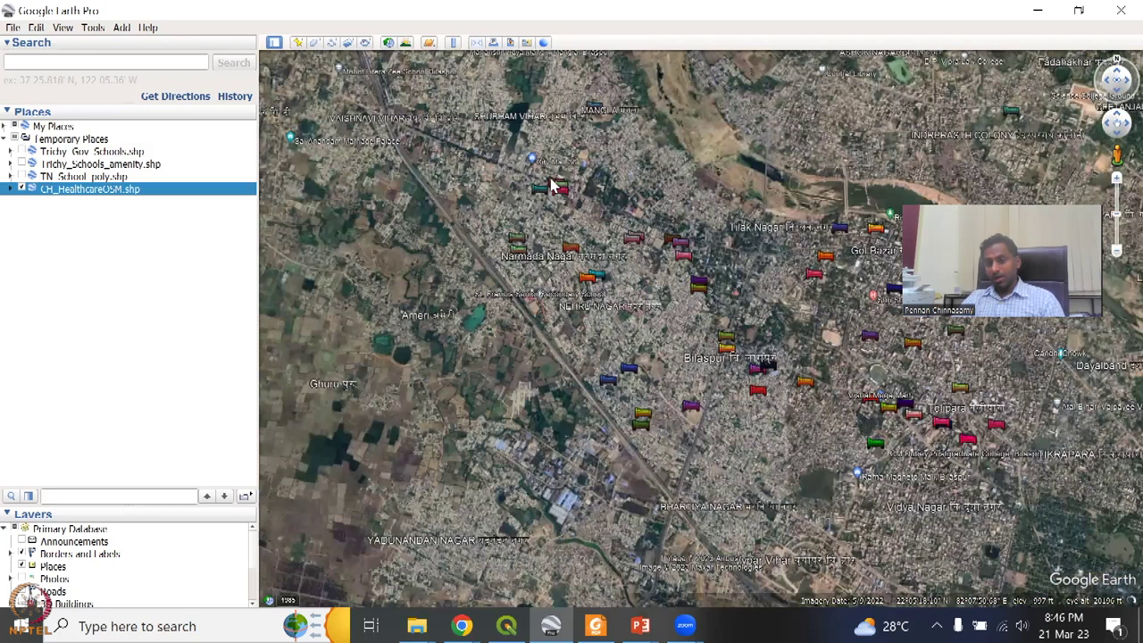
pyautogui.scroll(1, 559, 209)
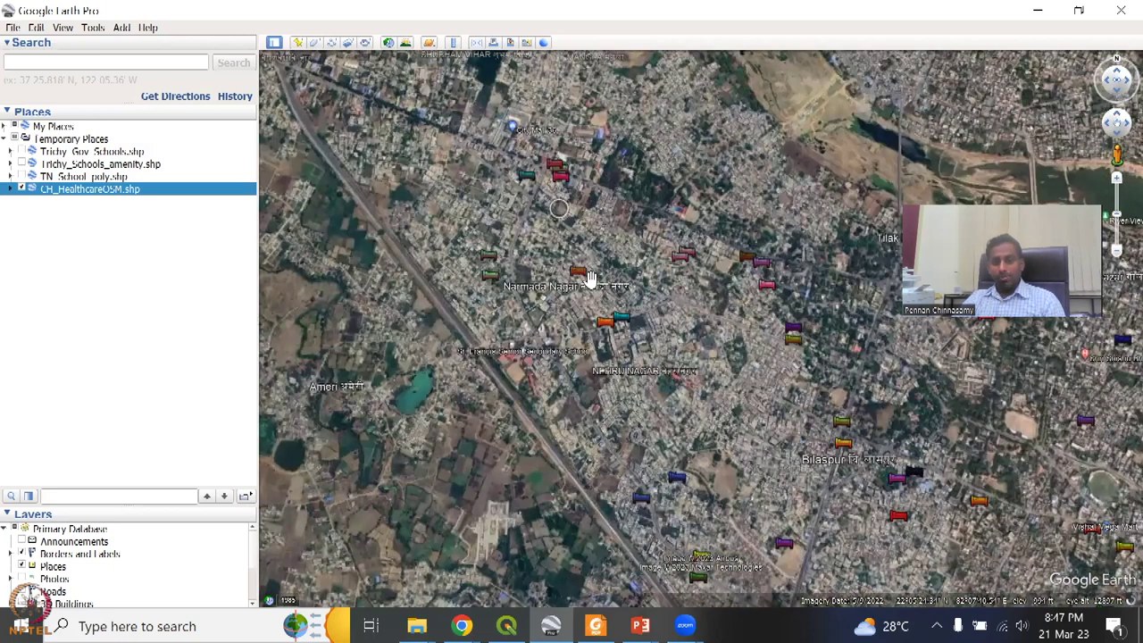
# Step: Read the attributes of the hospital icon on the blue-roofed building beside Mangla Chowk in Bilaspur, and close them
pyautogui.scroll(1, 590, 280)
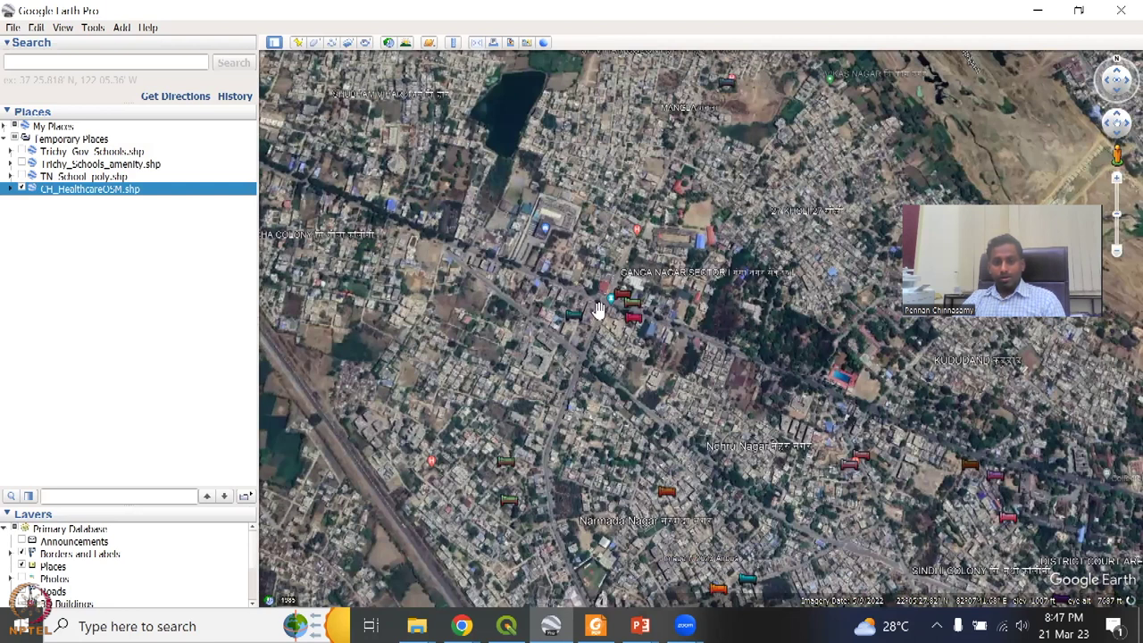
pyautogui.scroll(2, 637, 358)
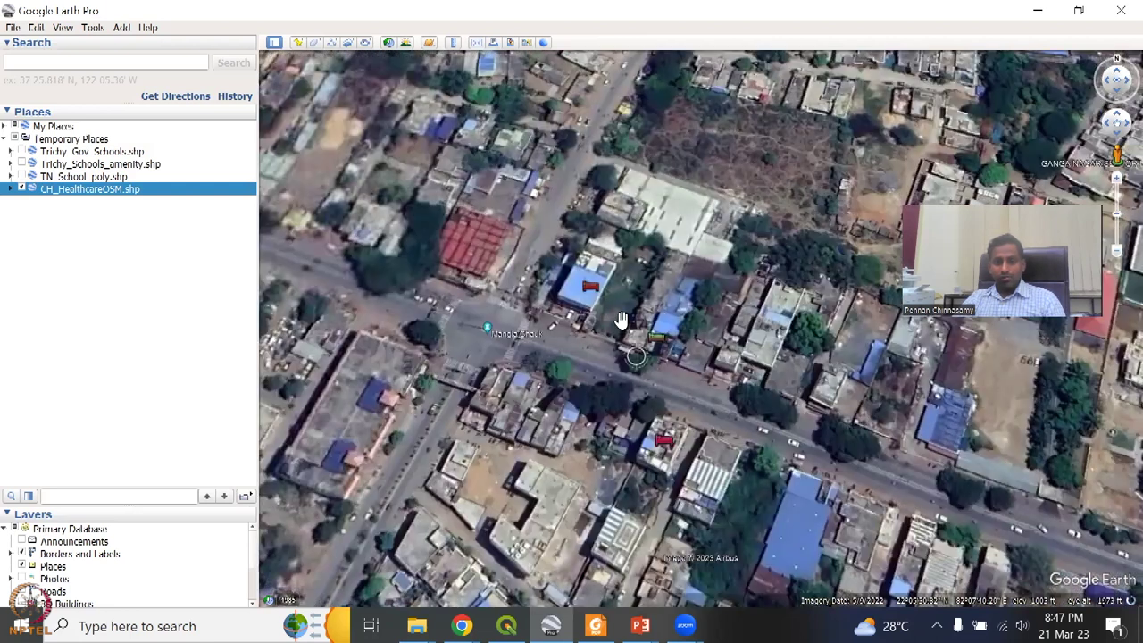
pyautogui.scroll(1, 588, 286)
pyautogui.click(586, 283)
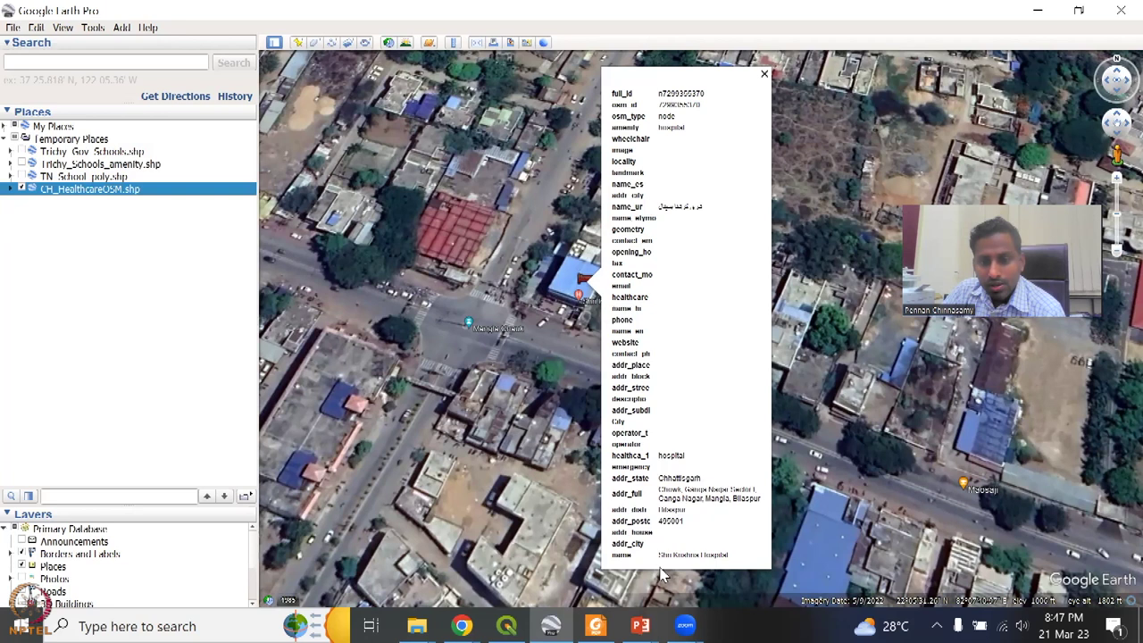
pyautogui.click(580, 373)
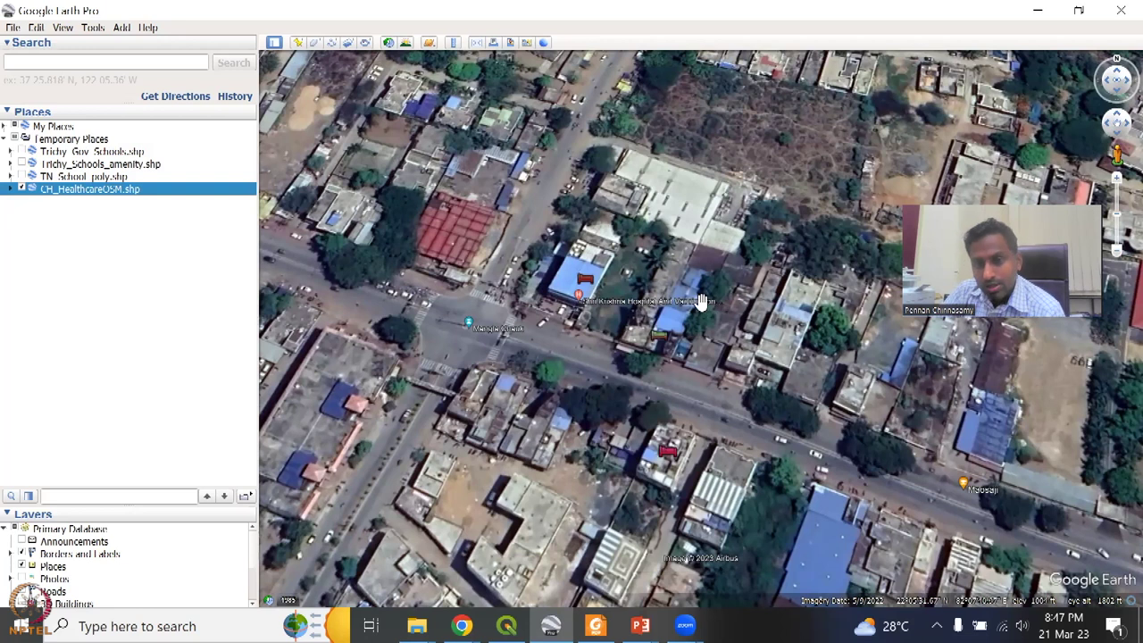
# Step: Read the attributes of the hospital icon beside Narayani Multispeciality Hospital, highlight its name value and close the details
pyautogui.scroll(1, 585, 300)
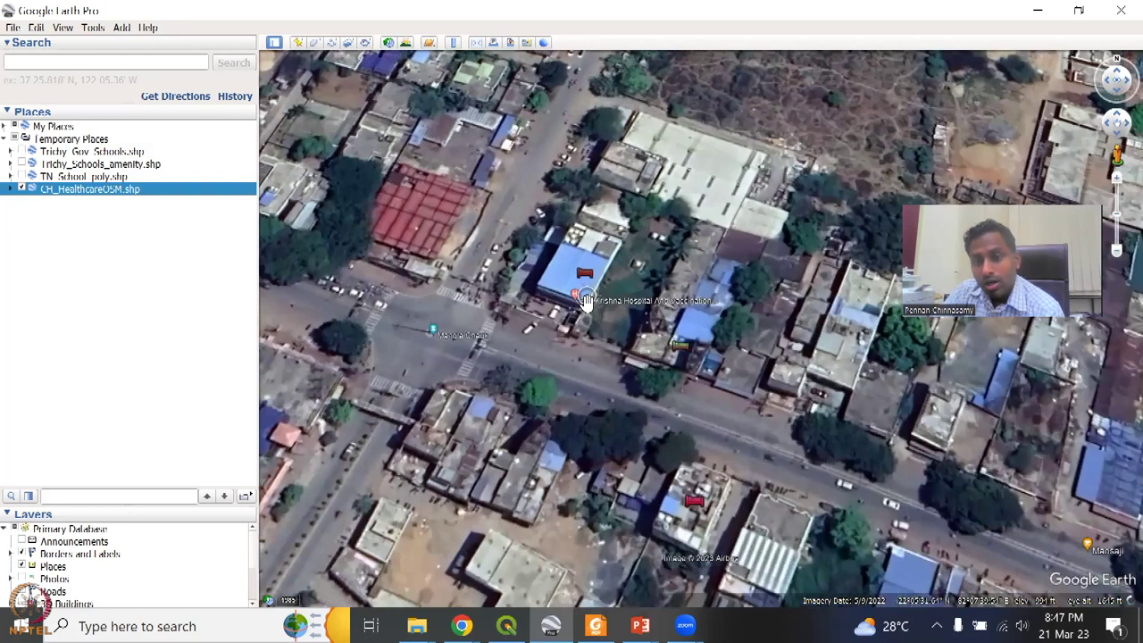
pyautogui.scroll(2, 585, 300)
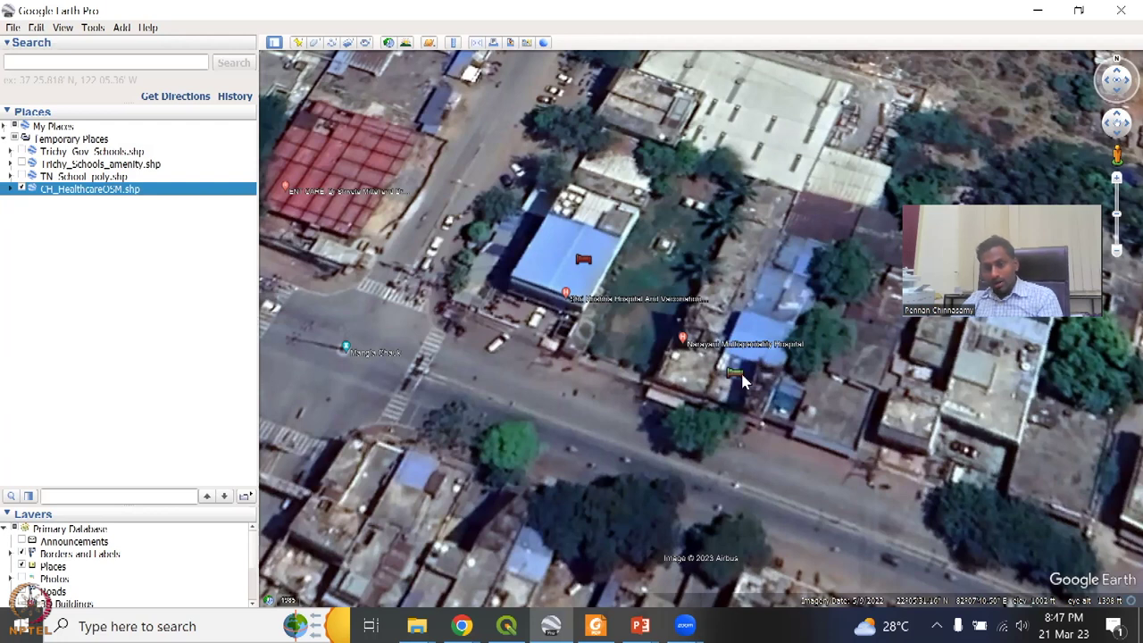
pyautogui.scroll(3, 766, 372)
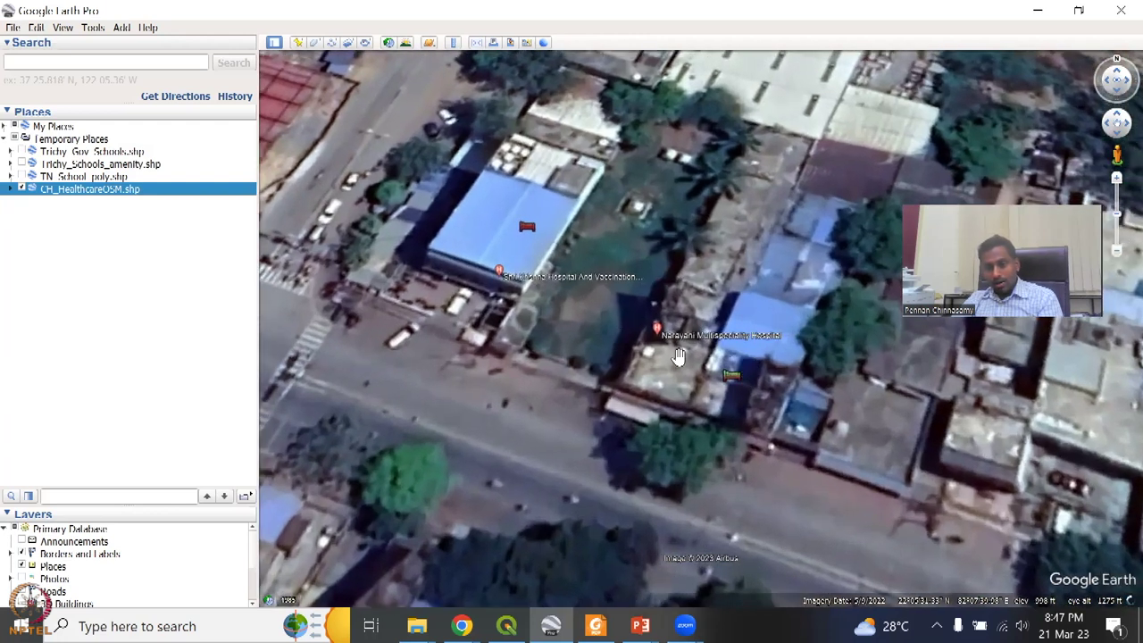
pyautogui.click(733, 383)
pyautogui.moveTo(865, 577); pyautogui.dragTo(795, 566)
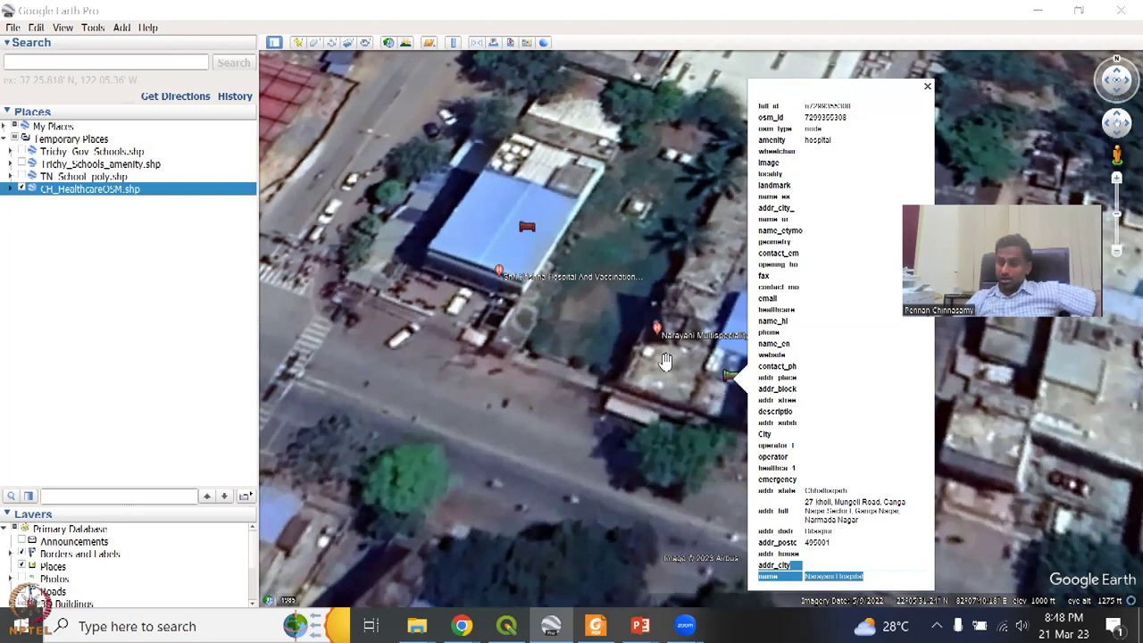
pyautogui.click(927, 88)
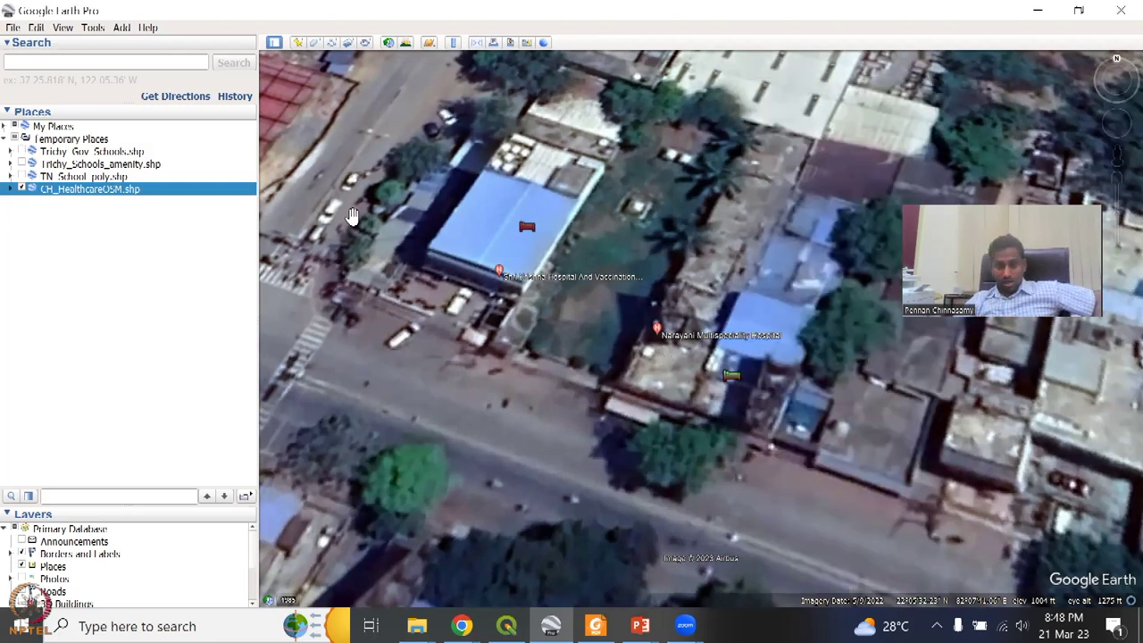
# Step: Examine the hospital icons from the Mangla Chowk street level out to the towns surrounding Bilaspur
pyautogui.scroll(-3, 424, 305)
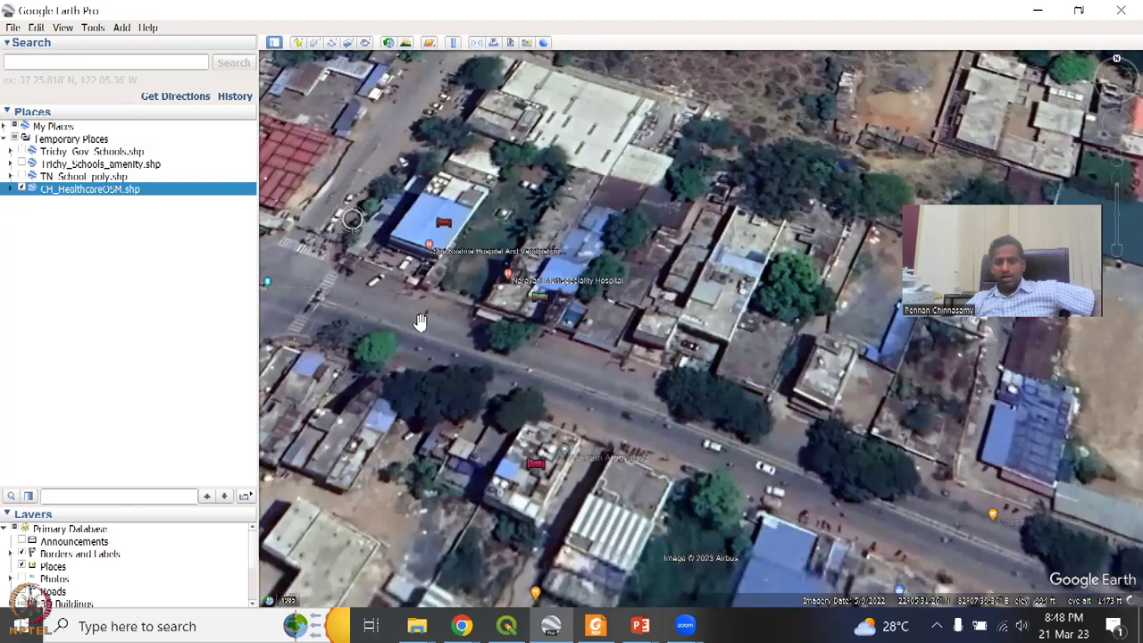
pyautogui.scroll(-3, 424, 328)
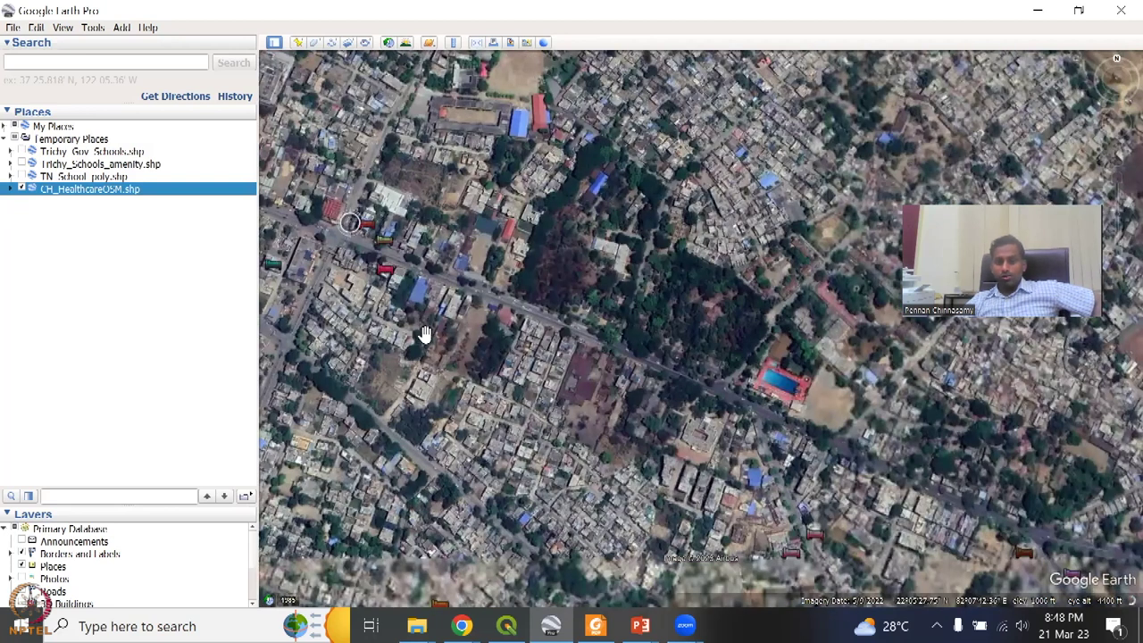
pyautogui.scroll(-5, 741, 234)
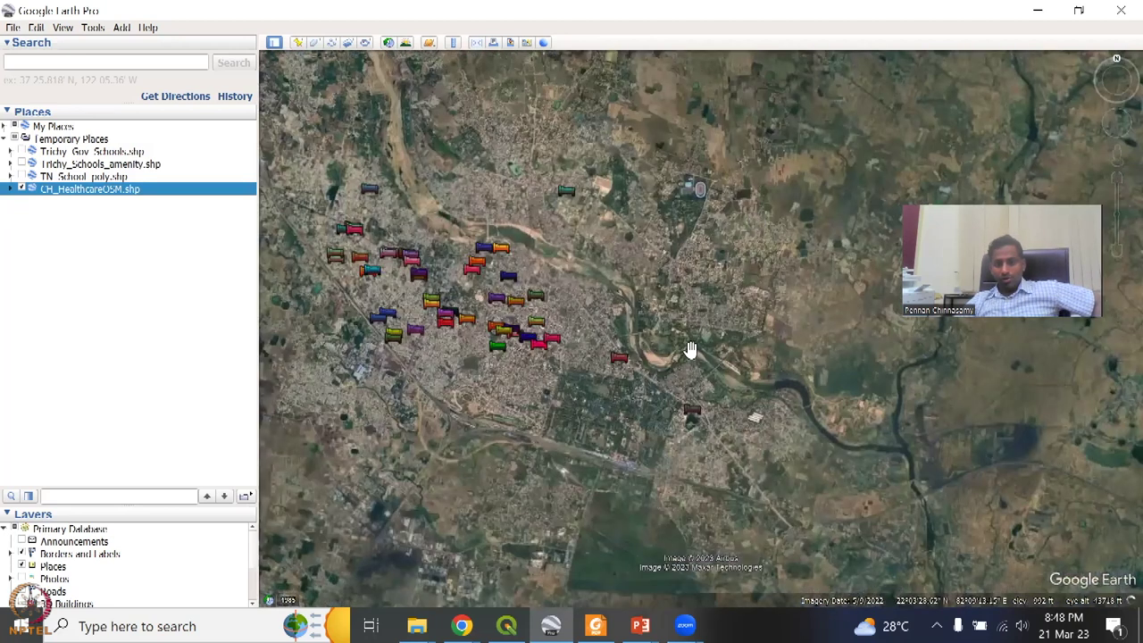
pyautogui.scroll(-3, 689, 352)
pyautogui.scroll(-3, 679, 465)
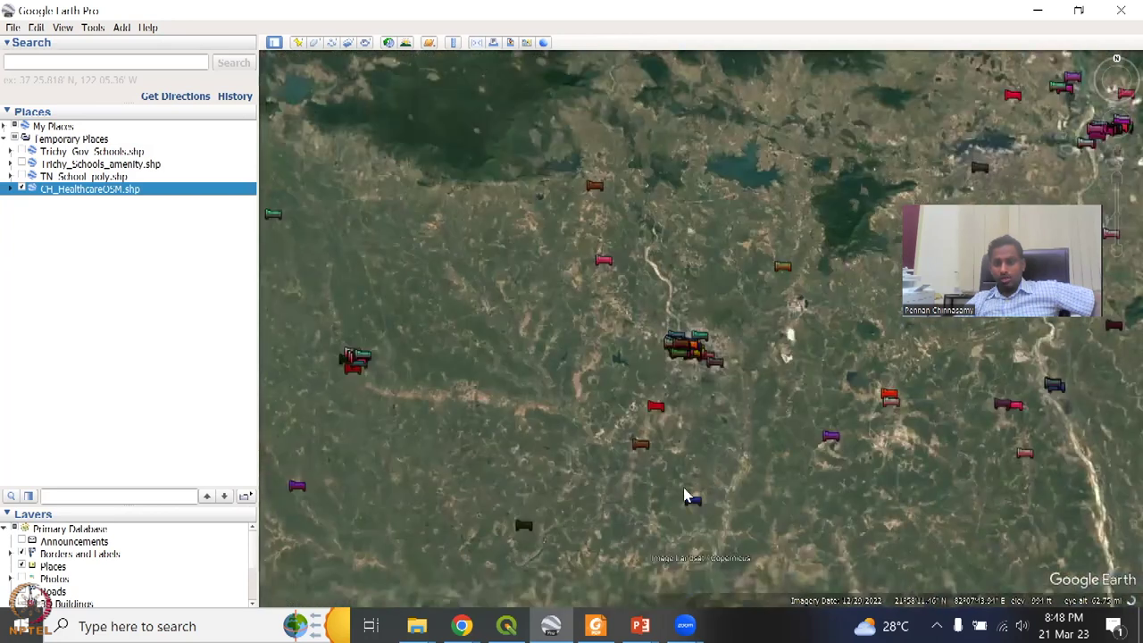
pyautogui.scroll(-1, 631, 518)
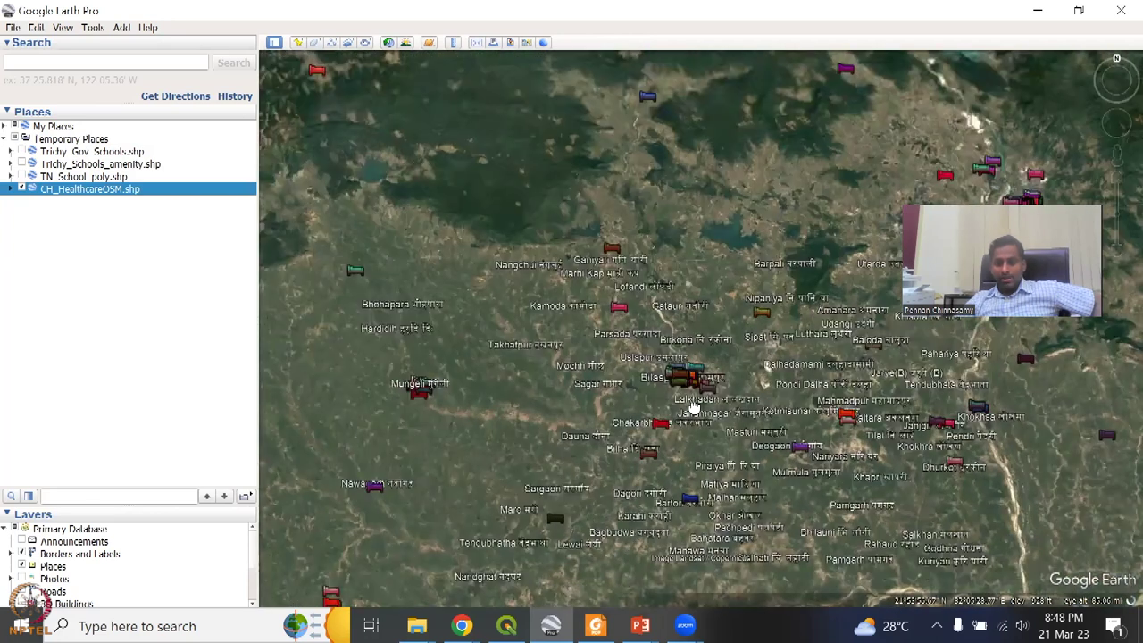
pyautogui.moveTo(695, 406); pyautogui.dragTo(705, 316)
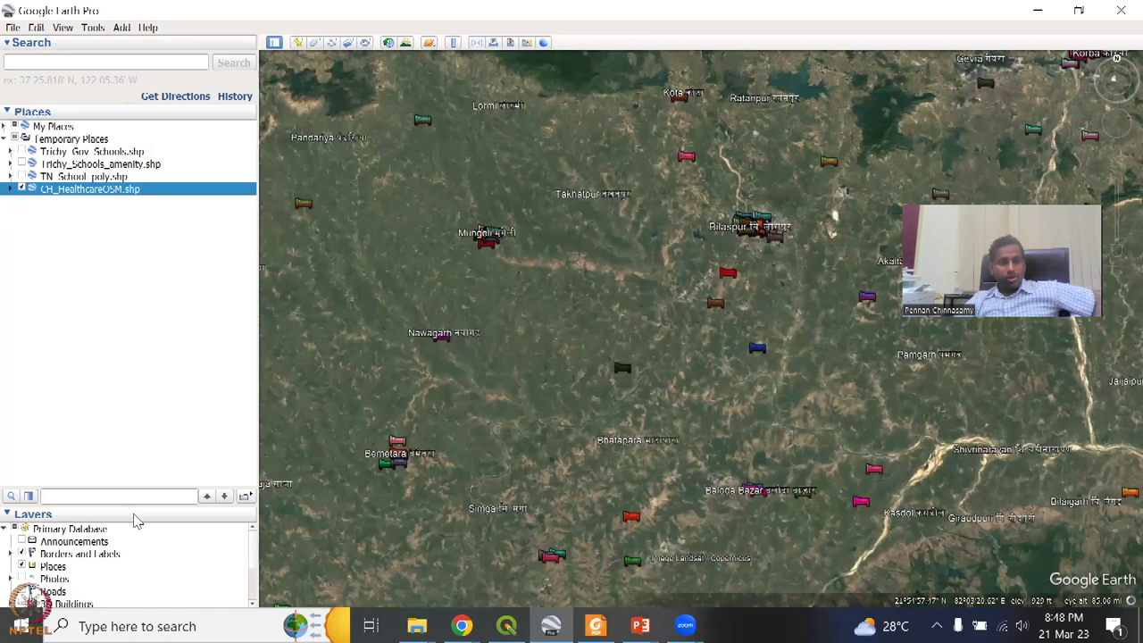
# Step: Fly to the full extent of the CH_HealthcareOSM.shp layer and reset the view's tilt
pyautogui.rightClick(141, 190)
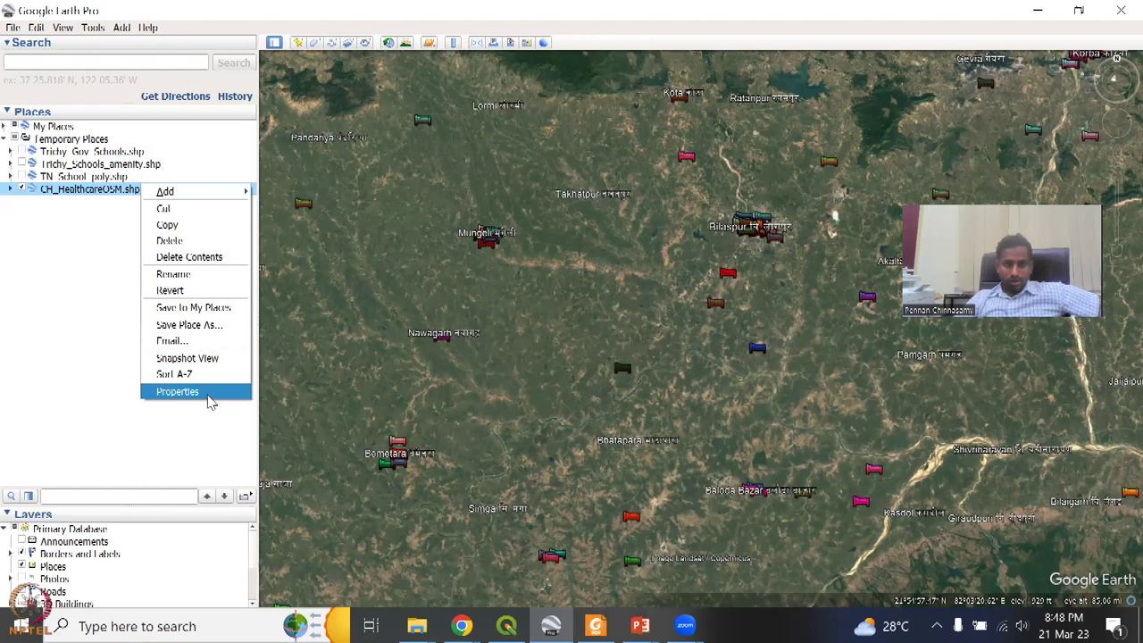
pyautogui.click(128, 205)
pyautogui.doubleClick(128, 192)
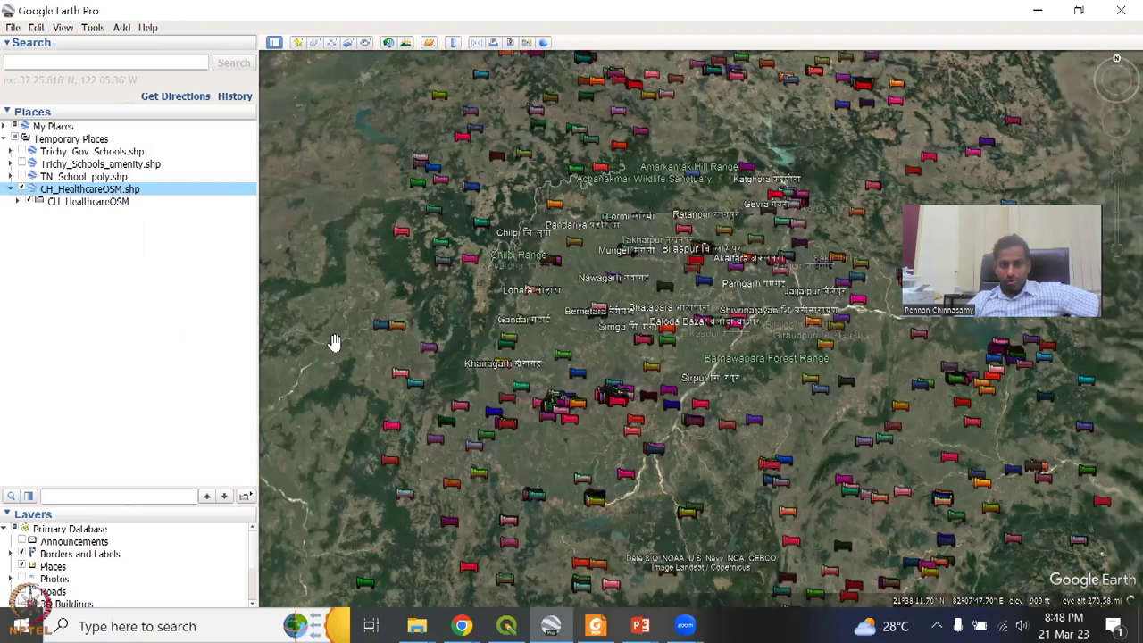
pyautogui.hotkey('alt', 'v')
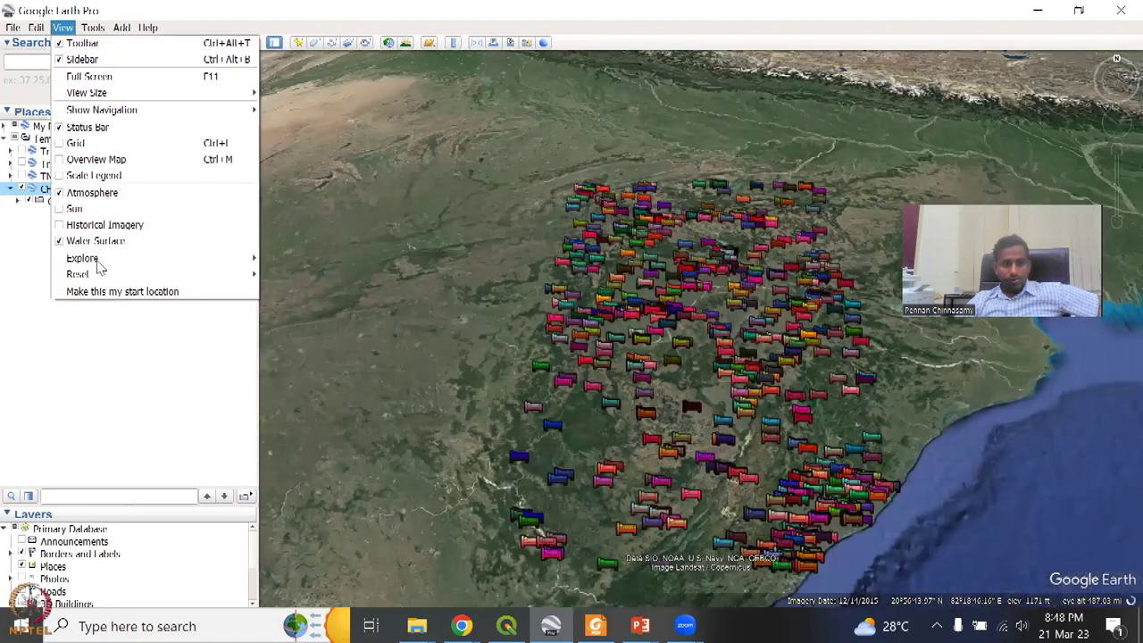
pyautogui.click(318, 270)
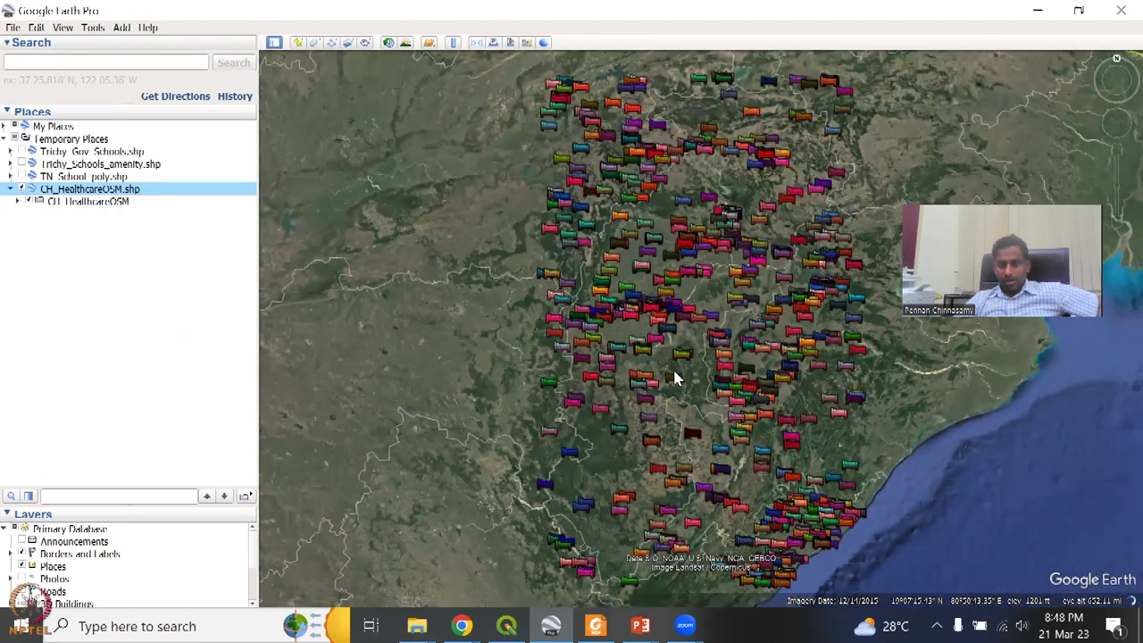
pyautogui.scroll(1, 613, 463)
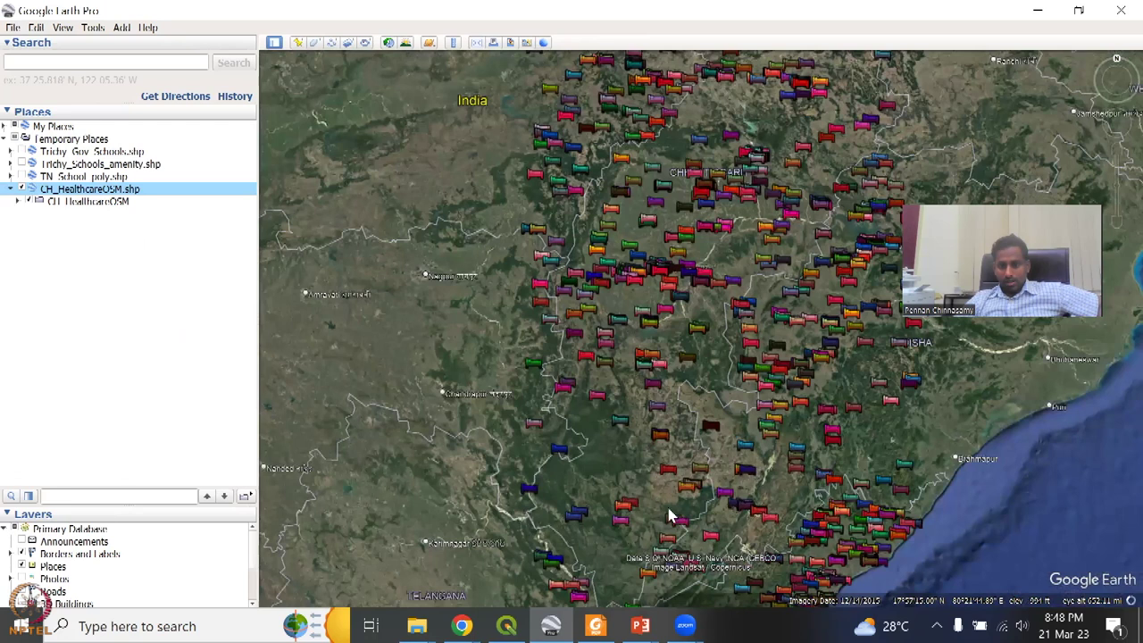
# Step: Read the attributes of the hospital icon on the white-roofed building in Narayanpur, and close them
pyautogui.scroll(3, 599, 322)
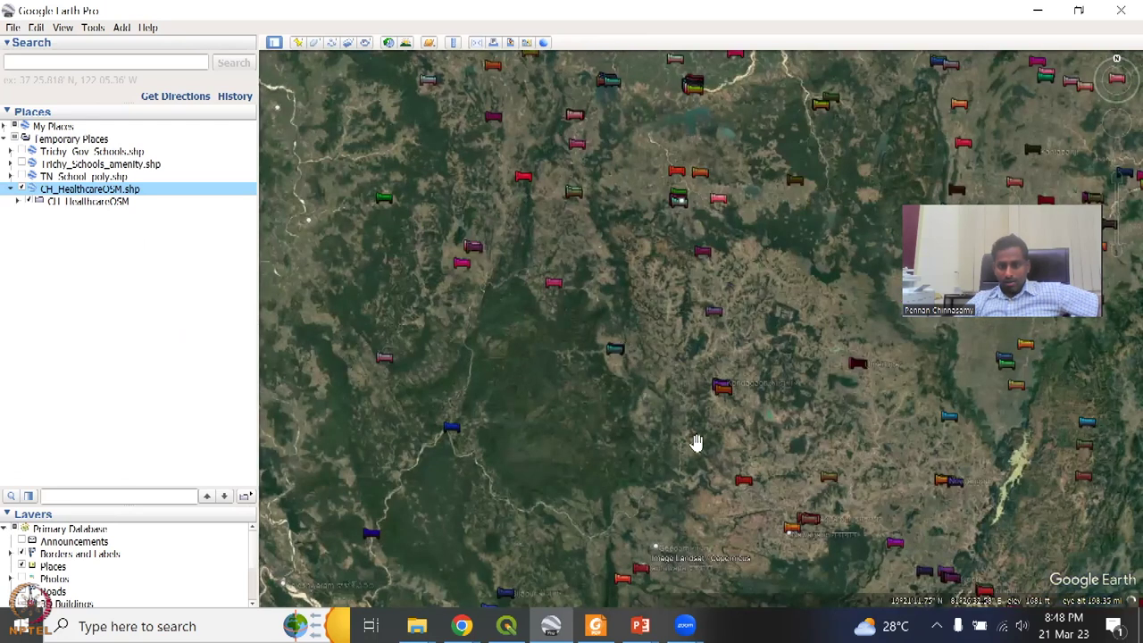
pyautogui.scroll(2, 683, 328)
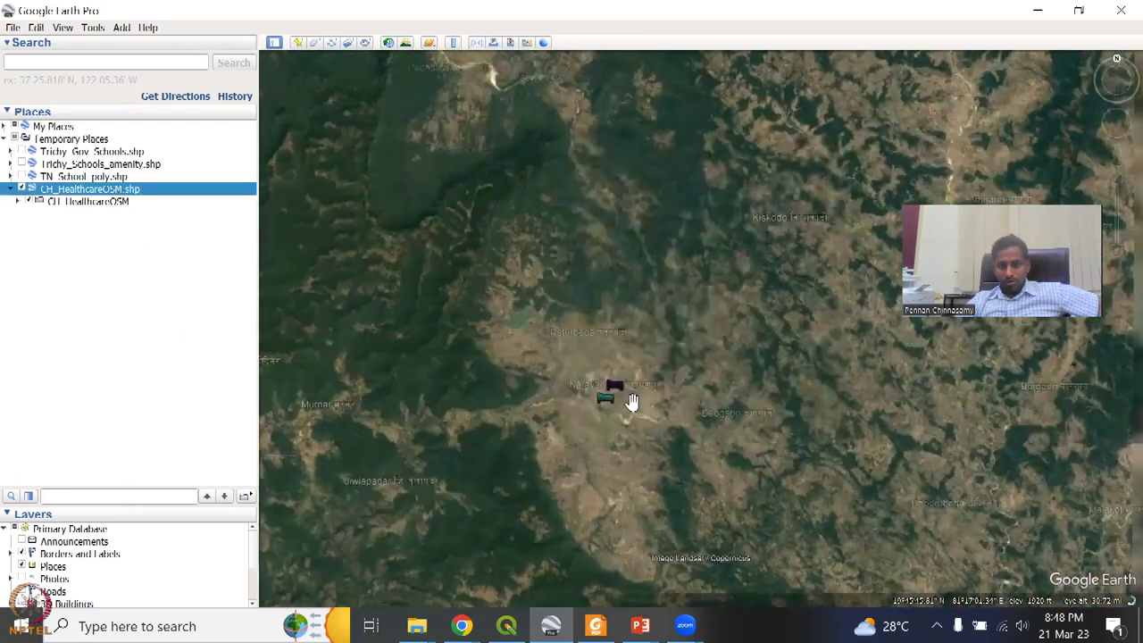
pyautogui.scroll(3, 632, 402)
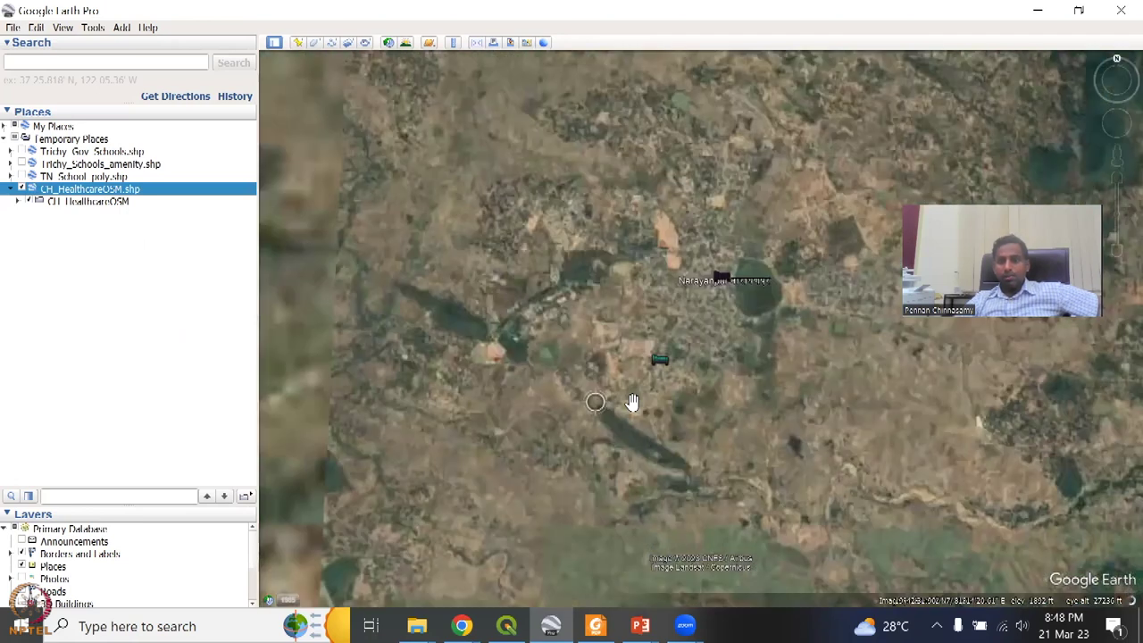
pyautogui.scroll(2, 631, 402)
pyautogui.scroll(2, 736, 319)
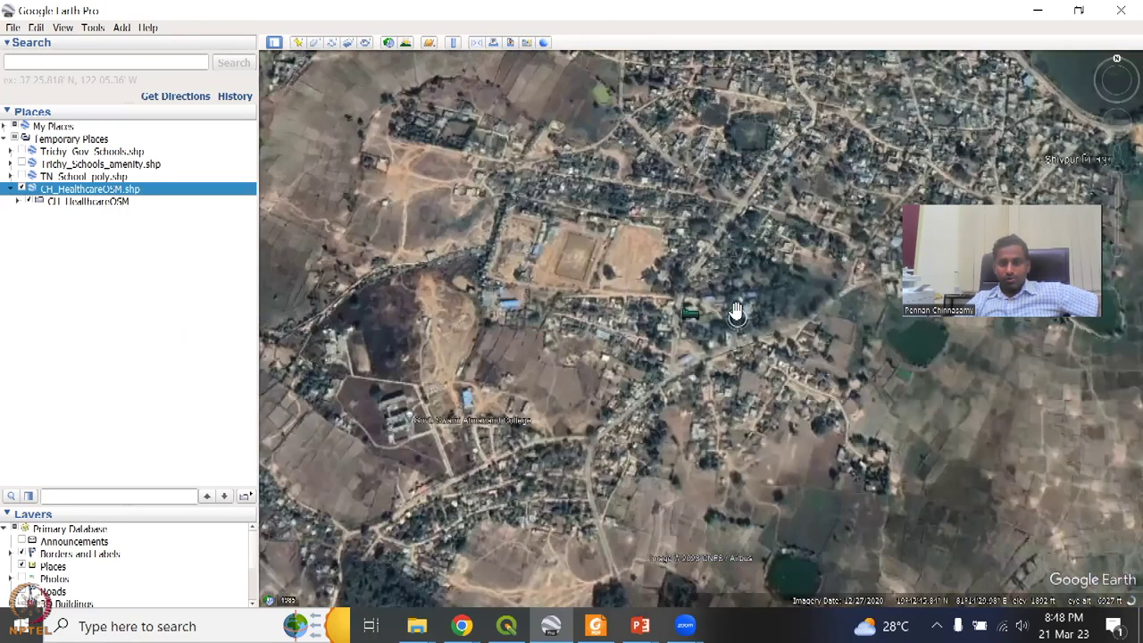
pyautogui.scroll(2, 736, 309)
pyautogui.scroll(2, 675, 314)
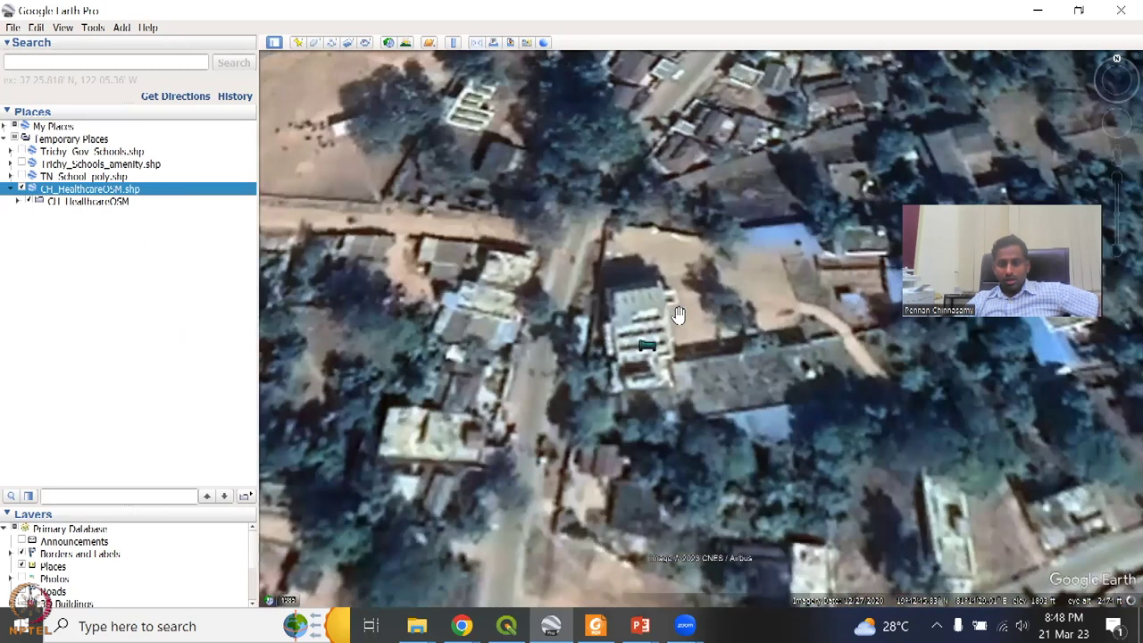
pyautogui.scroll(-2, 670, 358)
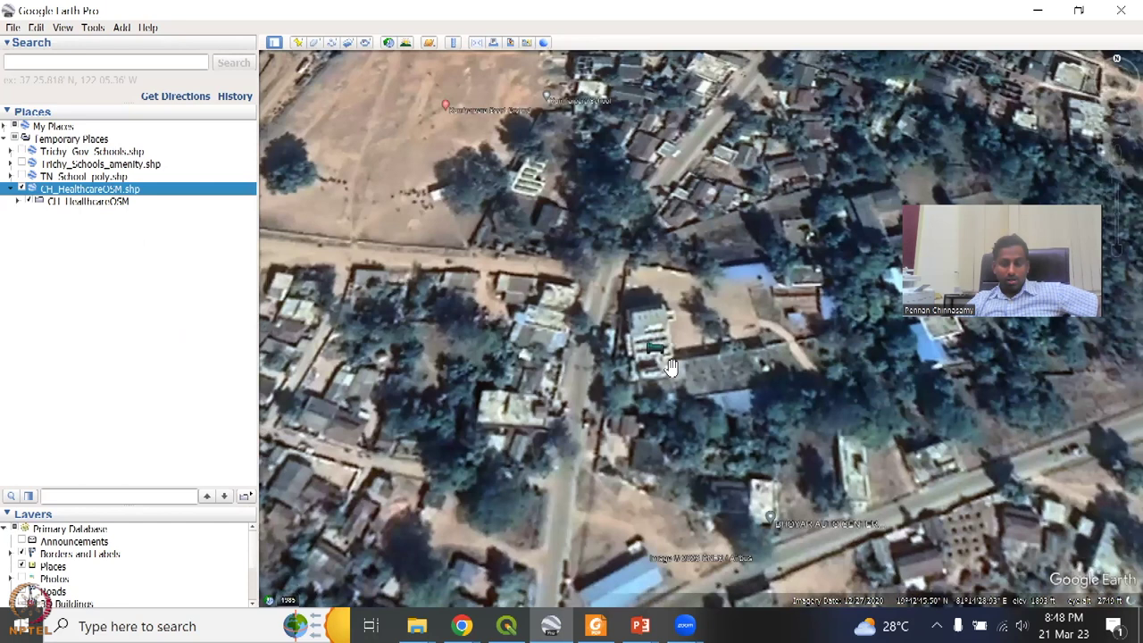
pyautogui.click(658, 355)
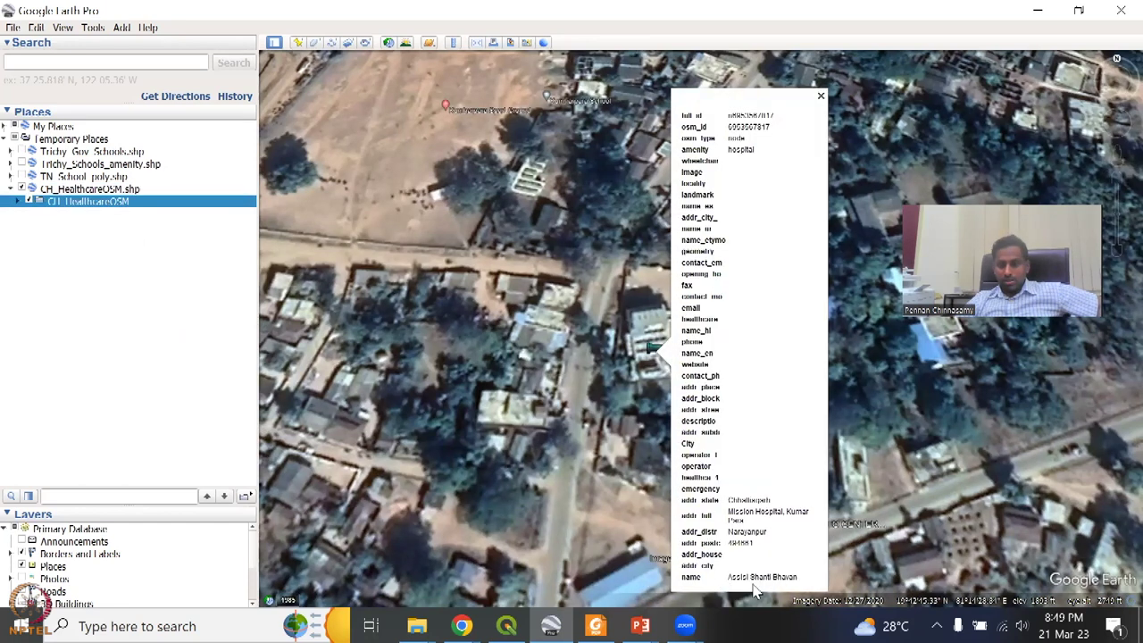
pyautogui.click(598, 403)
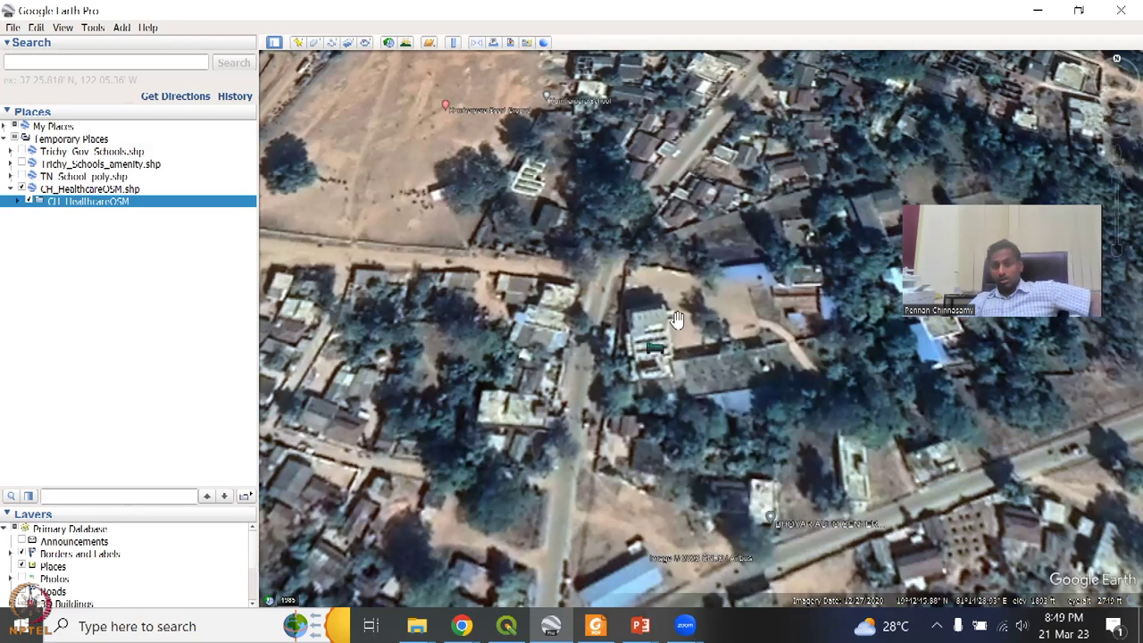
# Step: Examine the spread of hospital icons from Narayanpur across southern Chhattisgarh toward Bijapur
pyautogui.scroll(-1, 677, 319)
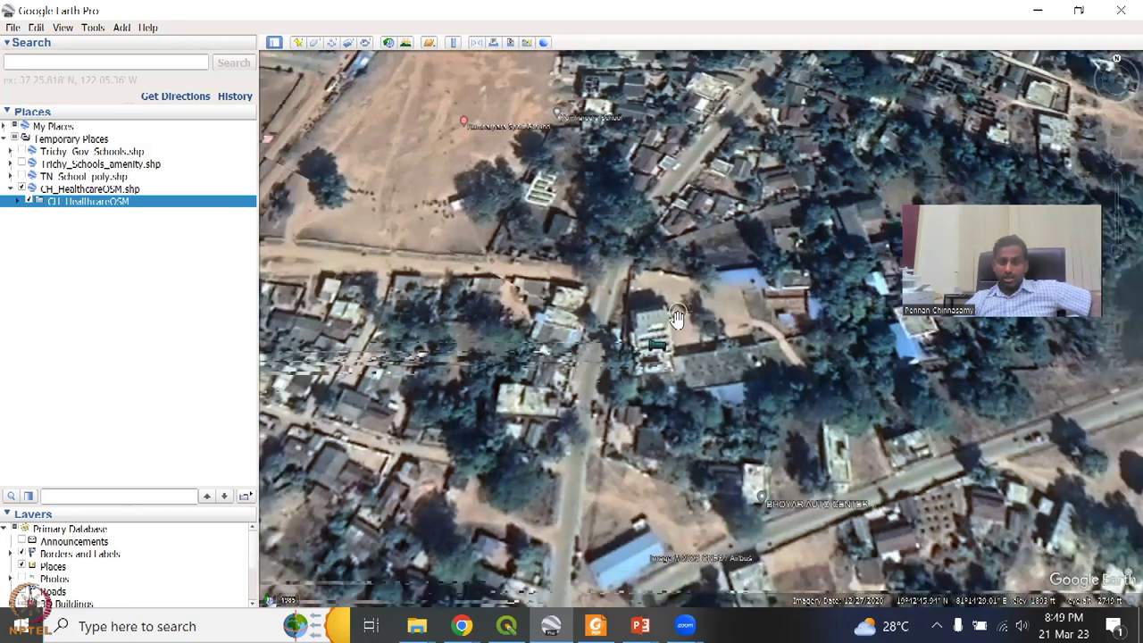
pyautogui.scroll(-2, 677, 319)
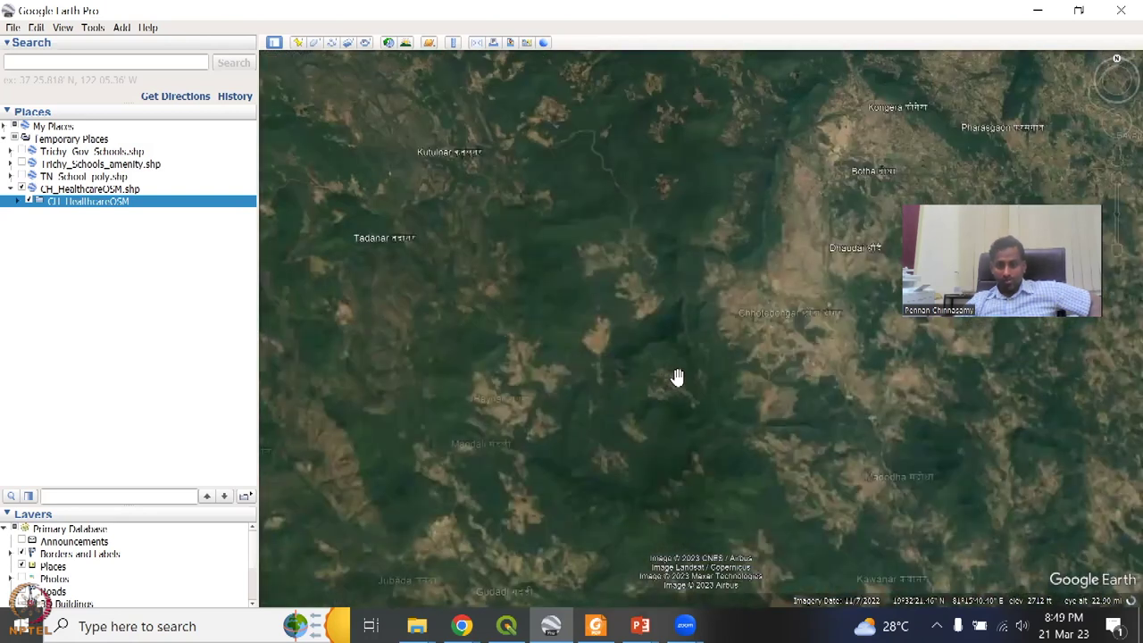
pyautogui.scroll(-4, 670, 380)
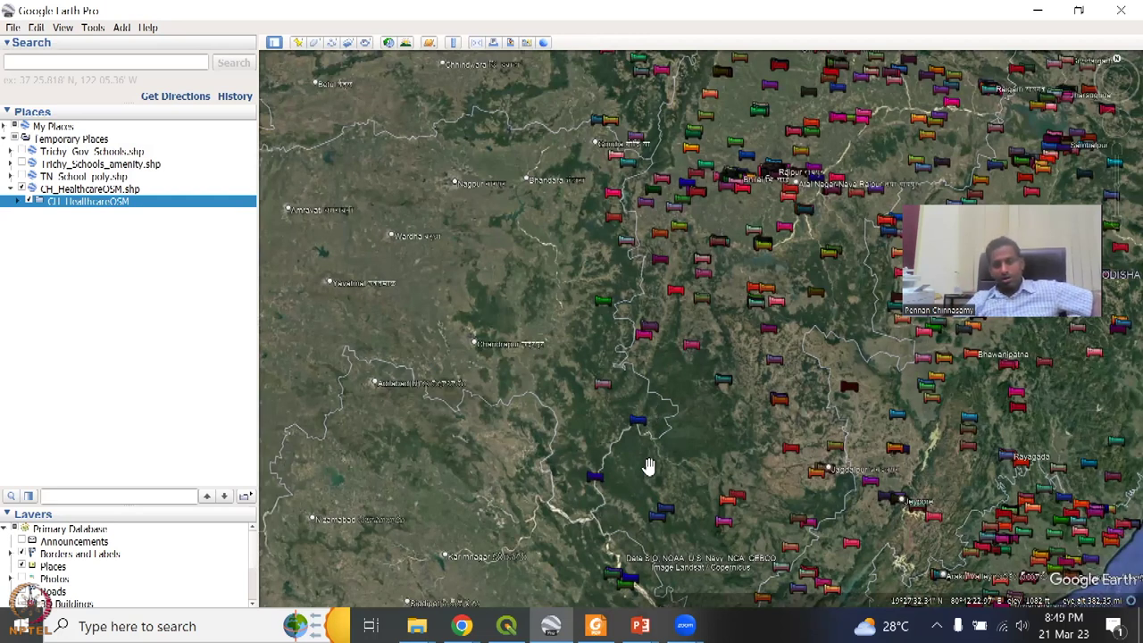
pyautogui.scroll(1, 658, 492)
pyautogui.scroll(2, 684, 336)
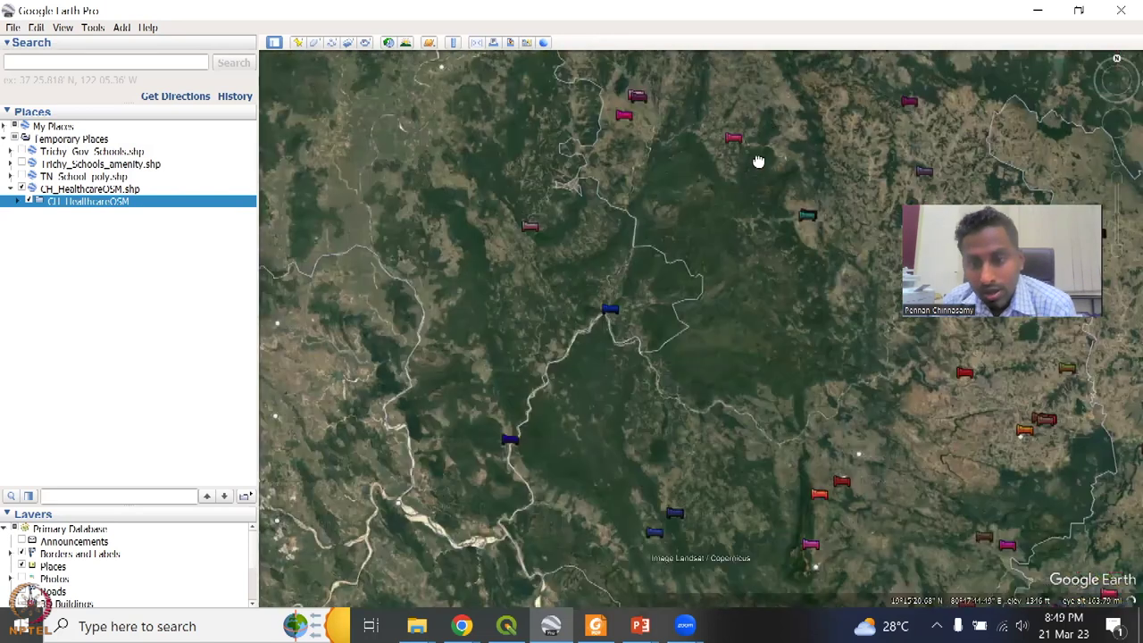
pyautogui.scroll(2, 799, 281)
pyautogui.scroll(3, 798, 277)
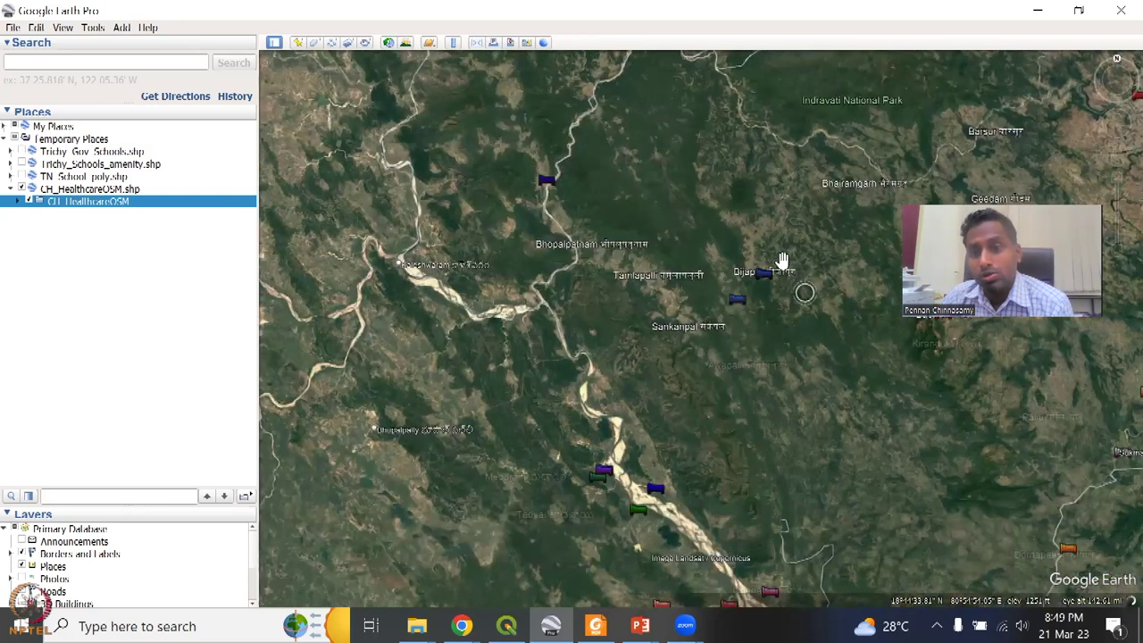
# Step: Read the attributes of the hospital icon in Bijapur town and compare its location with the surrounding buildings
pyautogui.scroll(2, 663, 210)
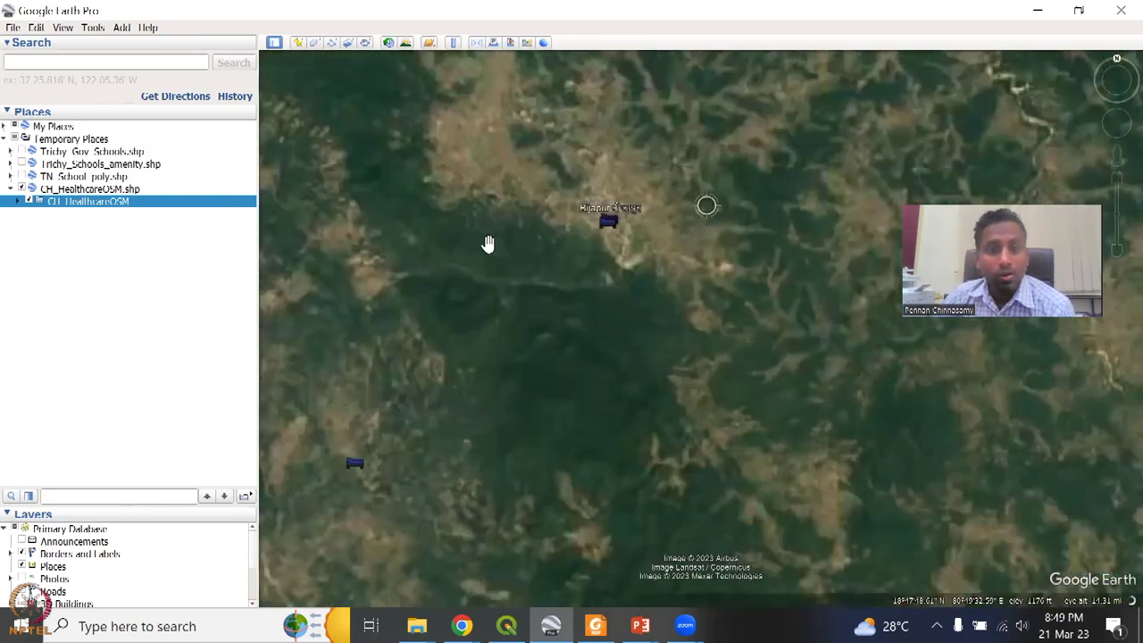
pyautogui.scroll(1, 500, 214)
pyautogui.scroll(1, 477, 266)
pyautogui.scroll(-2, 688, 264)
pyautogui.moveTo(688, 262); pyautogui.dragTo(669, 149)
pyautogui.scroll(1, 658, 203)
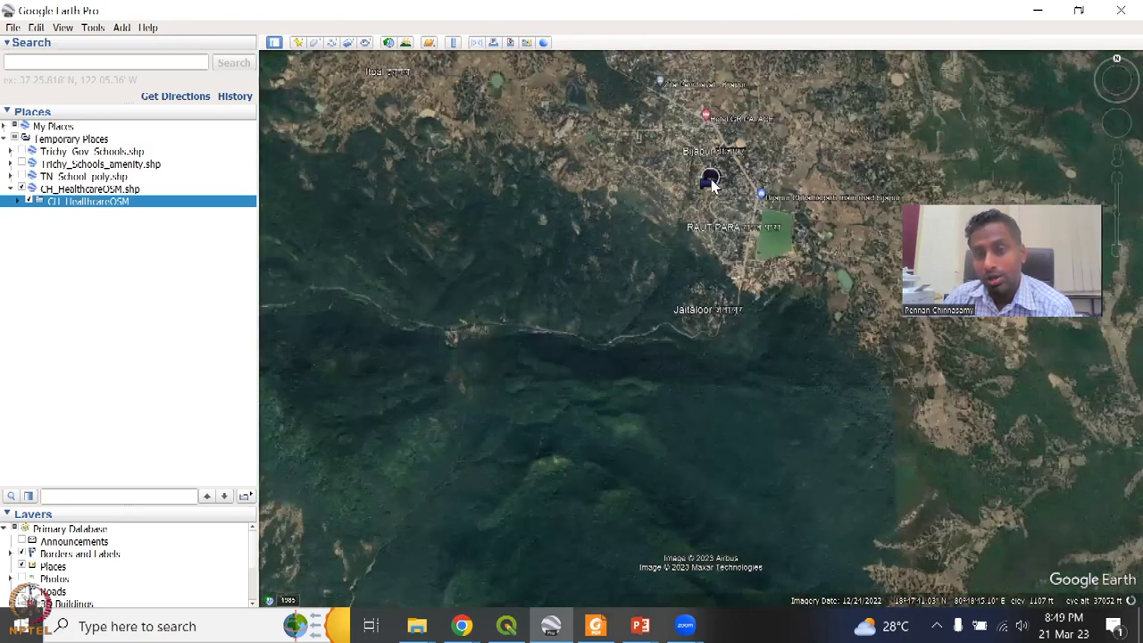
pyautogui.scroll(2, 712, 182)
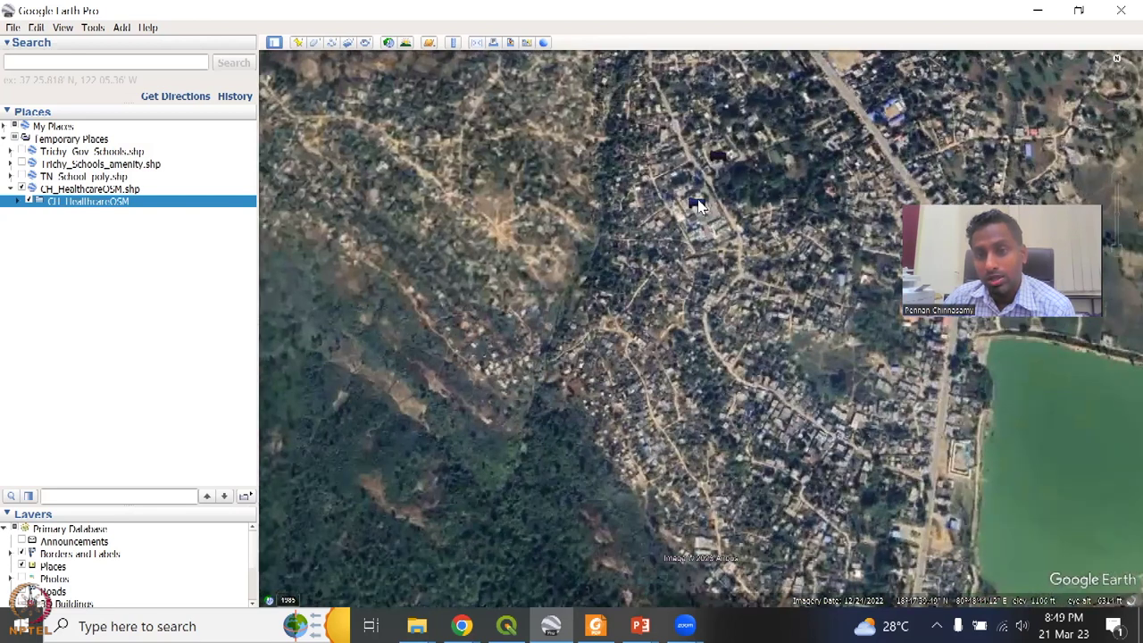
pyautogui.click(698, 205)
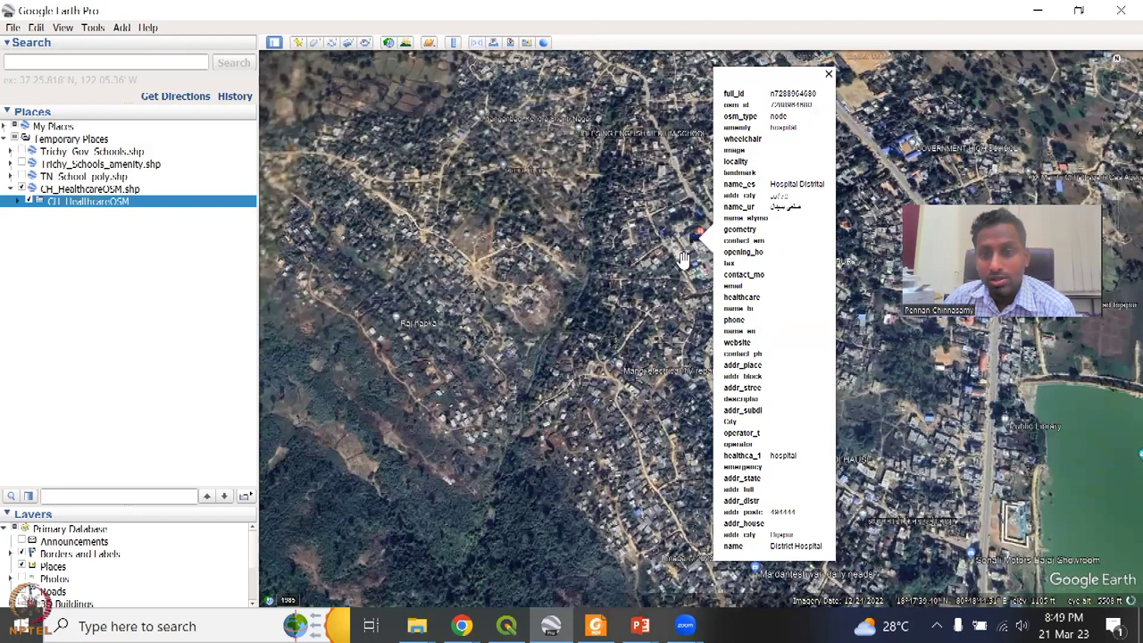
pyautogui.scroll(2, 684, 259)
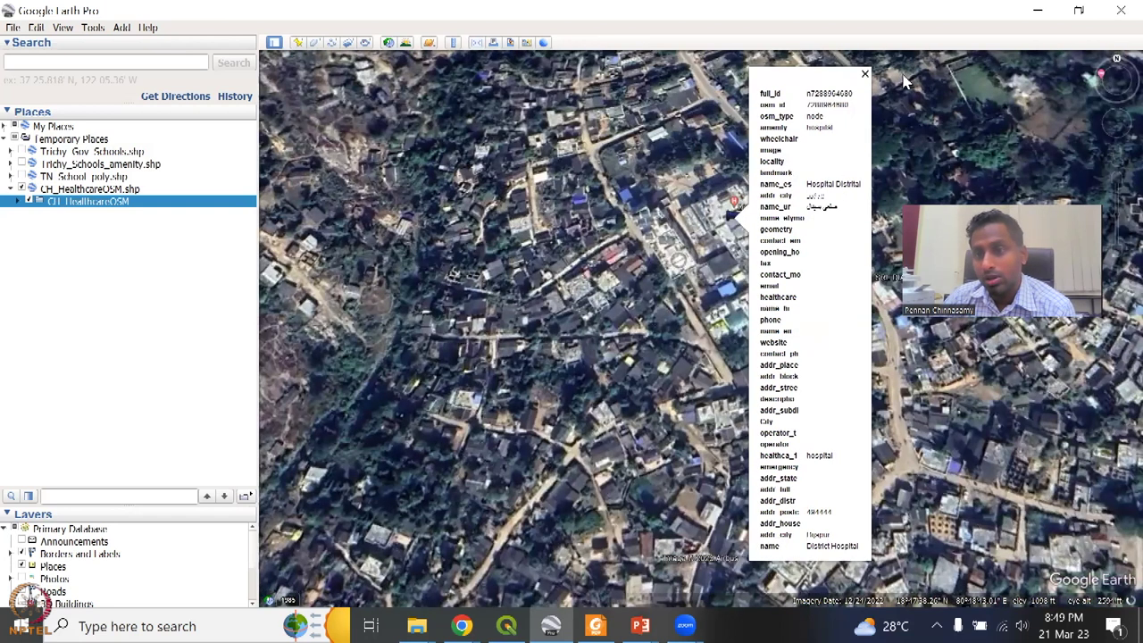
pyautogui.scroll(1, 755, 230)
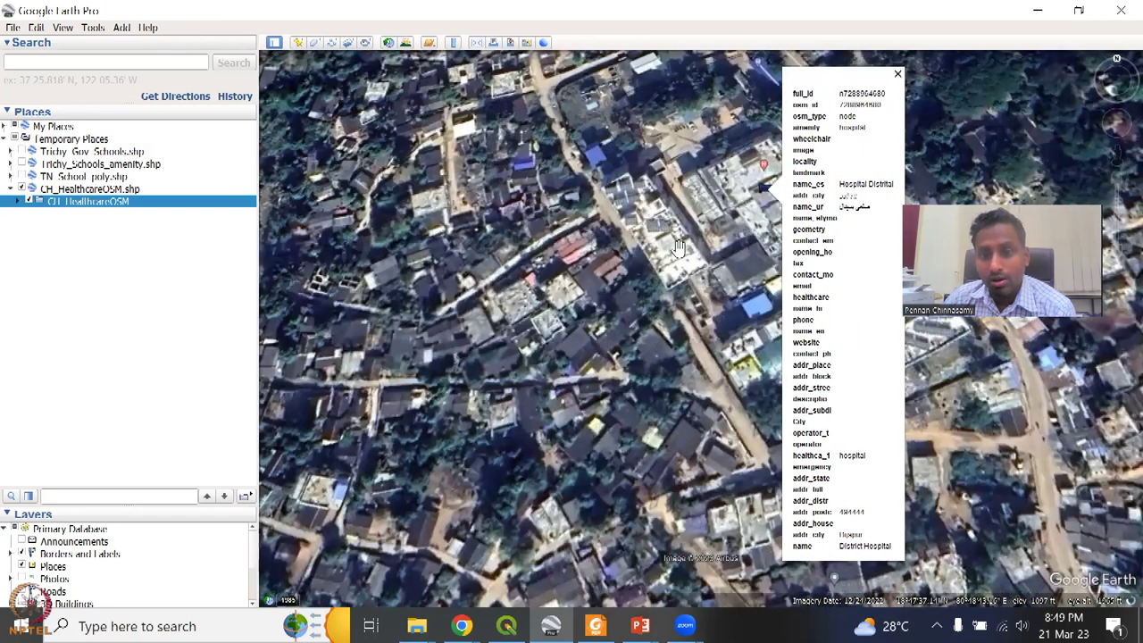
pyautogui.scroll(1, 678, 249)
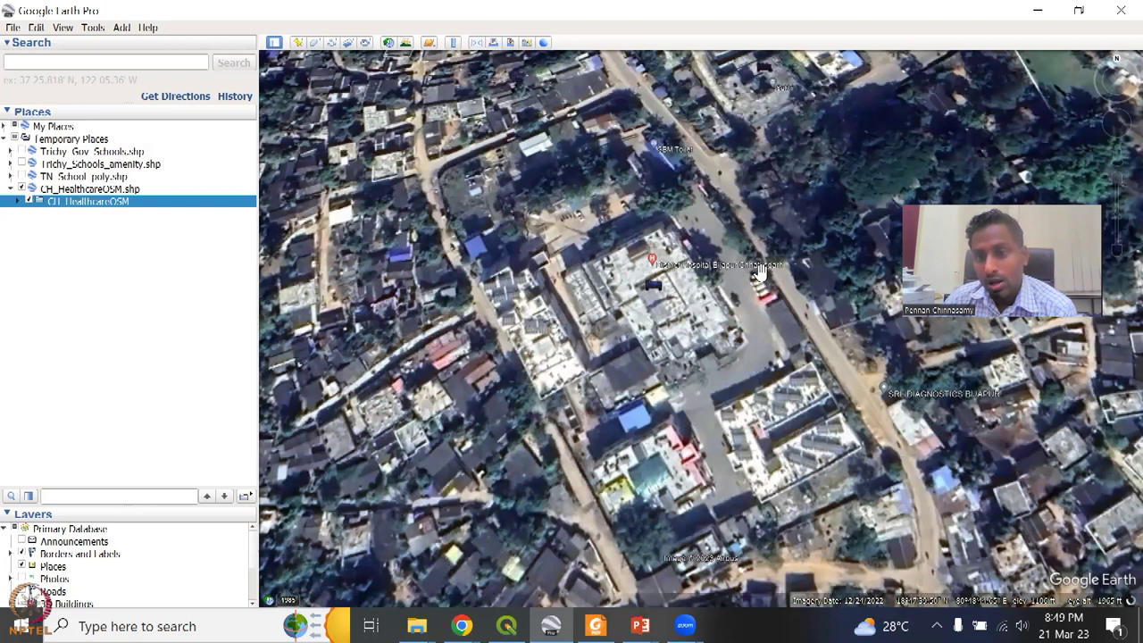
# Step: Reopen the attributes of the icon on Bijapur's district hospital building, check them, and close them
pyautogui.click(655, 293)
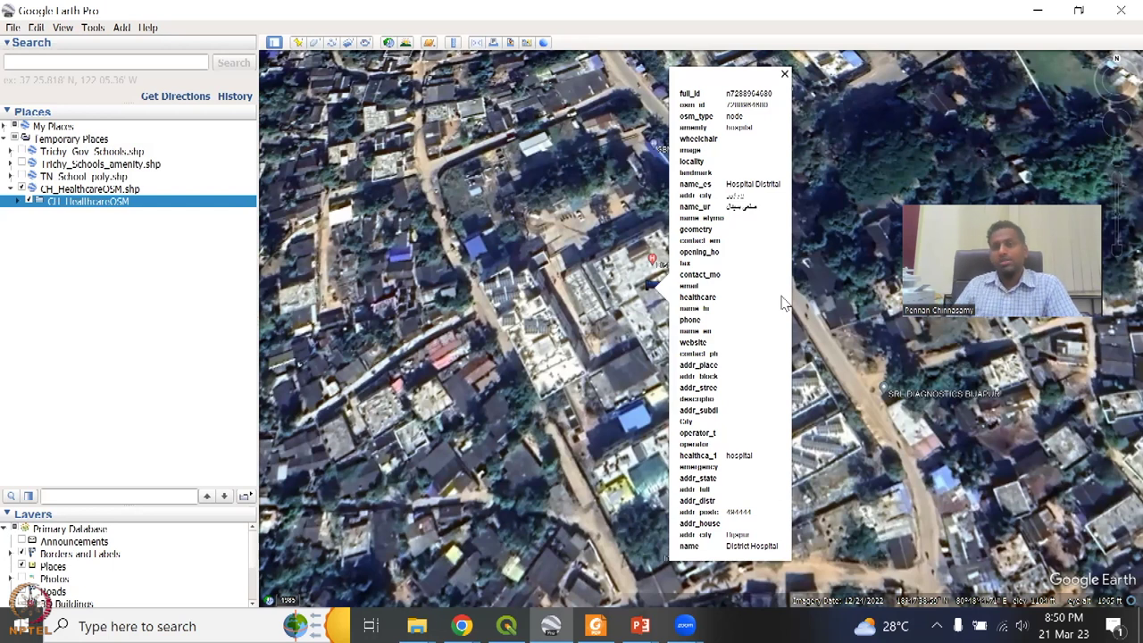
pyautogui.click(786, 74)
pyautogui.click(786, 77)
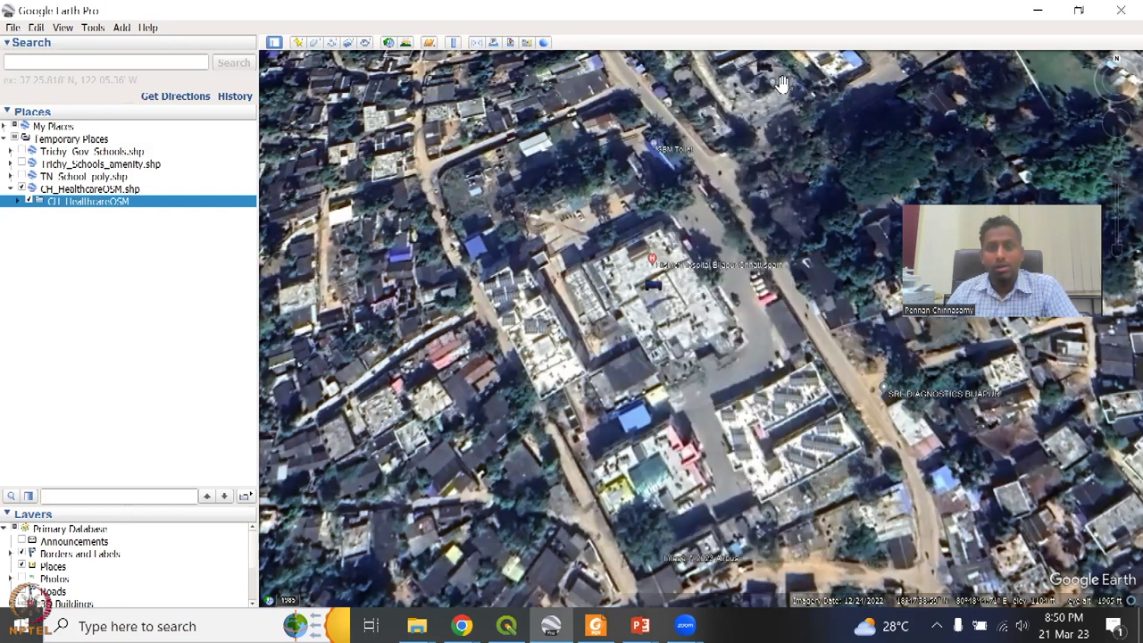
# Step: Examine how far the hospital icons around Bijapur lie from the neighbouring towns
pyautogui.scroll(-2, 571, 312)
pyautogui.scroll(-2, 608, 306)
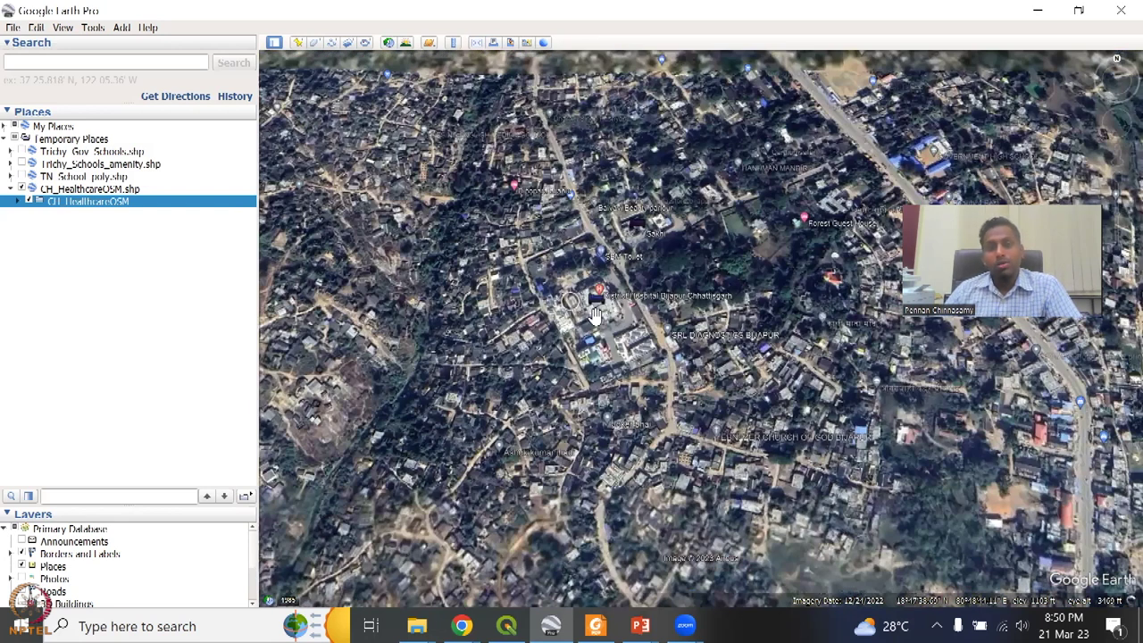
pyautogui.scroll(-3, 597, 320)
pyautogui.scroll(-3, 636, 323)
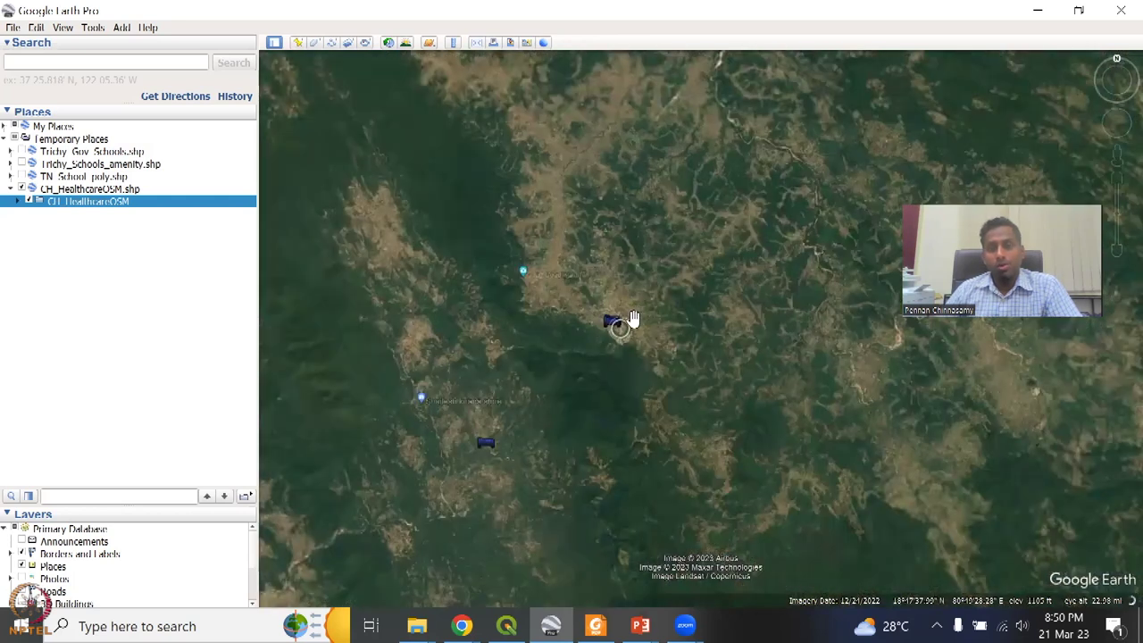
pyautogui.scroll(-2, 636, 321)
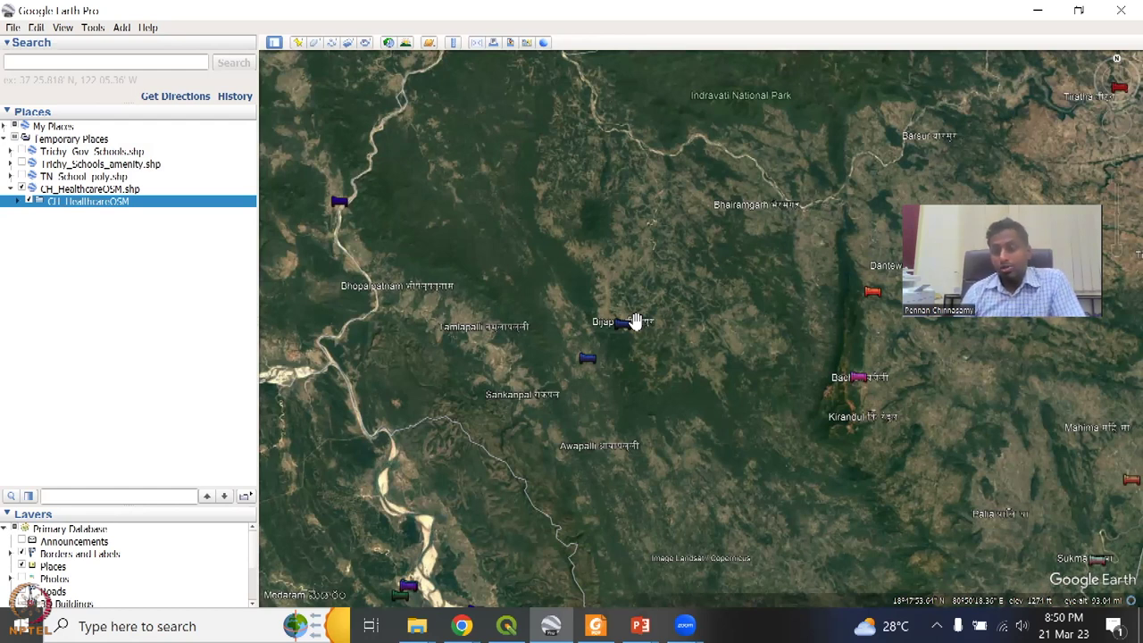
pyautogui.scroll(2, 634, 322)
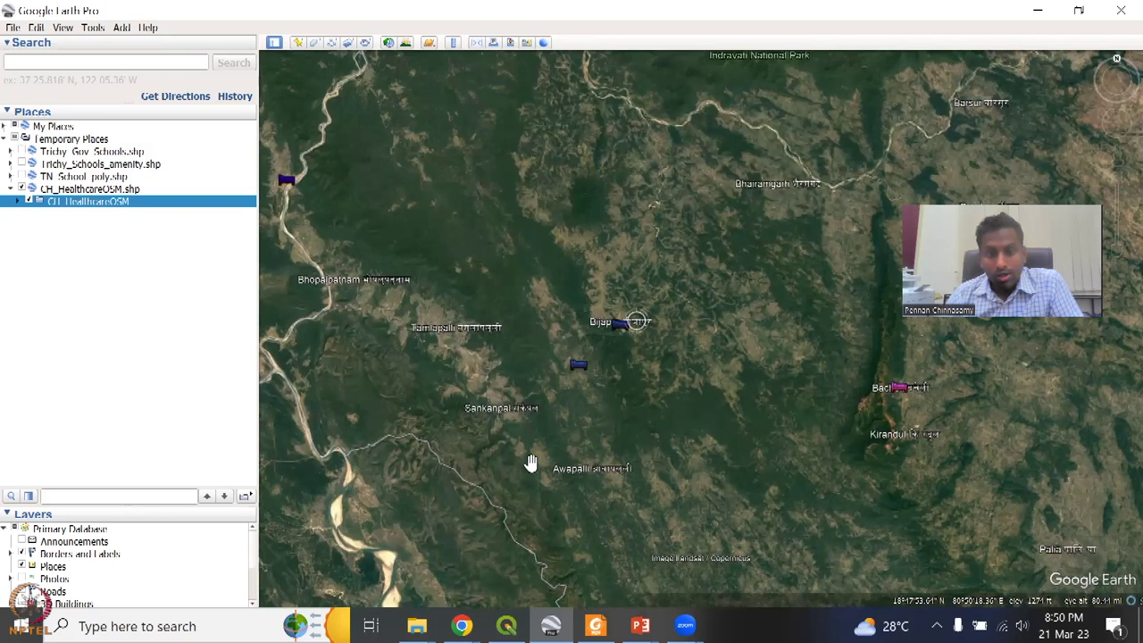
pyautogui.scroll(2, 530, 352)
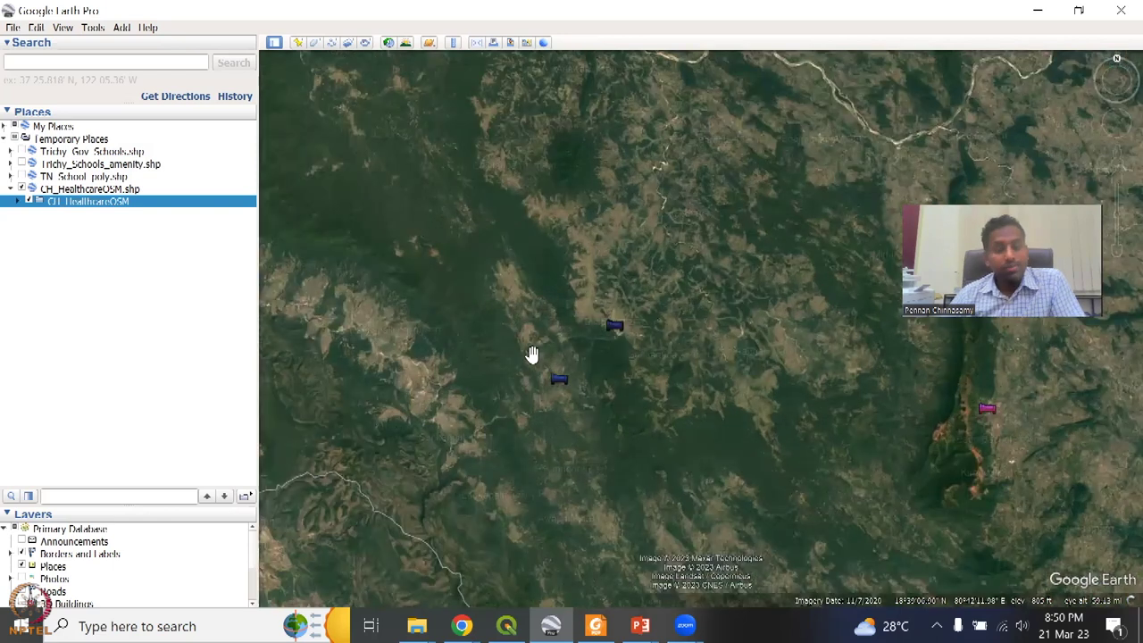
# Step: Display the Trichy_Gov_Schools layer, collapse the TN_School_poly.shp entries, and survey the school markers around Tiruchirappalli
pyautogui.doubleClick(89, 177)
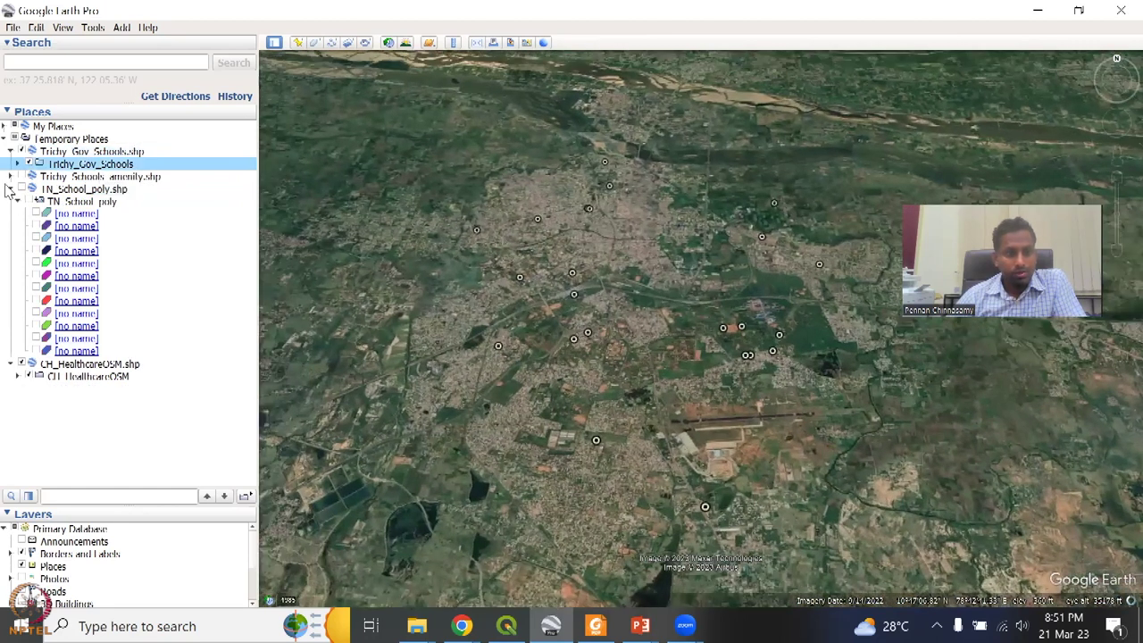
pyautogui.click(9, 190)
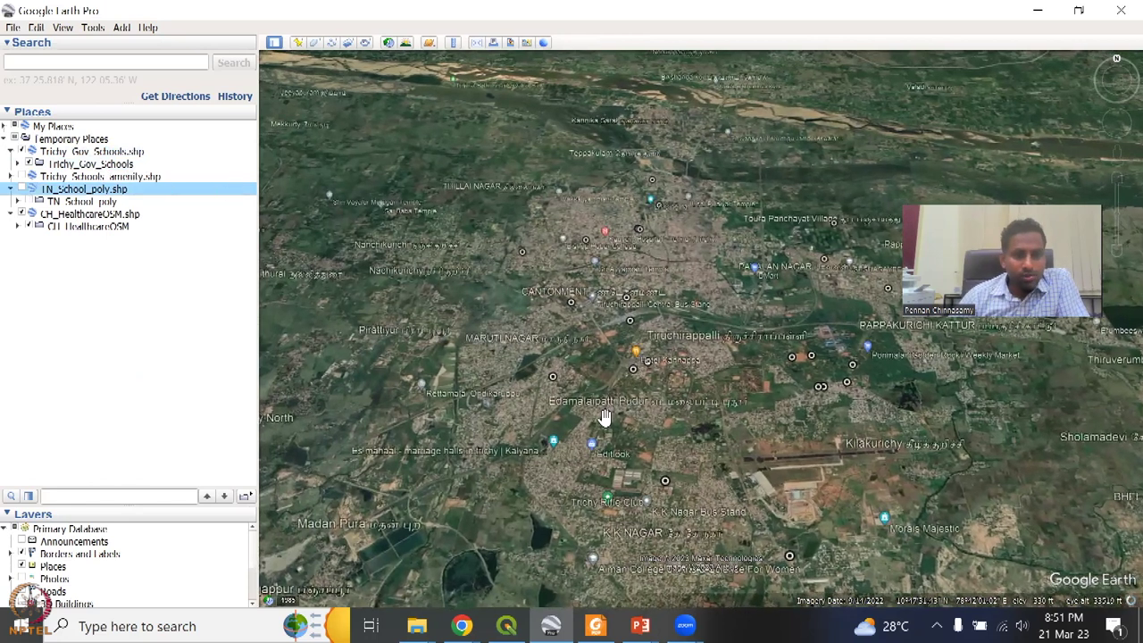
pyautogui.scroll(2, 612, 452)
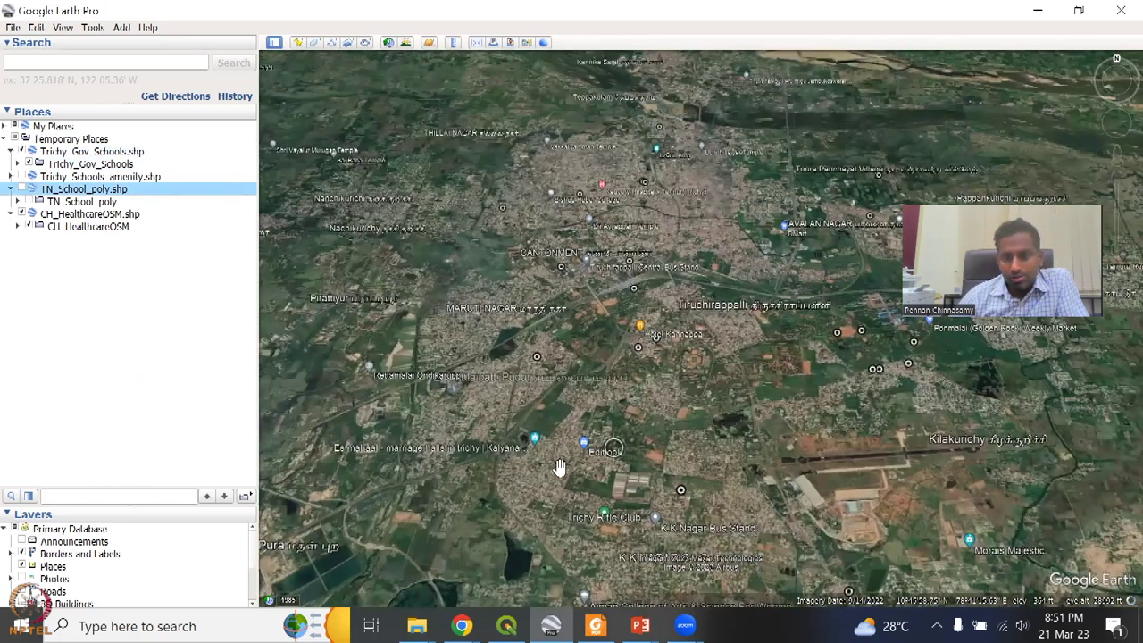
pyautogui.scroll(2, 785, 287)
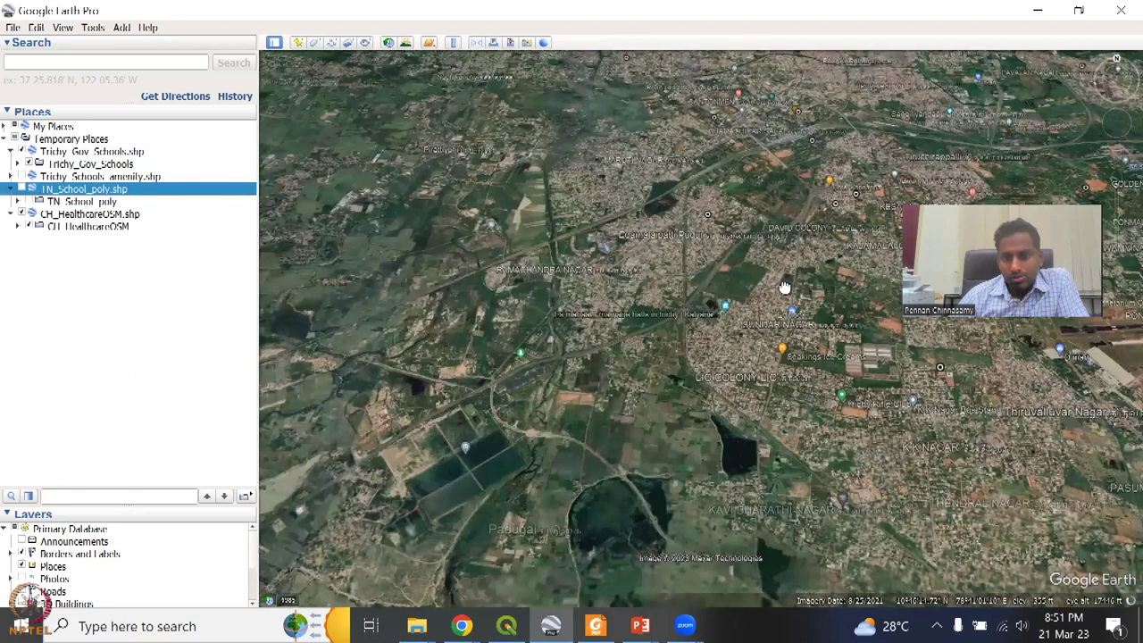
pyautogui.scroll(-1, 690, 392)
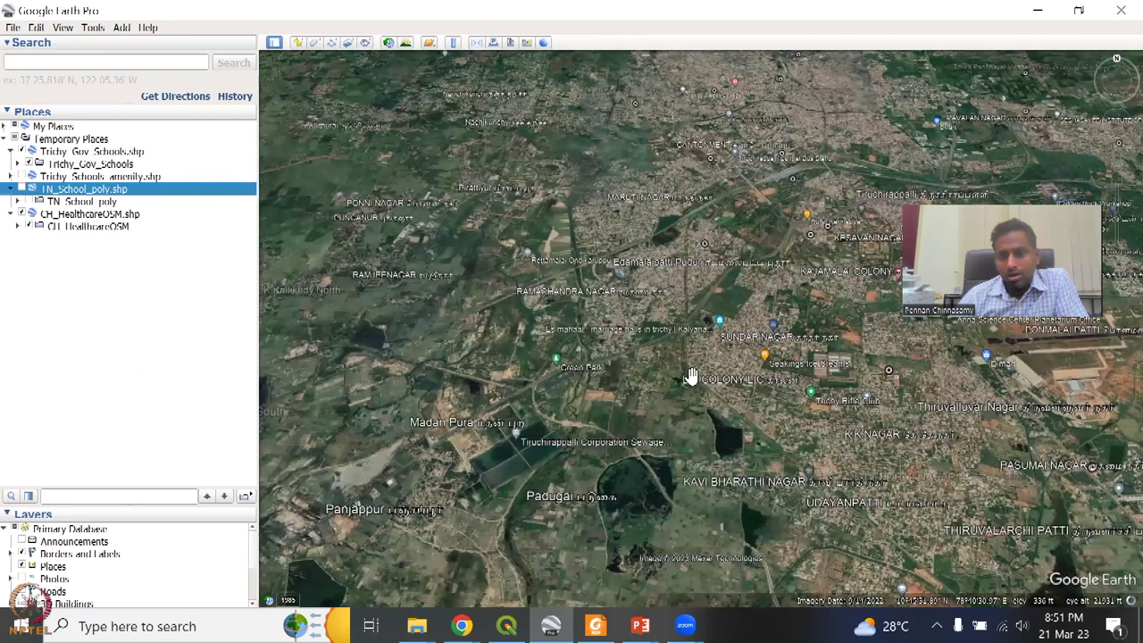
pyautogui.scroll(-1, 688, 384)
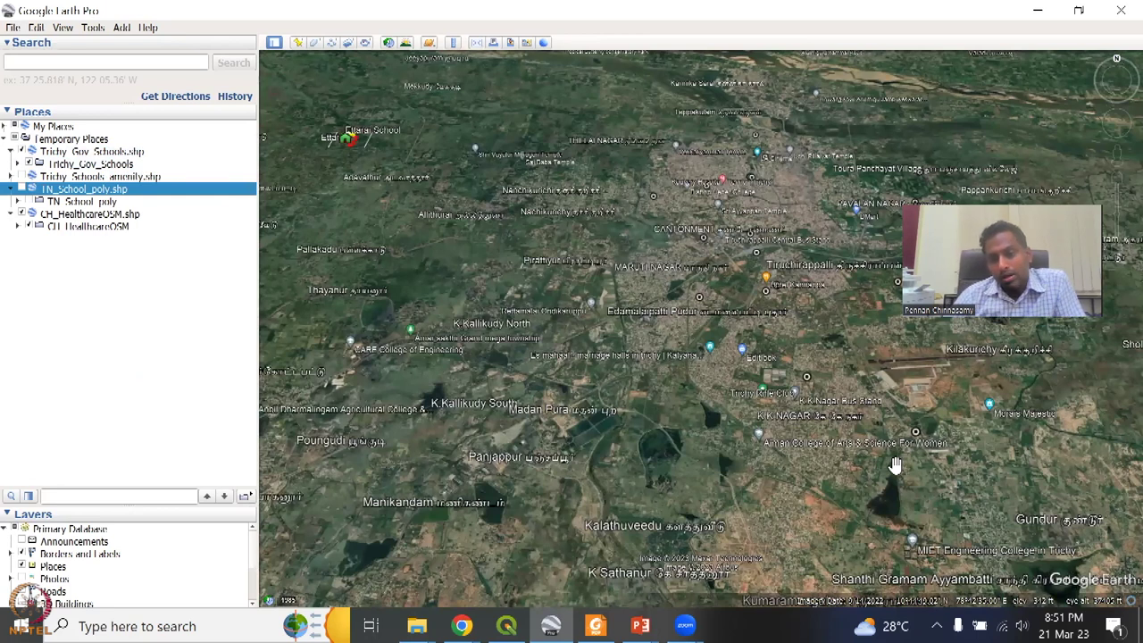
pyautogui.moveTo(853, 511); pyautogui.dragTo(679, 477)
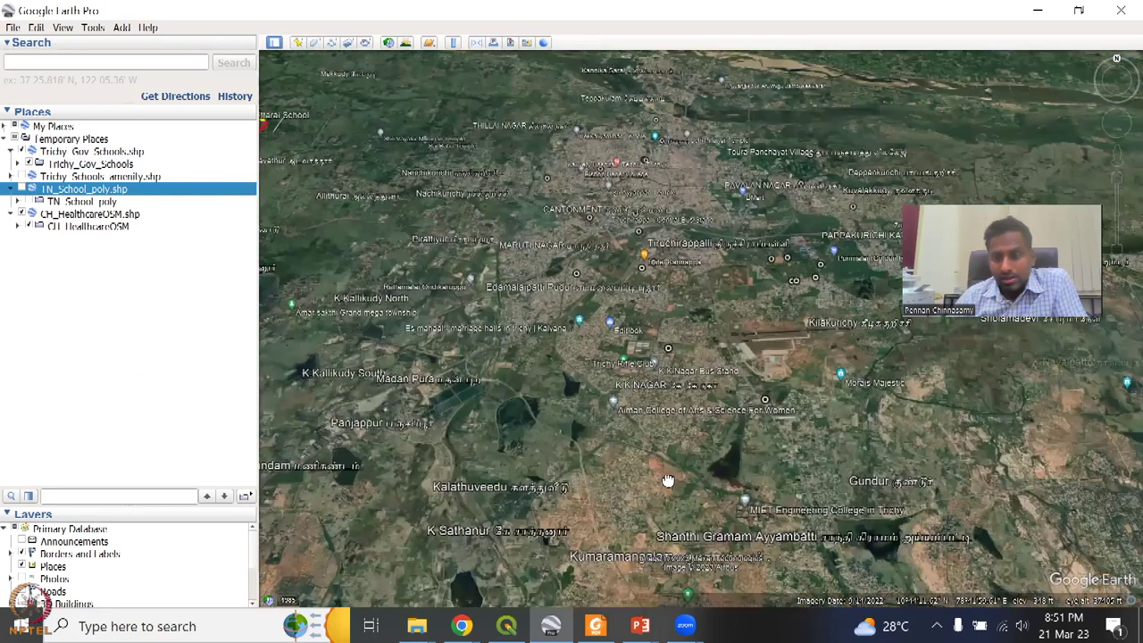
# Step: Compare the school marker south of the airport with the ABBOT MARCEL RC Higher Secondary School grounds
pyautogui.scroll(3, 692, 418)
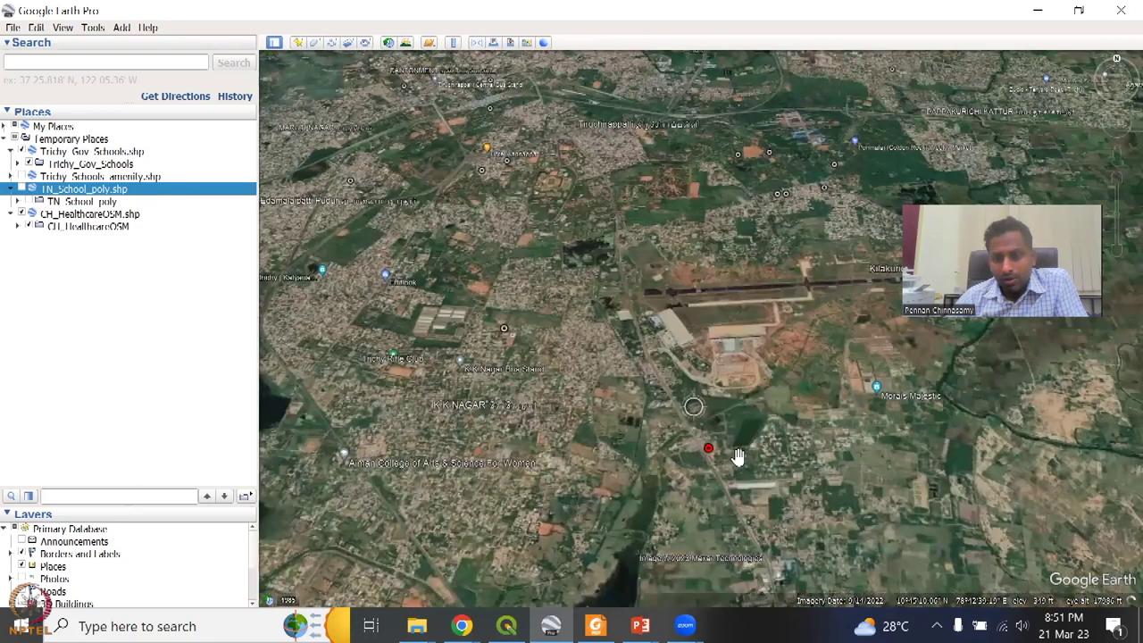
pyautogui.scroll(3, 738, 456)
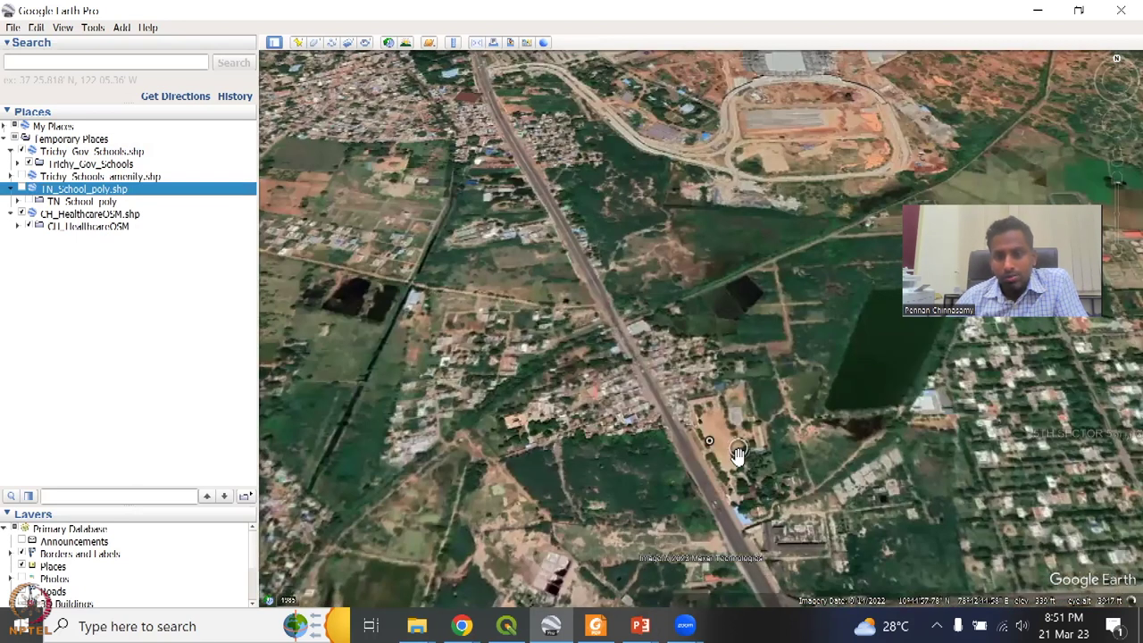
pyautogui.scroll(2, 737, 451)
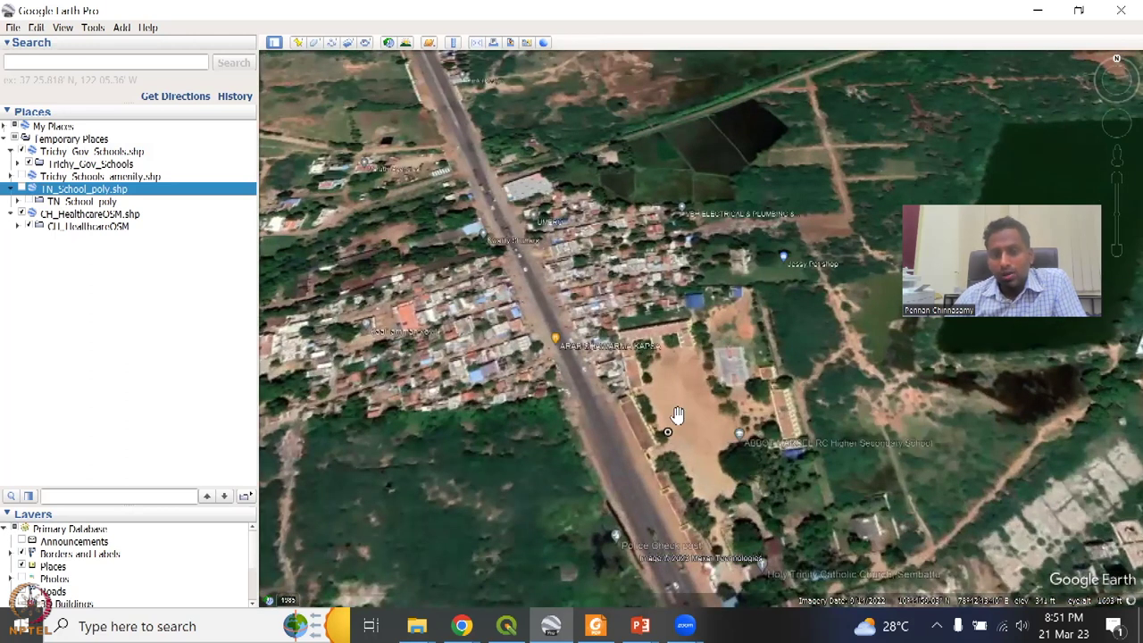
pyautogui.scroll(1, 691, 435)
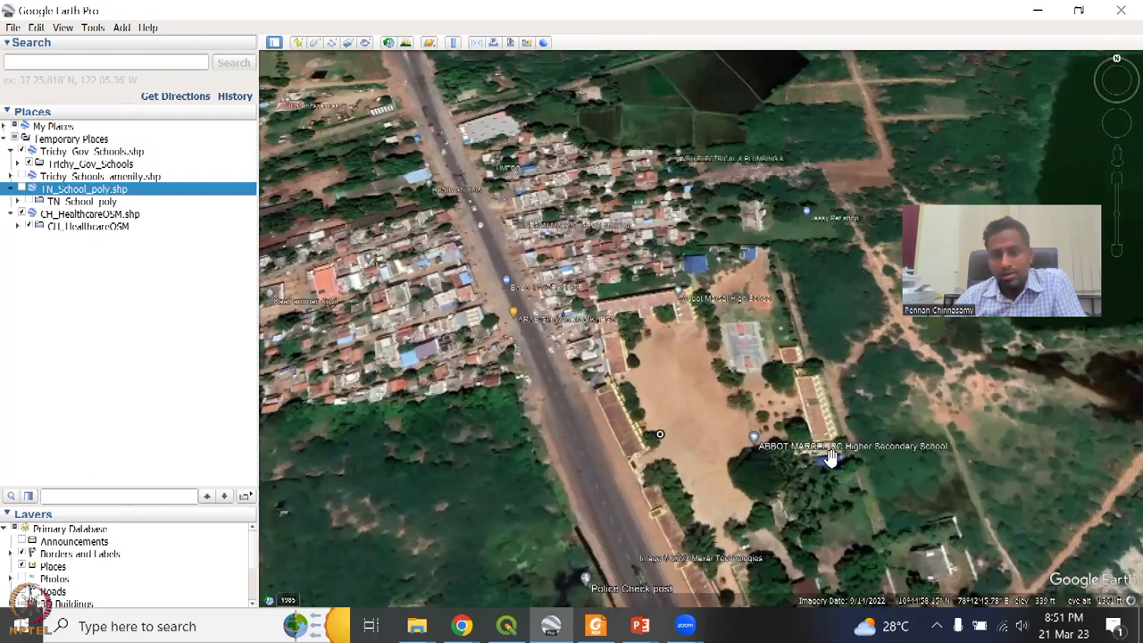
pyautogui.scroll(-1, 762, 463)
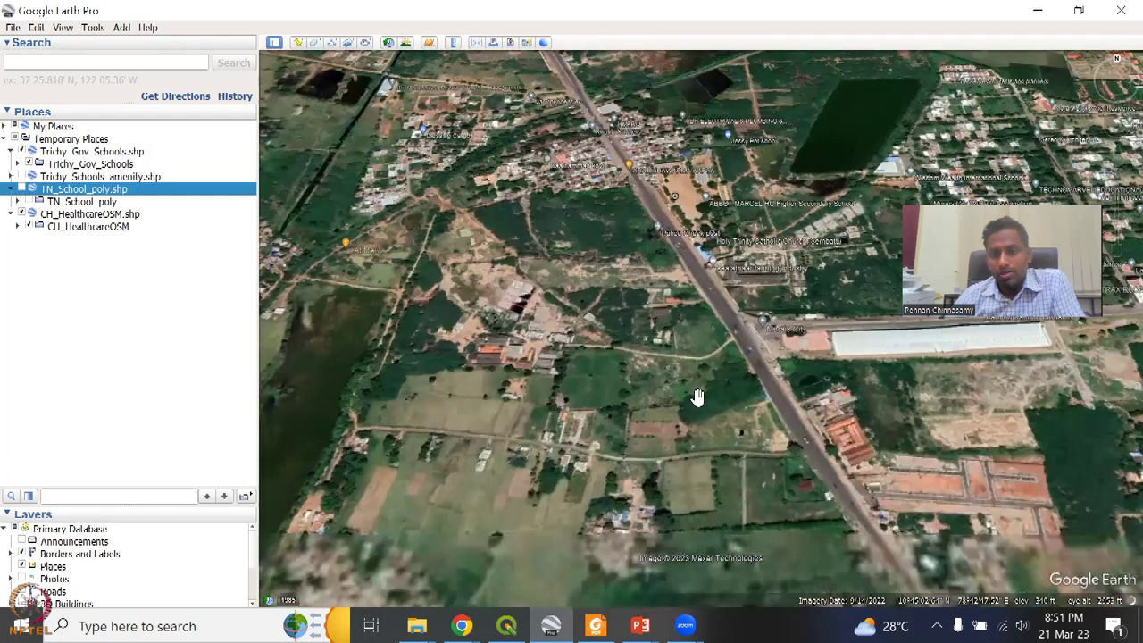
# Step: Locate the government school point at Holy Cross girls higher secondary school in Ponmalai and examine its buildings and surroundings
pyautogui.scroll(-1, 697, 393)
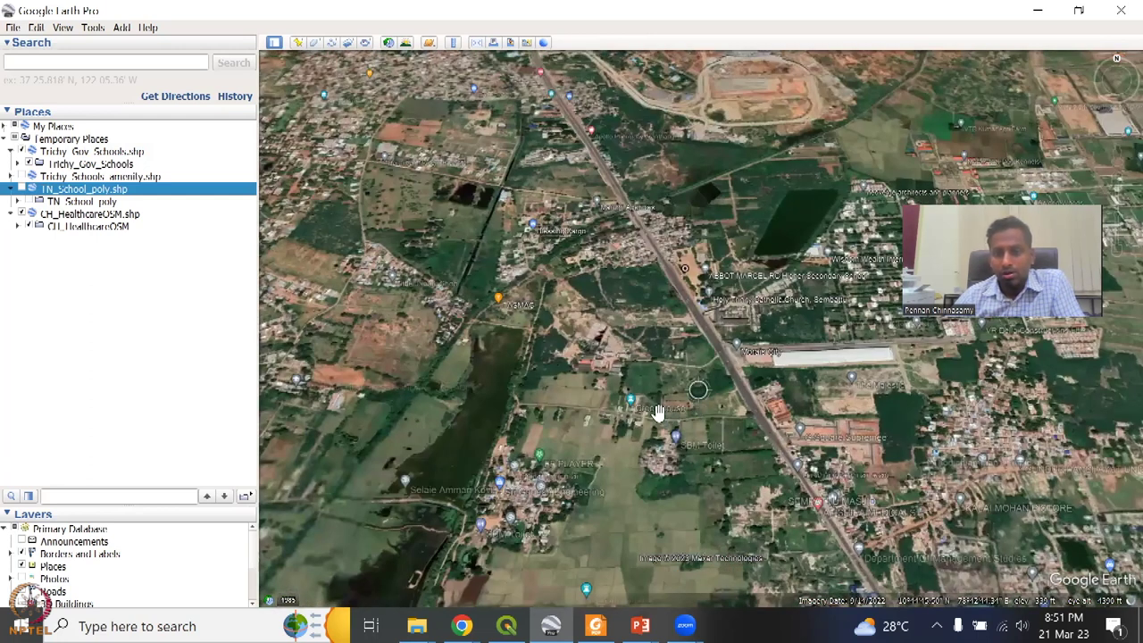
pyautogui.scroll(-3, 666, 424)
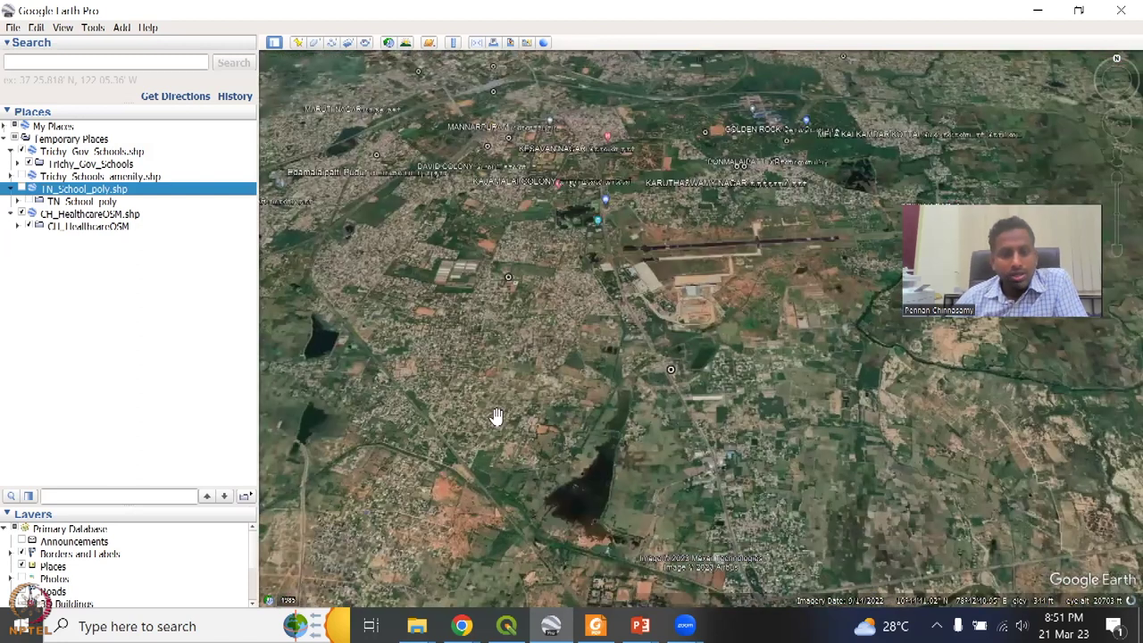
pyautogui.scroll(-2, 566, 520)
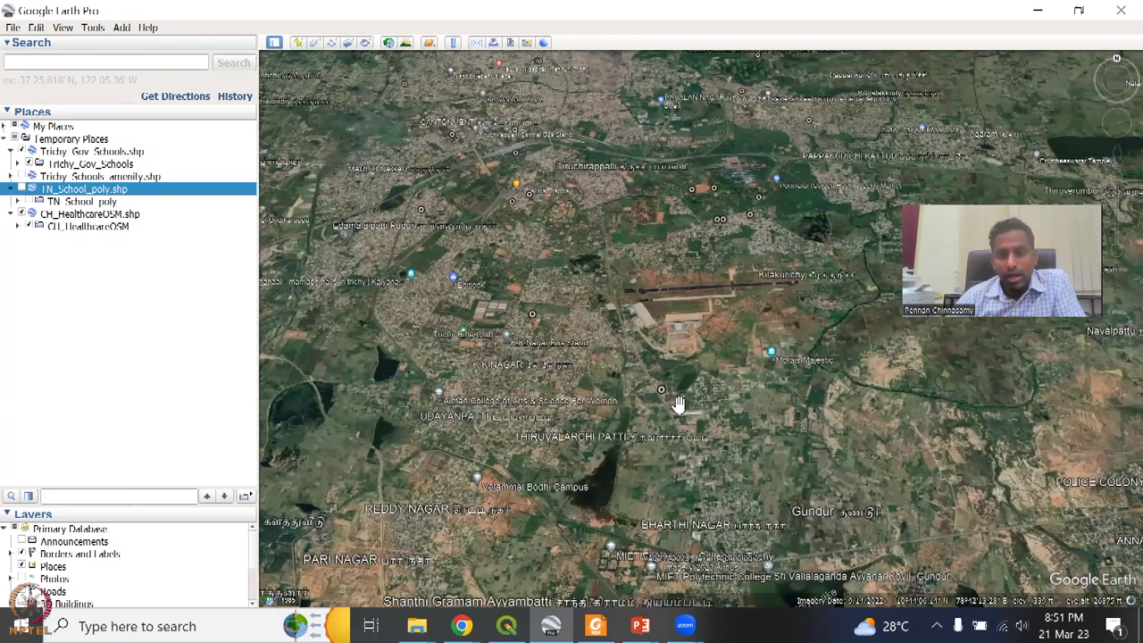
pyautogui.scroll(2, 676, 402)
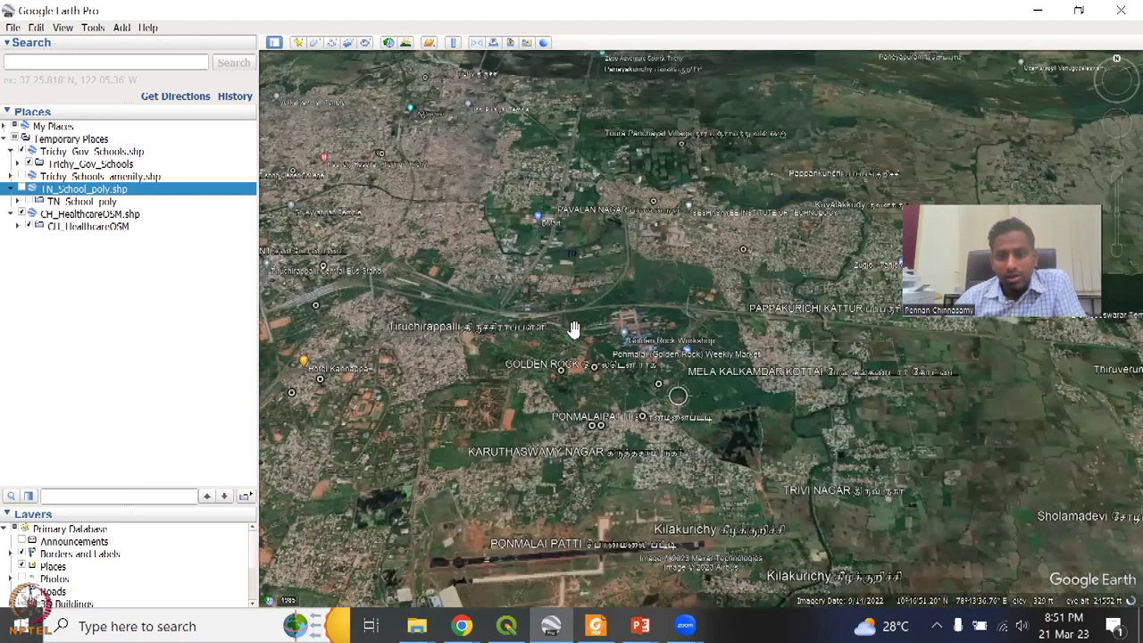
pyautogui.doubleClick(669, 385)
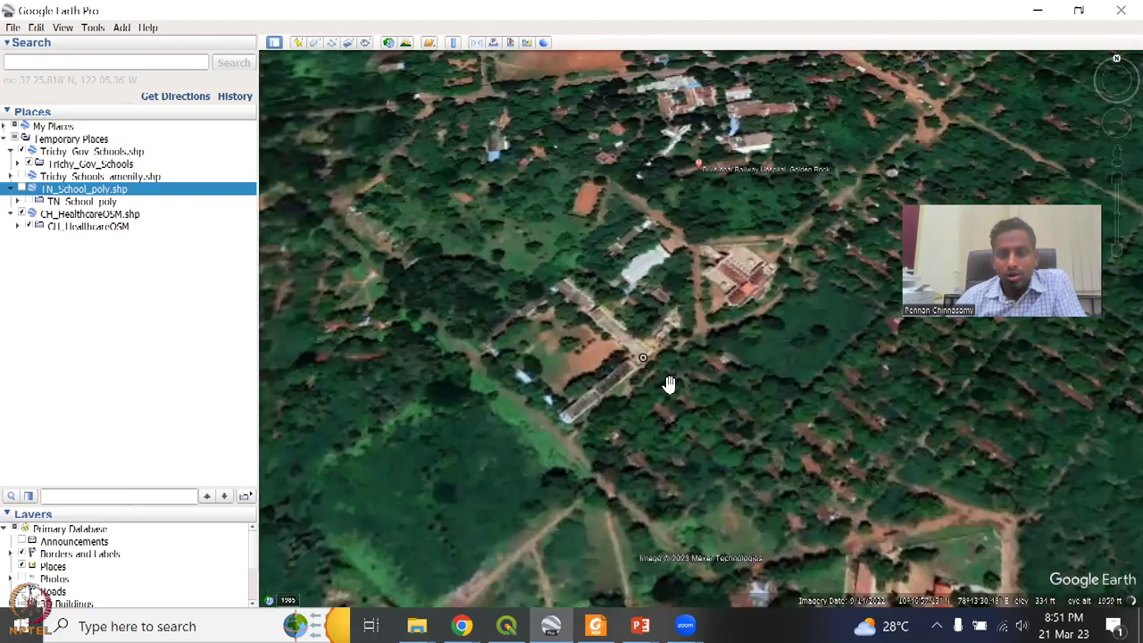
pyautogui.scroll(1, 543, 357)
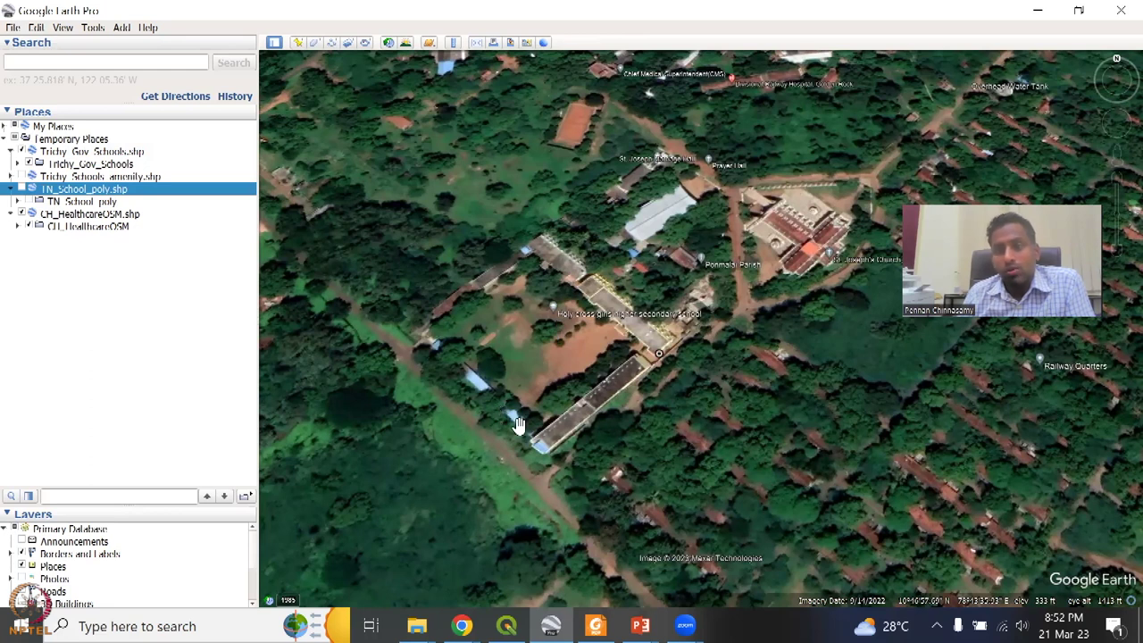
pyautogui.scroll(-2, 549, 473)
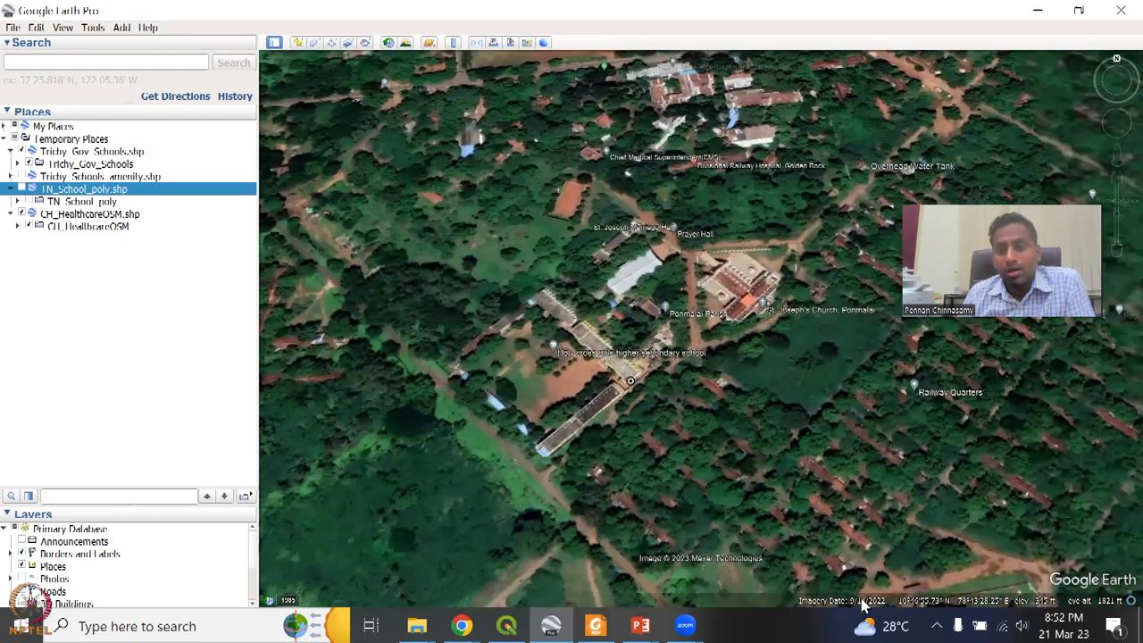
pyautogui.scroll(-2, 581, 428)
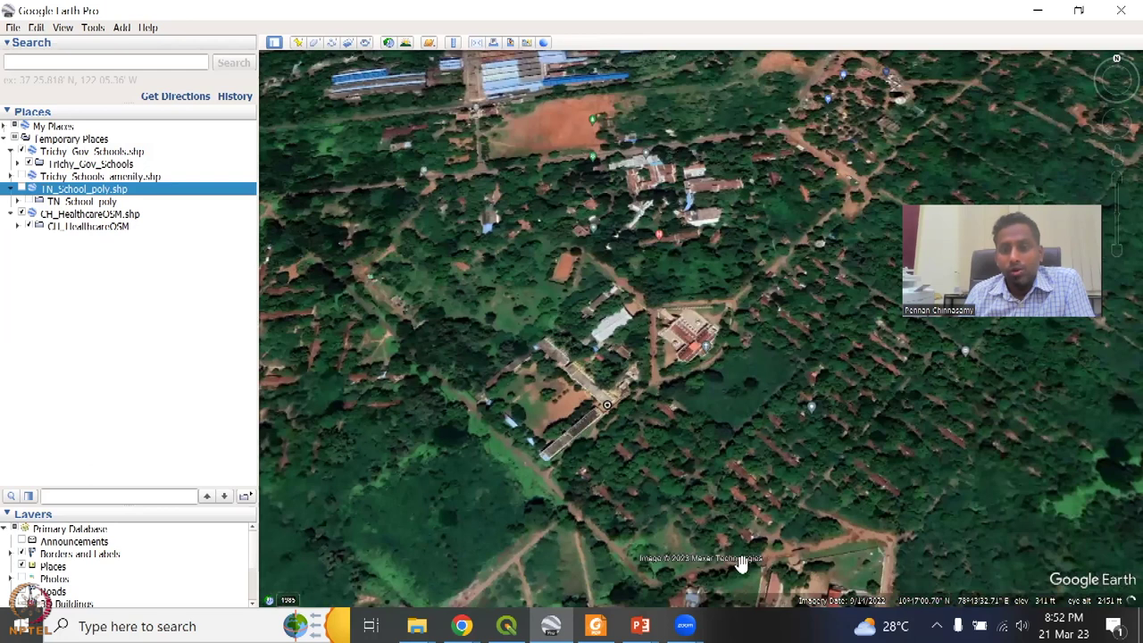
pyautogui.moveTo(583, 454); pyautogui.dragTo(675, 522)
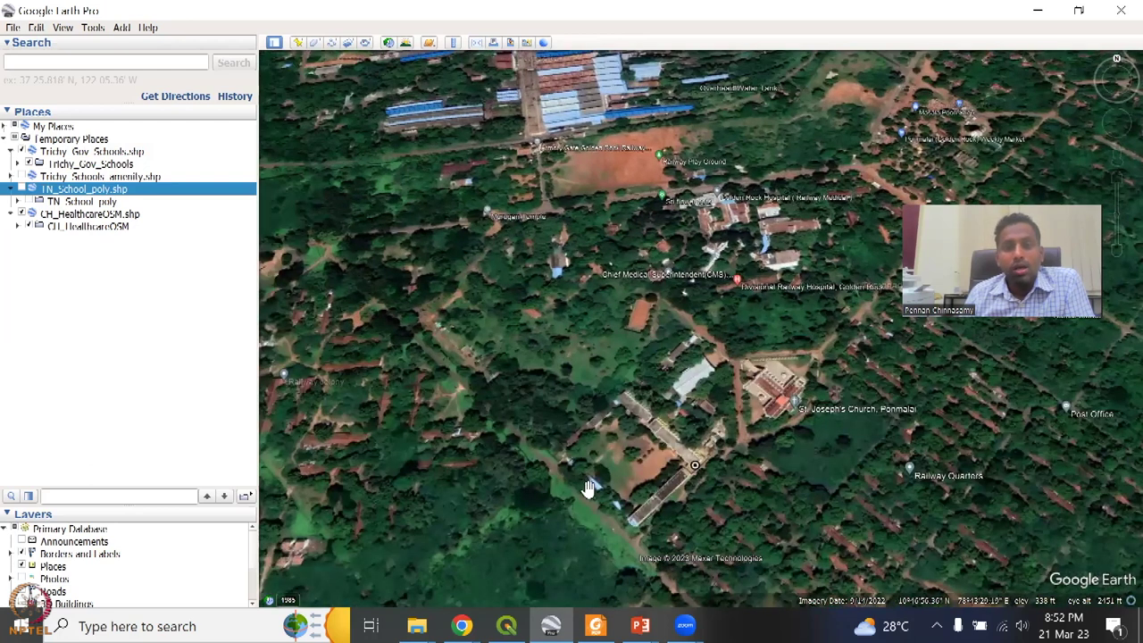
pyautogui.scroll(-2, 506, 333)
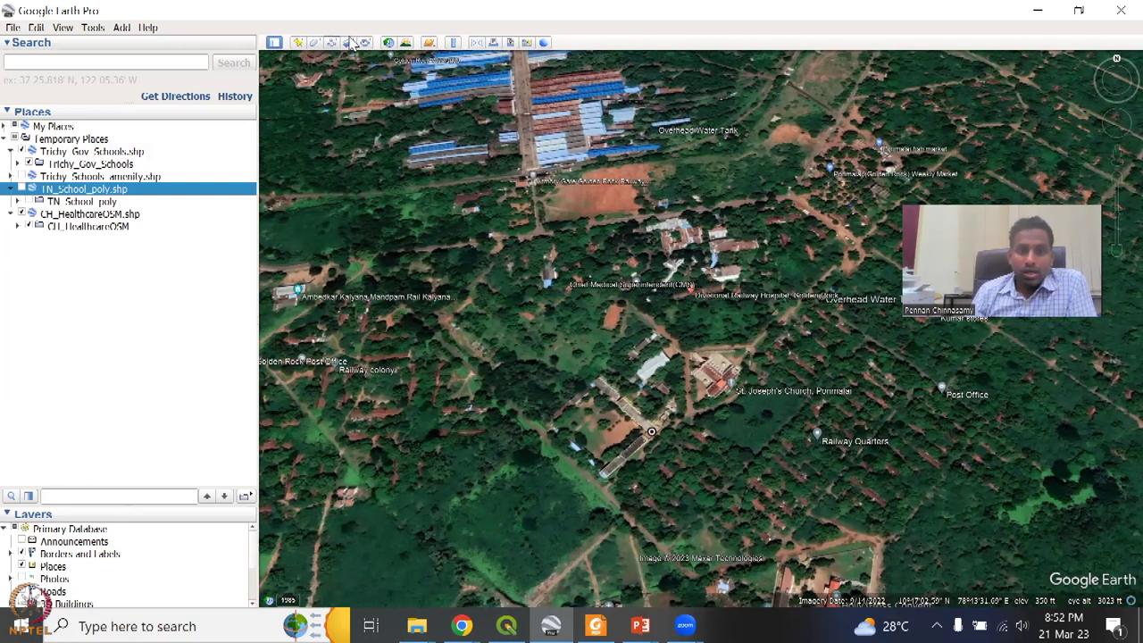
# Step: Measure a circular area of about 983 m radius centred on the school point with the Ruler
pyautogui.click(454, 43)
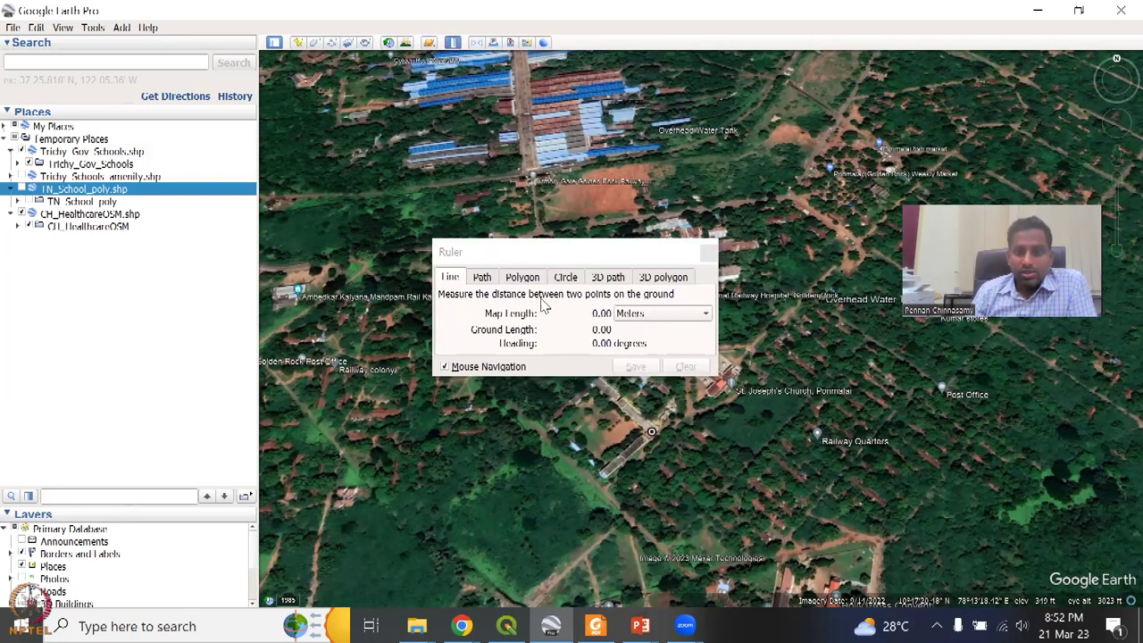
pyautogui.click(573, 273)
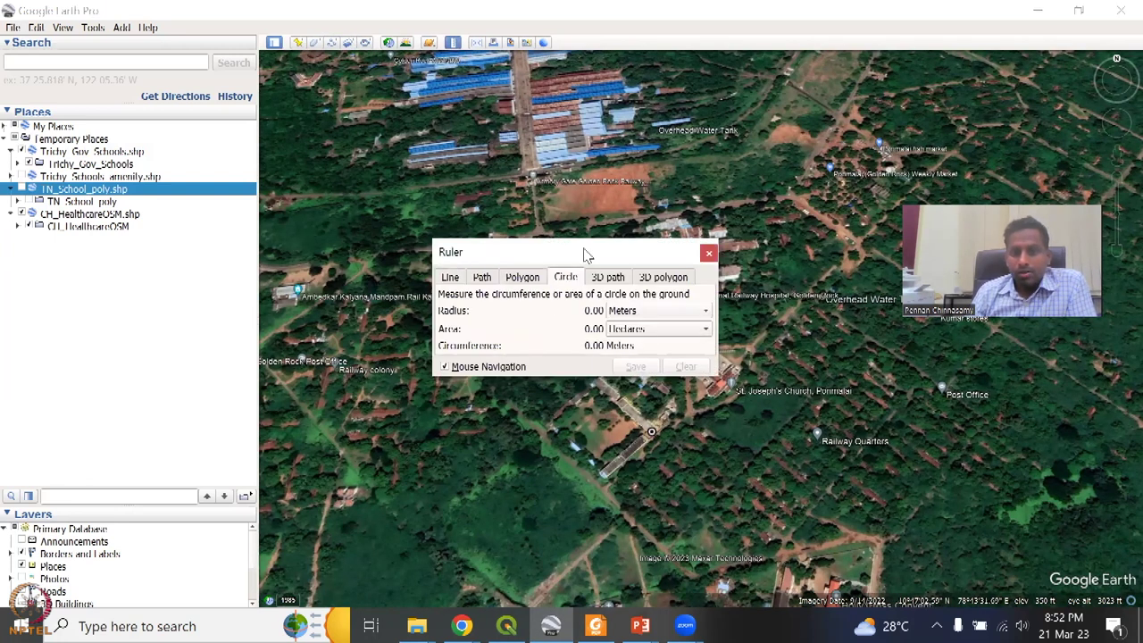
pyautogui.moveTo(585, 255); pyautogui.dragTo(313, 62)
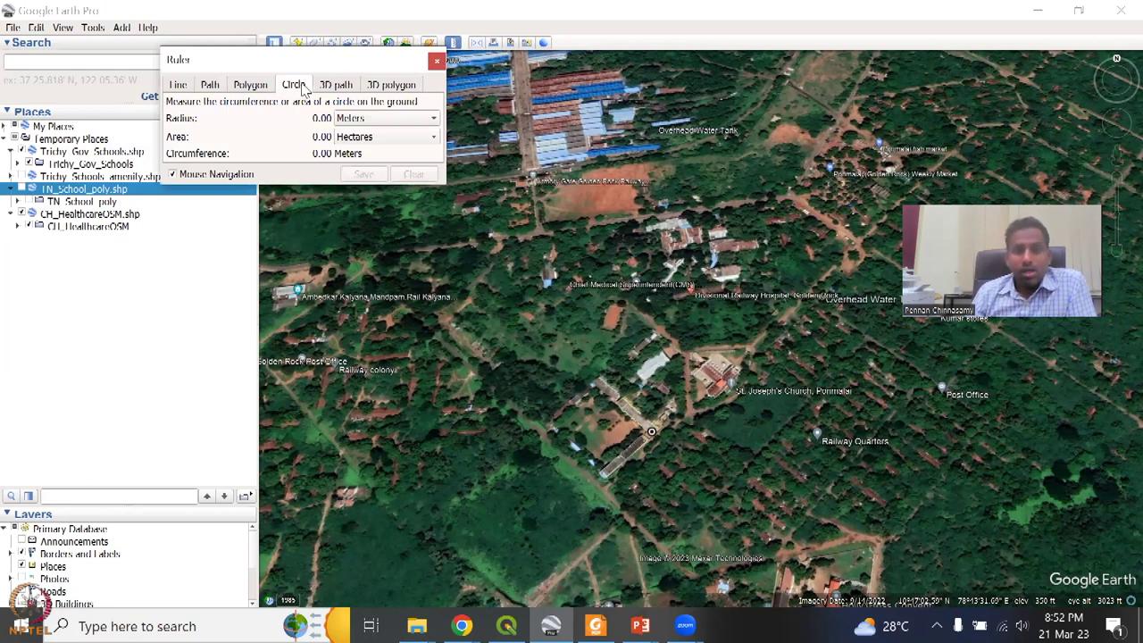
pyautogui.click(652, 431)
pyautogui.moveTo(708, 364); pyautogui.dragTo(769, 312)
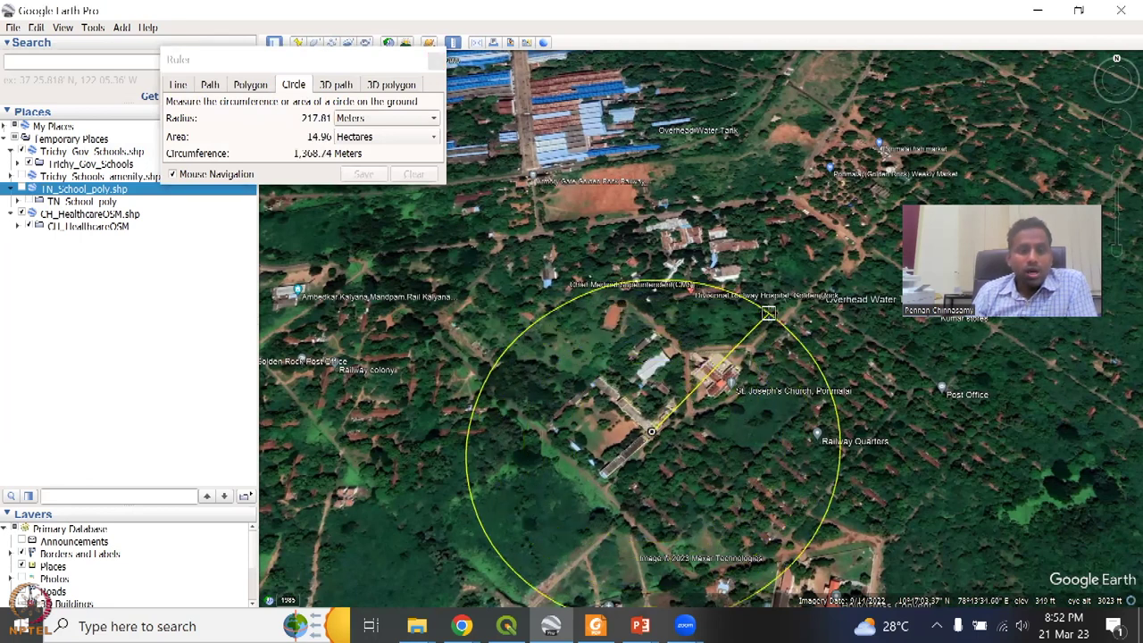
pyautogui.moveTo(769, 313); pyautogui.dragTo(856, 245)
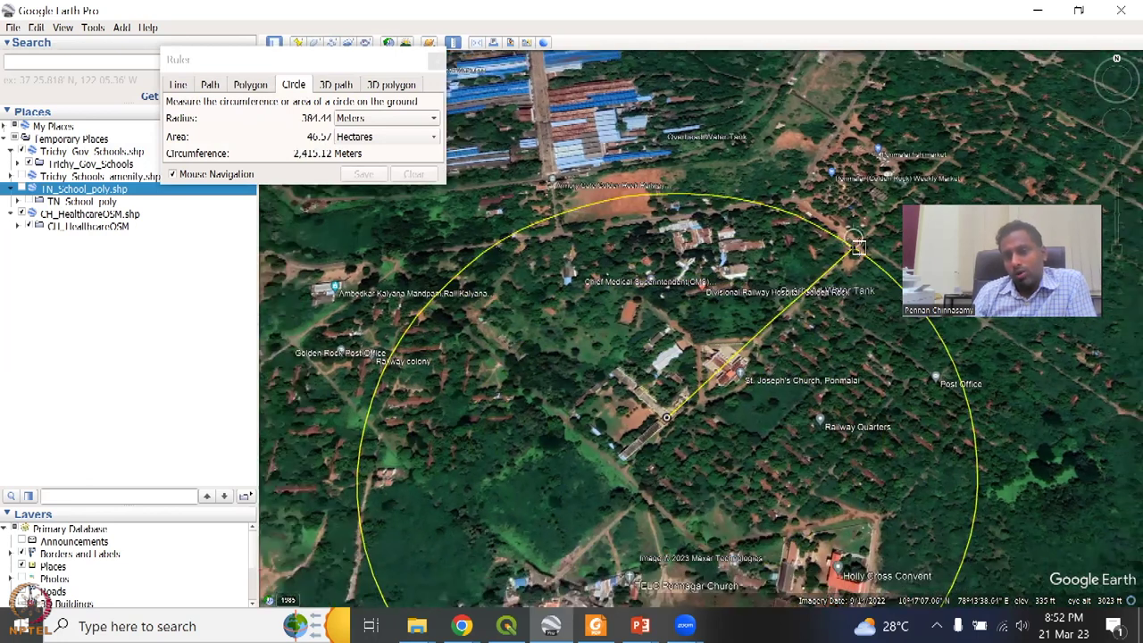
pyautogui.scroll(-2, 858, 241)
pyautogui.moveTo(862, 253); pyautogui.dragTo(893, 231)
pyautogui.scroll(-2, 891, 230)
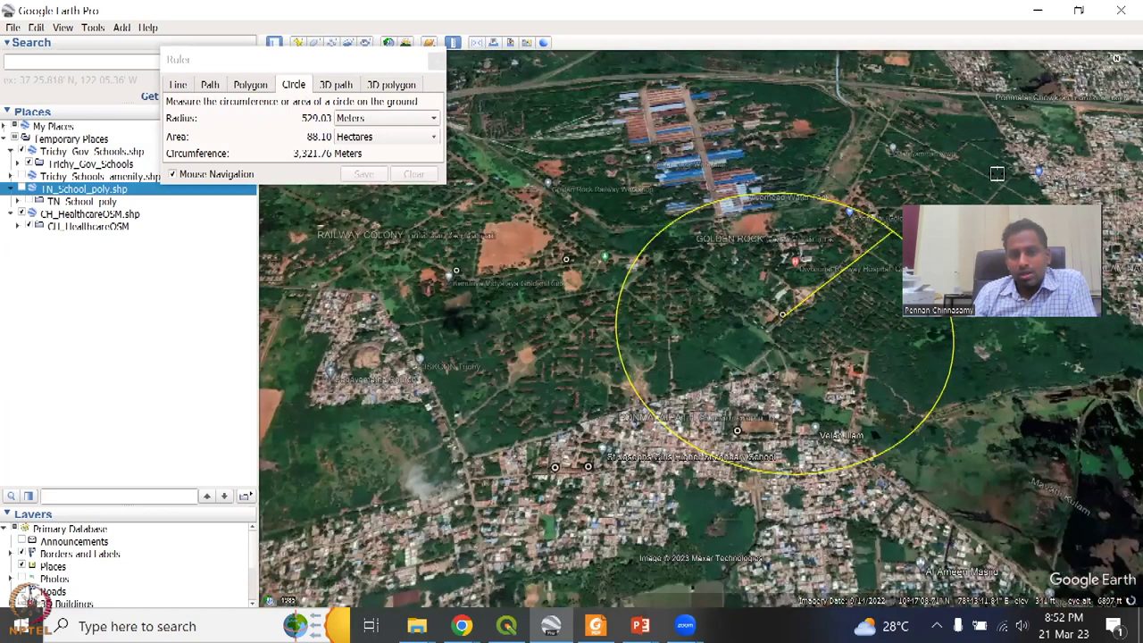
pyautogui.moveTo(1014, 171); pyautogui.dragTo(1000, 189)
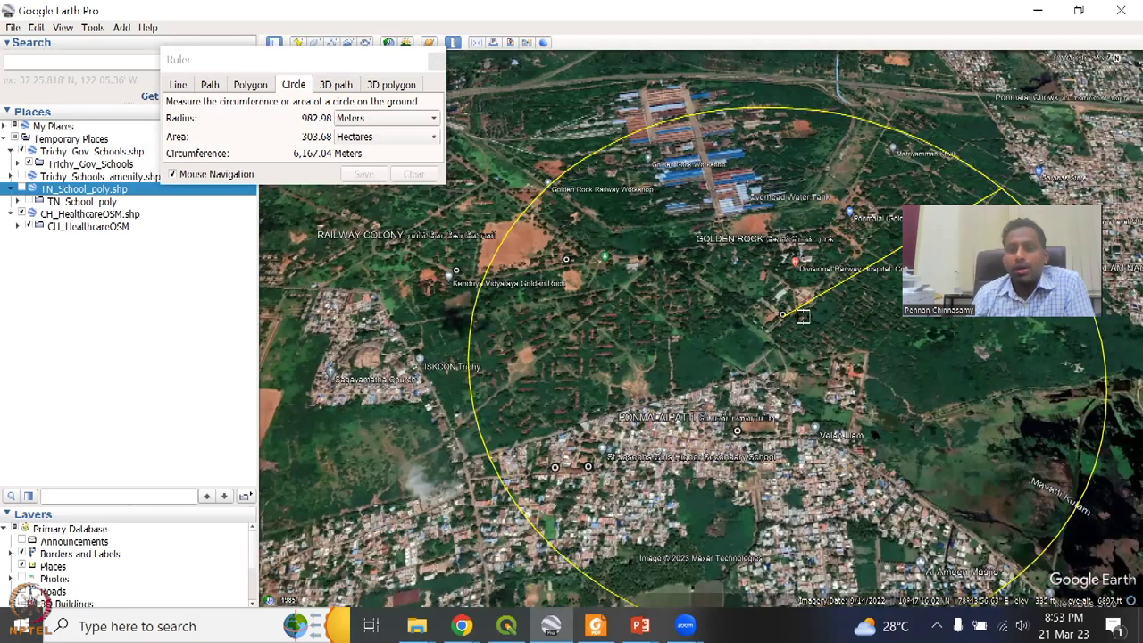
# Step: Measure a smaller circle of about 116 m radius around the same school point, and close the Ruler
pyautogui.moveTo(824, 298)
pyautogui.mouseDown()
pyautogui.moveTo(817, 284)
pyautogui.moveTo(835, 275)
pyautogui.moveTo(809, 297)
pyautogui.mouseUp()
pyautogui.scroll(2, 827, 288)
pyautogui.scroll(2, 808, 298)
pyautogui.moveTo(817, 251); pyautogui.dragTo(817, 255)
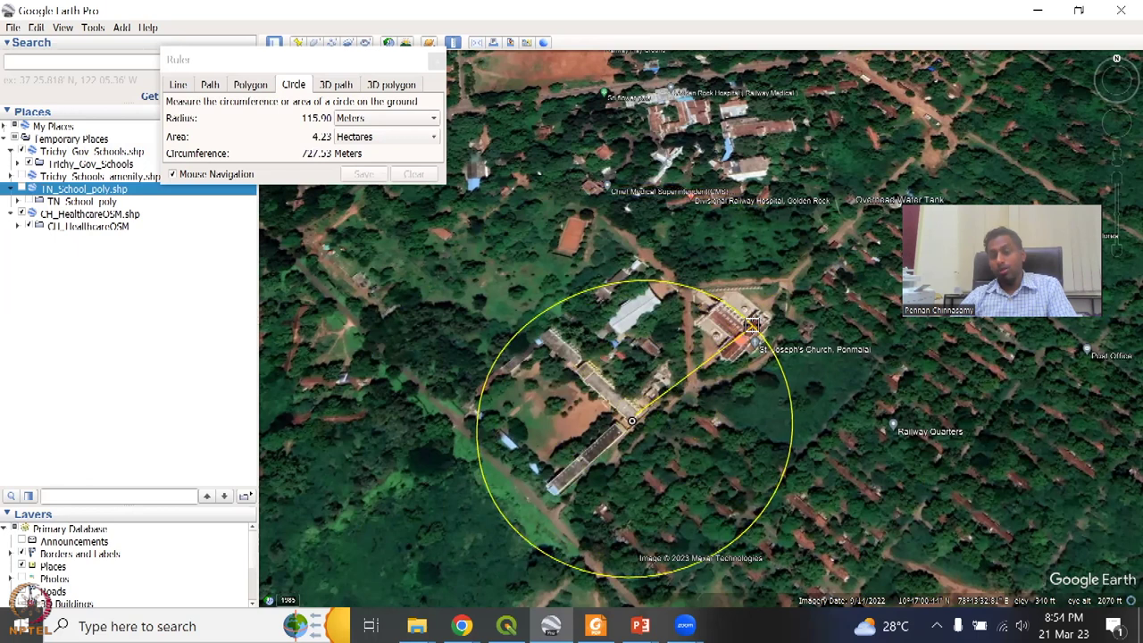
pyautogui.click(435, 60)
# Step: Turn on the TN_School_poly layer, expand its list of polygons and fly to its full extent
pyautogui.click(29, 202)
pyautogui.click(22, 190)
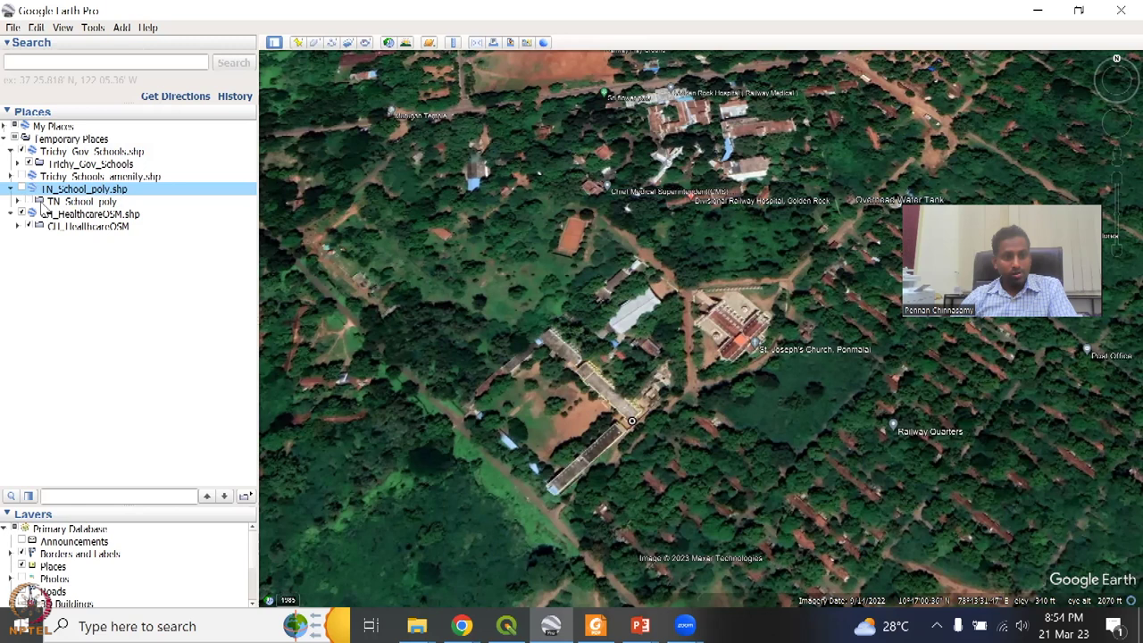
pyautogui.click(37, 203)
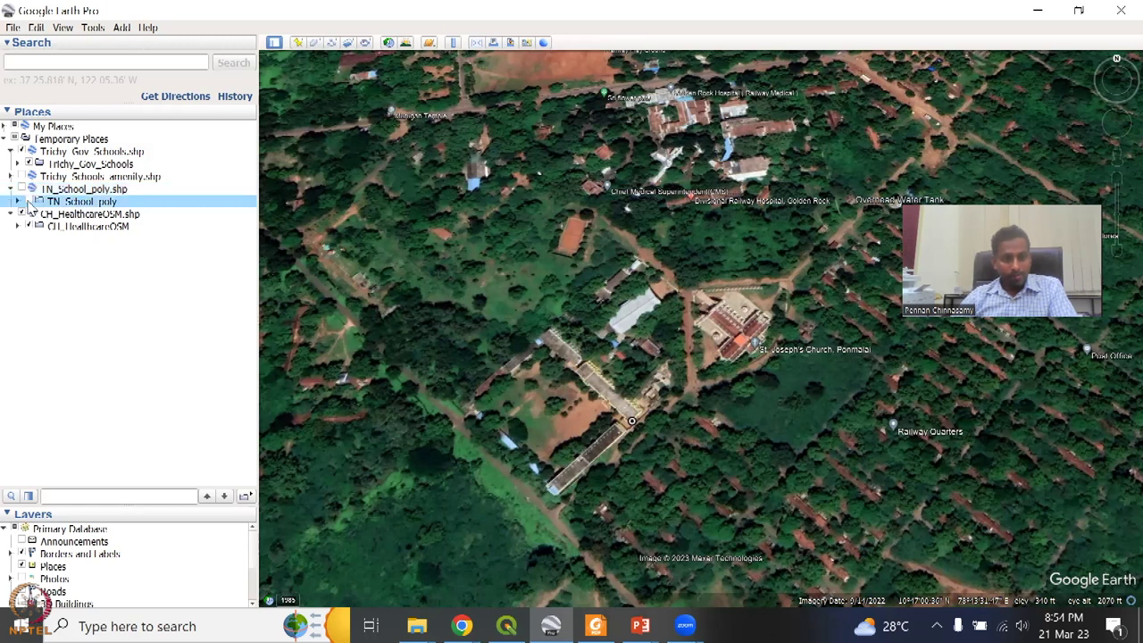
pyautogui.doubleClick(80, 202)
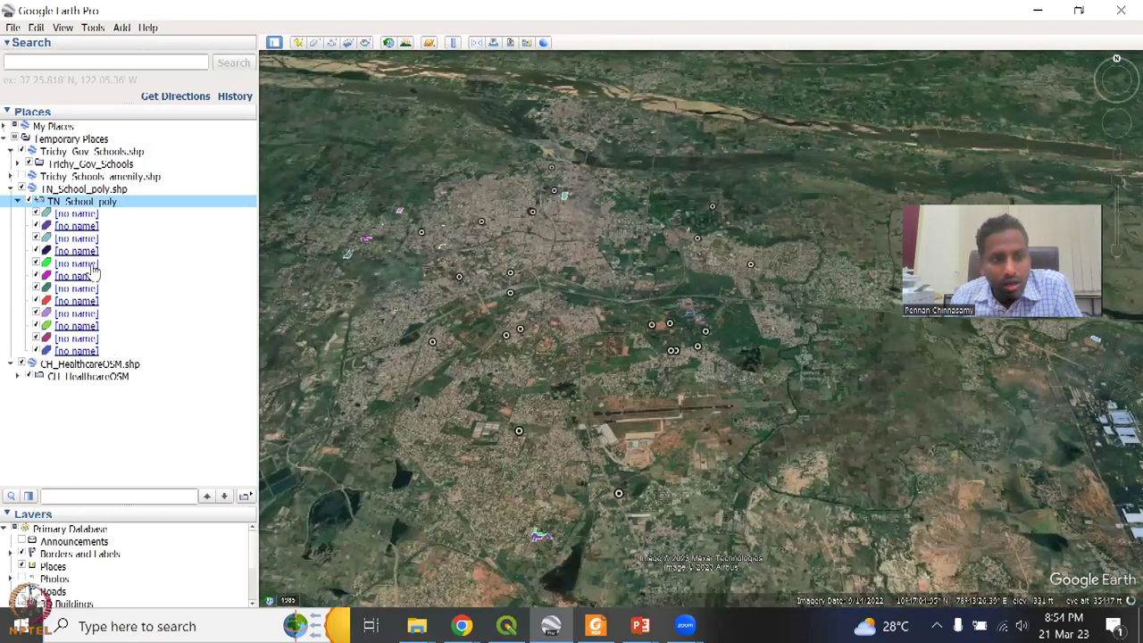
# Step: View the attributes of the bright green school polygon, and examine its location and the surrounding neighbourhood
pyautogui.click(92, 267)
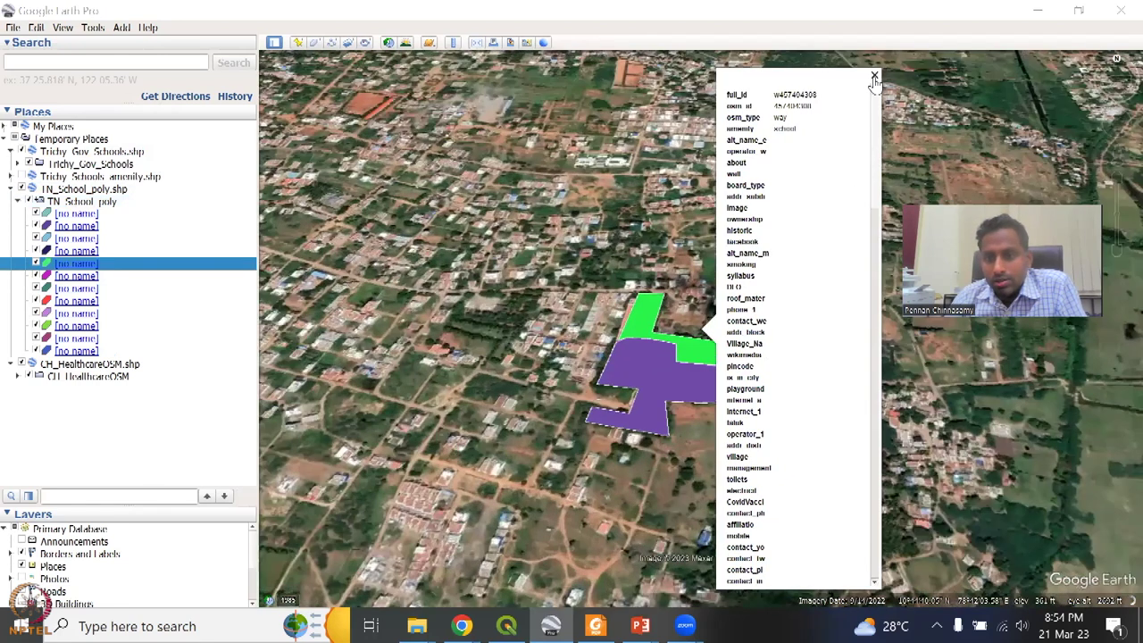
pyautogui.click(854, 76)
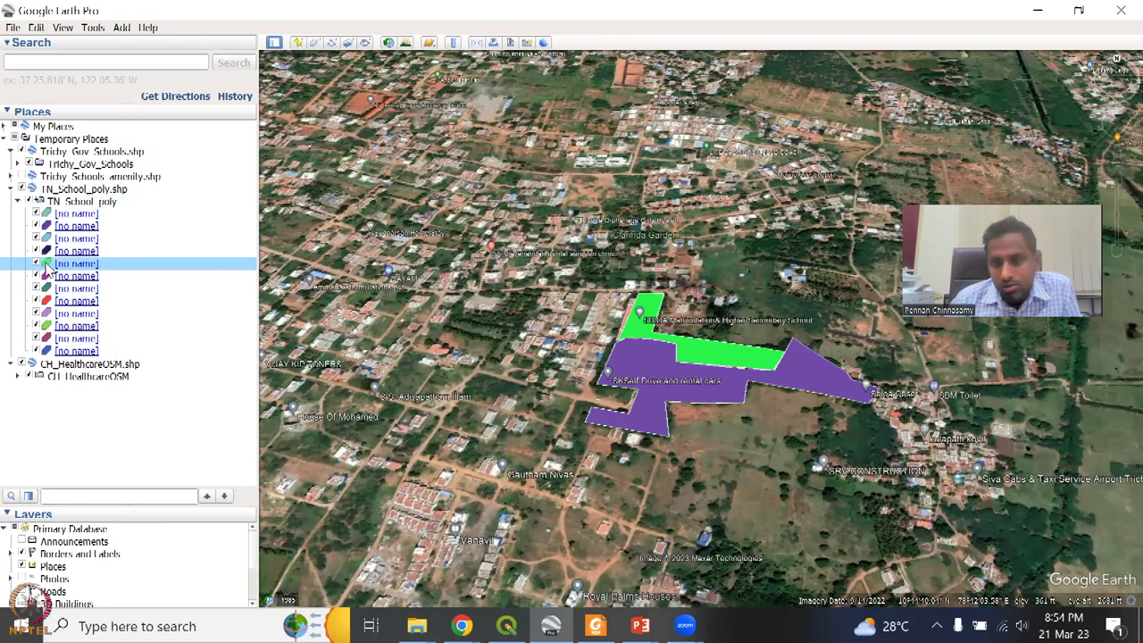
pyautogui.moveTo(631, 566); pyautogui.dragTo(480, 258)
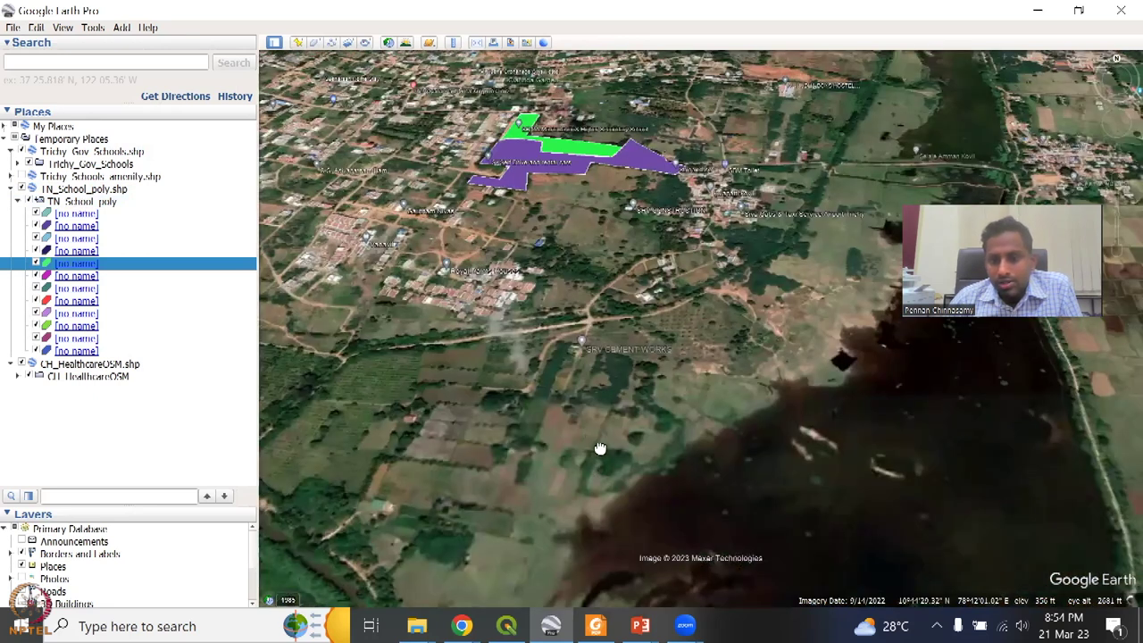
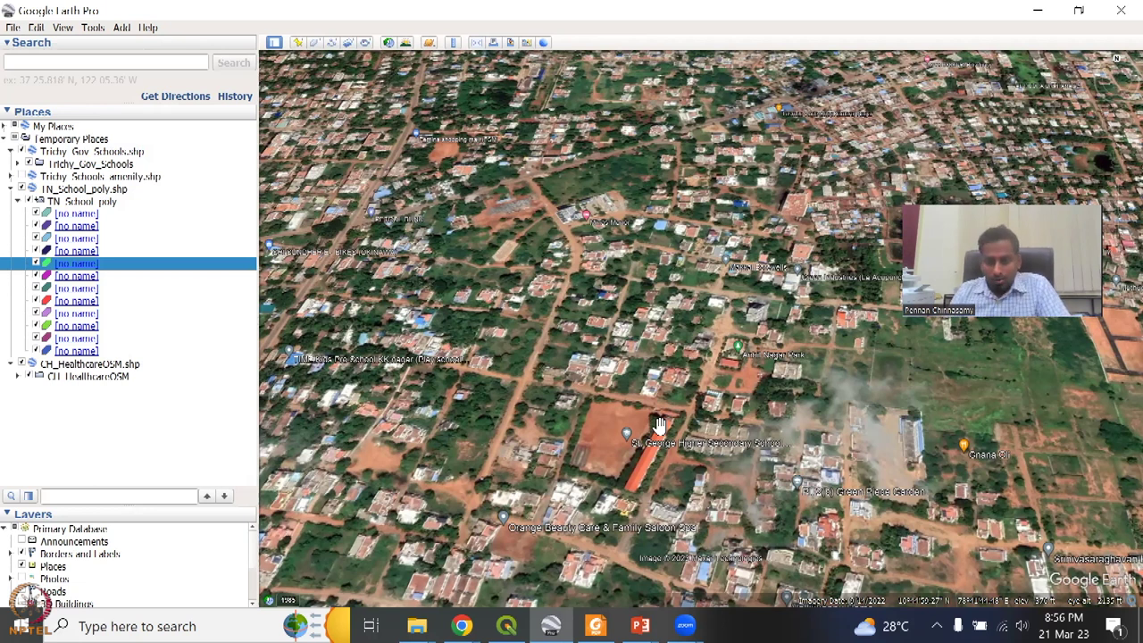
pyautogui.click(125, 276)
pyautogui.doubleClick(125, 265)
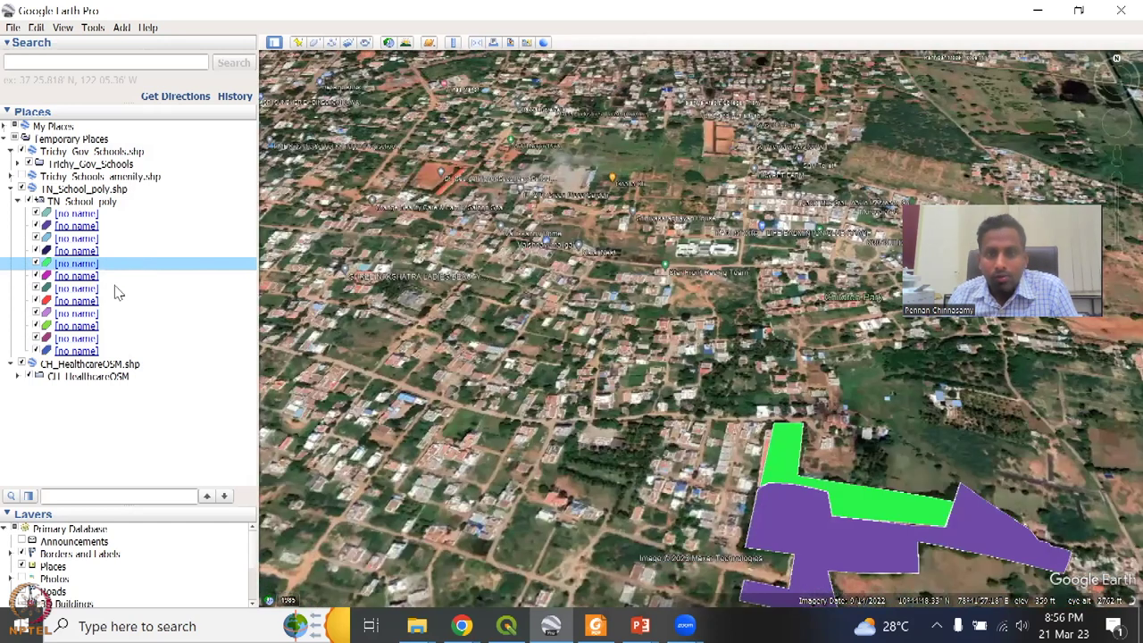
# Step: Fly to the teal school polygon at Amrita Vidyalayam and lower its area opacity to make the fill semi-transparent
pyautogui.doubleClick(117, 291)
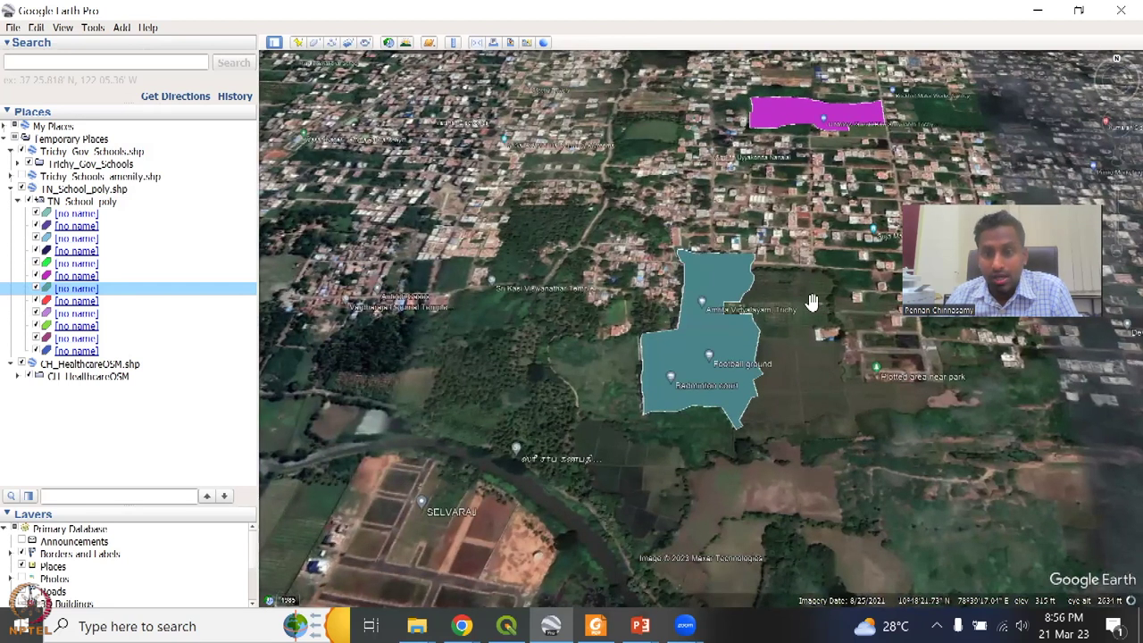
pyautogui.rightClick(52, 291)
pyautogui.click(112, 445)
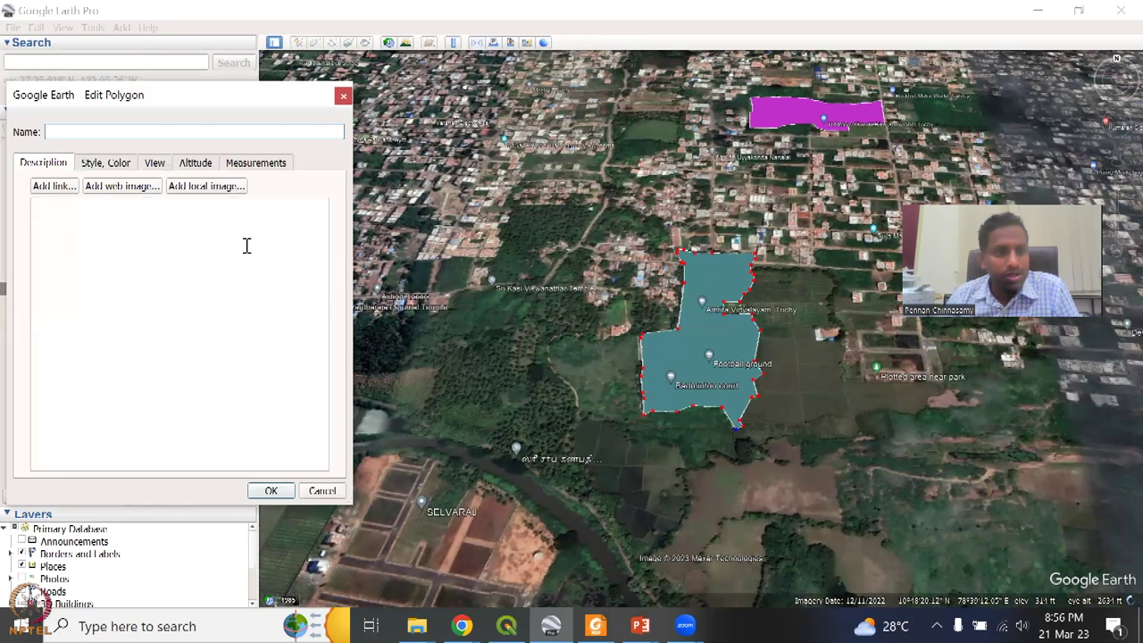
pyautogui.click(107, 166)
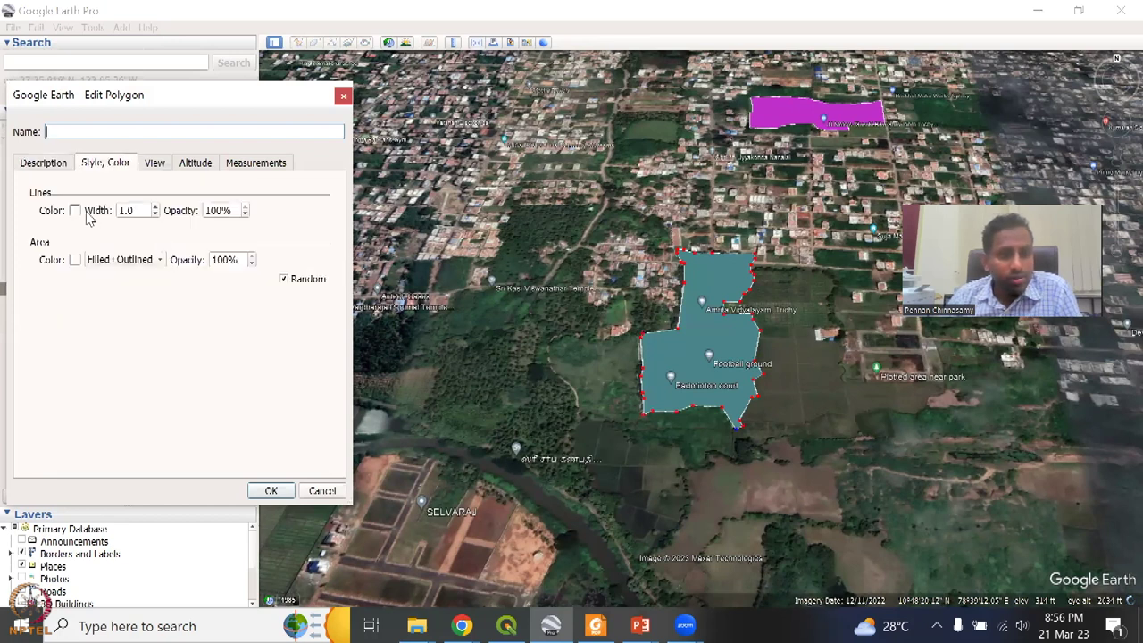
pyautogui.moveTo(238, 260); pyautogui.dragTo(178, 250)
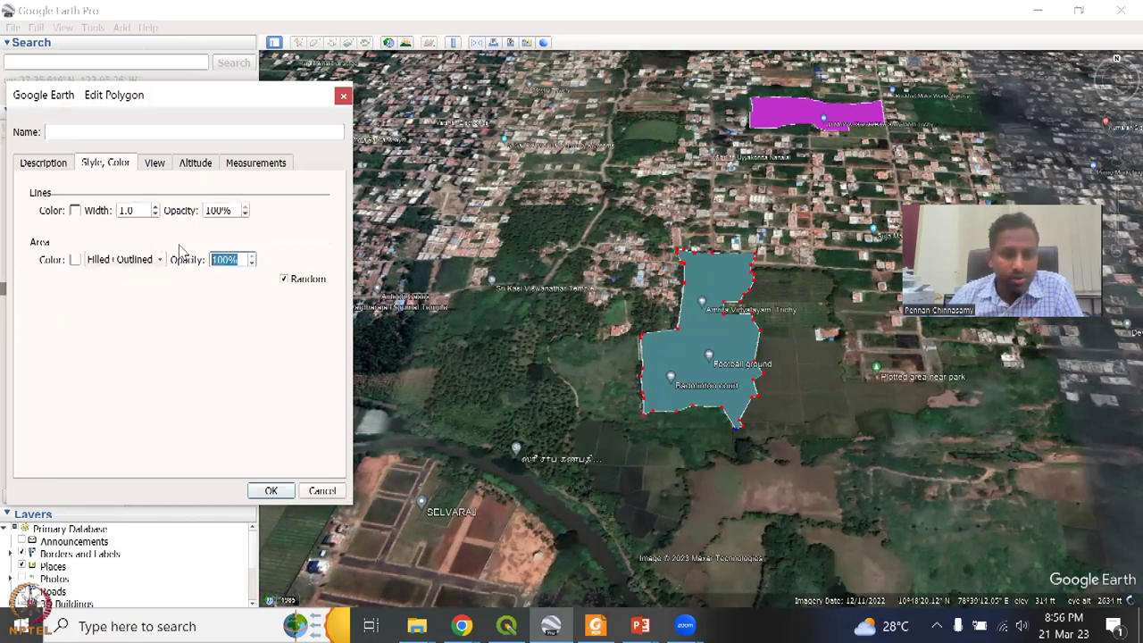
pyautogui.write('5')
pyautogui.press('Return')
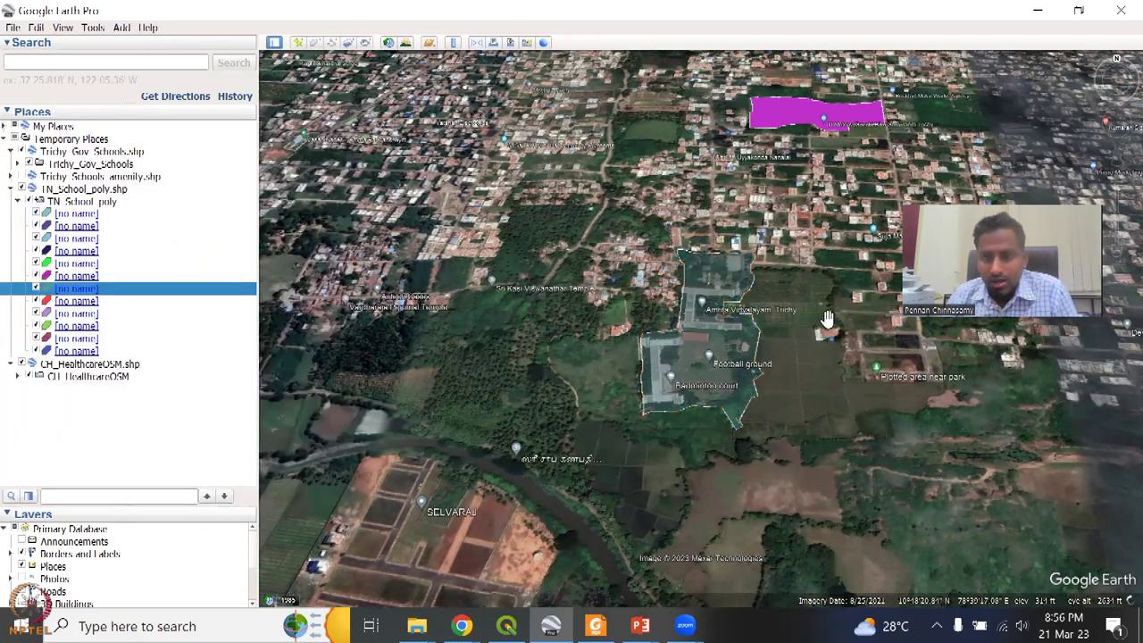
# Step: Examine the school buildings, sports grounds and boundary inside the semi-transparent Amrita Vidyalayam polygon
pyautogui.scroll(2, 701, 344)
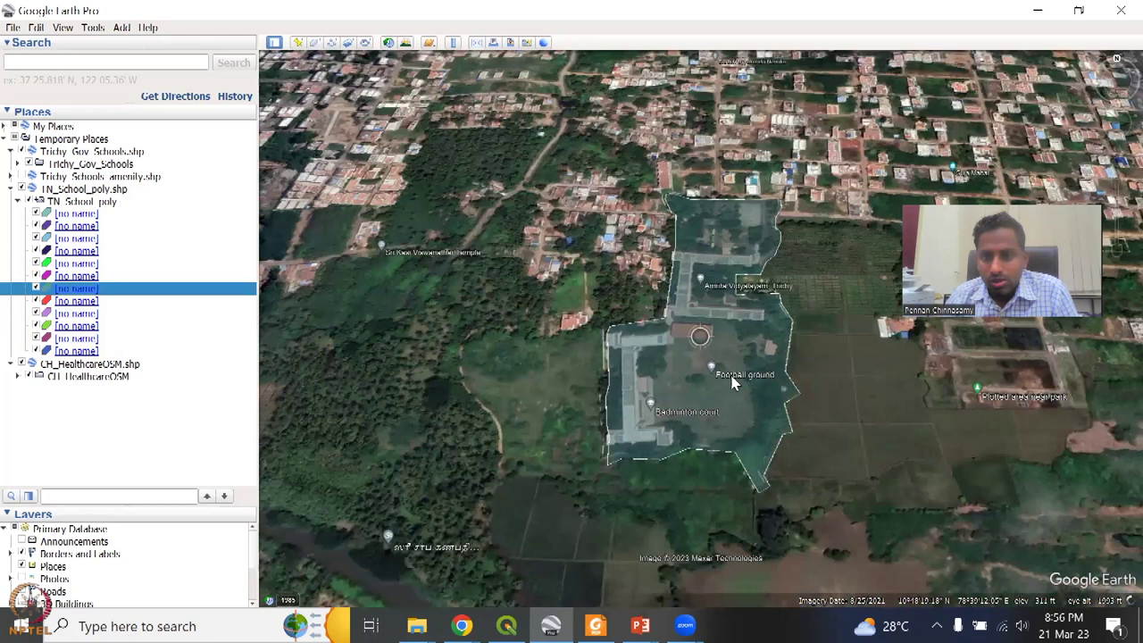
pyautogui.scroll(2, 733, 382)
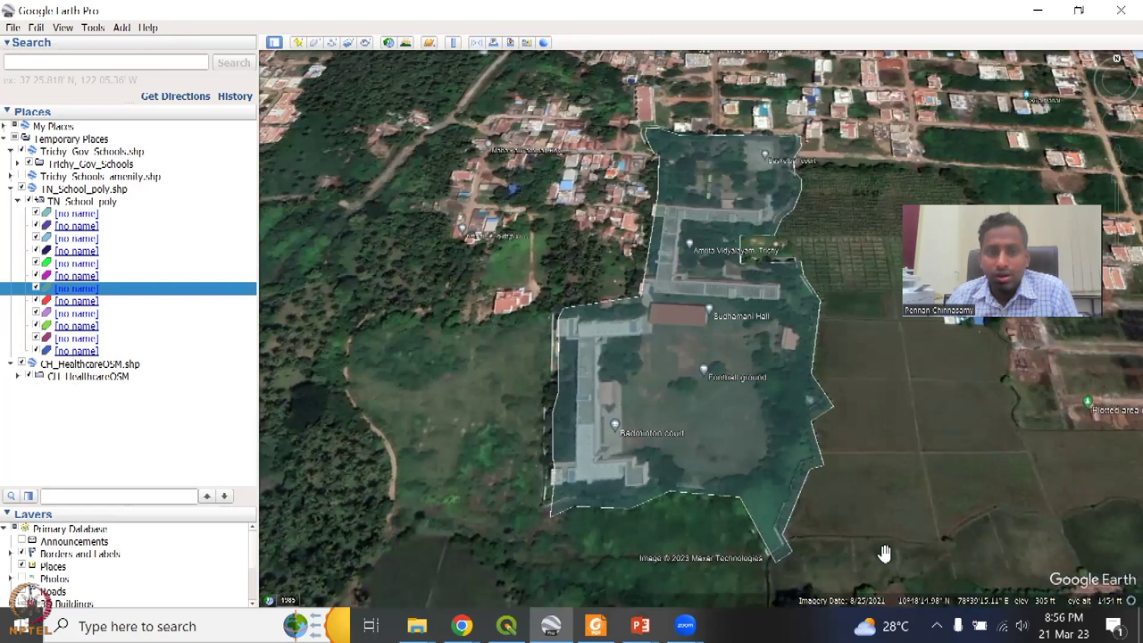
pyautogui.moveTo(503, 357); pyautogui.dragTo(383, 455)
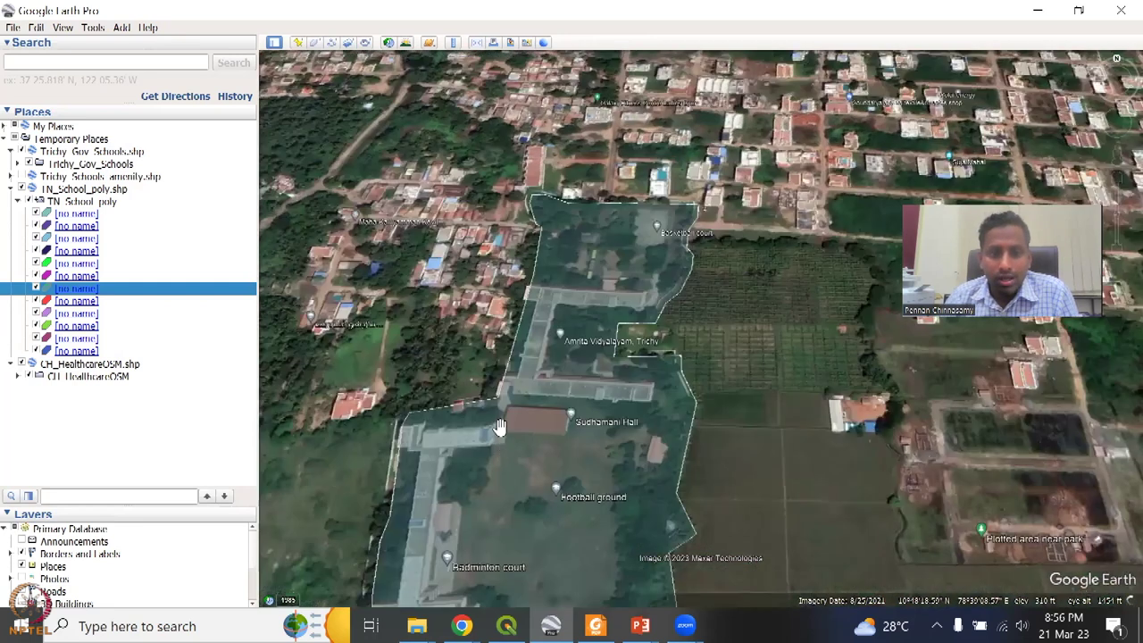
pyautogui.moveTo(500, 428); pyautogui.dragTo(492, 327)
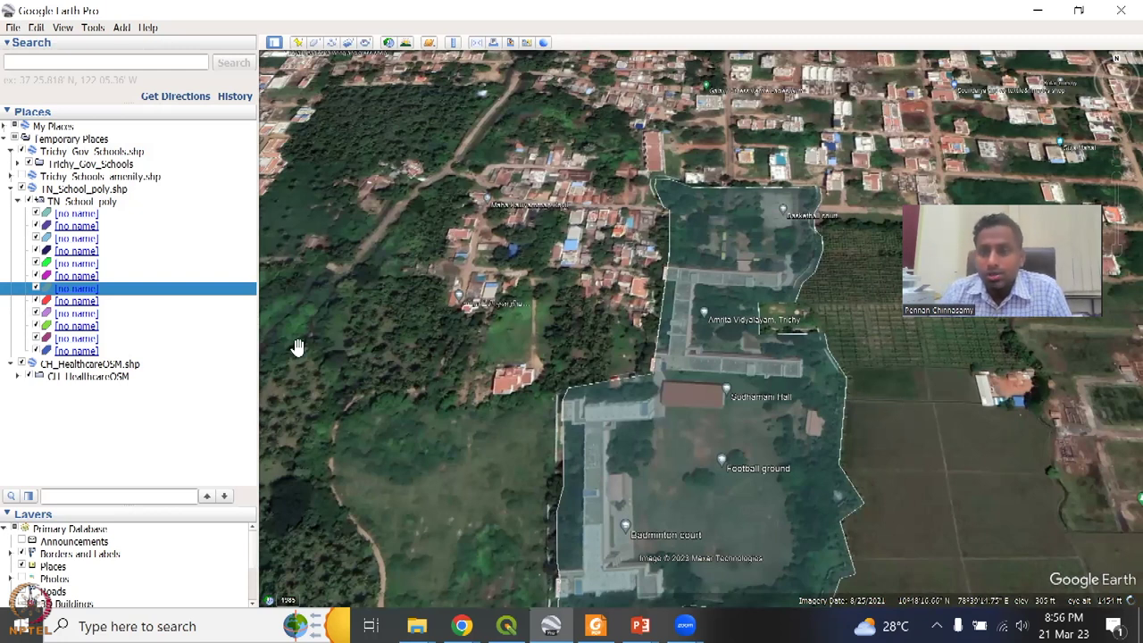
# Step: Examine the farmland, river, housing plots and nearby magenta school polygon around the Amrita Vidyalayam school grounds
pyautogui.moveTo(997, 516); pyautogui.dragTo(859, 331)
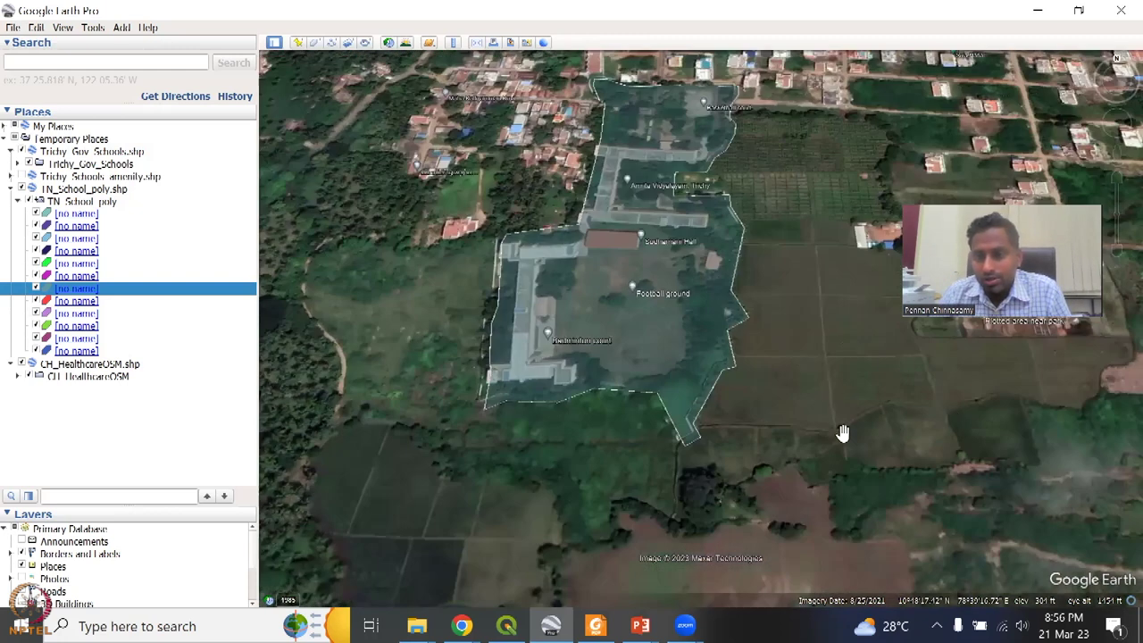
pyautogui.moveTo(714, 603); pyautogui.dragTo(763, 316)
pyautogui.moveTo(670, 339); pyautogui.dragTo(523, 268)
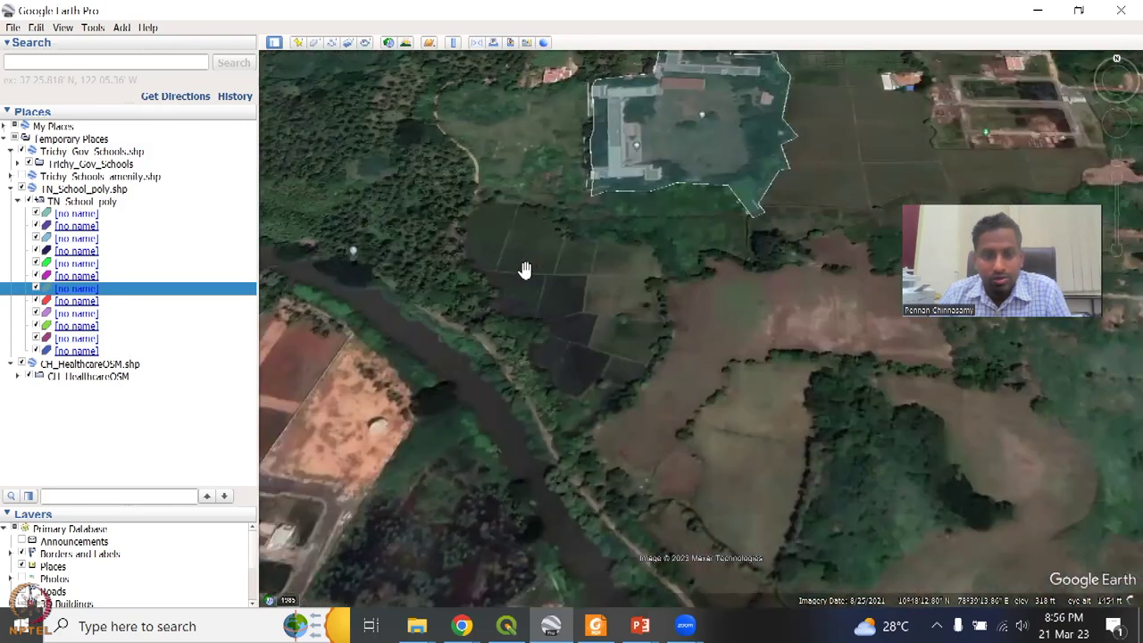
pyautogui.moveTo(590, 407); pyautogui.dragTo(786, 300)
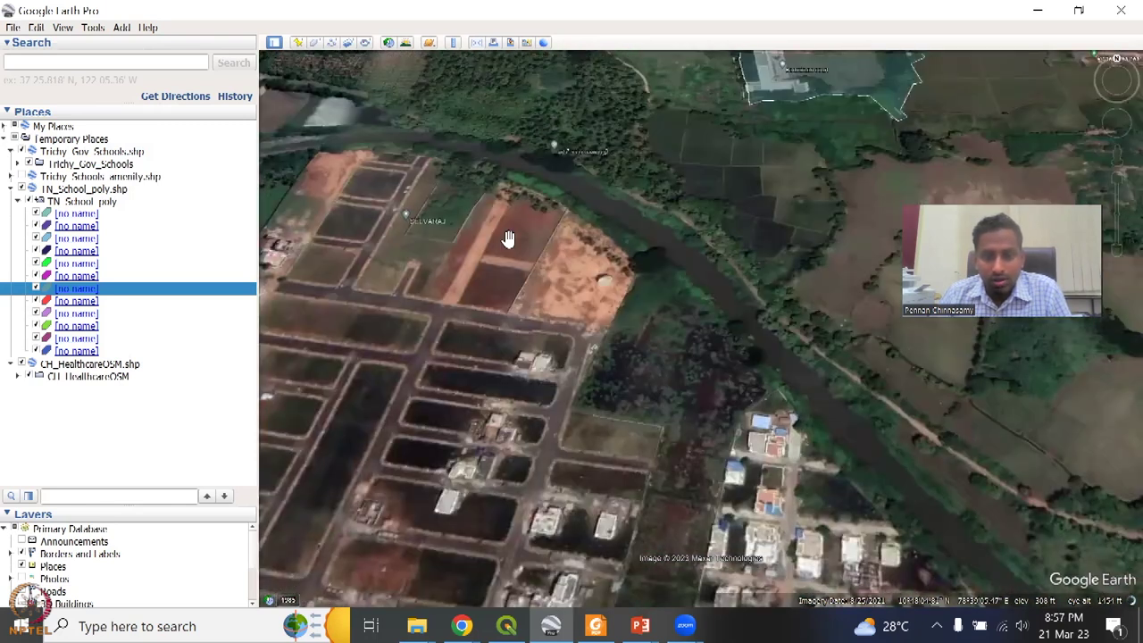
pyautogui.moveTo(711, 211); pyautogui.dragTo(904, 535)
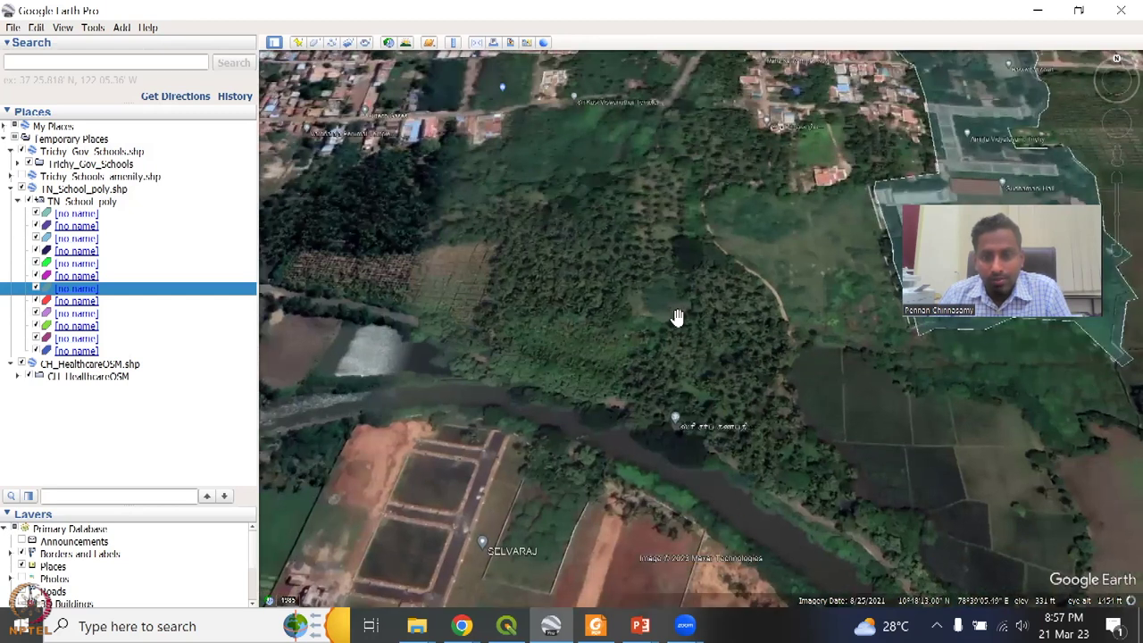
pyautogui.moveTo(679, 316); pyautogui.dragTo(689, 523)
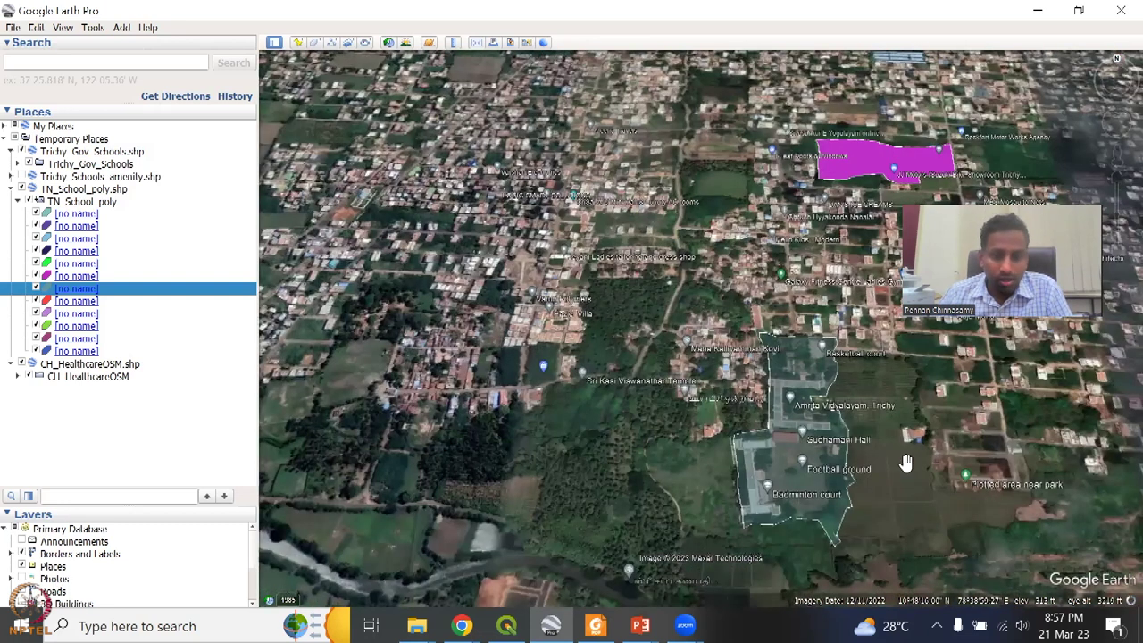
pyautogui.moveTo(936, 469); pyautogui.dragTo(811, 473)
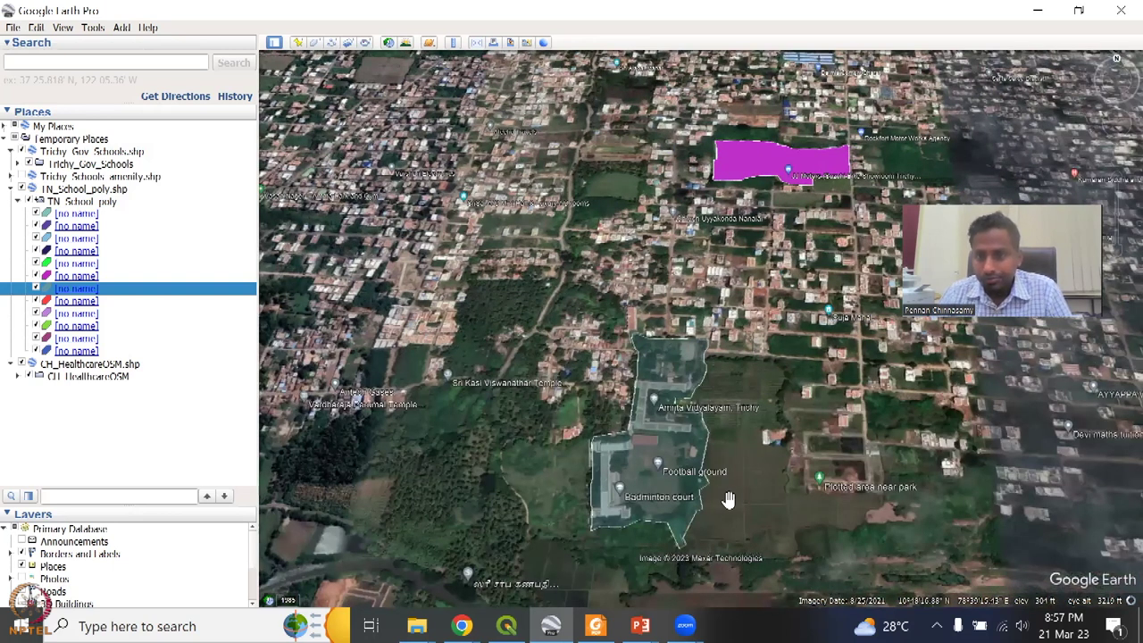
pyautogui.doubleClick(764, 178)
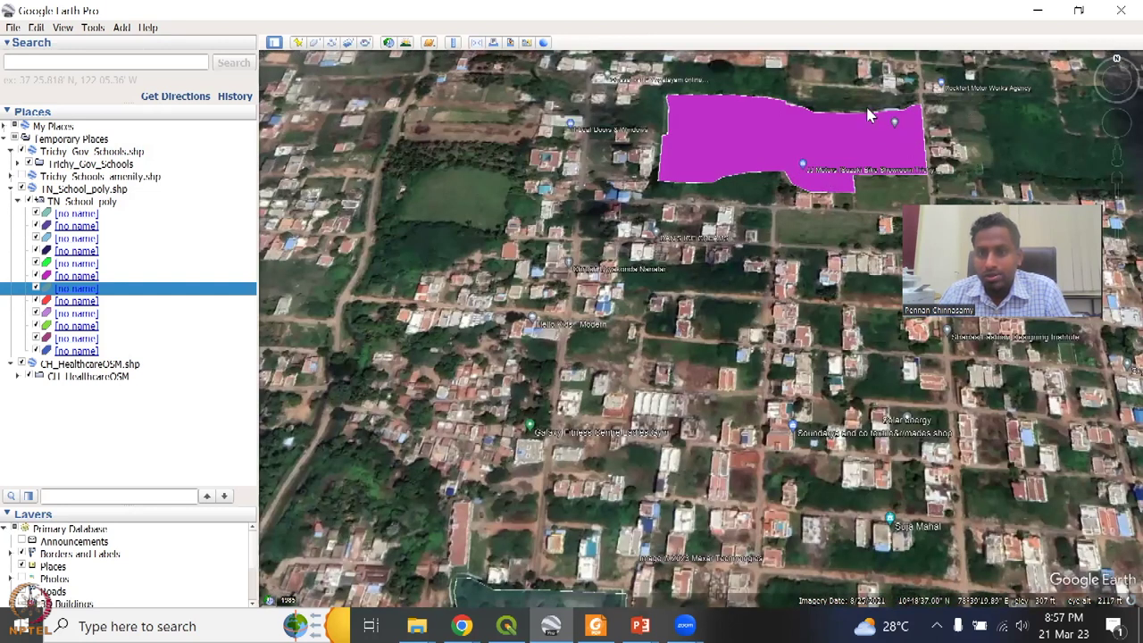
pyautogui.scroll(2, 822, 119)
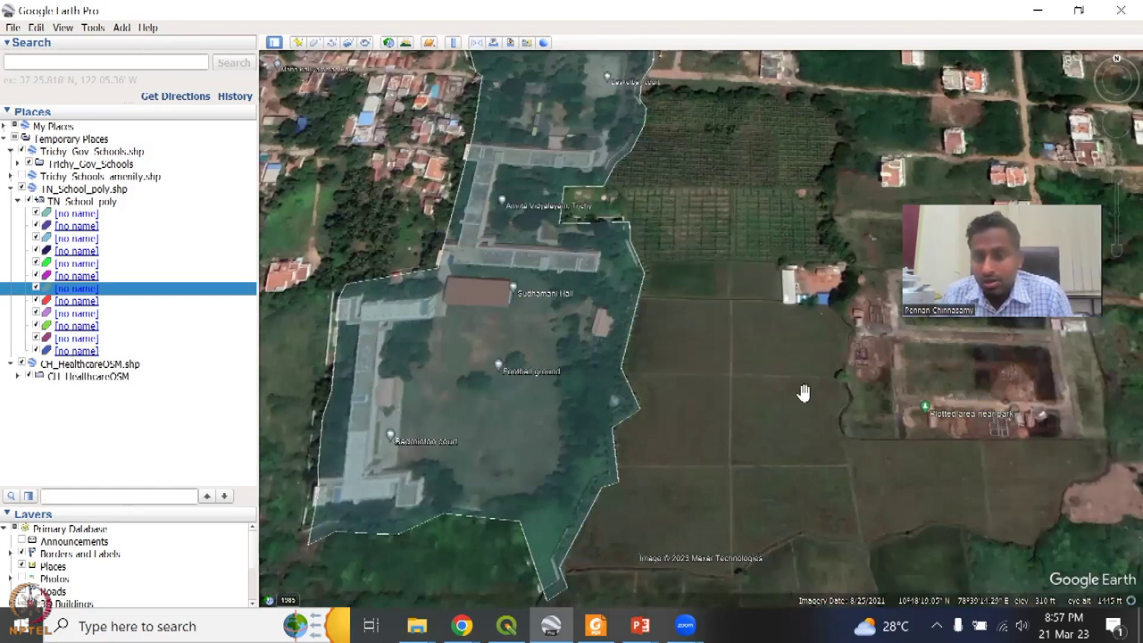
pyautogui.scroll(-2, 772, 388)
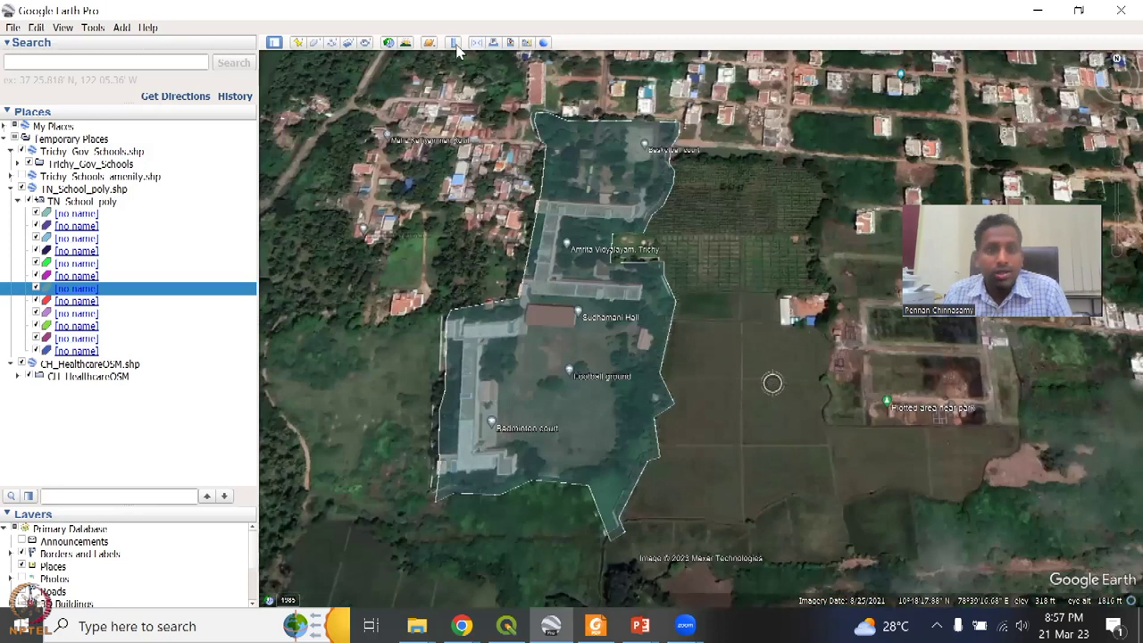
# Step: Show the September 2002 historical imagery and toggle the Amrita Vidyalayam polygon off and on to compare the land beneath it
pyautogui.click(389, 43)
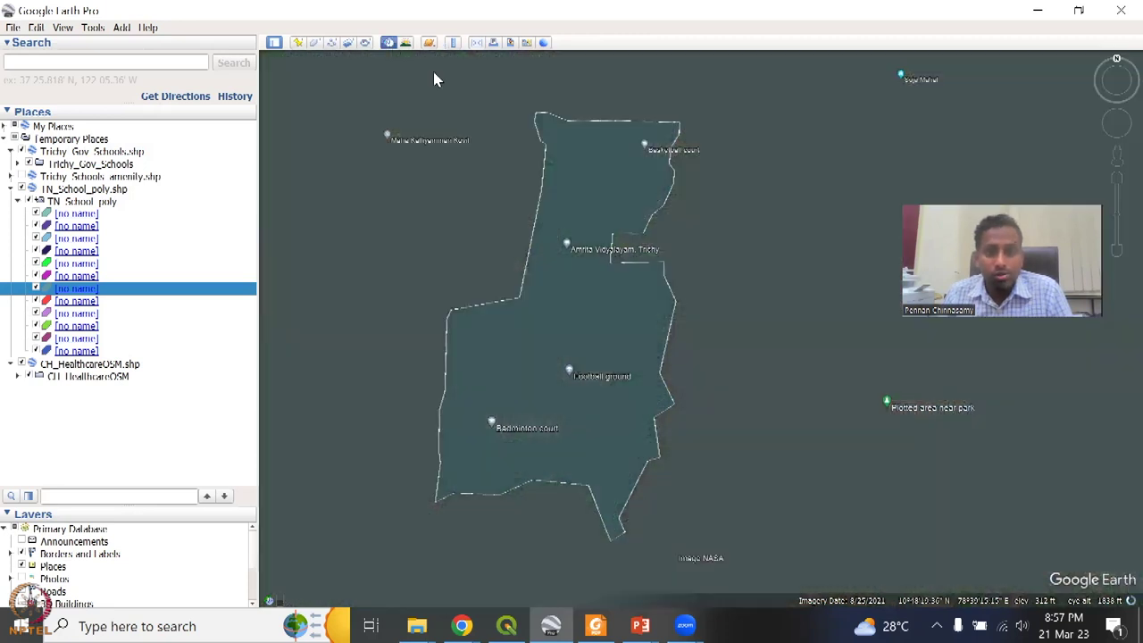
pyautogui.moveTo(440, 94); pyautogui.dragTo(359, 94)
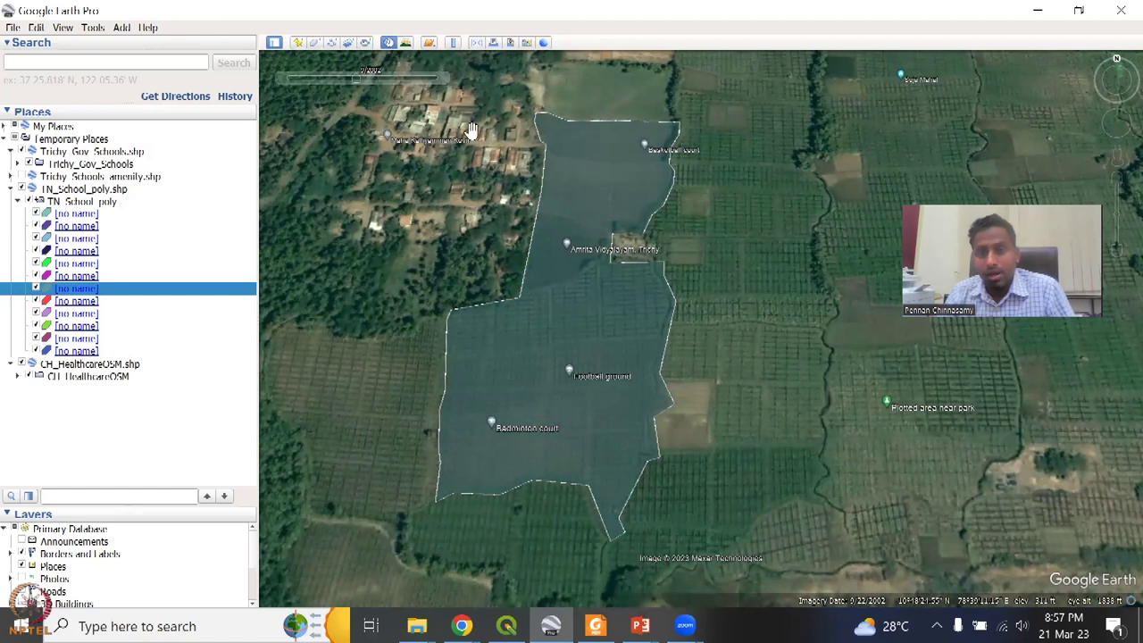
pyautogui.click(35, 289)
pyautogui.click(36, 290)
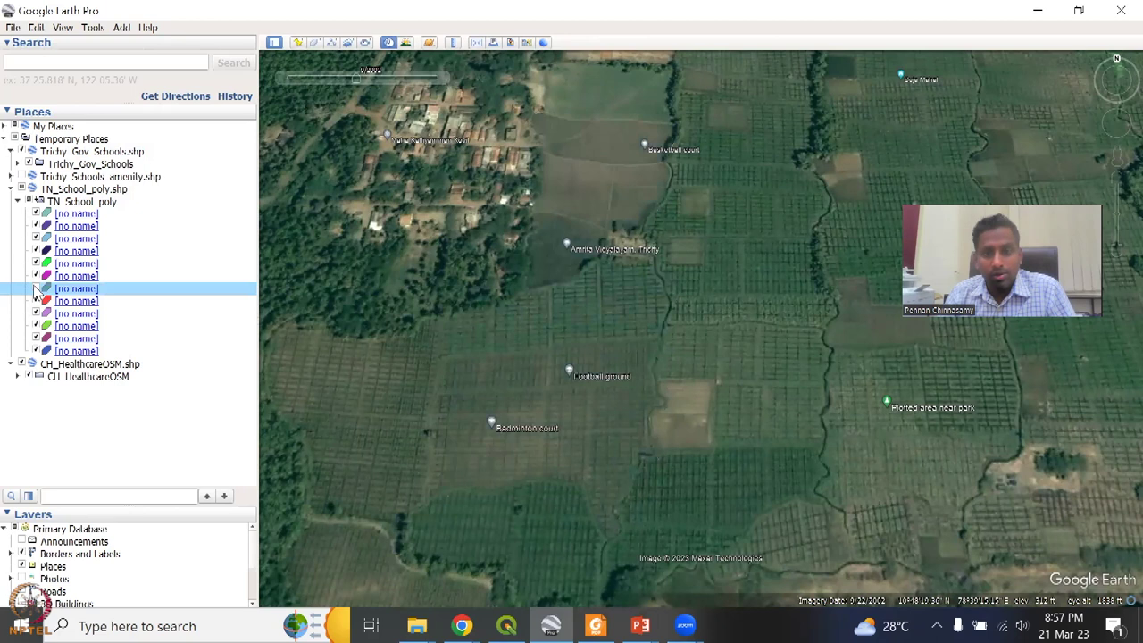
pyautogui.click(36, 289)
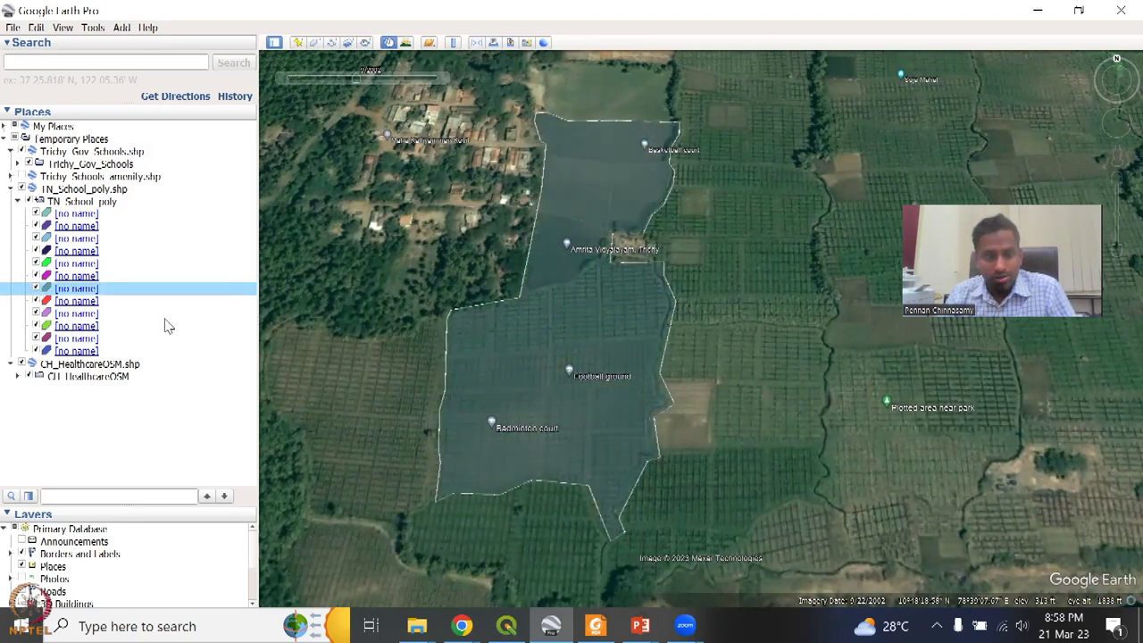
pyautogui.click(35, 290)
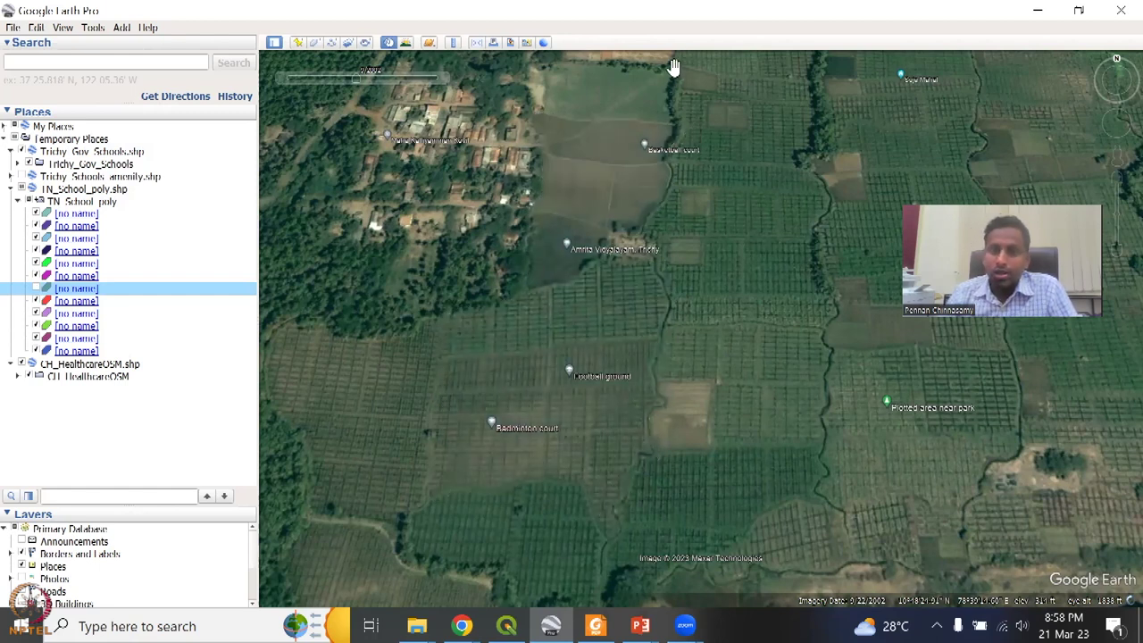
pyautogui.click(36, 289)
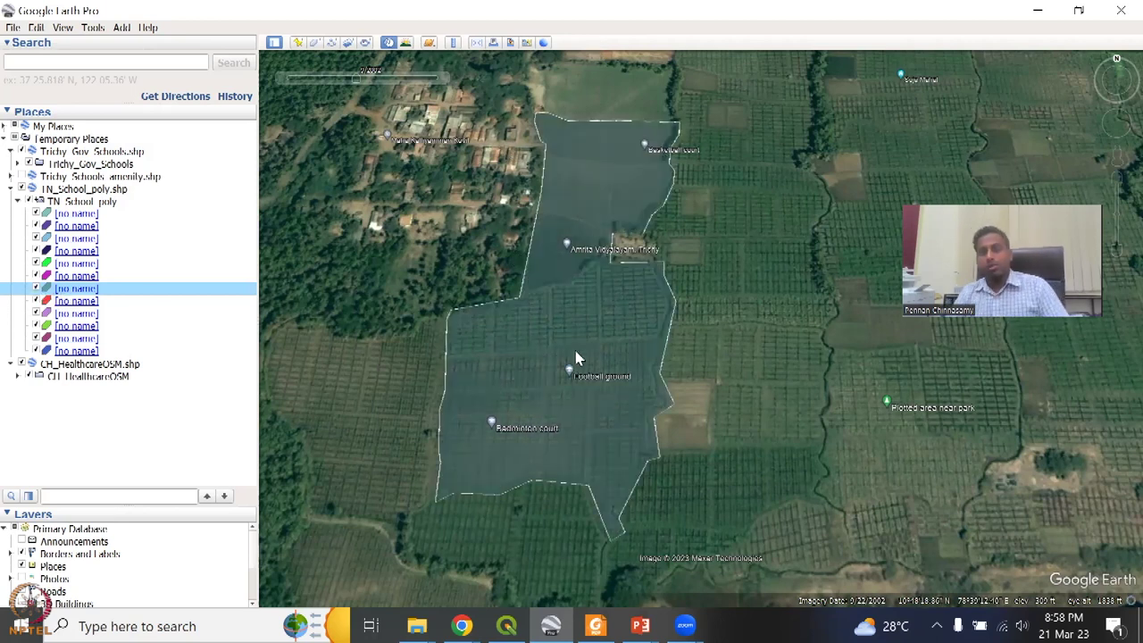
# Step: Advance the historical imagery date by date to February 2014, and examine how the school grounds and their surroundings develop
pyautogui.scroll(2, 577, 358)
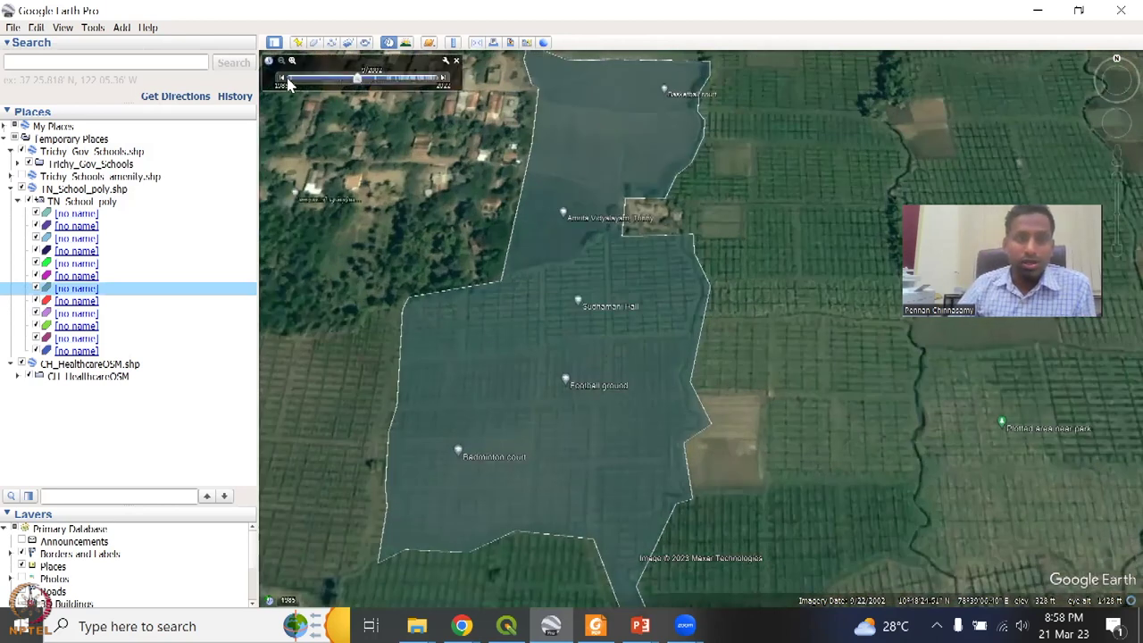
pyautogui.click(451, 78)
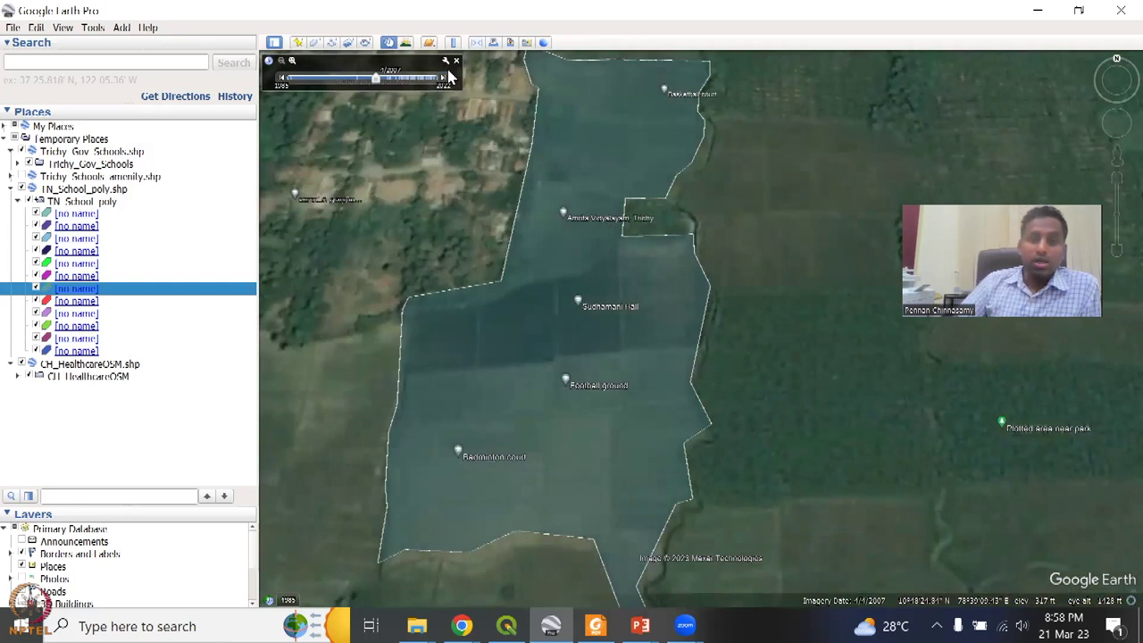
pyautogui.click(444, 80)
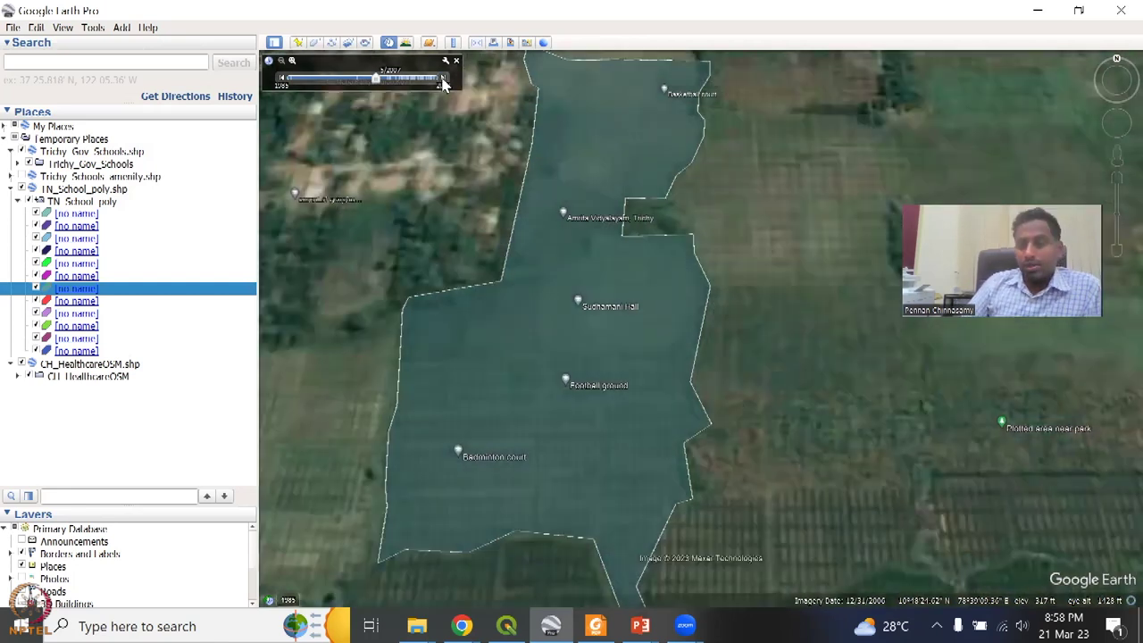
pyautogui.click(444, 79)
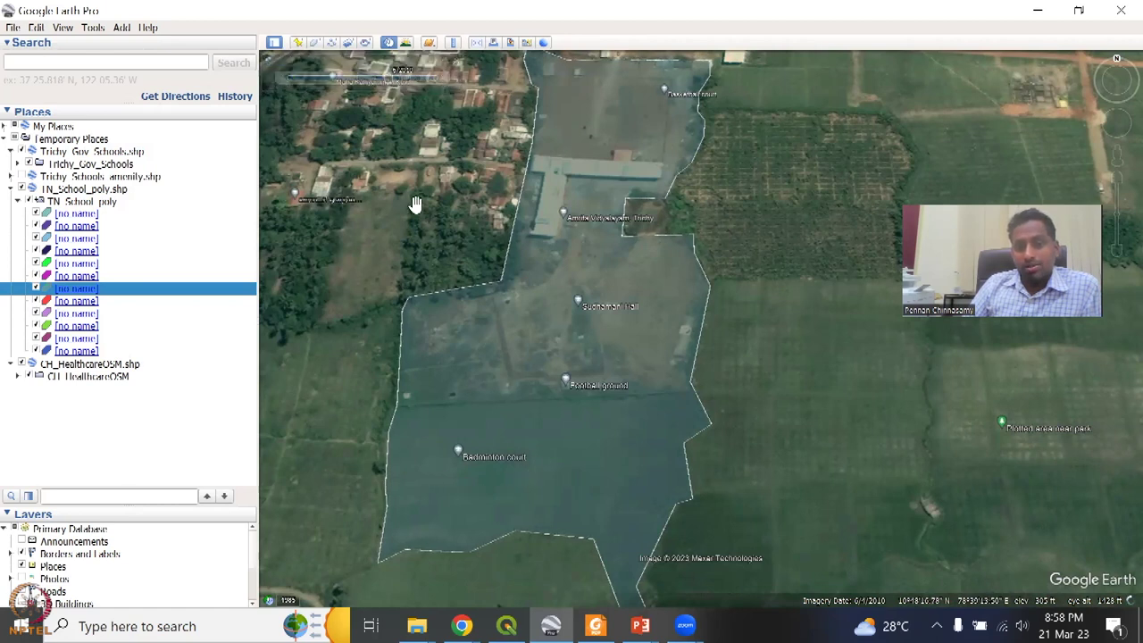
pyautogui.click(442, 82)
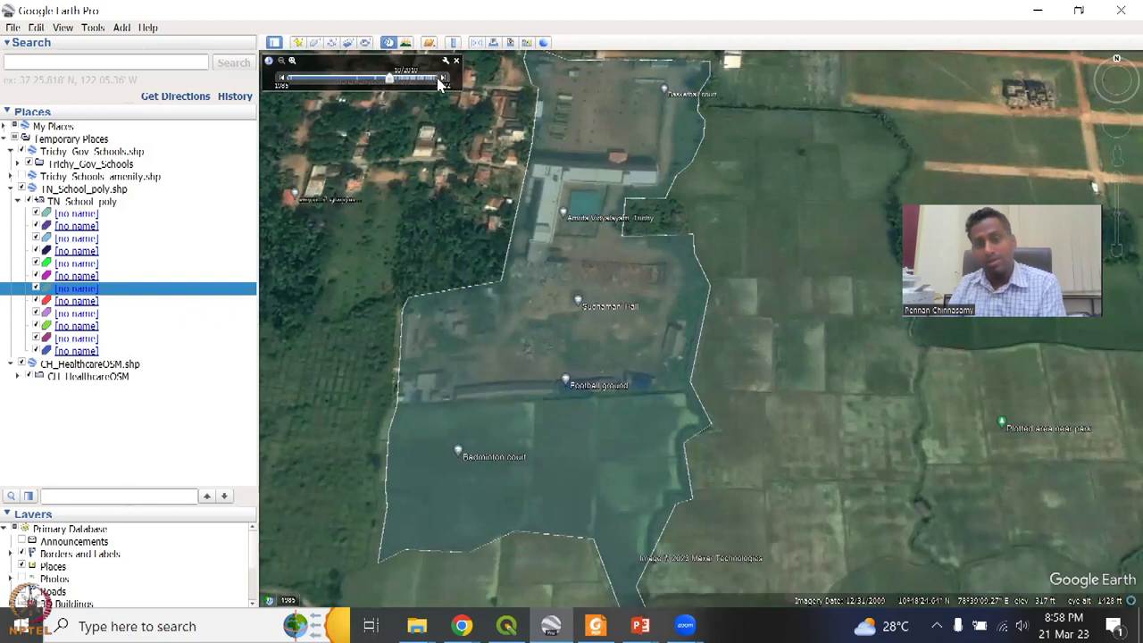
pyautogui.click(442, 82)
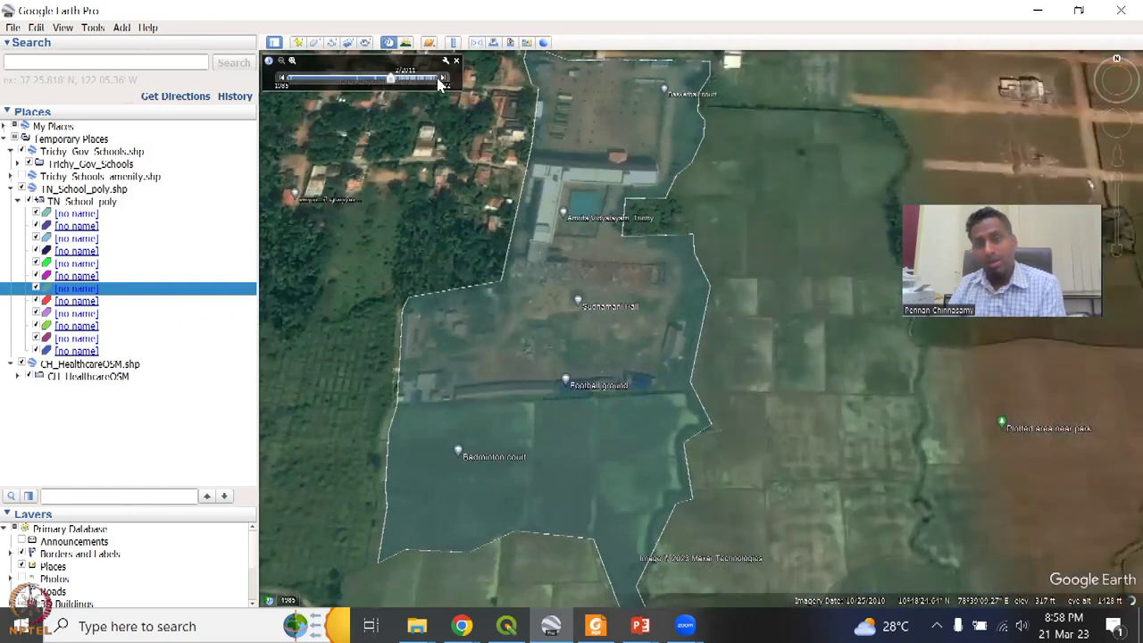
pyautogui.click(442, 82)
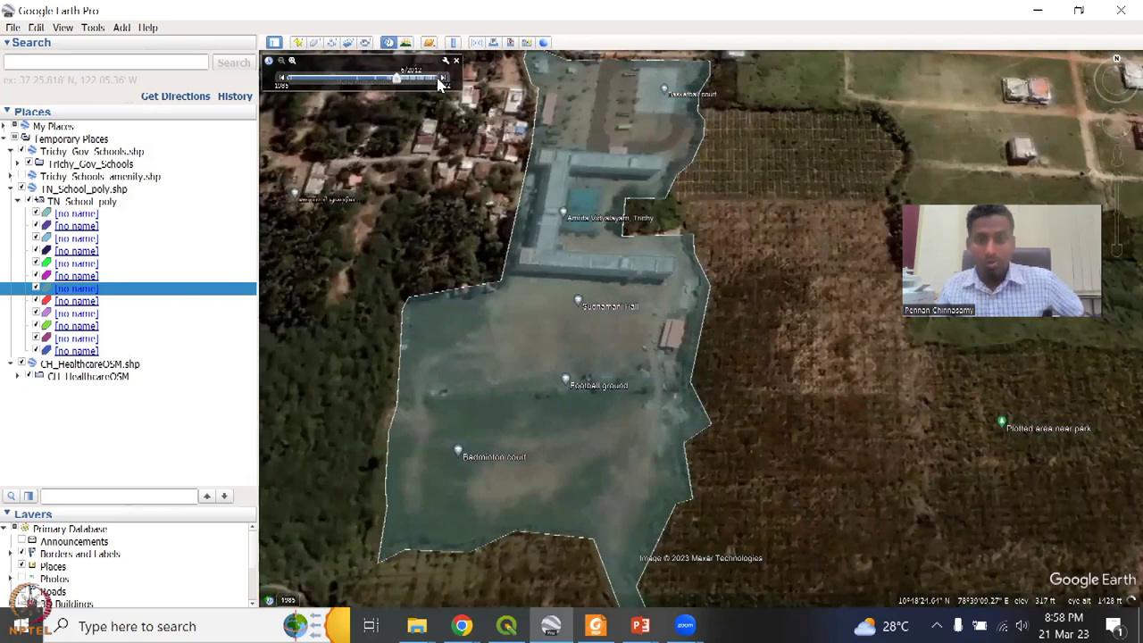
pyautogui.click(442, 82)
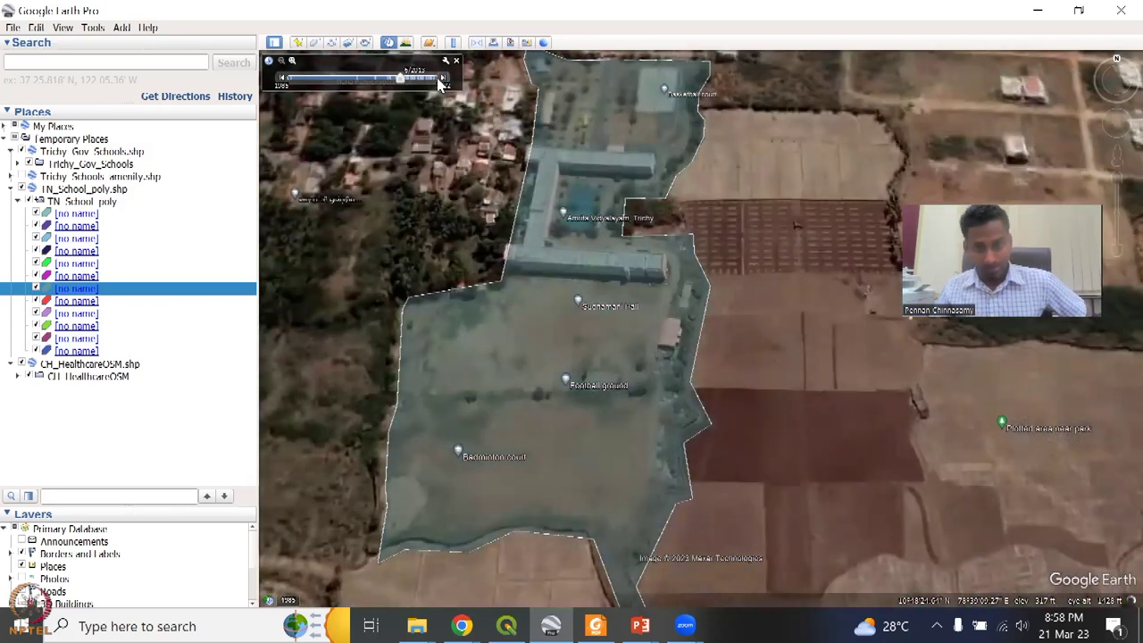
pyautogui.click(443, 82)
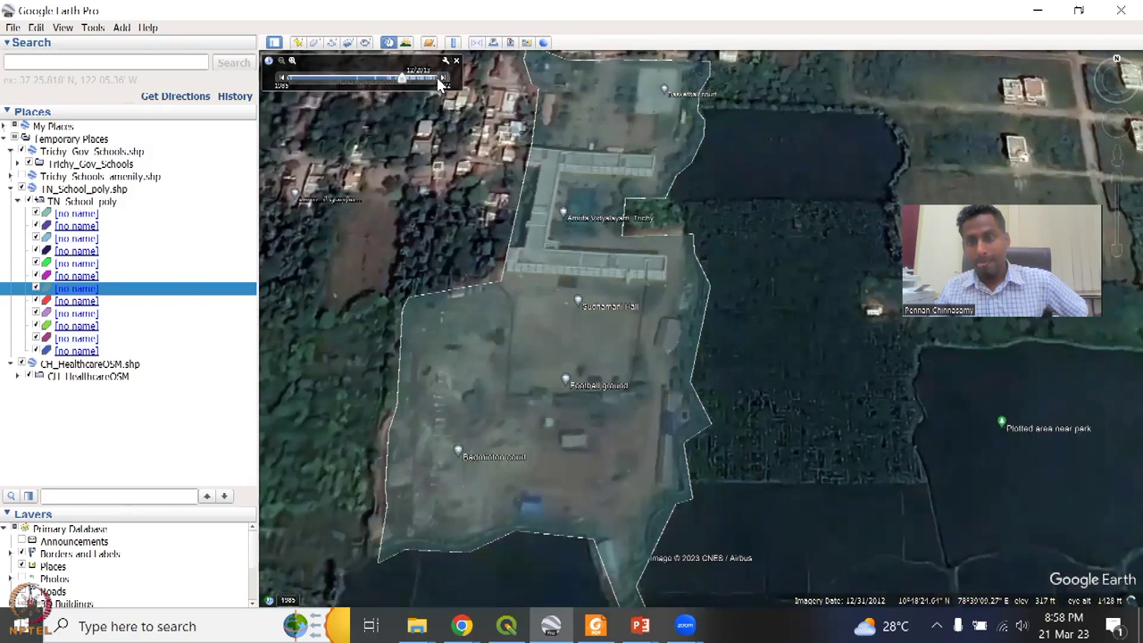
pyautogui.click(442, 82)
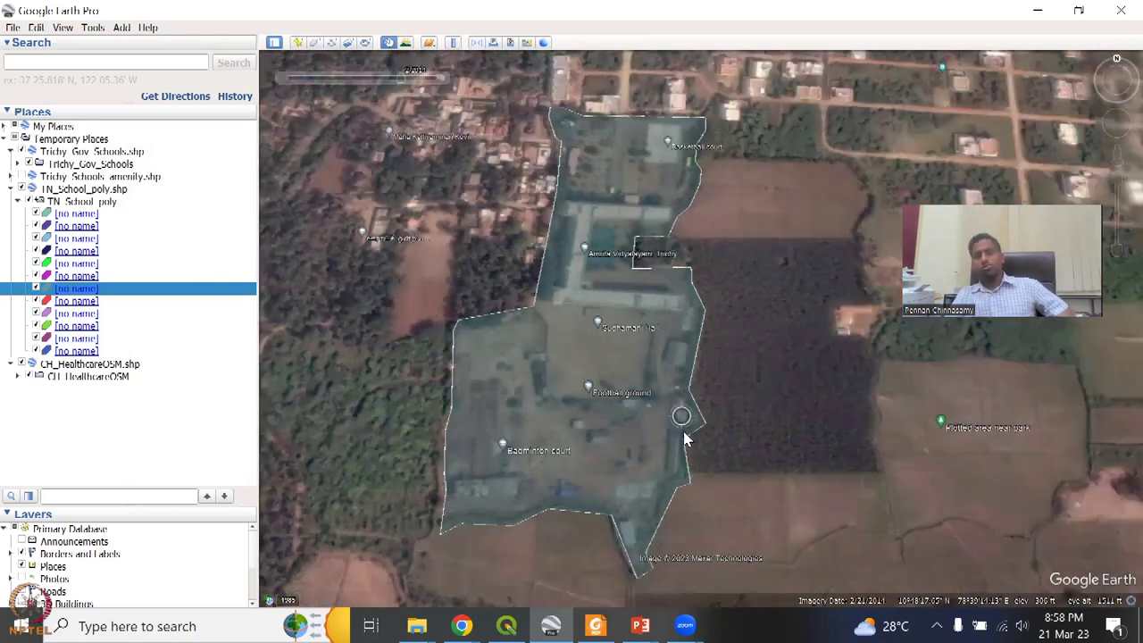
pyautogui.scroll(-2, 681, 437)
pyautogui.scroll(-1, 735, 427)
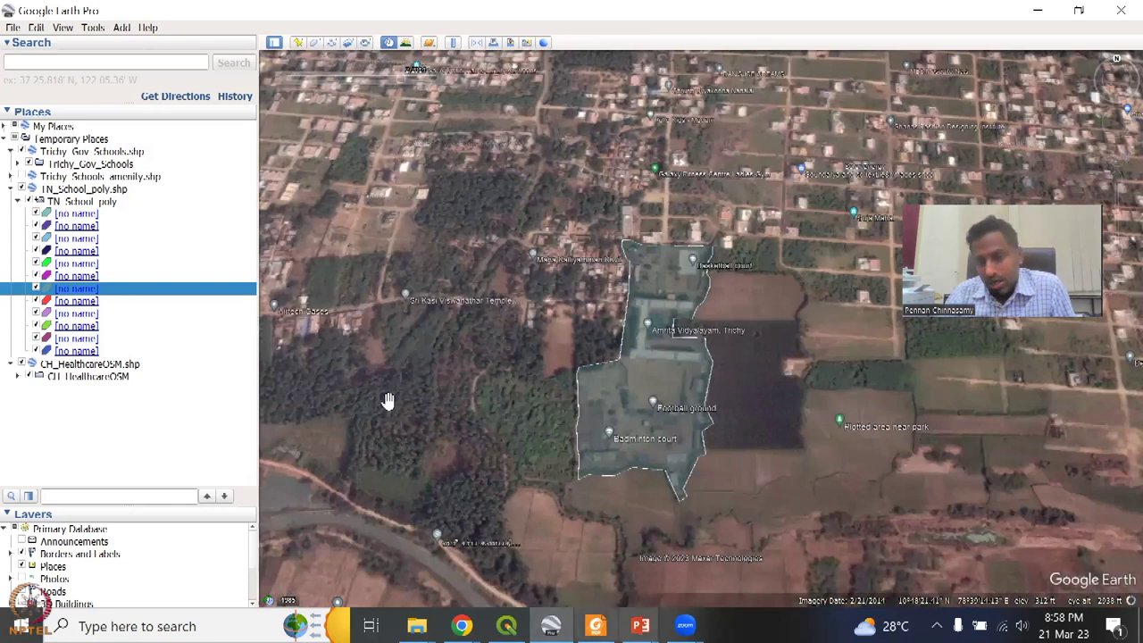
pyautogui.moveTo(899, 459); pyautogui.dragTo(537, 252)
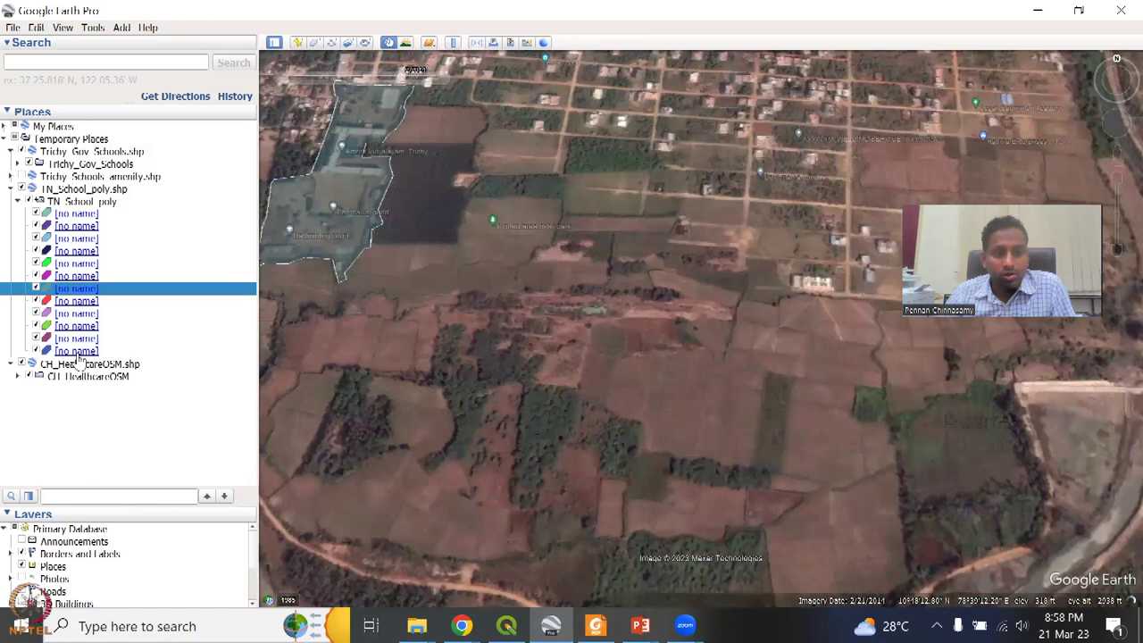
# Step: Fly to the blue school polygon at Cauvery Matric HSS, dismiss its attributes and set the historical imagery to December 2022
pyautogui.doubleClick(77, 351)
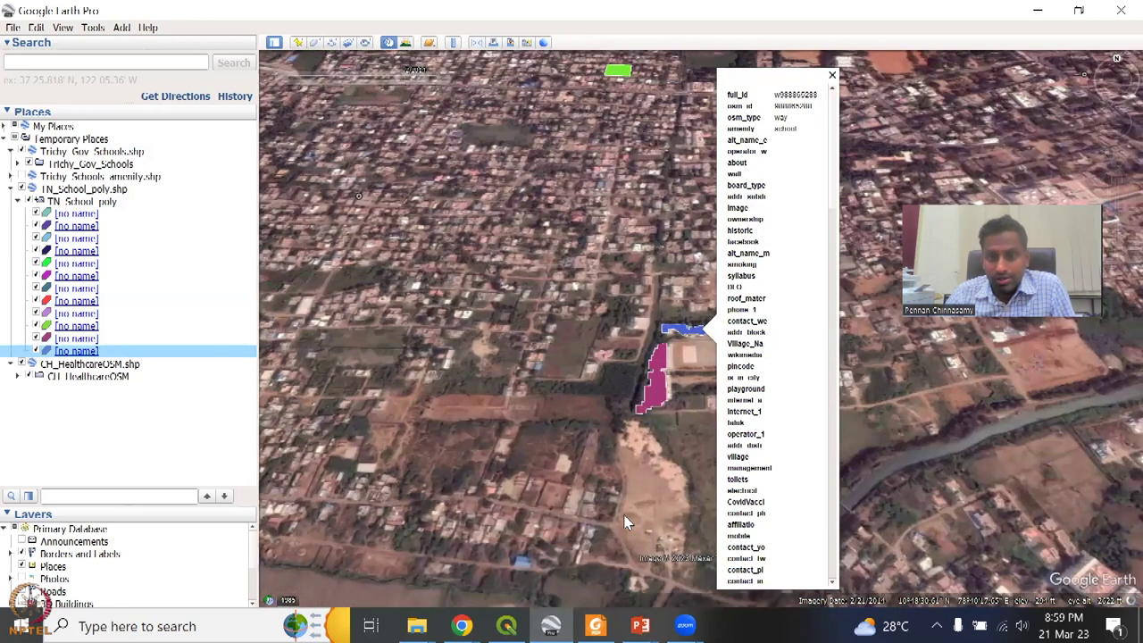
pyautogui.click(707, 353)
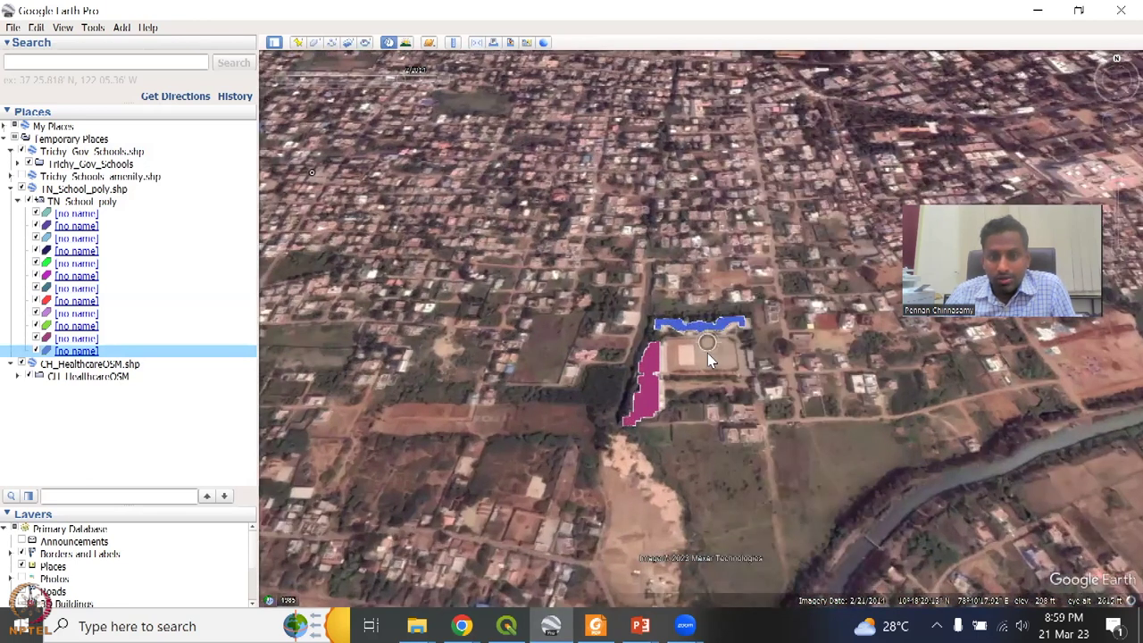
pyautogui.scroll(3, 707, 353)
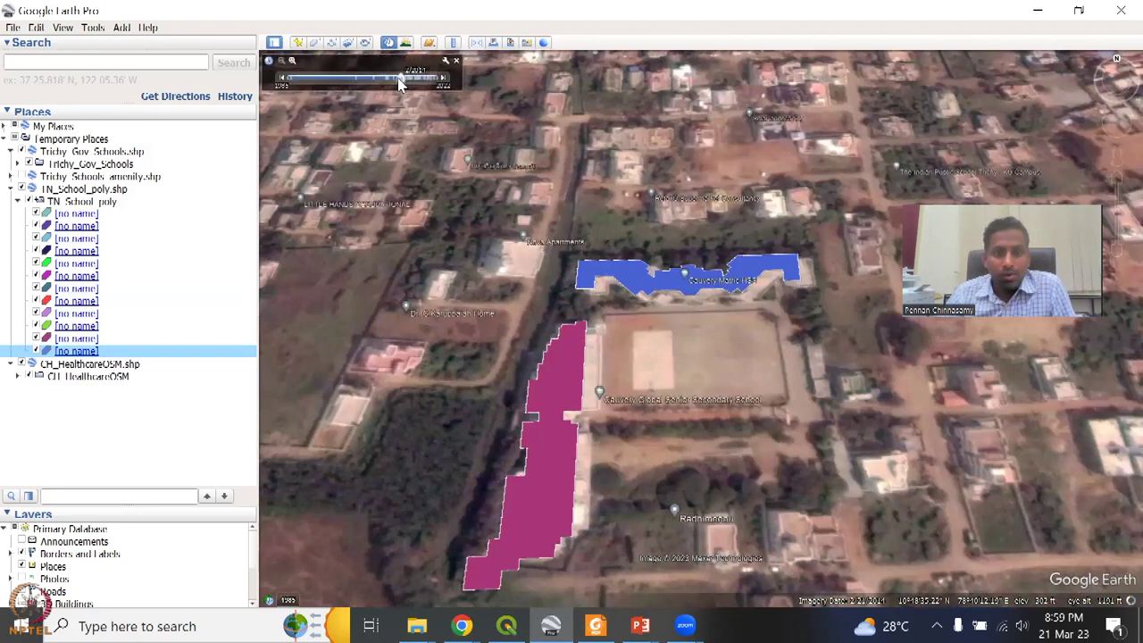
pyautogui.moveTo(404, 78); pyautogui.dragTo(523, 87)
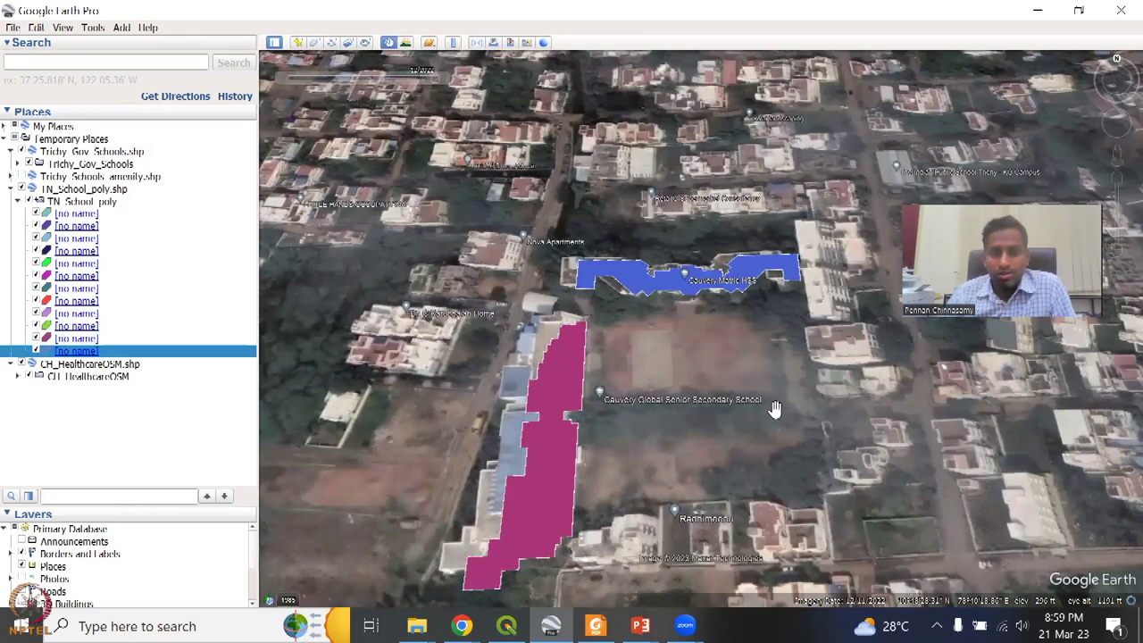
pyautogui.scroll(-2, 775, 480)
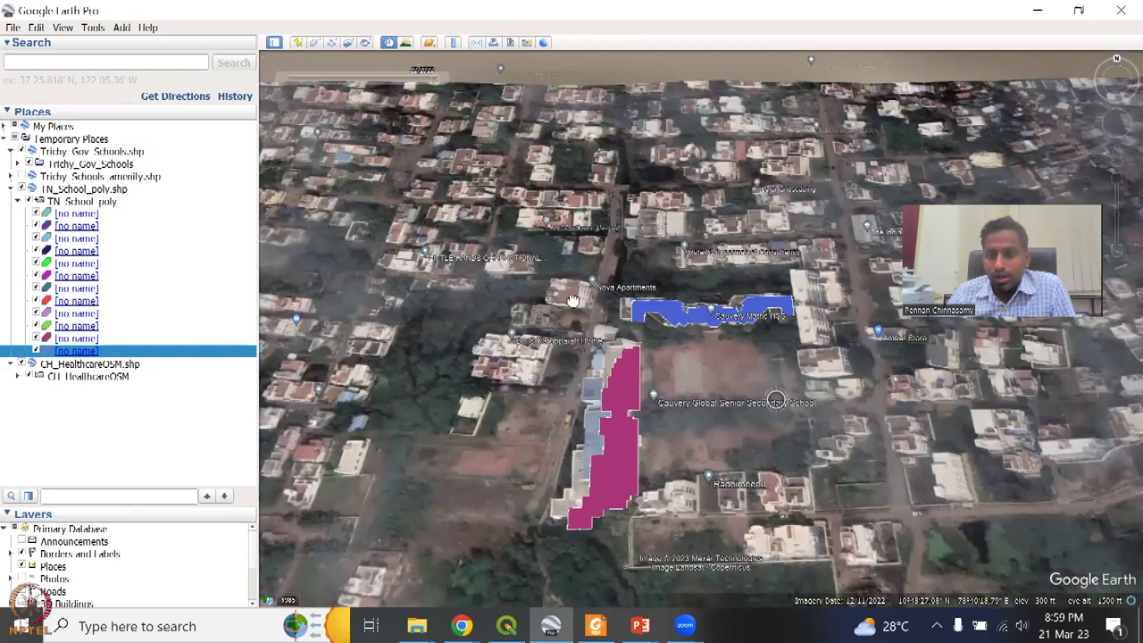
pyautogui.scroll(-3, 775, 481)
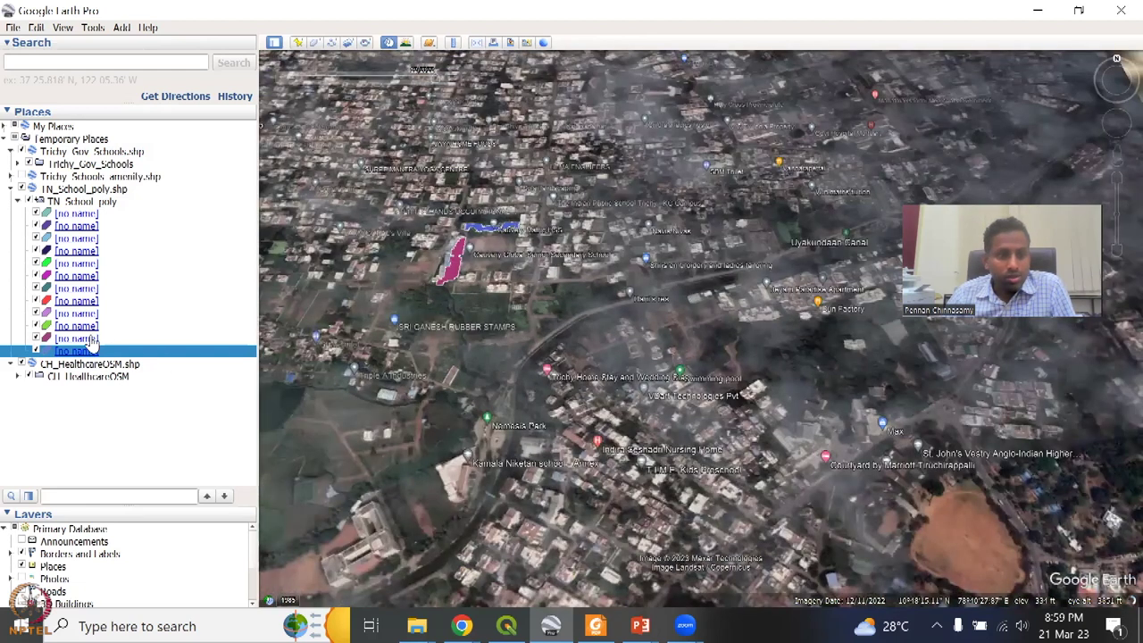
# Step: Fly to the maroon polygon beside Cauvery Global Senior Secondary School and to the first, turquoise polygon, viewing the attributes of each
pyautogui.doubleClick(93, 340)
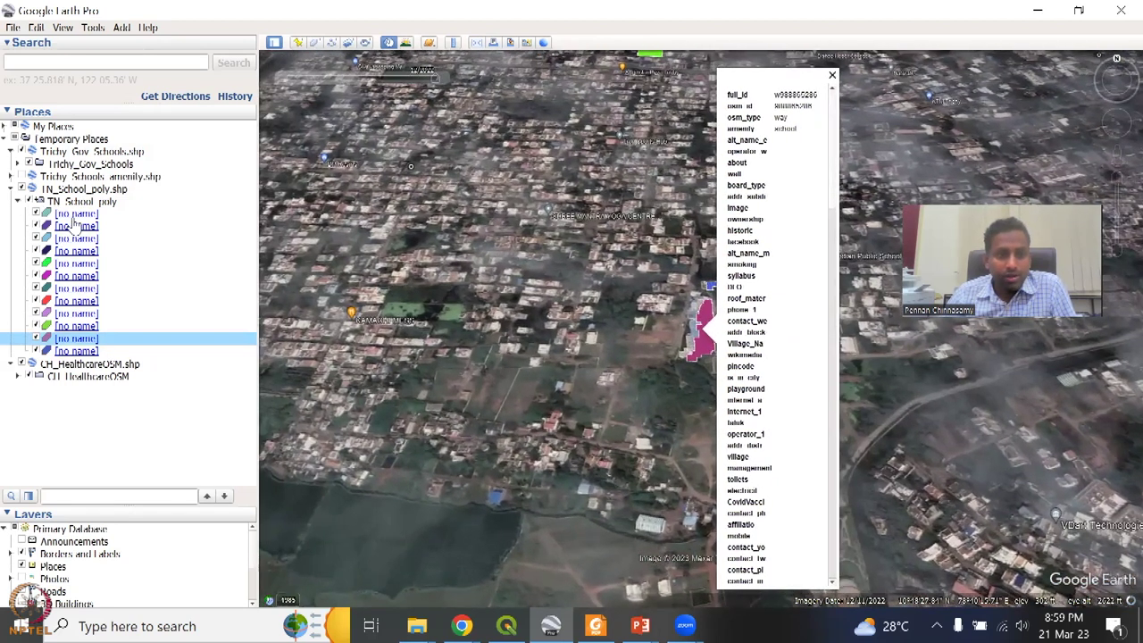
pyautogui.click(73, 214)
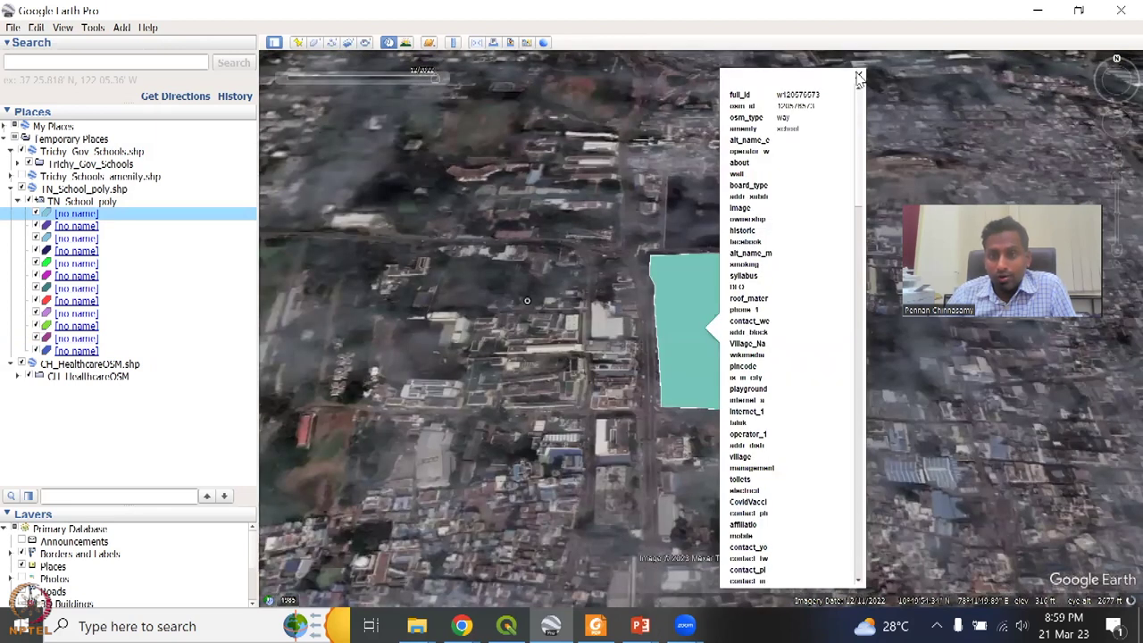
# Step: Dismiss the turquoise polygon's attributes and examine the Bishop Heber school grounds up close and within the wider Trichy area
pyautogui.click(858, 77)
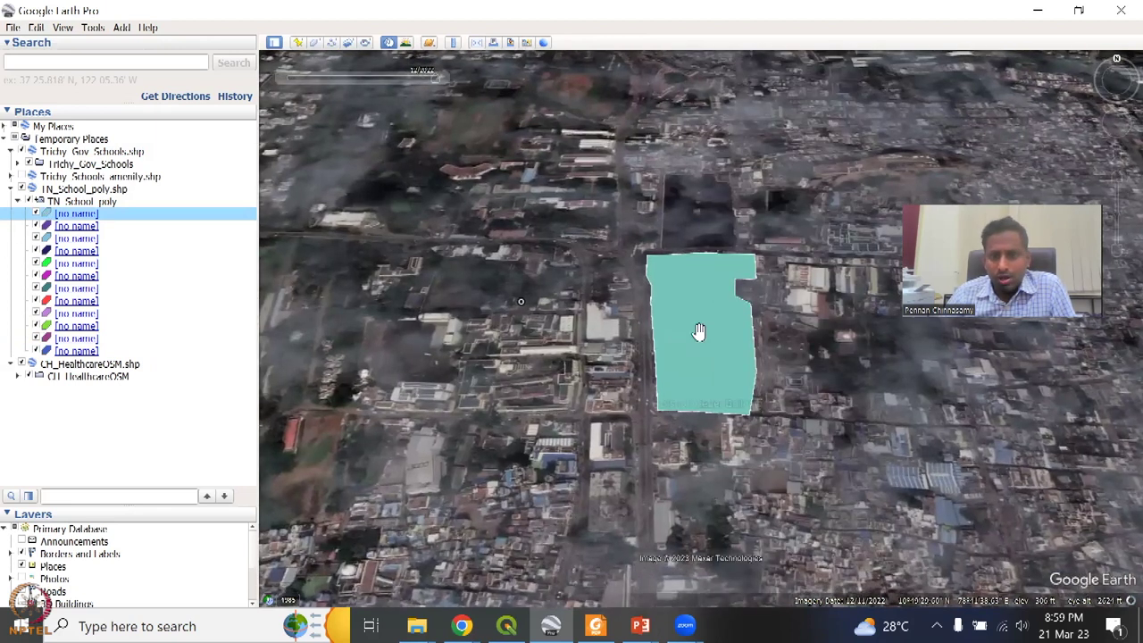
pyautogui.scroll(2, 696, 328)
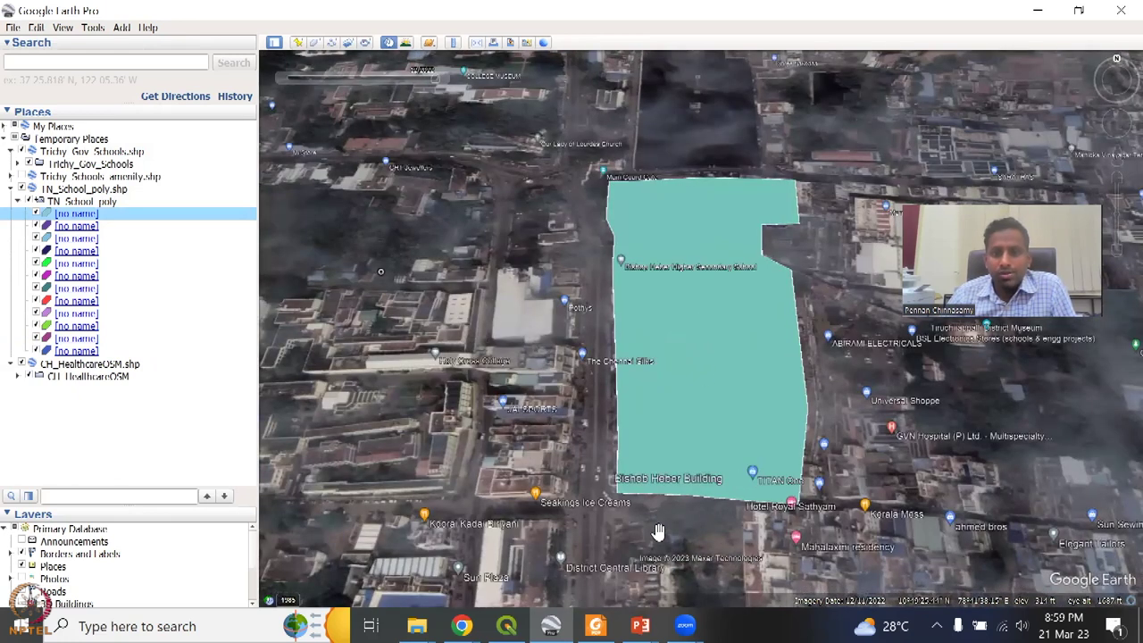
pyautogui.scroll(-2, 611, 362)
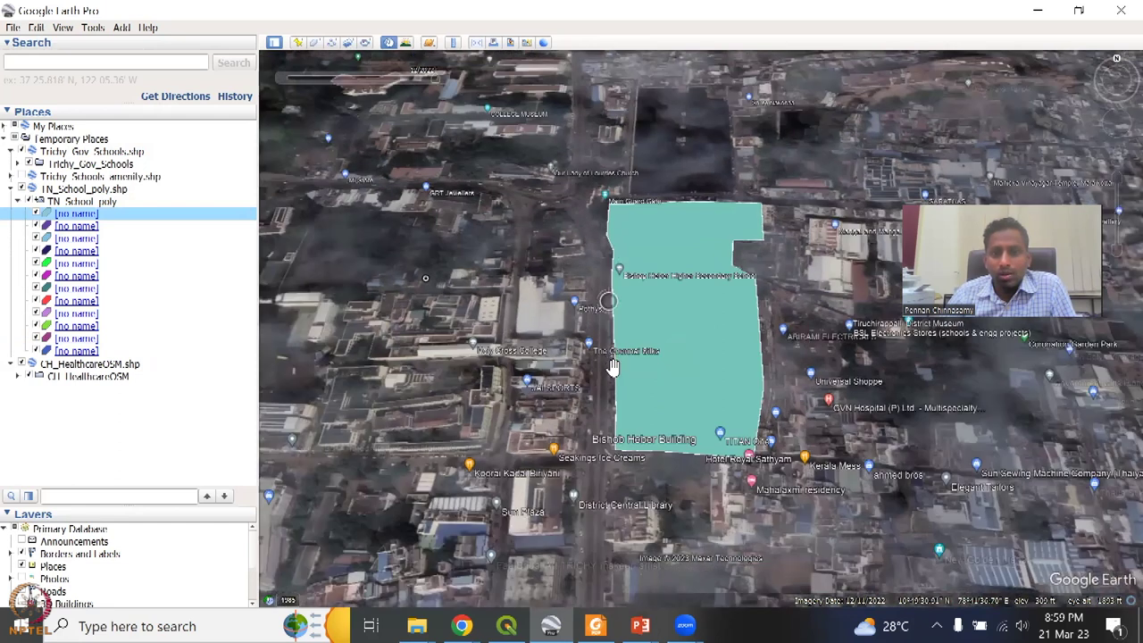
pyautogui.scroll(-3, 611, 366)
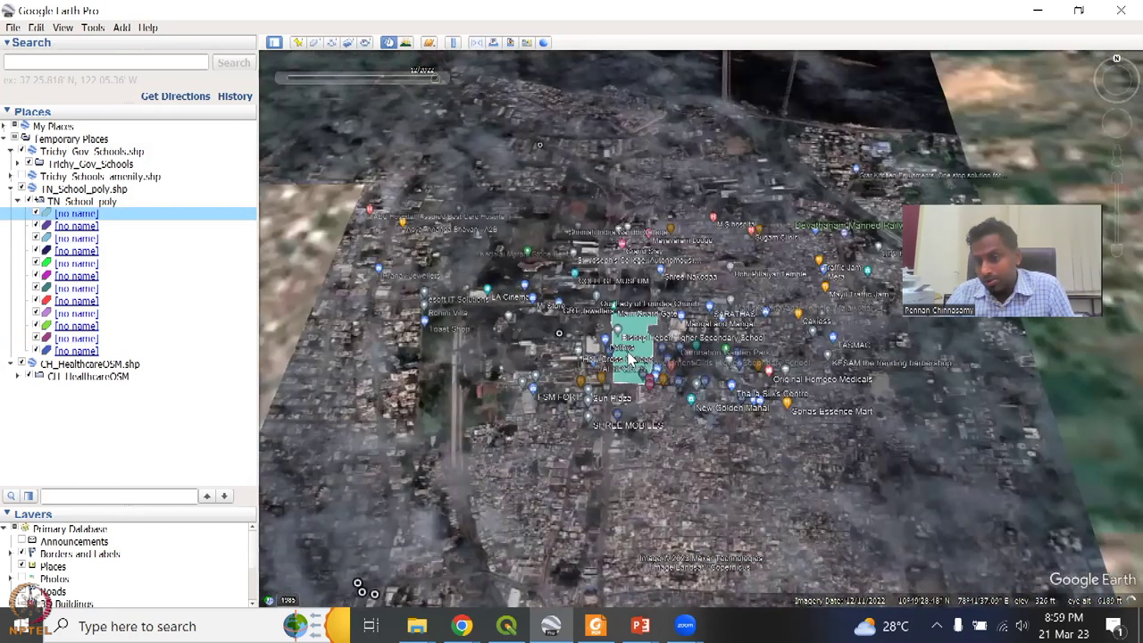
pyautogui.scroll(-3, 629, 419)
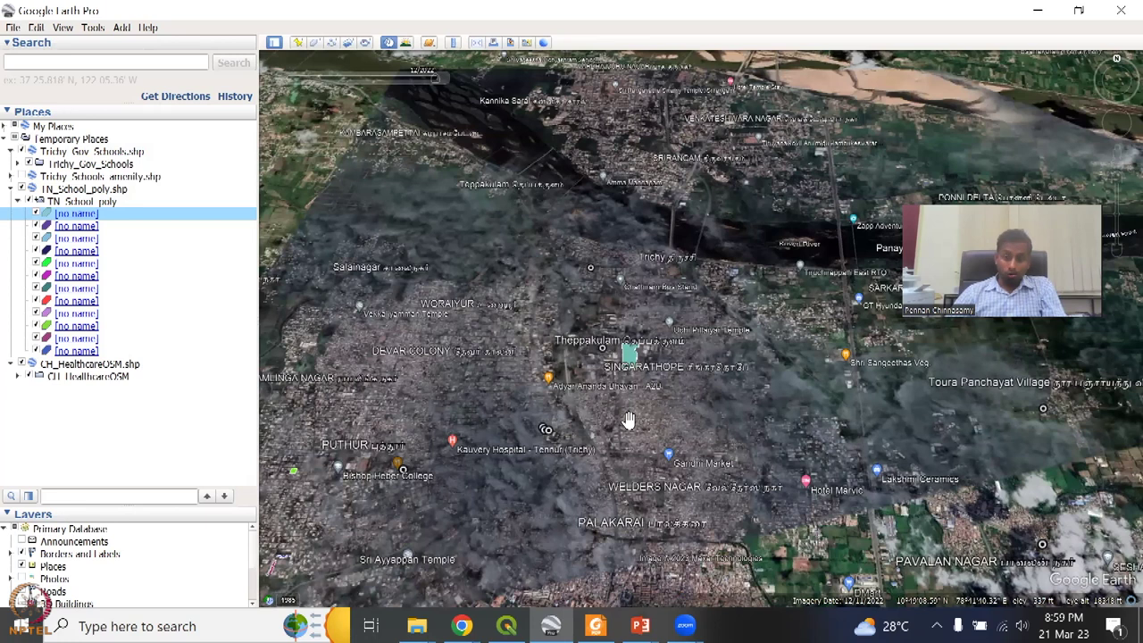
pyautogui.scroll(-2, 629, 420)
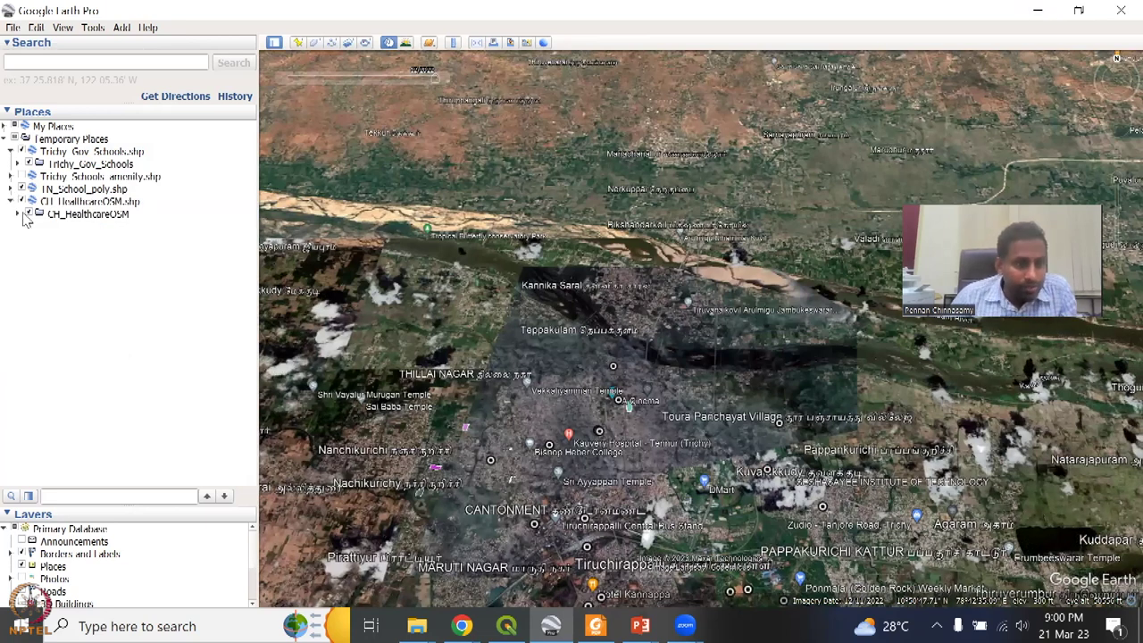
# Step: Hide the CH_HealthcareOSM.shp layer and switch to QGIS
pyautogui.click(27, 202)
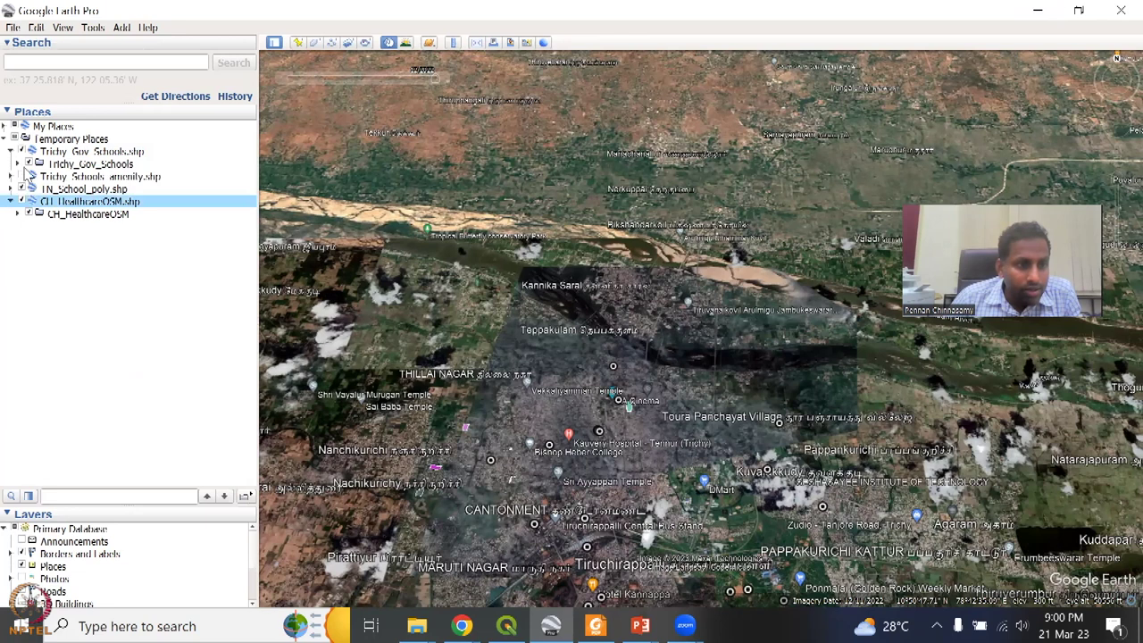
pyautogui.click(22, 152)
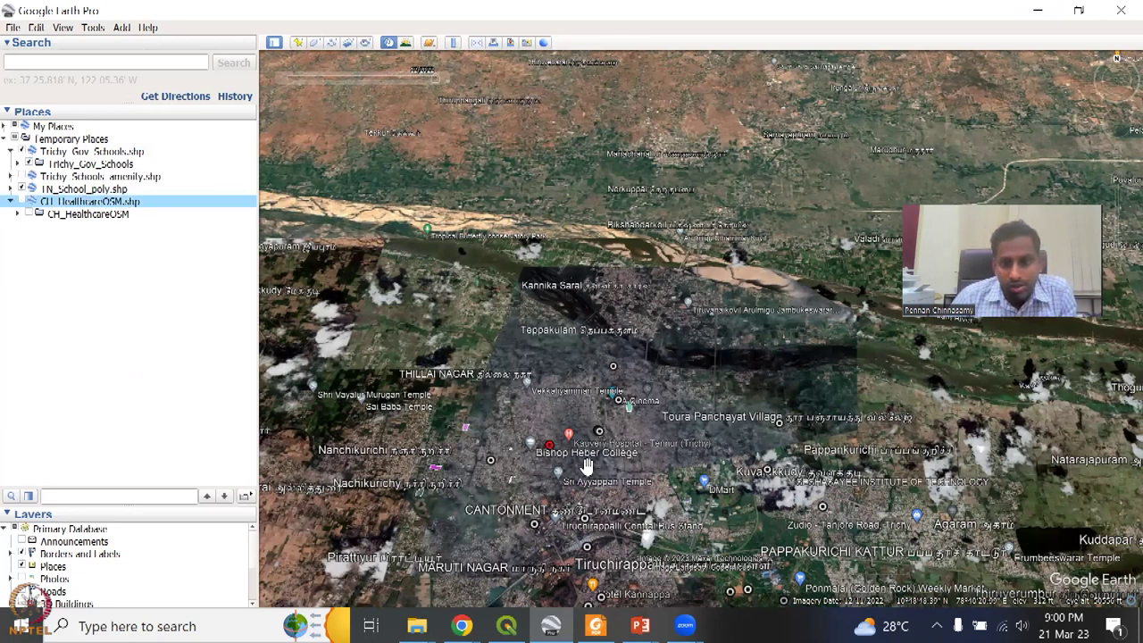
pyautogui.moveTo(506, 625)
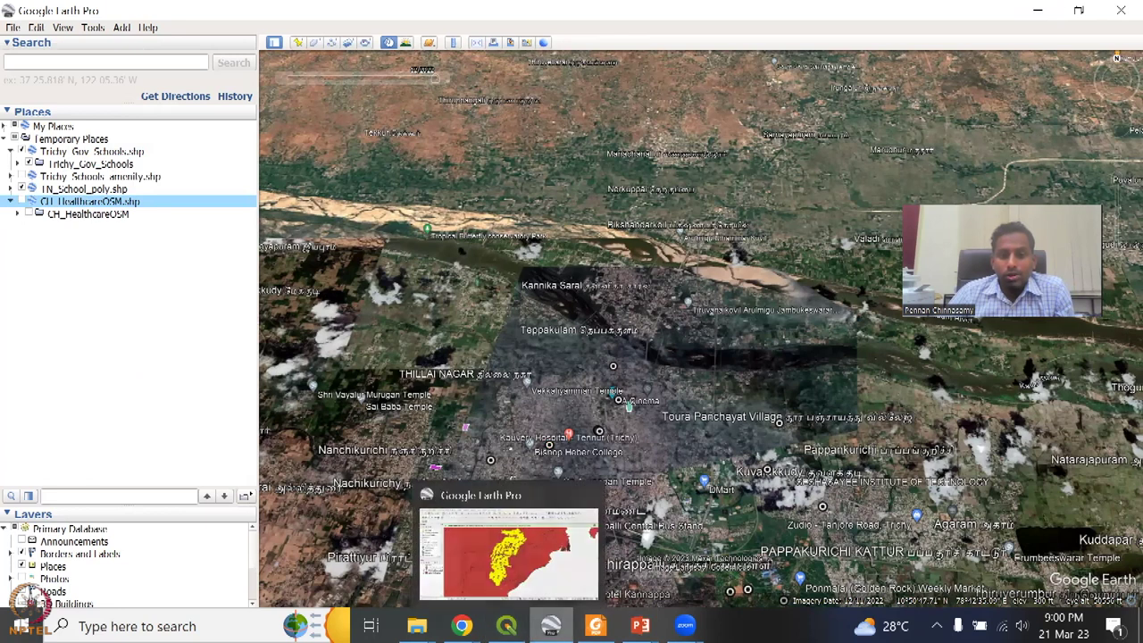
pyautogui.click(514, 545)
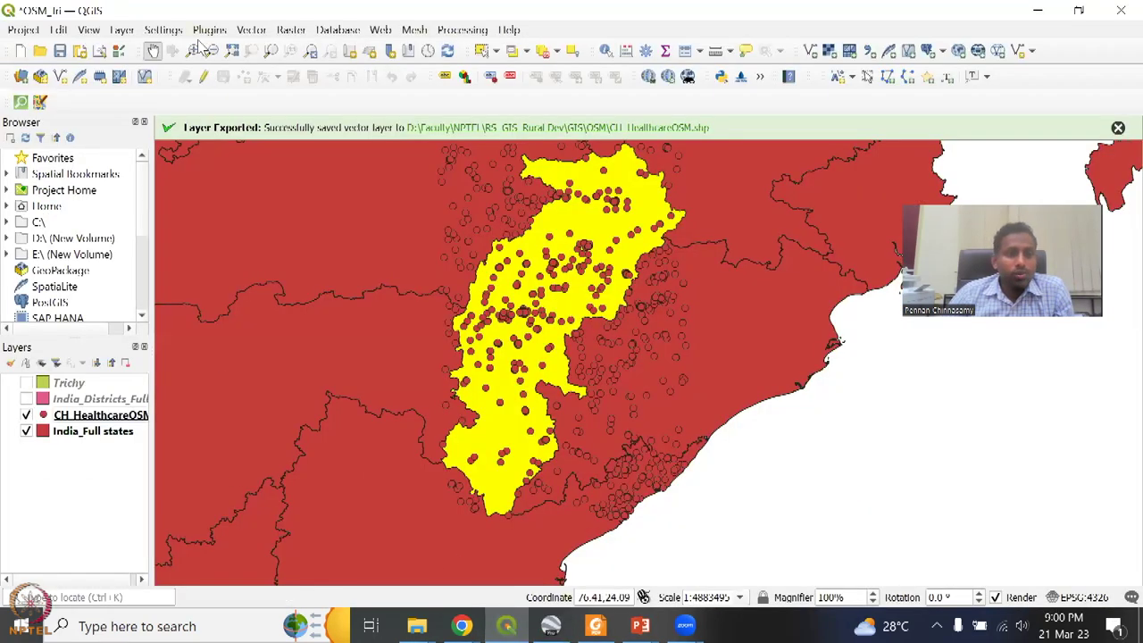
# Step: Open the QuickOSM plugin's quick query form
pyautogui.click(251, 30)
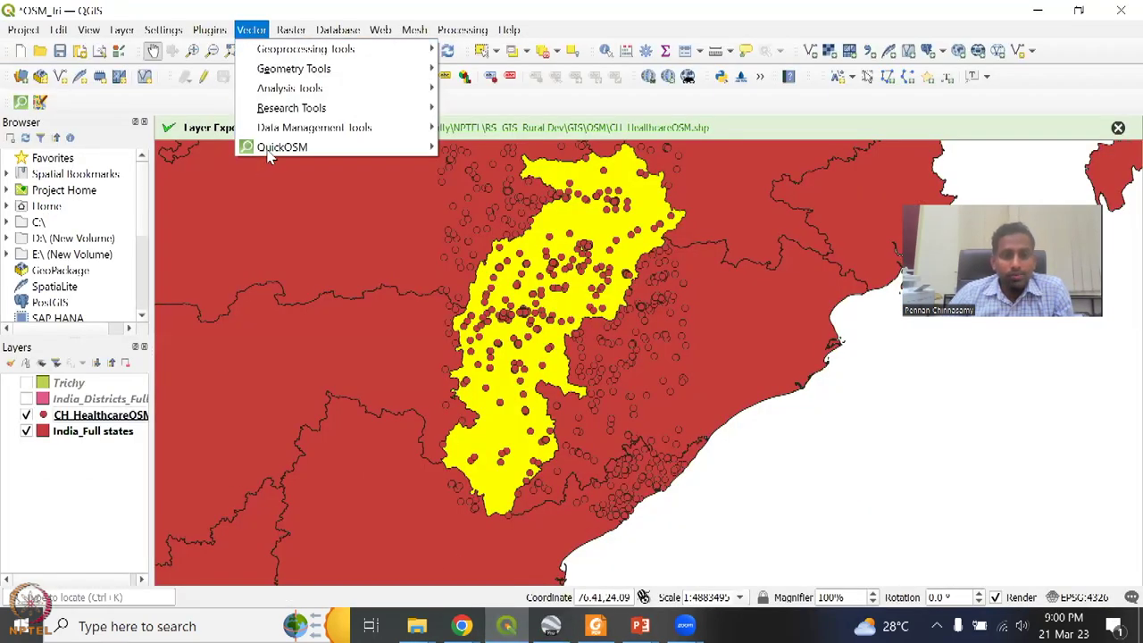
pyautogui.moveTo(283, 147)
pyautogui.click(461, 148)
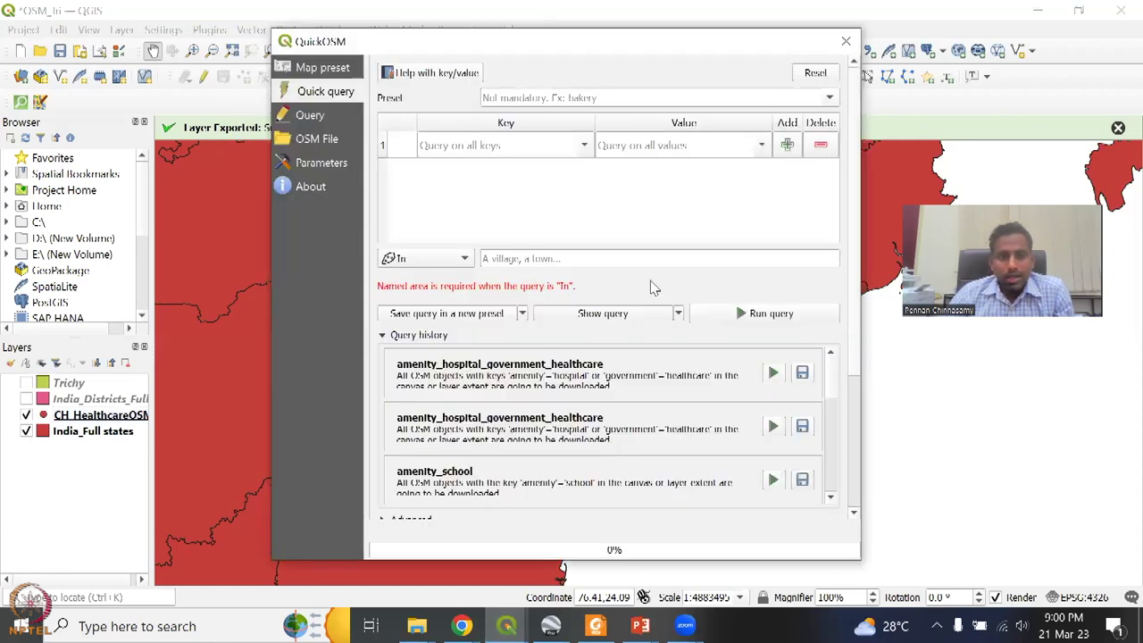
# Step: Search the presets for road, load Highways/Streets/Road (Unknown Type) and add an empty second condition
pyautogui.click(580, 100)
pyautogui.write('rai')
pyautogui.write('d')
pyautogui.press('BackSpace')
pyautogui.press('BackSpace')
pyautogui.press('BackSpace')
pyautogui.write('oad')
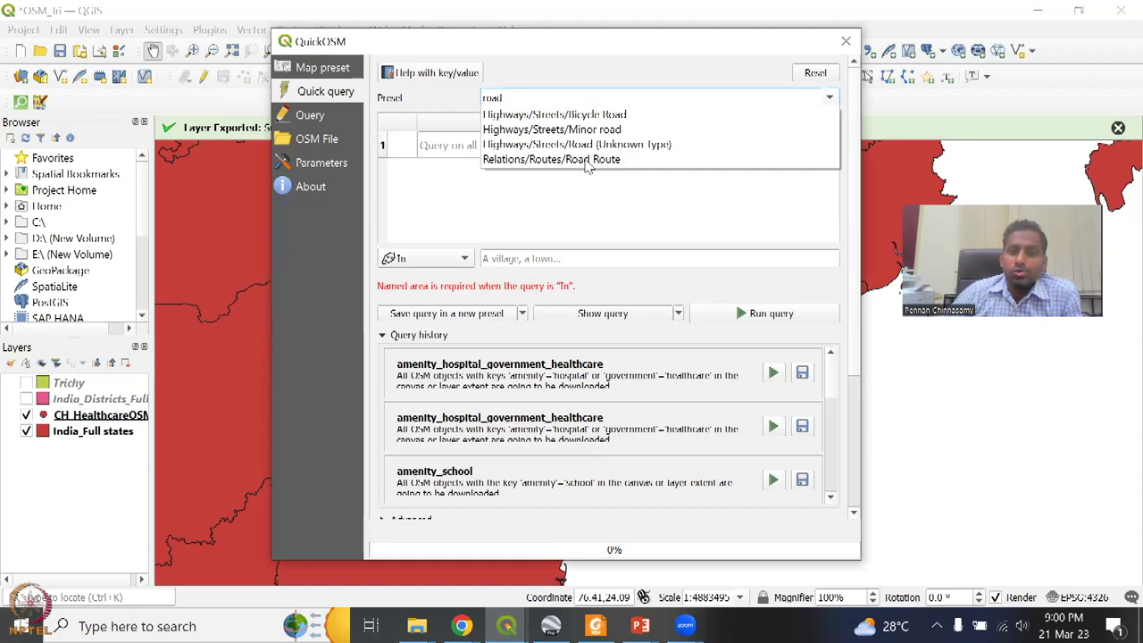
pyautogui.click(603, 145)
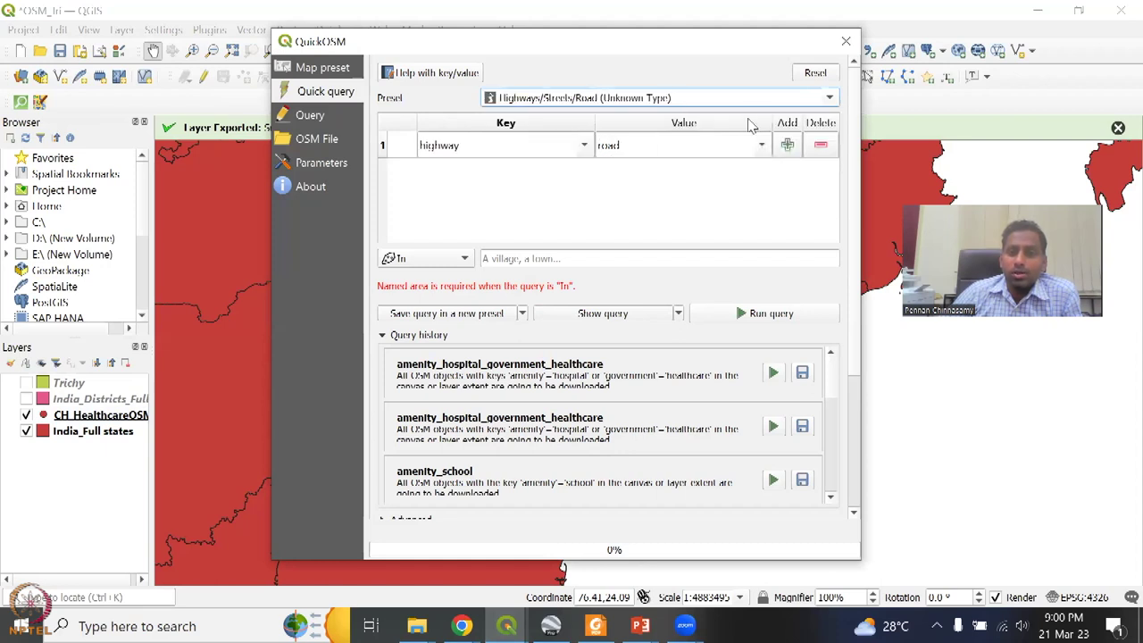
pyautogui.click(787, 145)
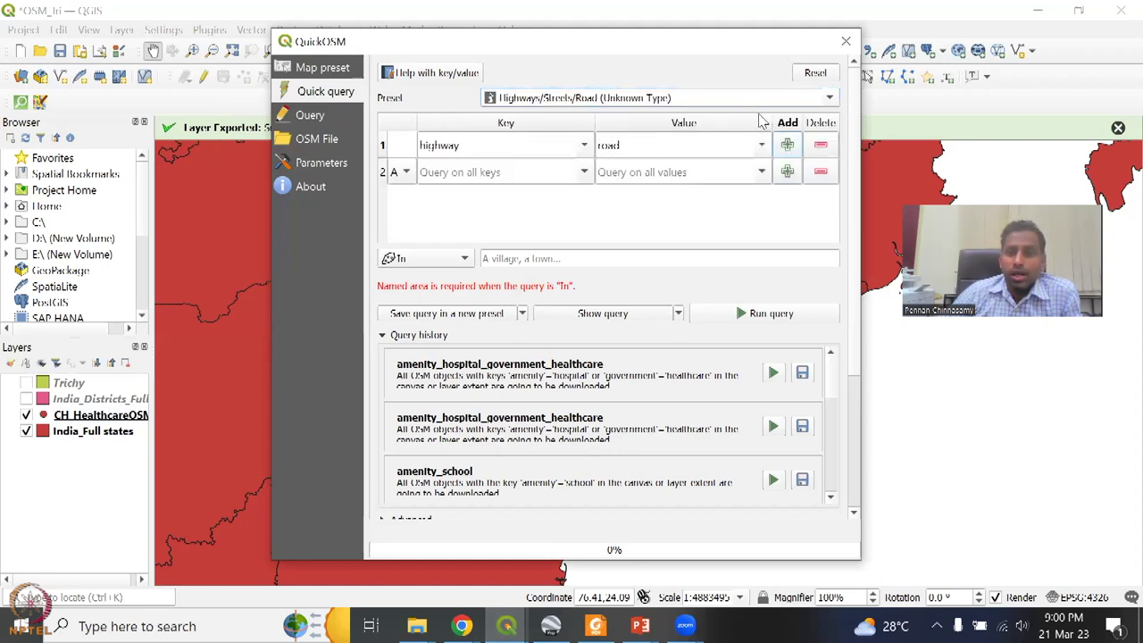
# Step: Replace the query preset with Highways/Streets/Bicycle Road
pyautogui.click(749, 96)
pyautogui.press('BackSpace')
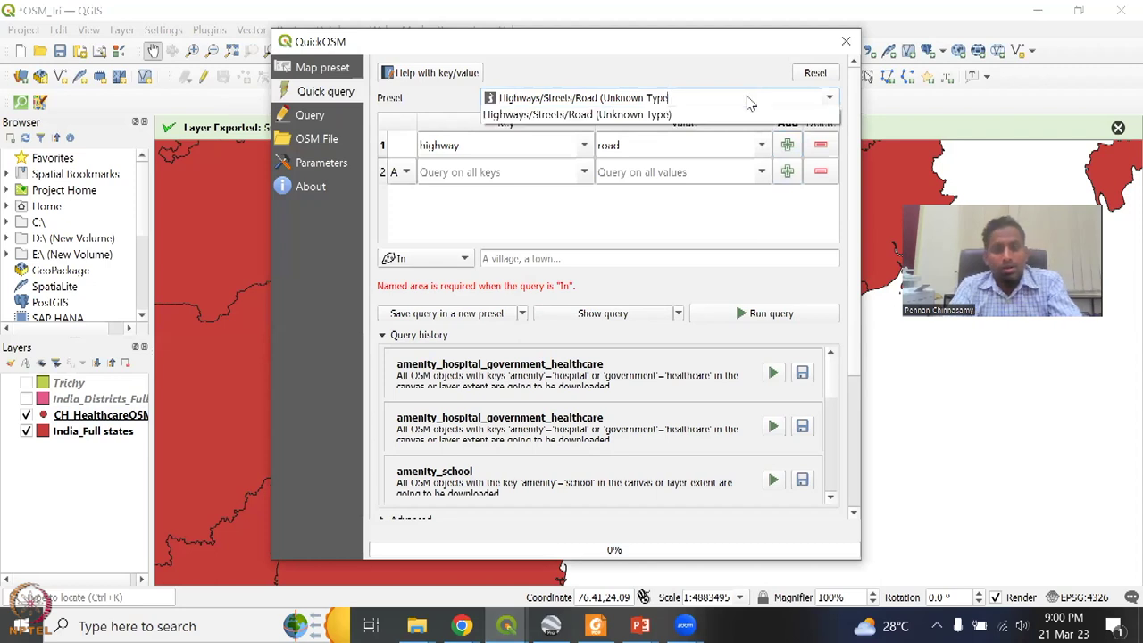
pyautogui.hotkey('ctrl', 'a')
pyautogui.write('roa')
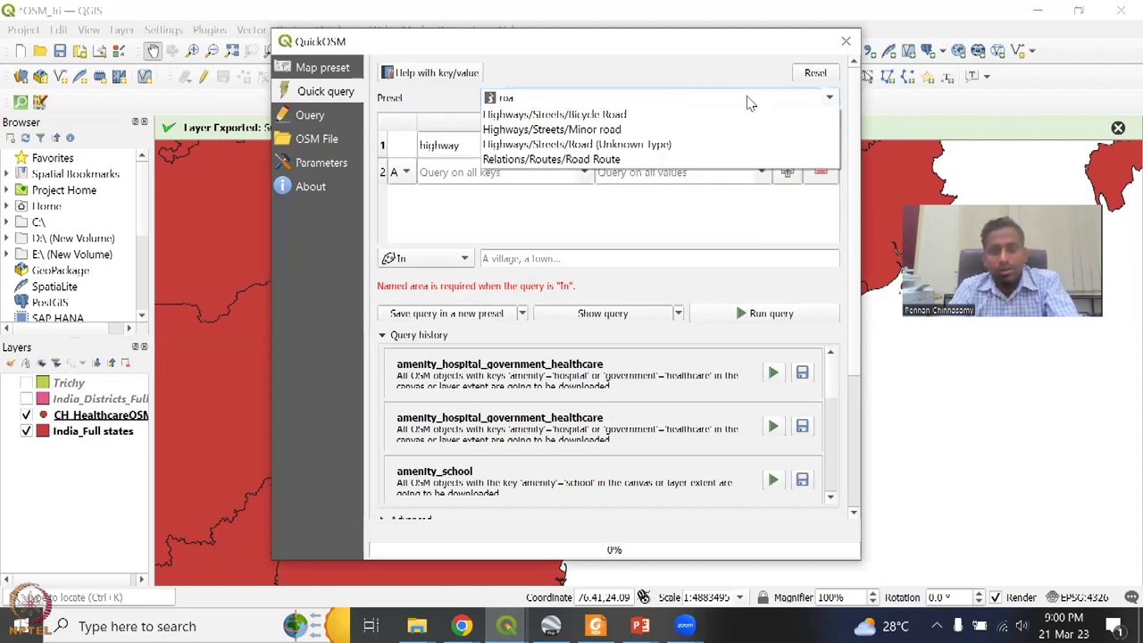
pyautogui.press('Down')
pyautogui.press('Return')
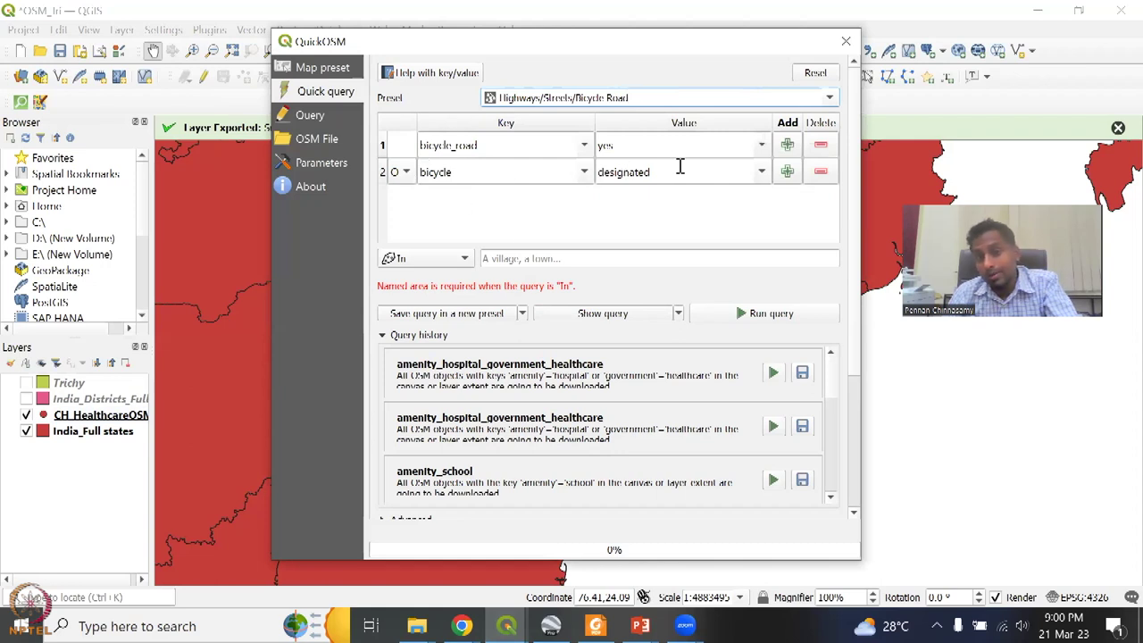
# Step: Load the Highways/Streets/Minor road preset instead and add an empty second condition
pyautogui.tripleClick(671, 100)
pyautogui.write('road')
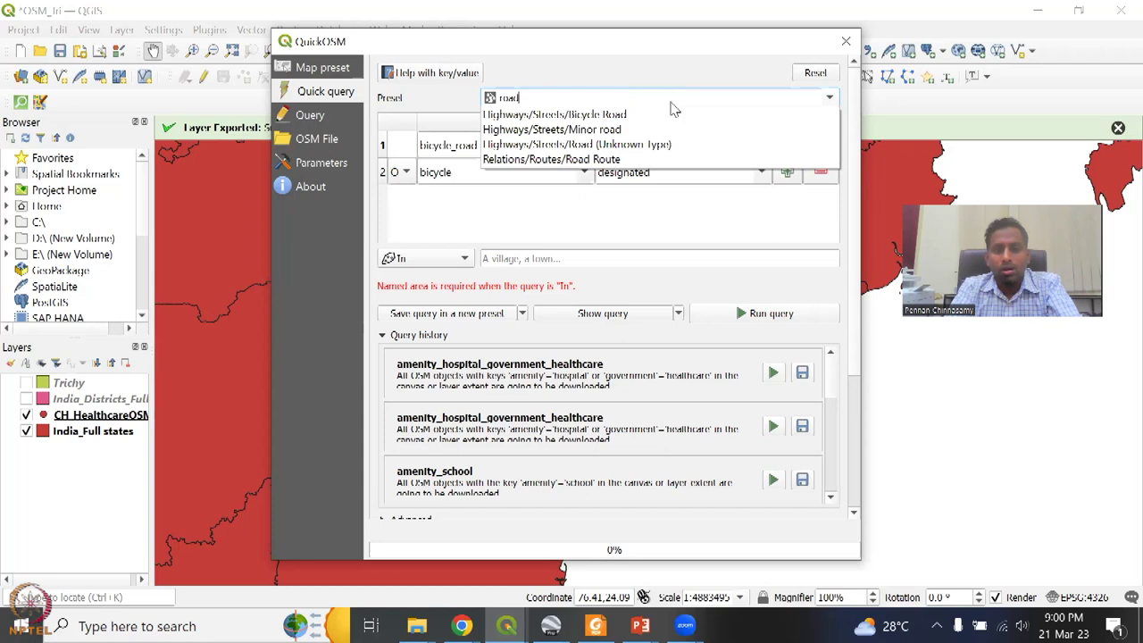
pyautogui.click(672, 130)
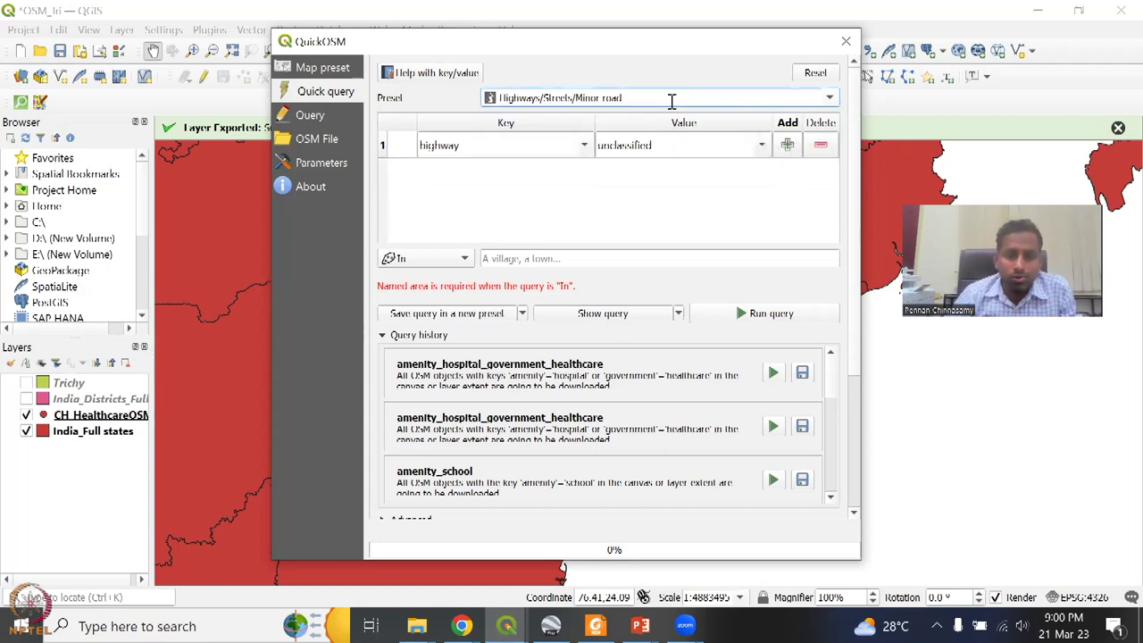
pyautogui.click(788, 146)
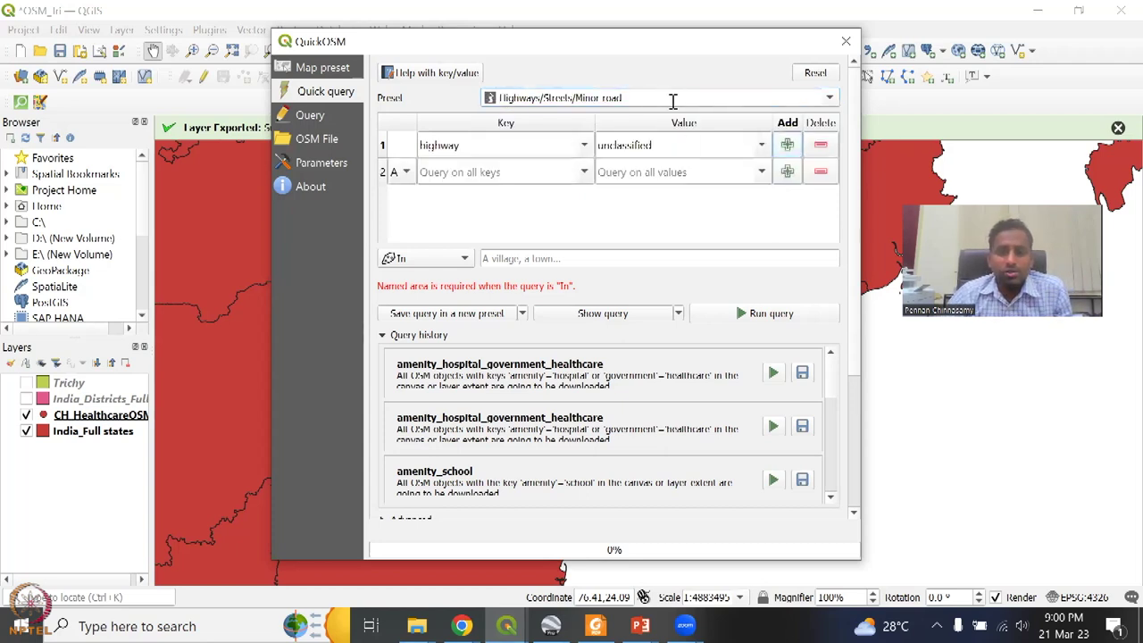
# Step: Load the Relations/Routes/Road Route preset and add an empty third condition to the query
pyautogui.tripleClick(659, 100)
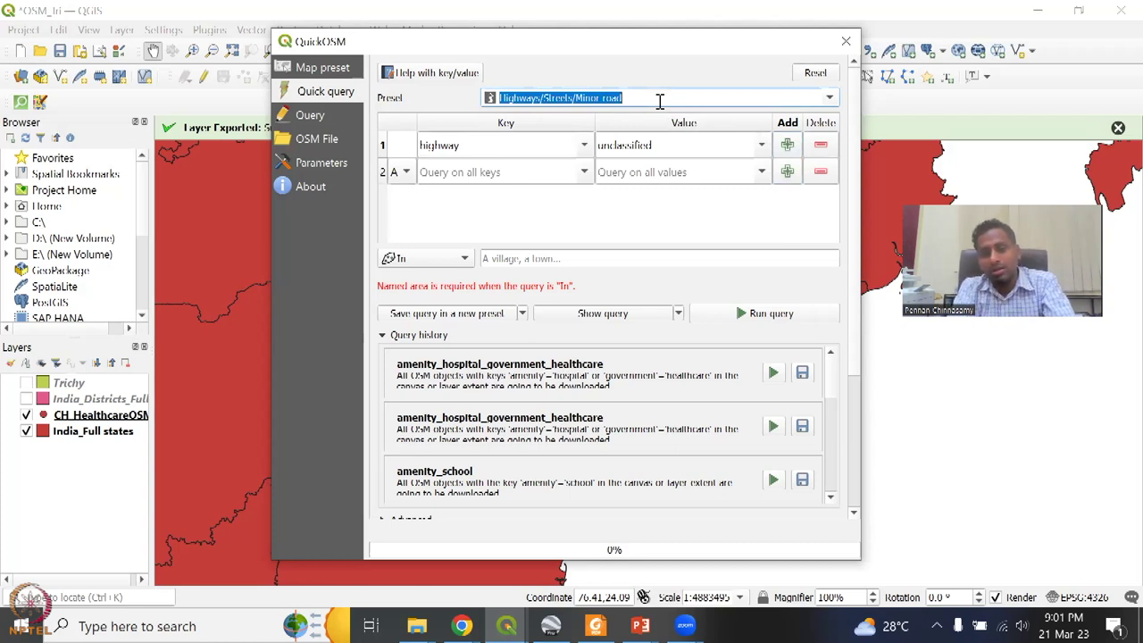
pyautogui.write('roa')
pyautogui.click(659, 100)
pyautogui.write('ds')
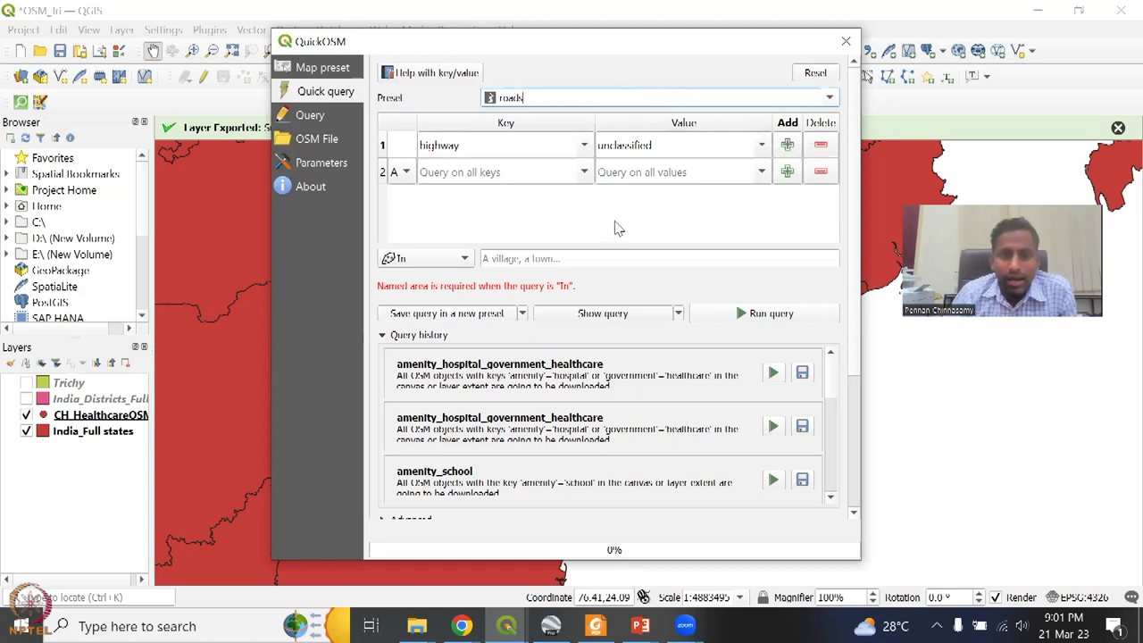
pyautogui.press('BackSpace')
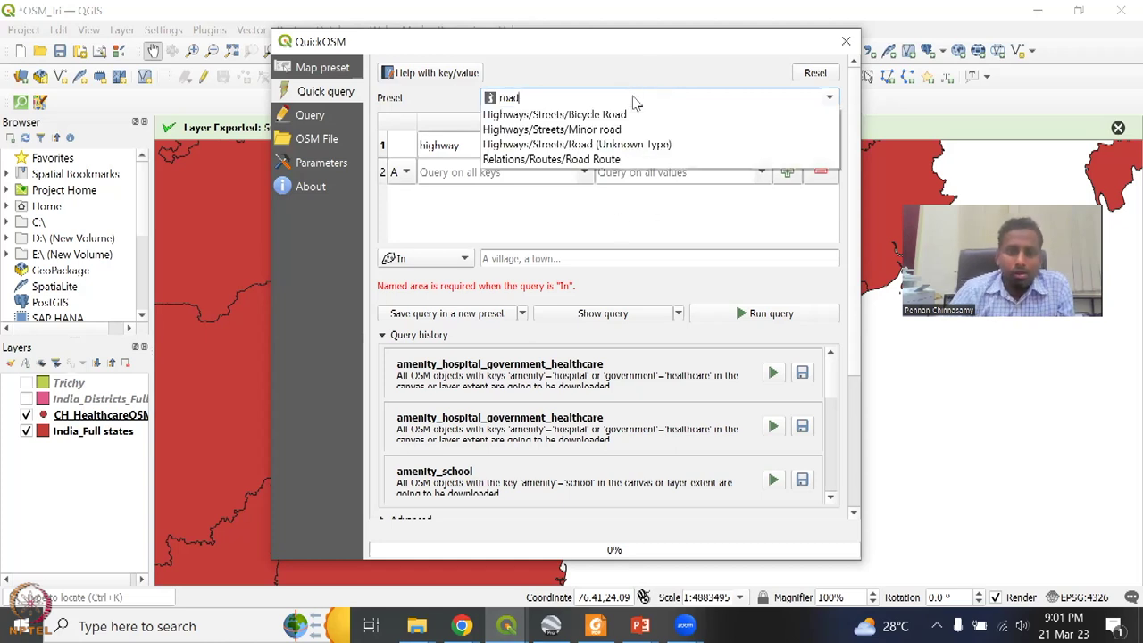
pyautogui.click(627, 158)
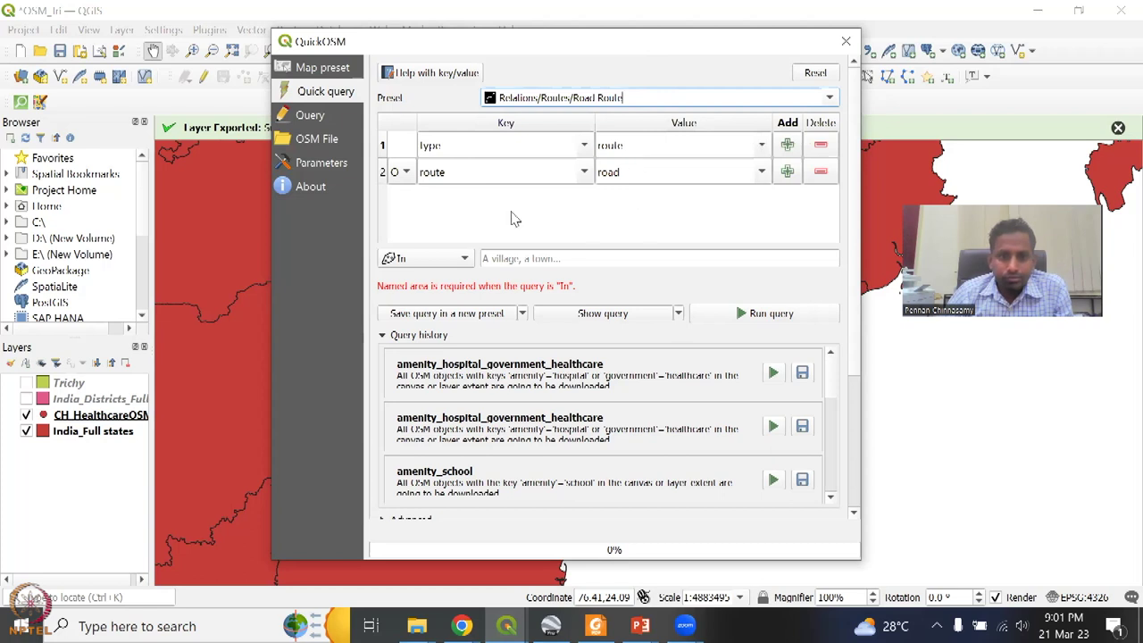
pyautogui.click(788, 172)
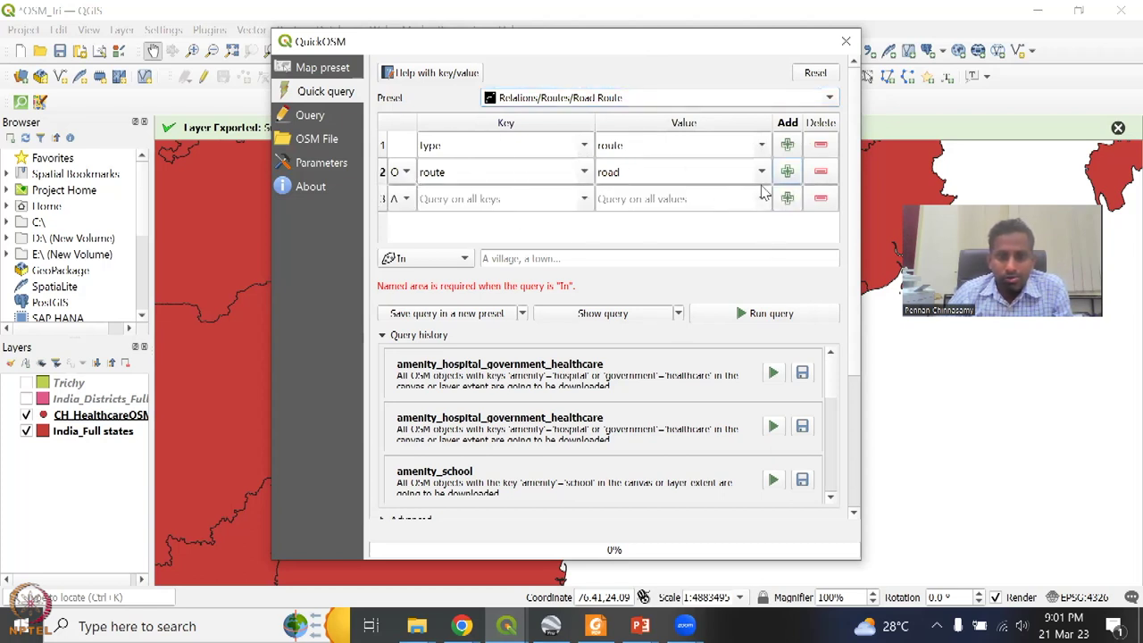
# Step: Clear the preset name and change the third condition's operator from And to Or
pyautogui.moveTo(671, 98); pyautogui.dragTo(397, 104)
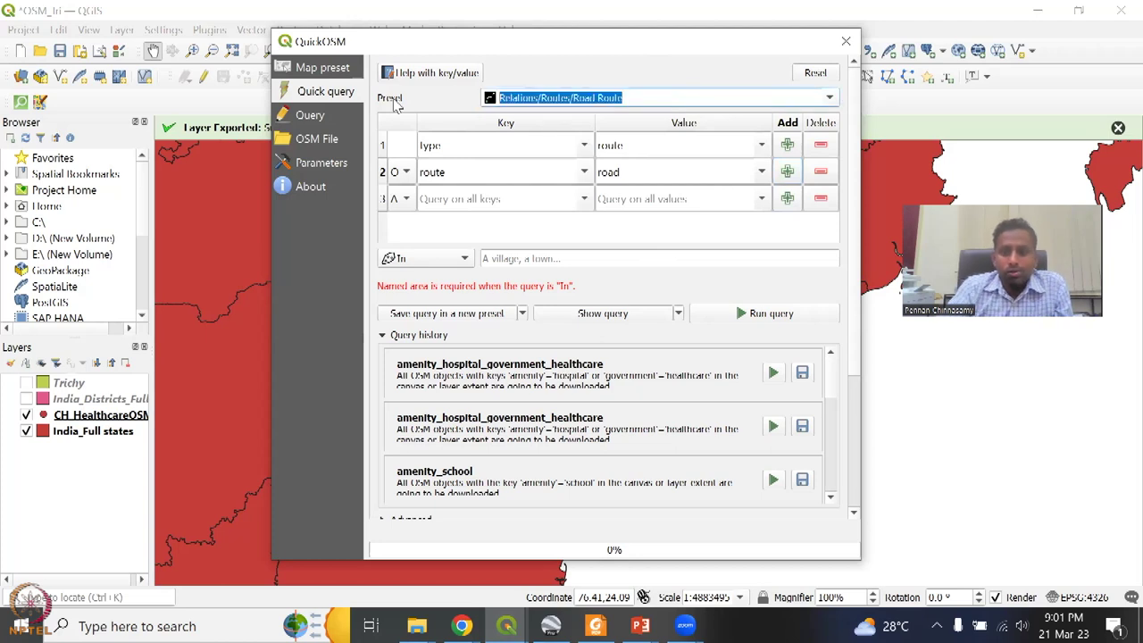
pyautogui.press('BackSpace')
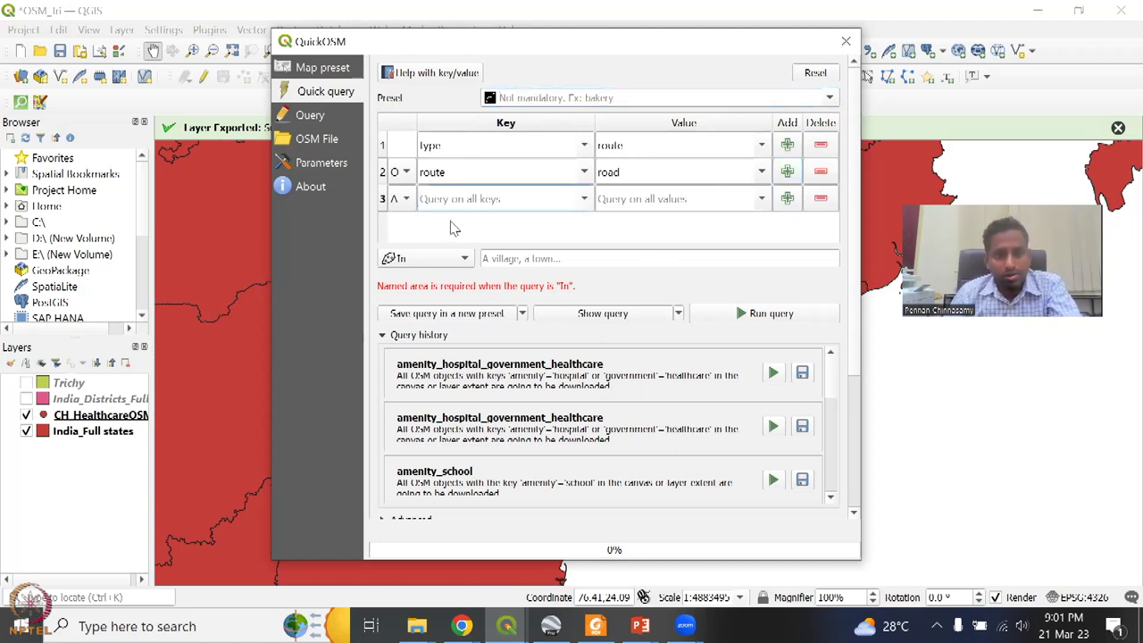
pyautogui.click(398, 199)
pyautogui.click(401, 218)
# Step: Try the key amenity with the value high for the third condition
pyautogui.click(458, 198)
pyautogui.write('am')
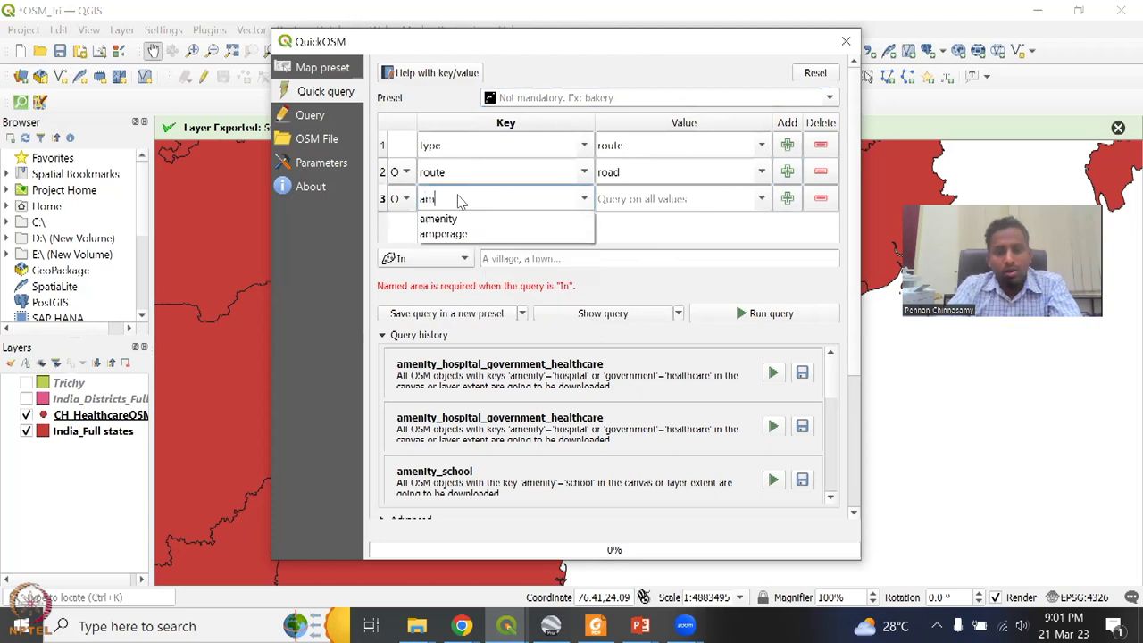
pyautogui.click(466, 221)
pyautogui.click(662, 197)
pyautogui.write('roa')
pyautogui.press('BackSpace')
pyautogui.press('BackSpace')
pyautogui.press('BackSpace')
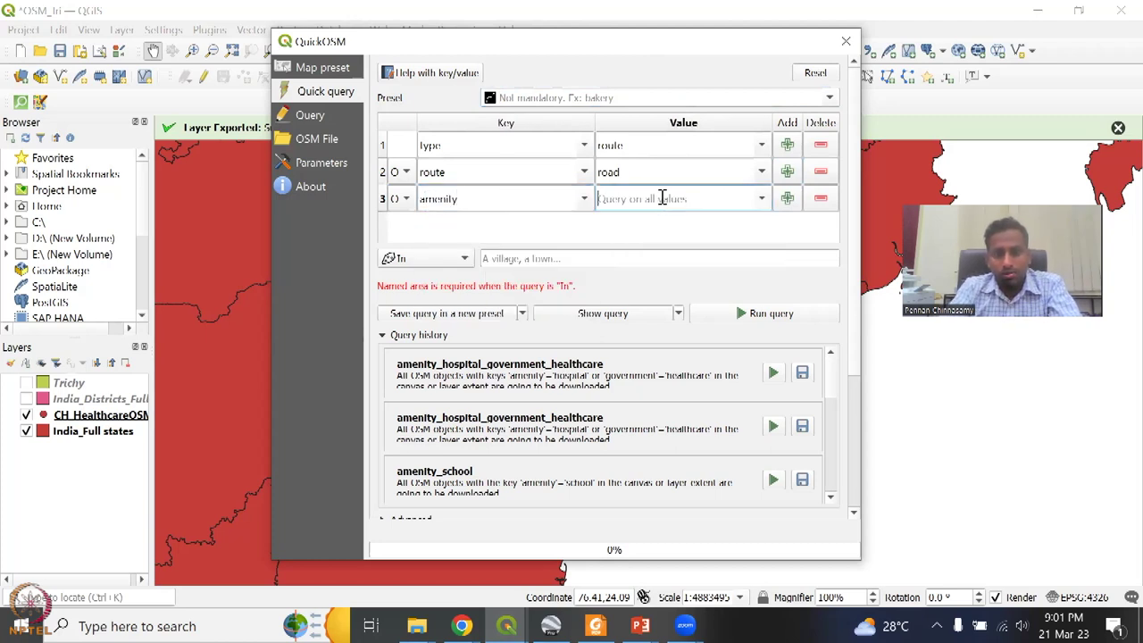
pyautogui.write('high')
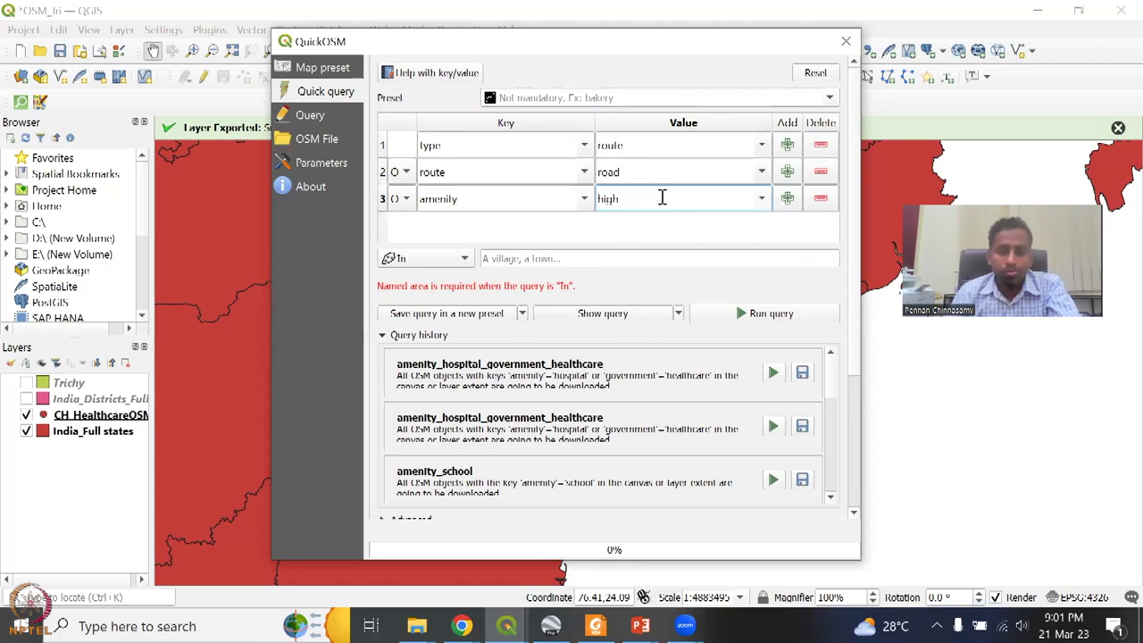
# Step: Try government and road as the third condition's key, and clear the key again
pyautogui.doubleClick(519, 204)
pyautogui.write('gov')
pyautogui.press('Down')
pyautogui.press('Return')
pyautogui.click(640, 205)
pyautogui.write('roa')
pyautogui.doubleClick(498, 198)
pyautogui.write('road')
pyautogui.press('BackSpace')
pyautogui.press('BackSpace')
pyautogui.press('BackSpace')
pyautogui.press('BackSpace')
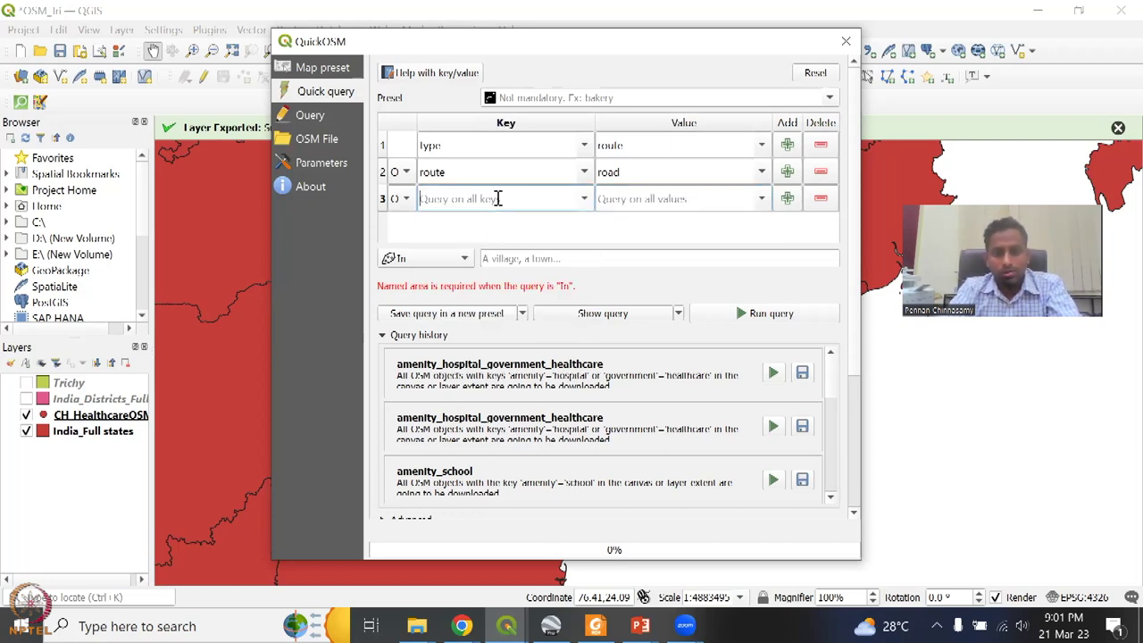
# Step: Try highway as the third condition's key
pyautogui.write('hig')
pyautogui.press('Down')
pyautogui.press('Return')
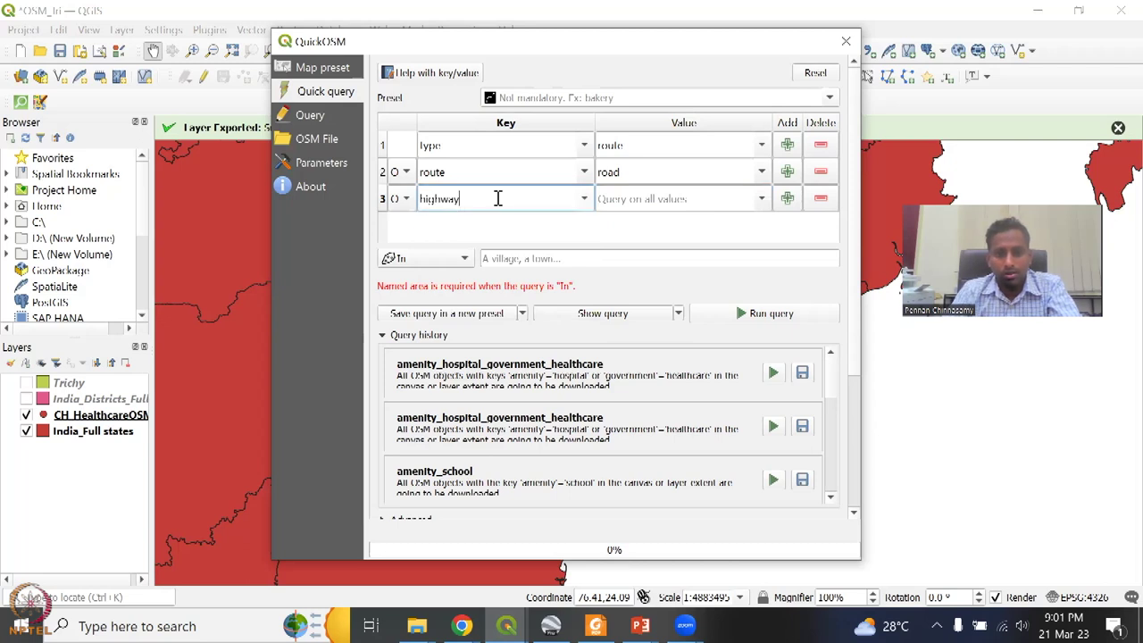
# Step: Look through the available keys and change the third condition's key to type
pyautogui.click(583, 199)
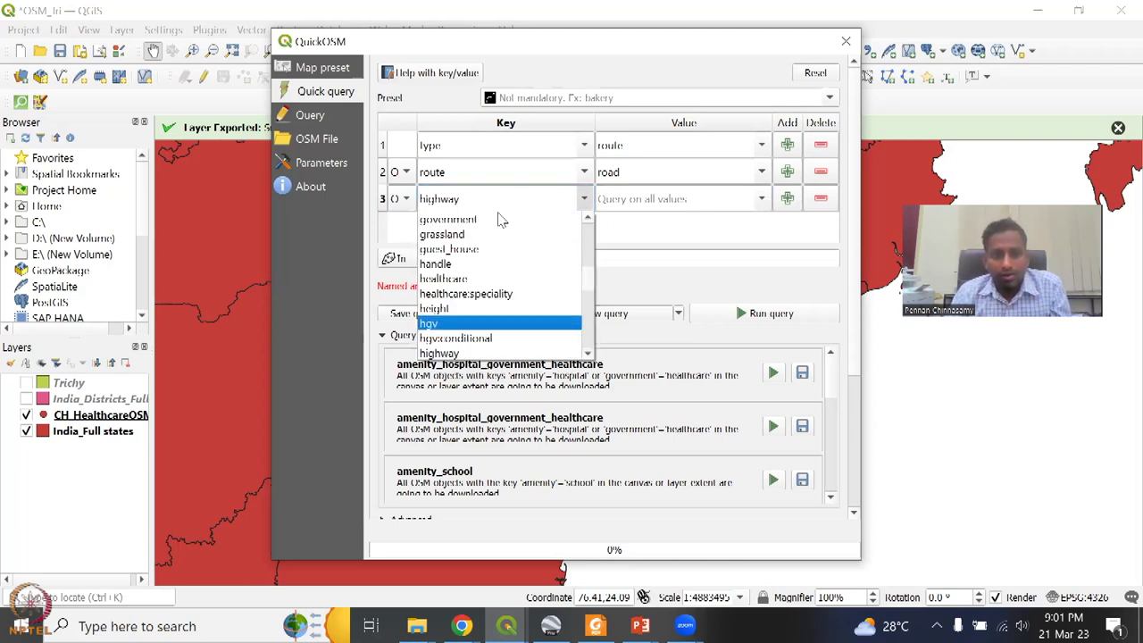
pyautogui.scroll(-10, 490, 318)
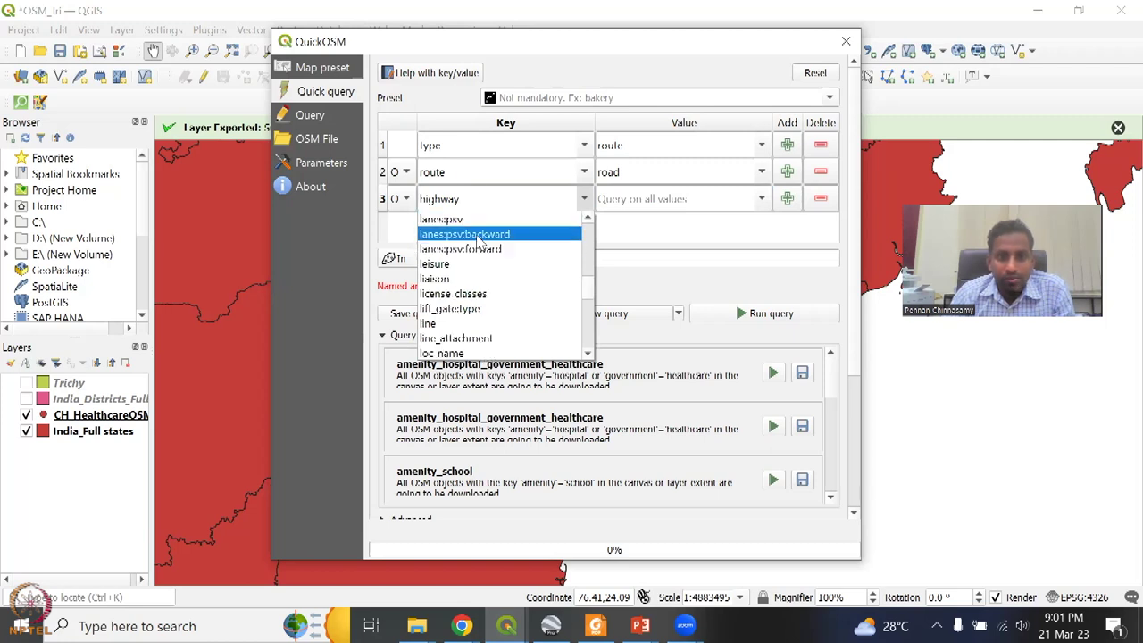
pyautogui.press('t')
pyautogui.press('e')
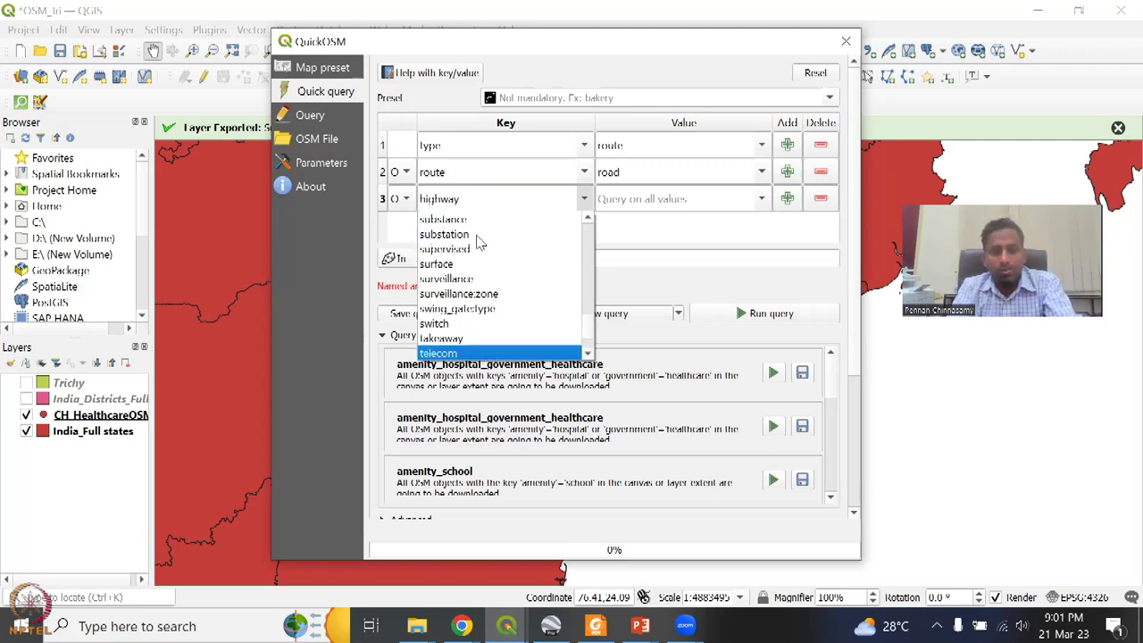
pyautogui.press('Down')
pyautogui.press('Down')
pyautogui.press('Down')
pyautogui.press('Down')
pyautogui.press('Down')
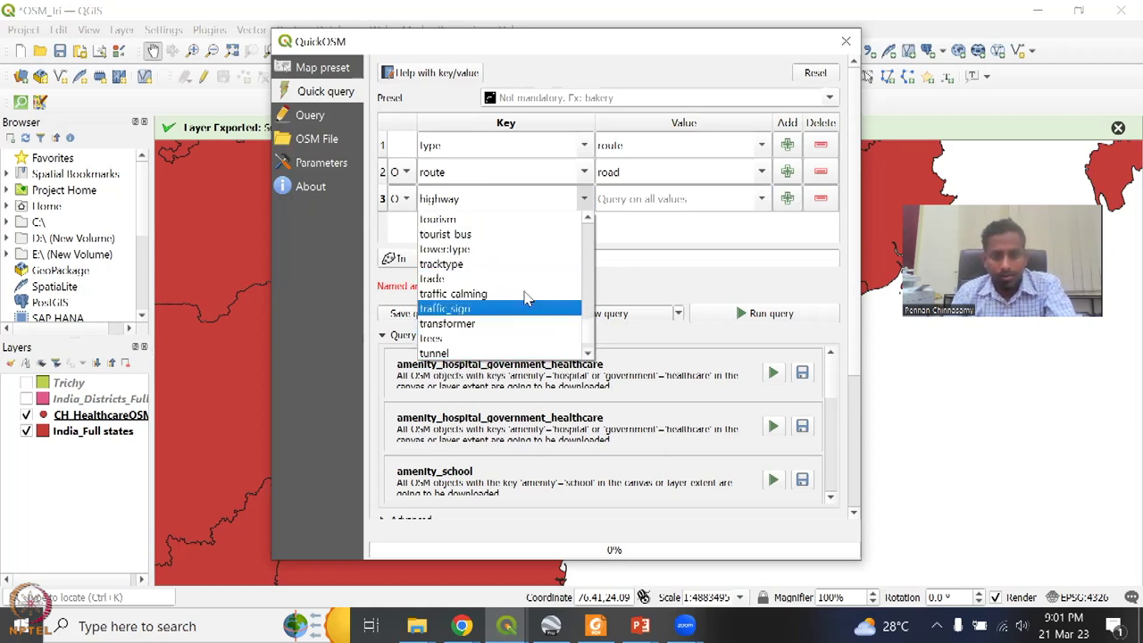
pyautogui.scroll(-3, 524, 259)
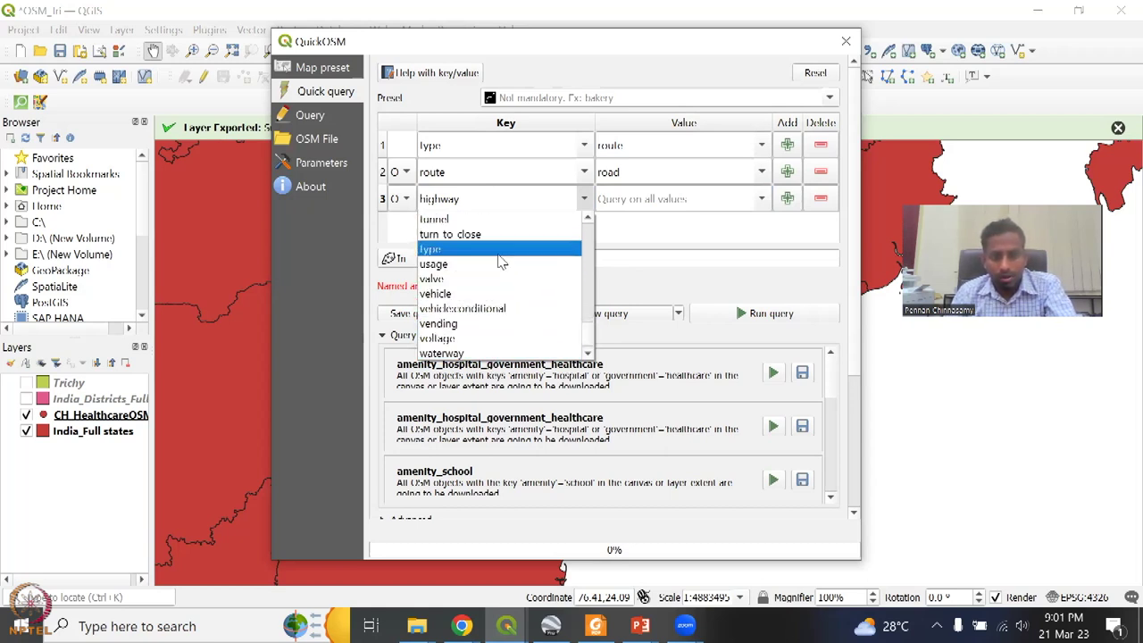
pyautogui.click(500, 249)
# Step: Try roa, hi and rural as the value of the third condition
pyautogui.click(702, 199)
pyautogui.write('roa')
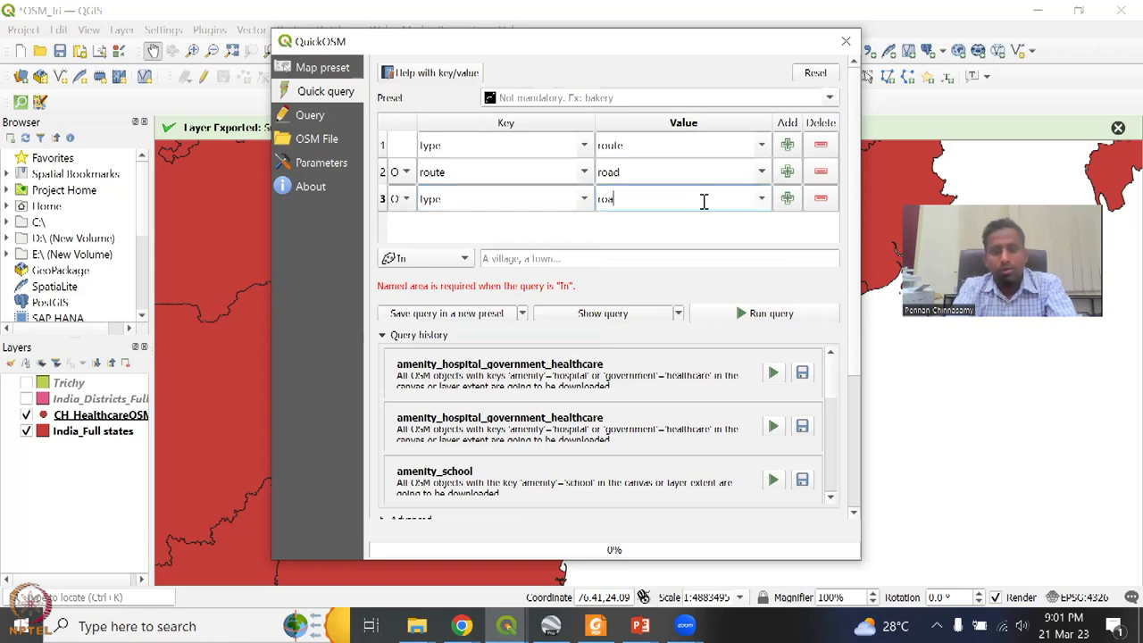
pyautogui.press('BackSpace')
pyautogui.press('BackSpace')
pyautogui.press('BackSpace')
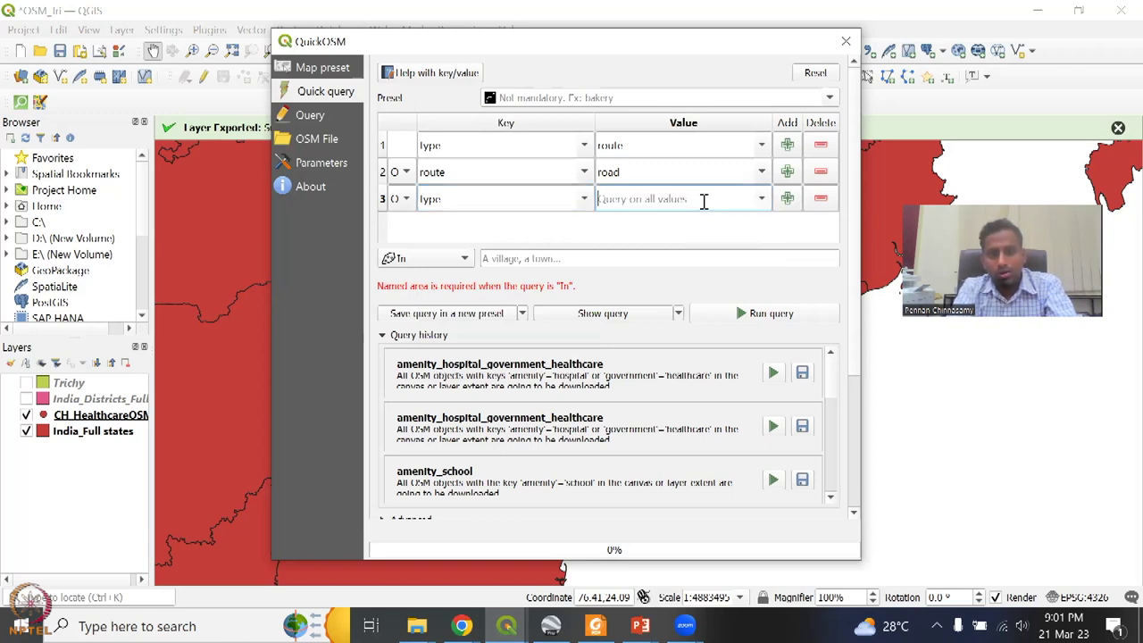
pyautogui.write('hi')
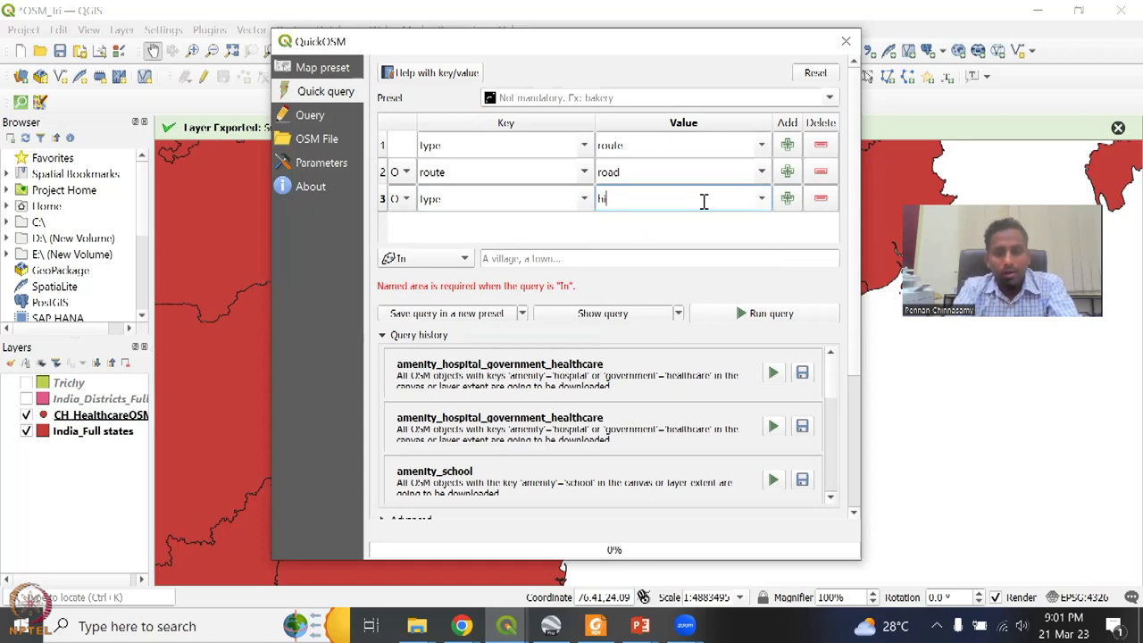
pyautogui.press('BackSpace')
pyautogui.press('BackSpace')
pyautogui.write('rural')
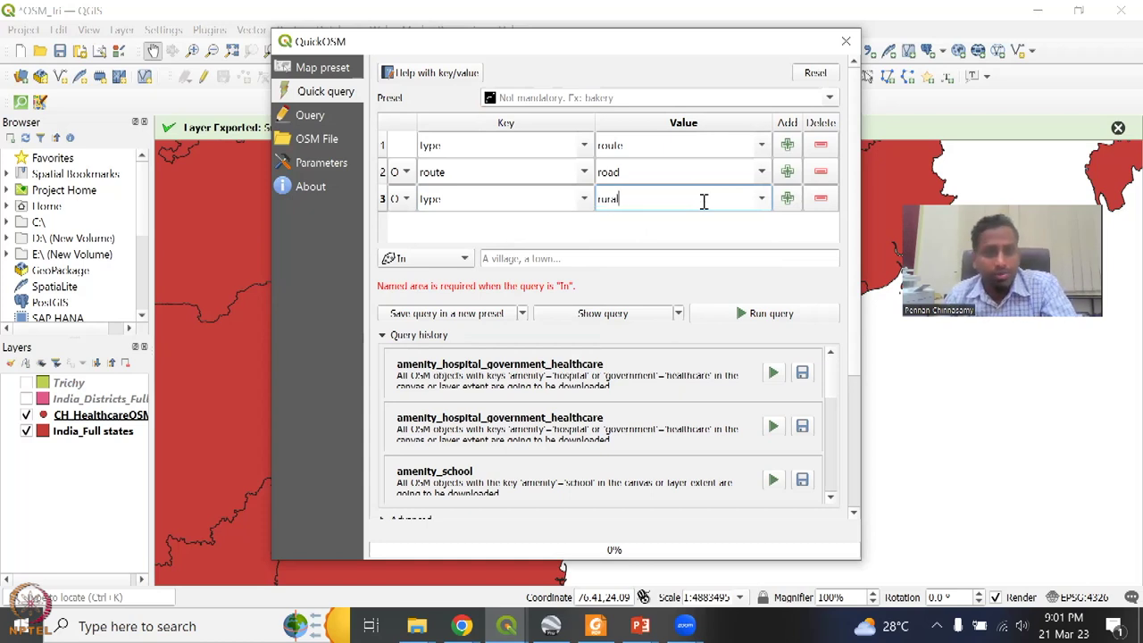
# Step: Look through the available keys for the third condition and the earlier queries in the query history
pyautogui.click(513, 198)
pyautogui.click(581, 200)
pyautogui.scroll(10, 545, 268)
pyautogui.scroll(1, 539, 272)
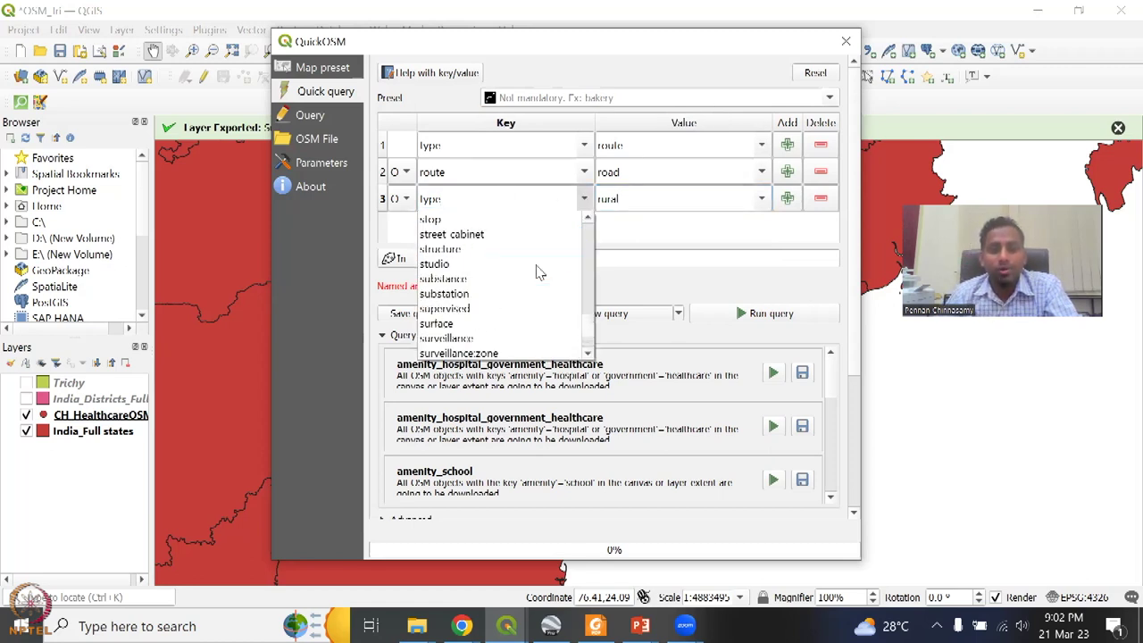
pyautogui.click(714, 299)
pyautogui.scroll(-3, 829, 389)
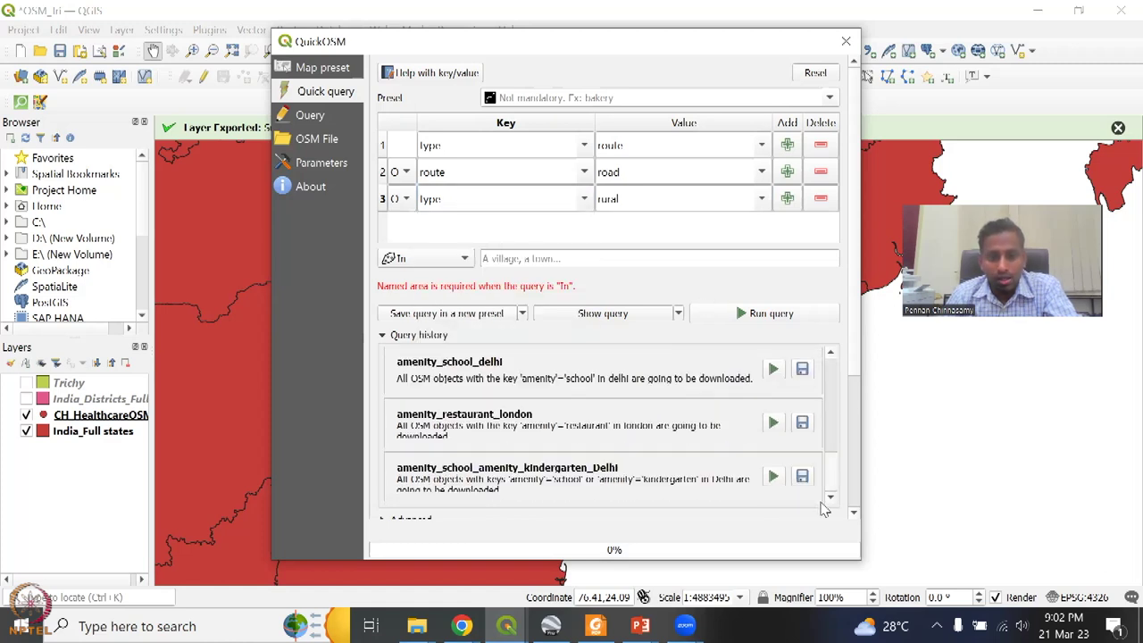
pyautogui.scroll(-2, 662, 461)
pyautogui.scroll(5, 540, 389)
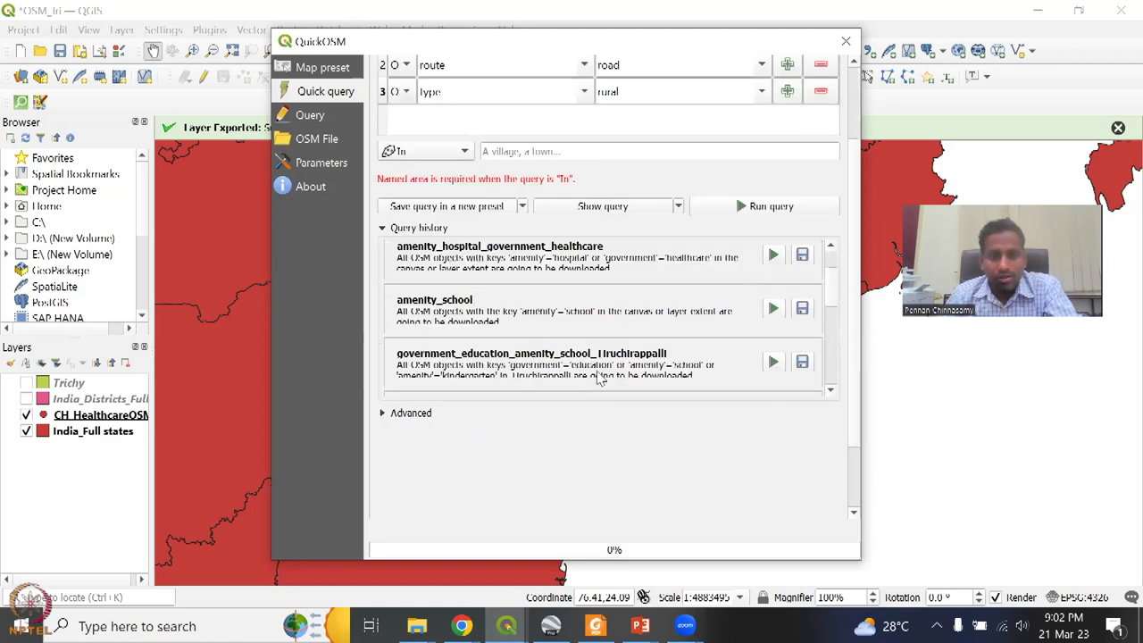
pyautogui.scroll(2, 630, 313)
pyautogui.scroll(2, 631, 348)
pyautogui.scroll(-5, 635, 375)
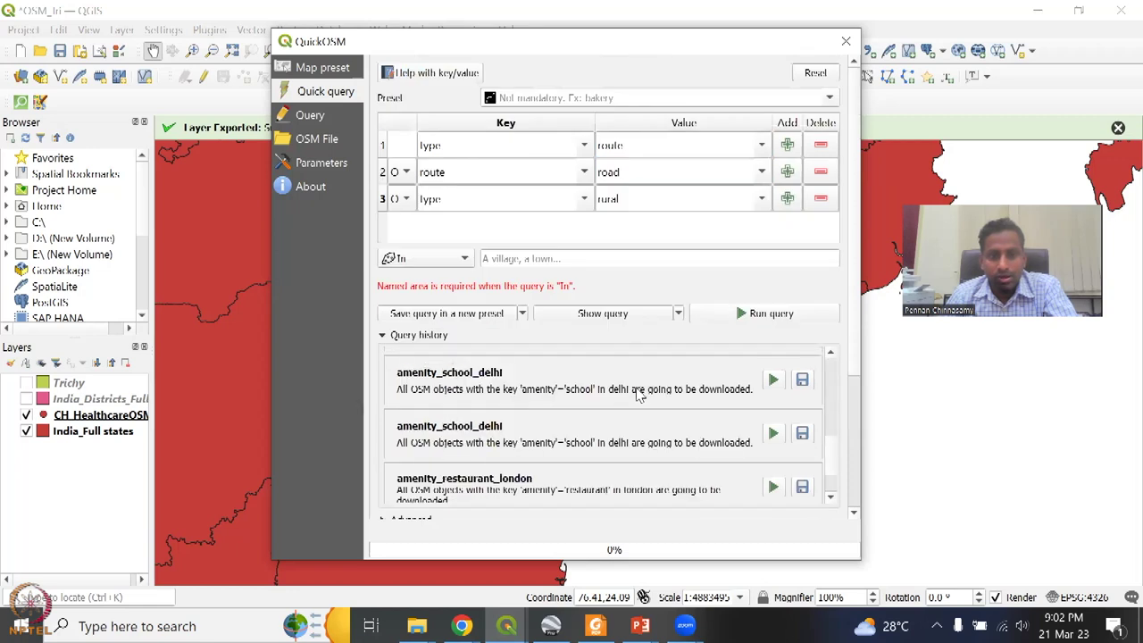
pyautogui.scroll(6, 638, 393)
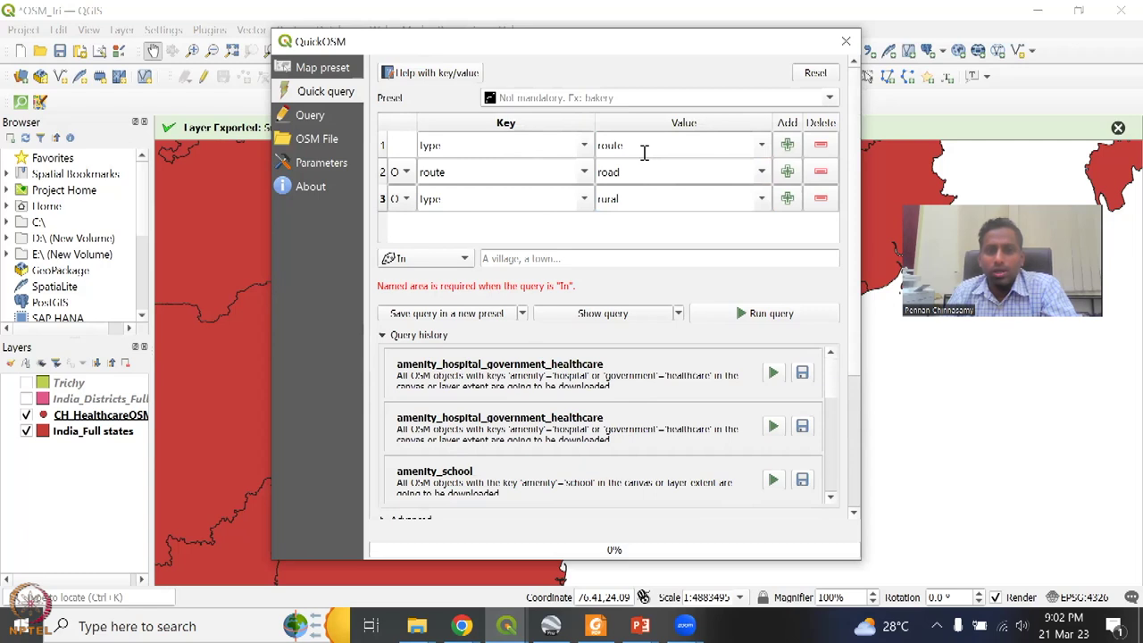
# Step: Set the third condition's key to highway and its value to road
pyautogui.doubleClick(453, 200)
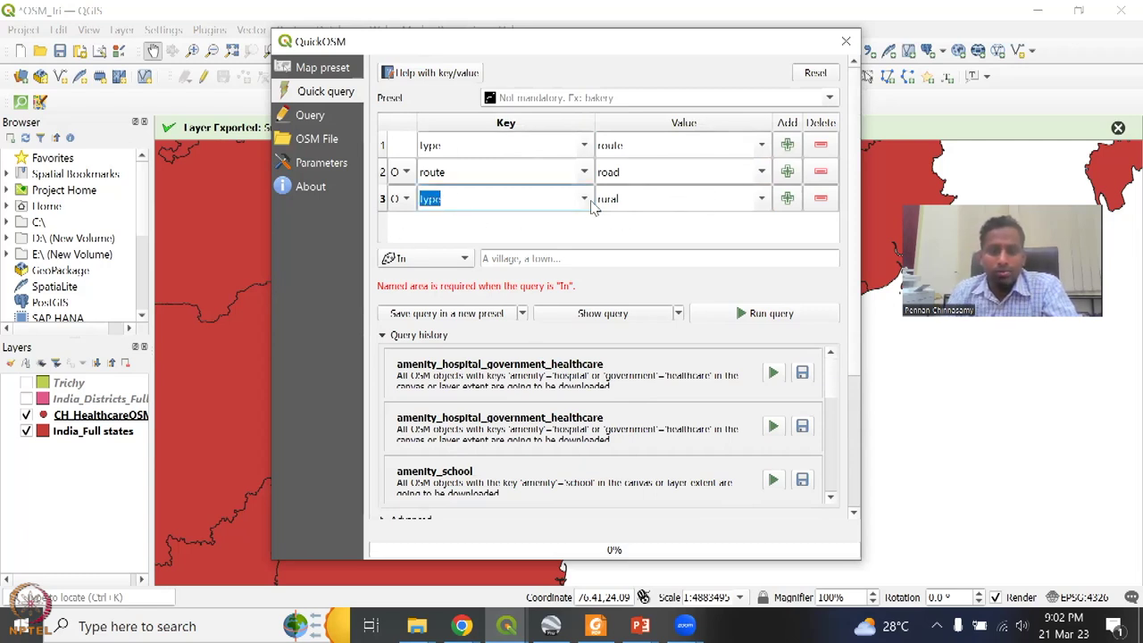
pyautogui.write('highway')
pyautogui.press('Return')
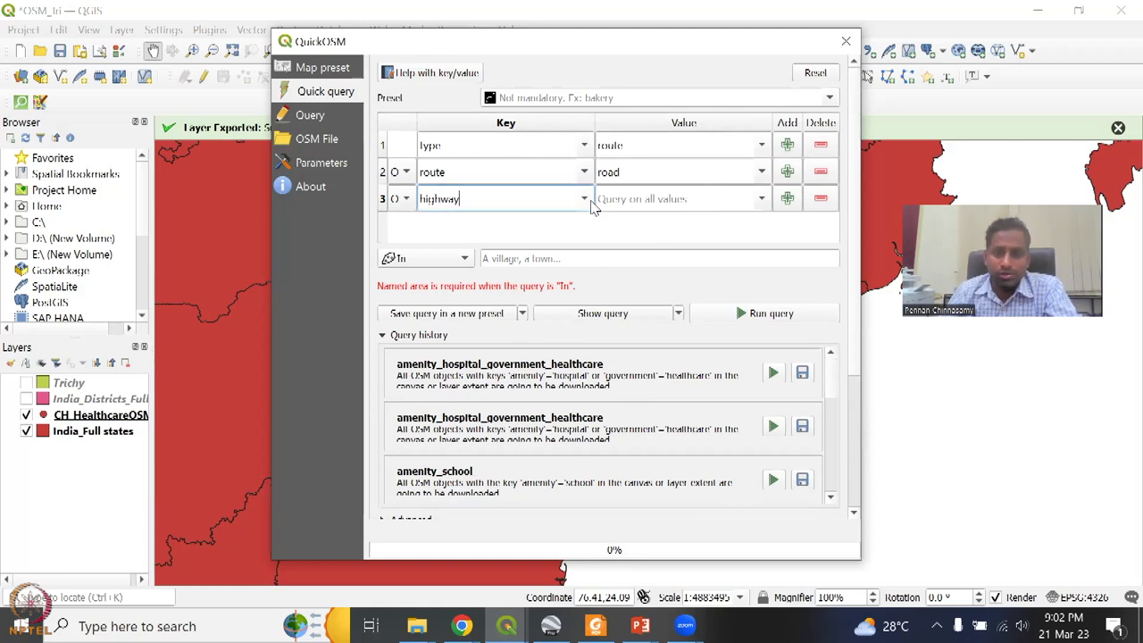
pyautogui.click(702, 201)
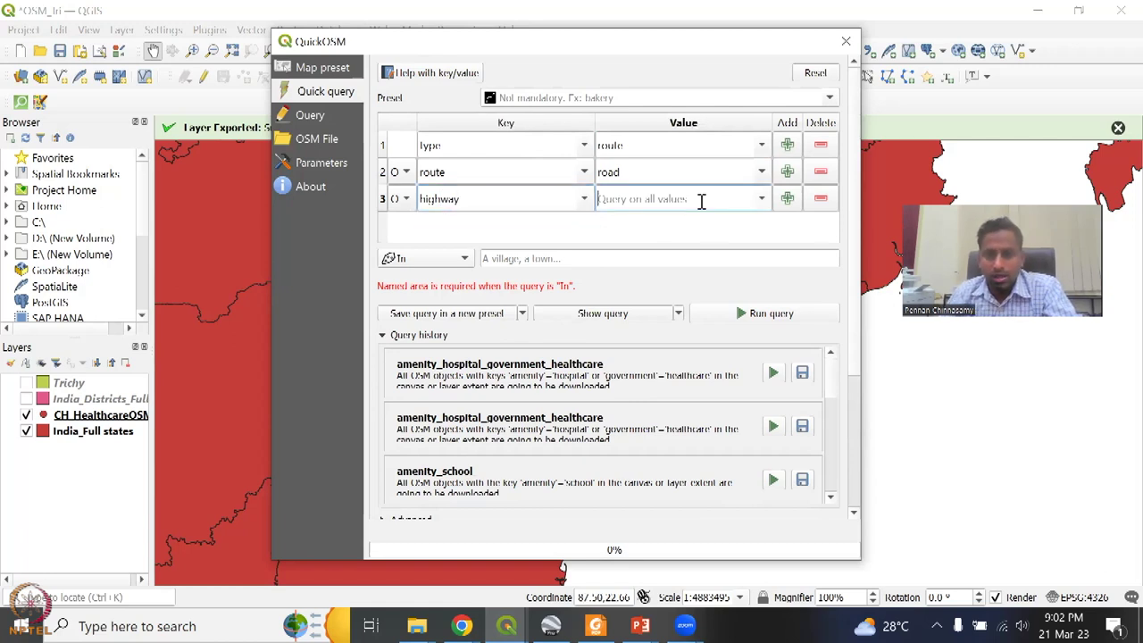
pyautogui.click(762, 198)
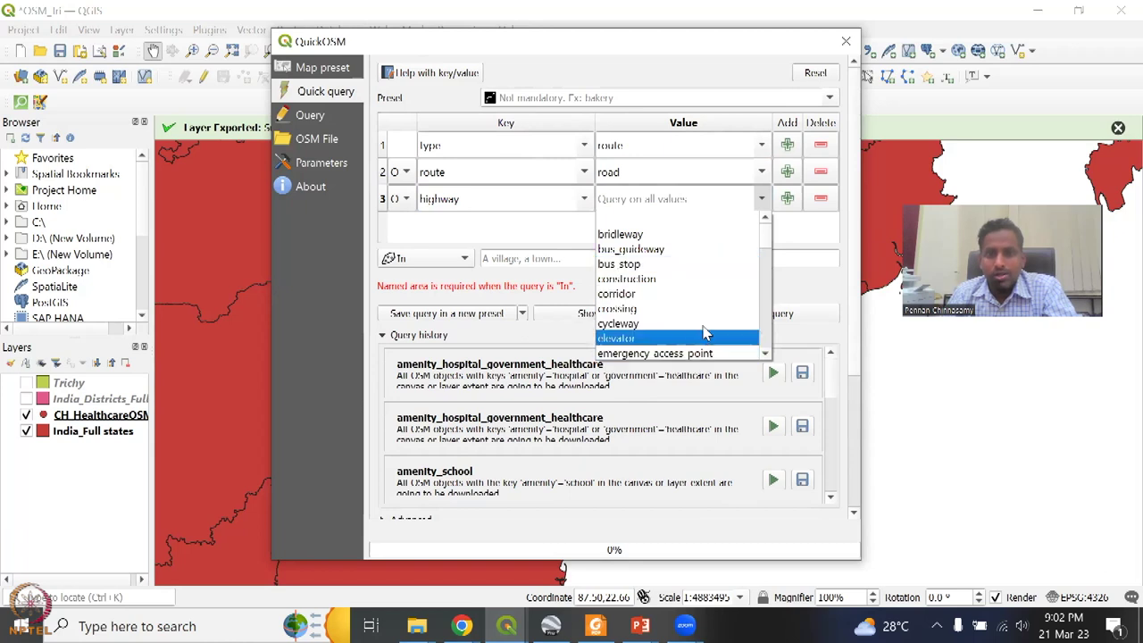
pyautogui.scroll(-1, 706, 331)
pyautogui.scroll(-4, 711, 328)
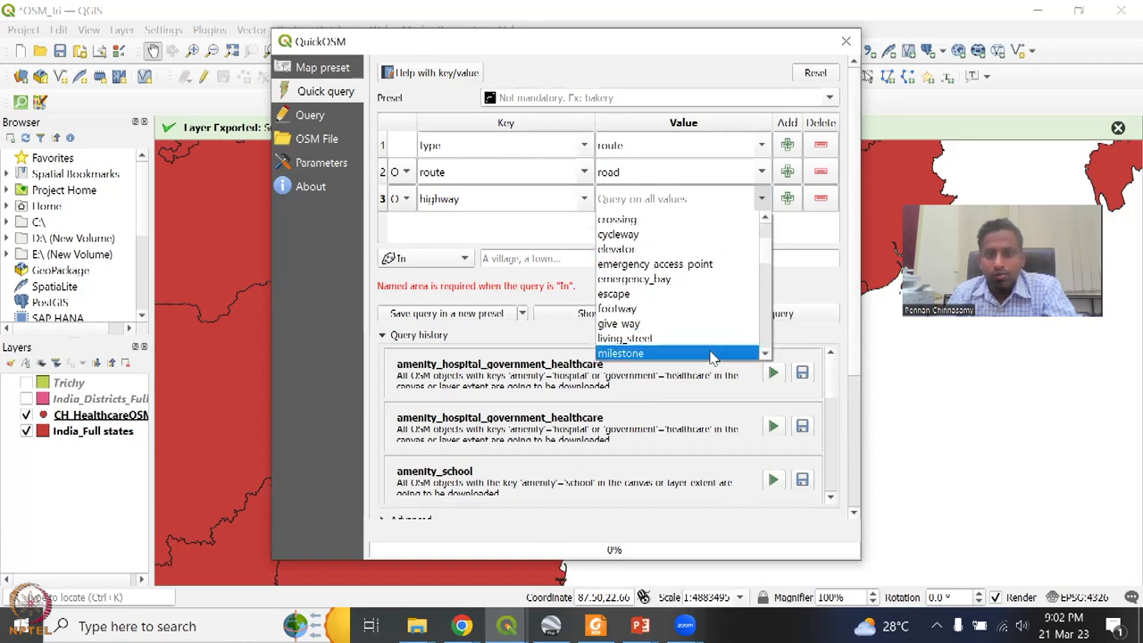
pyautogui.scroll(-1, 706, 332)
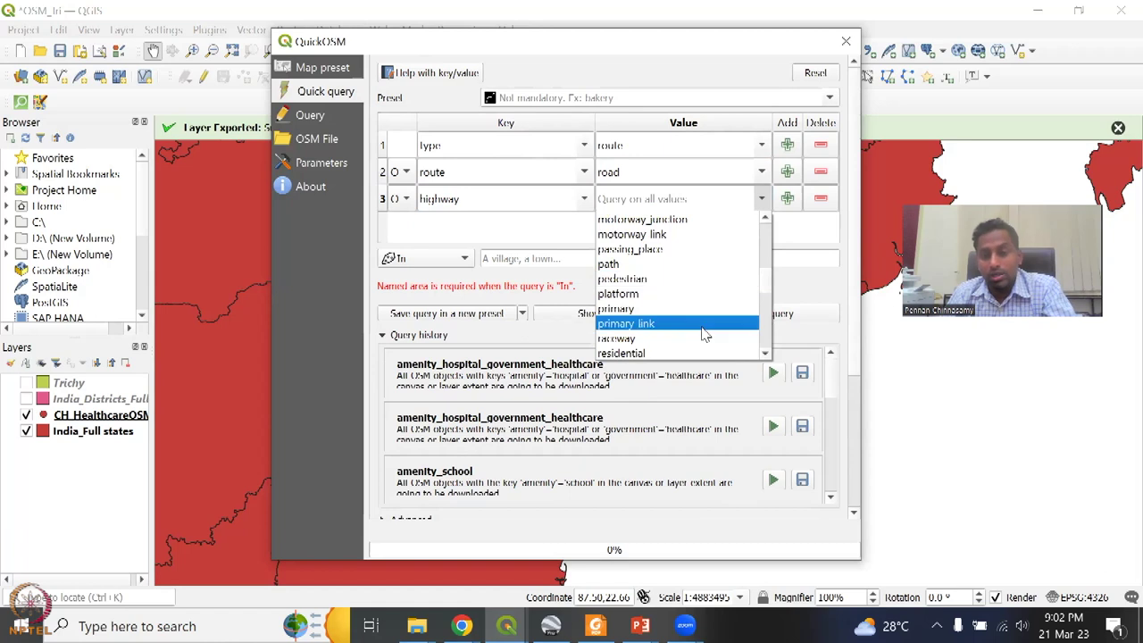
pyautogui.scroll(-2, 706, 334)
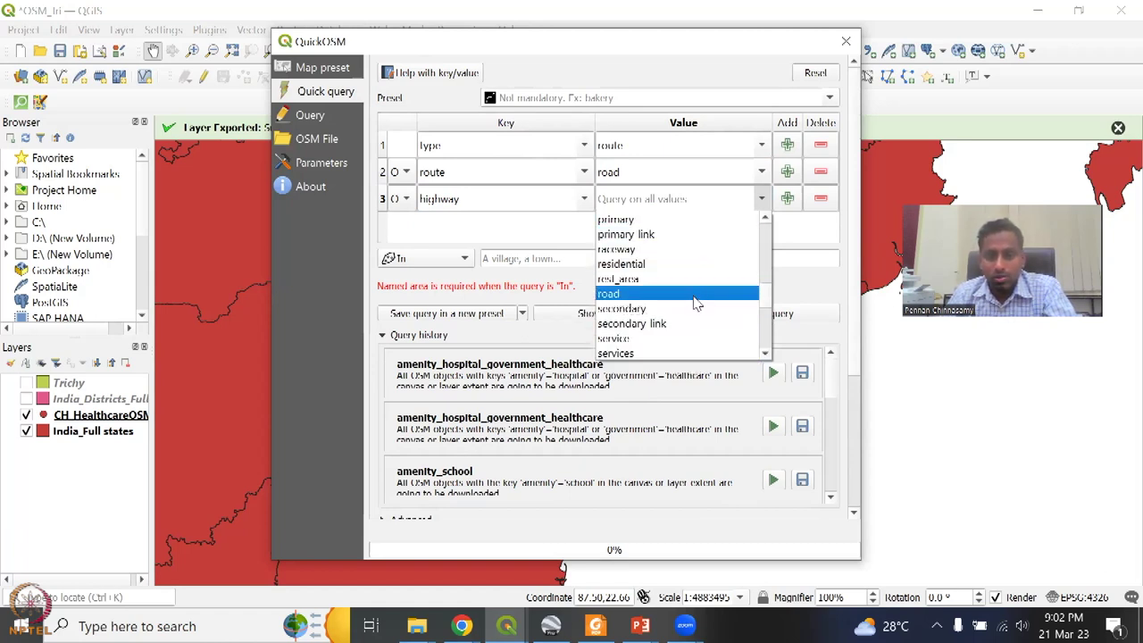
pyautogui.click(696, 294)
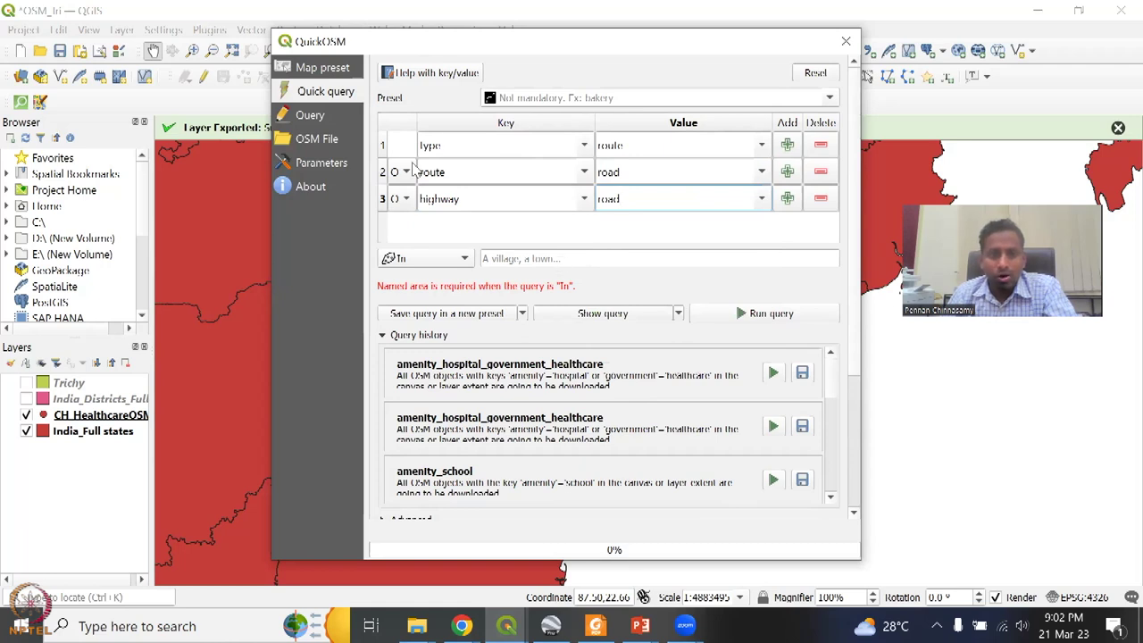
# Step: Limit the query area to the layer extent of Trichy
pyautogui.click(462, 260)
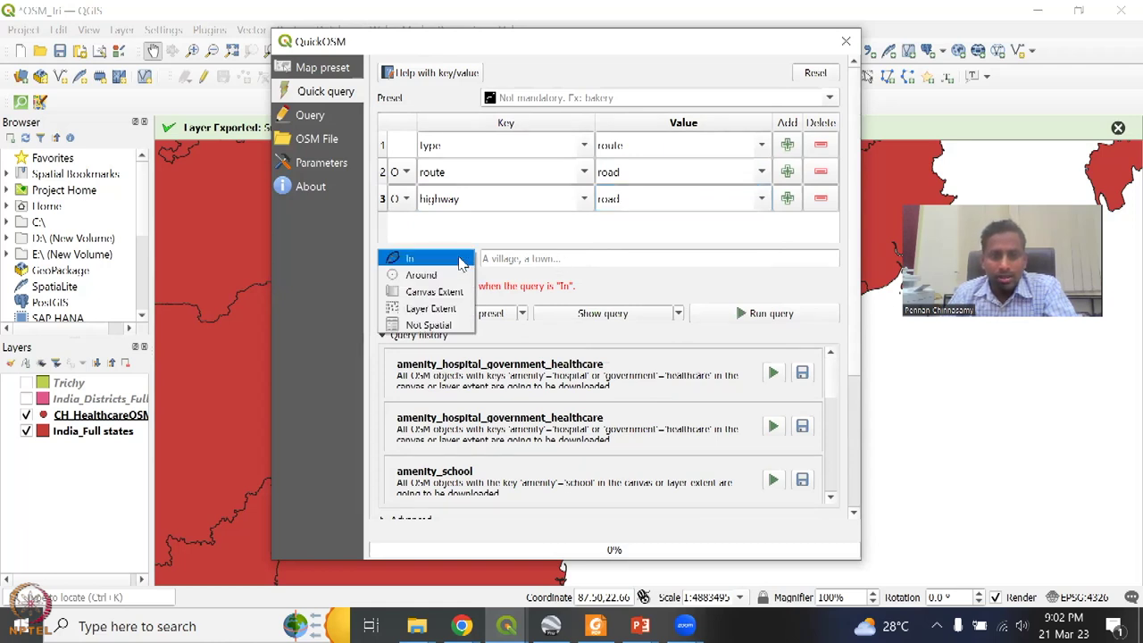
pyautogui.click(460, 310)
pyautogui.click(624, 261)
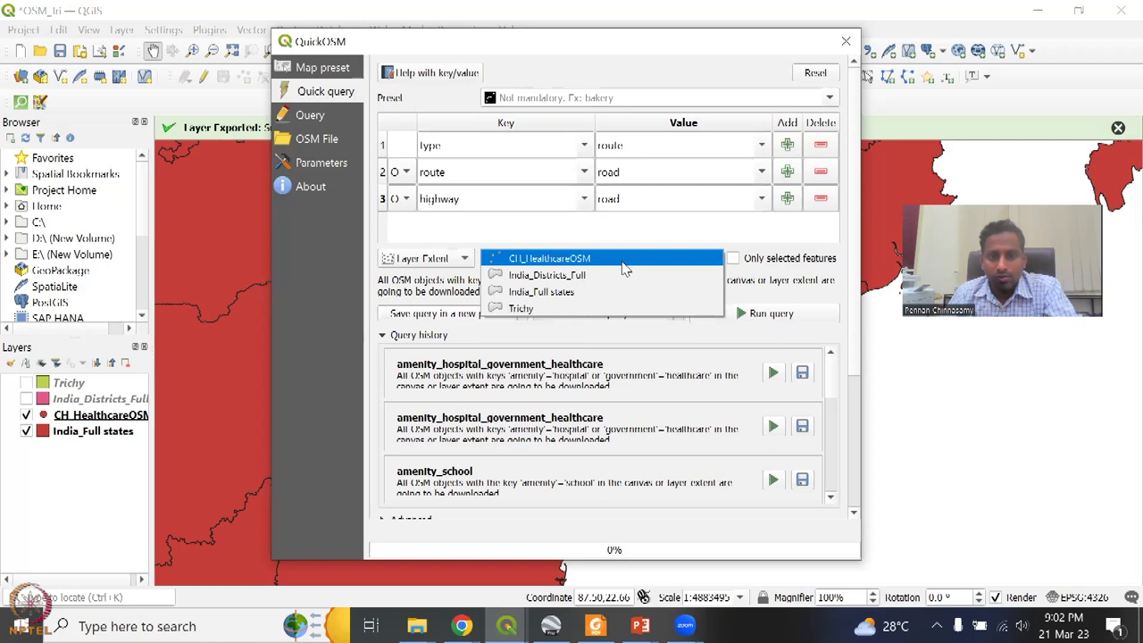
pyautogui.click(617, 310)
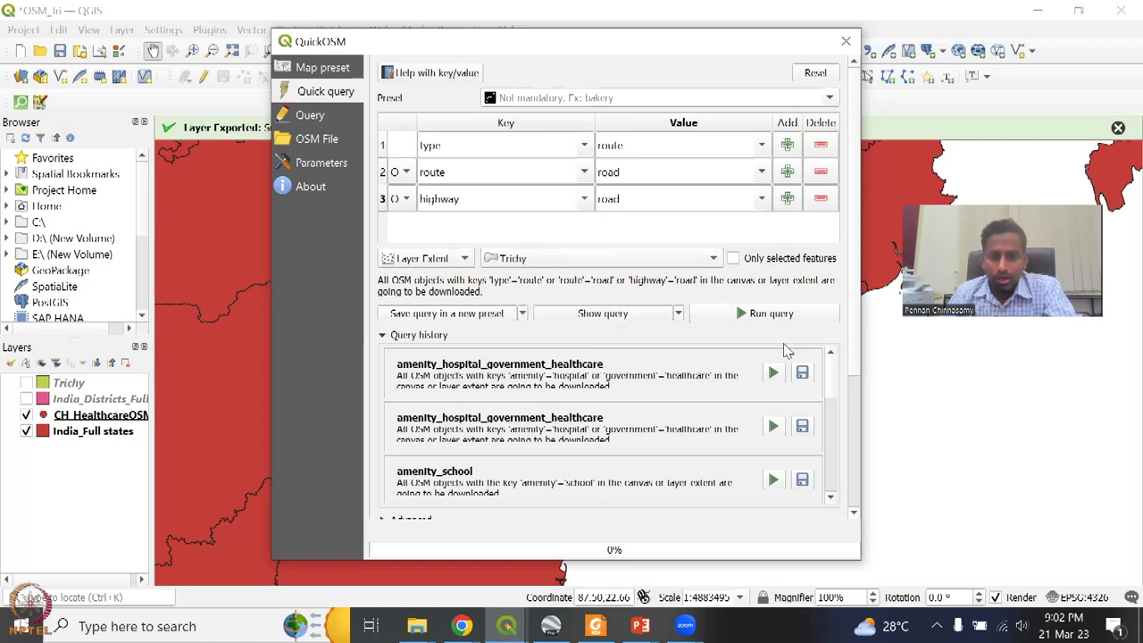
# Step: Restrict the query to ways and lines, excluding nodes, relations, points, multilinestrings and multipolygons, and run it
pyautogui.scroll(-5, 607, 389)
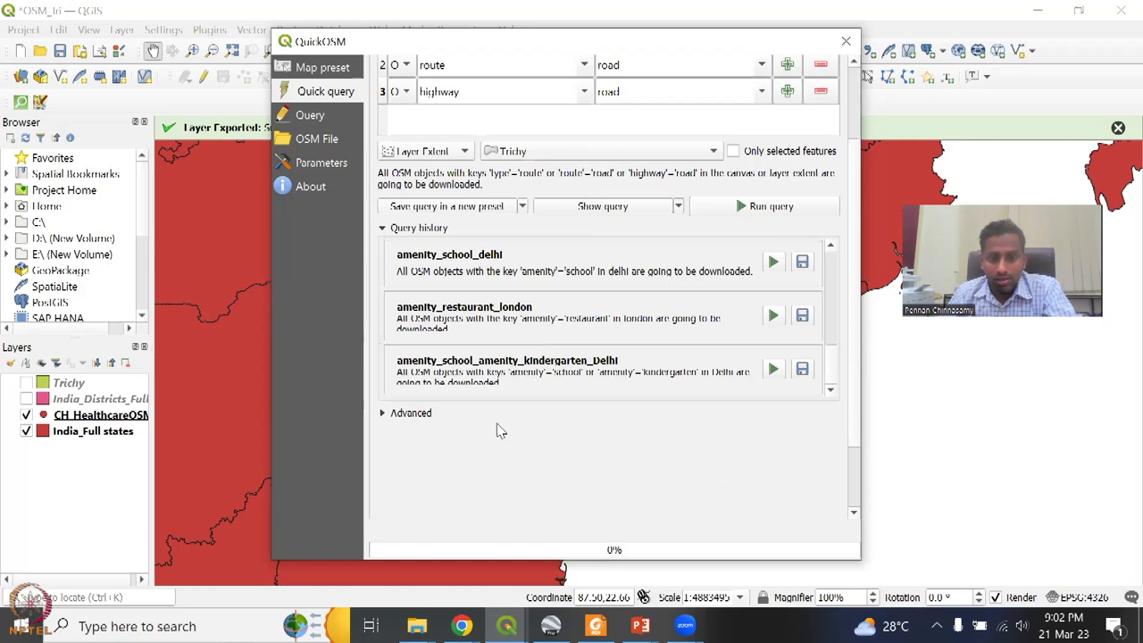
pyautogui.click(393, 415)
pyautogui.click(390, 367)
pyautogui.click(623, 368)
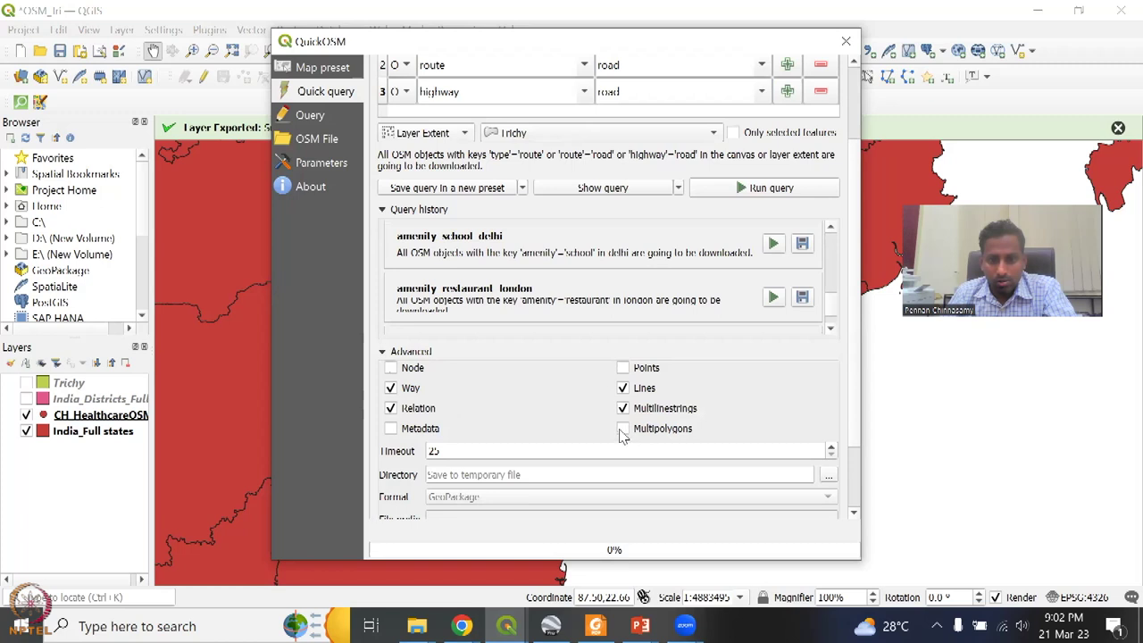
pyautogui.click(623, 409)
pyautogui.click(406, 415)
pyautogui.click(762, 191)
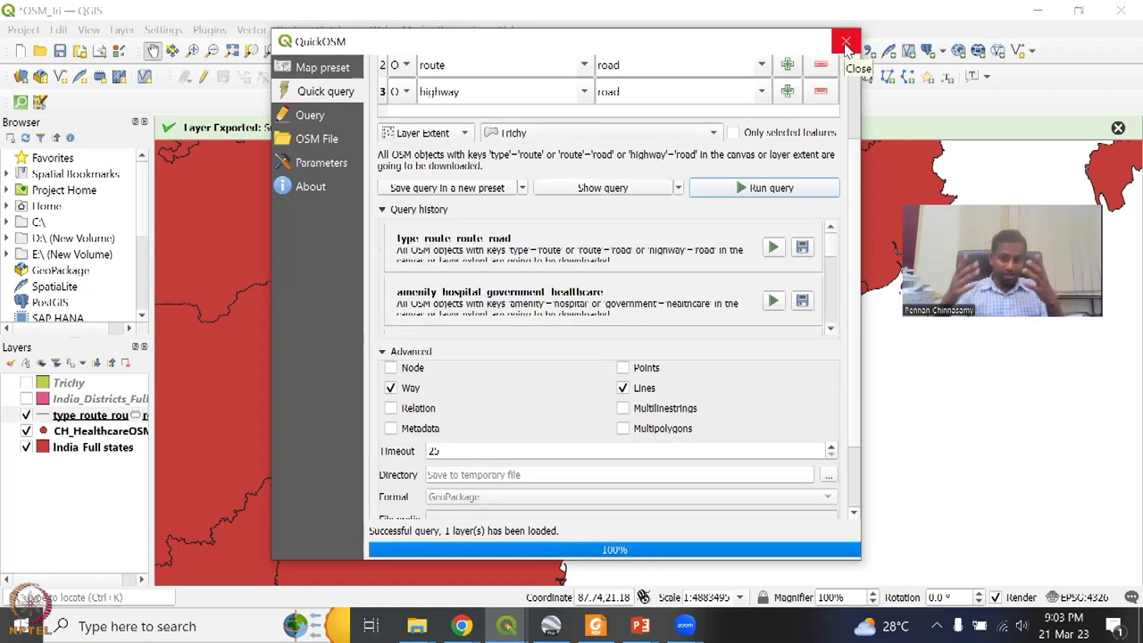
# Step: Close the QuickOSM dialog and zoom the map to the downloaded road layer
pyautogui.click(845, 43)
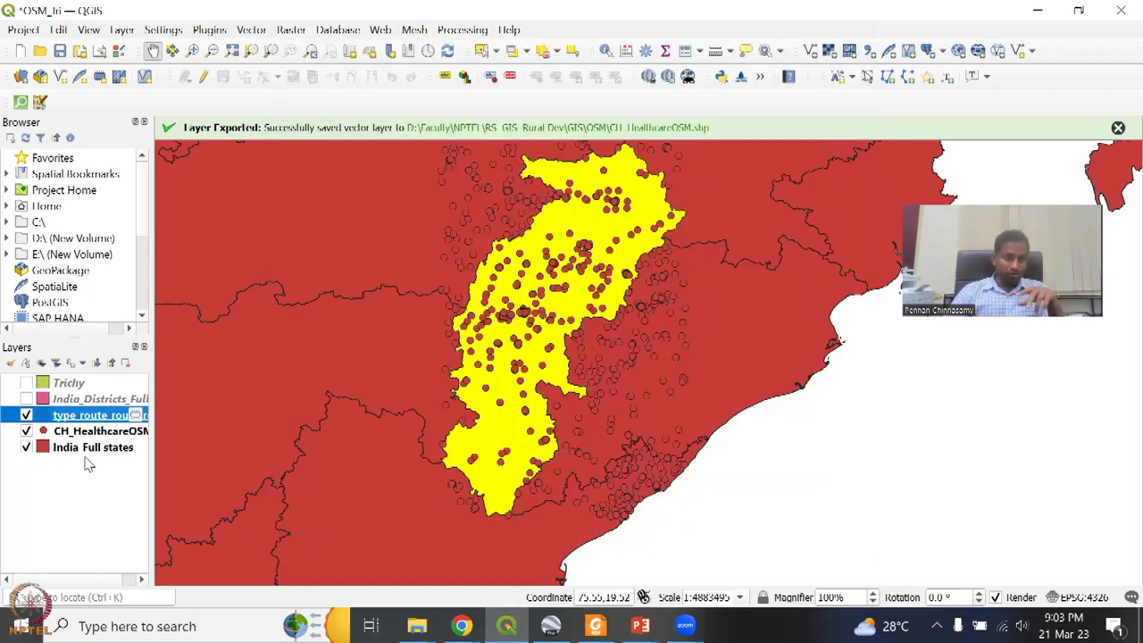
pyautogui.rightClick(101, 419)
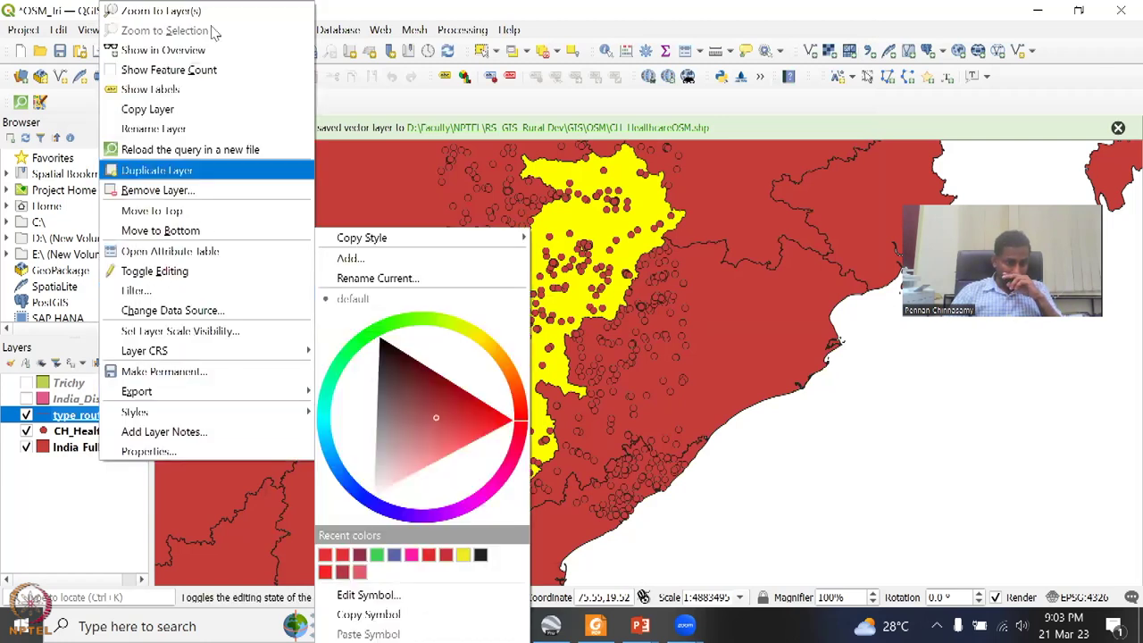
pyautogui.click(184, 12)
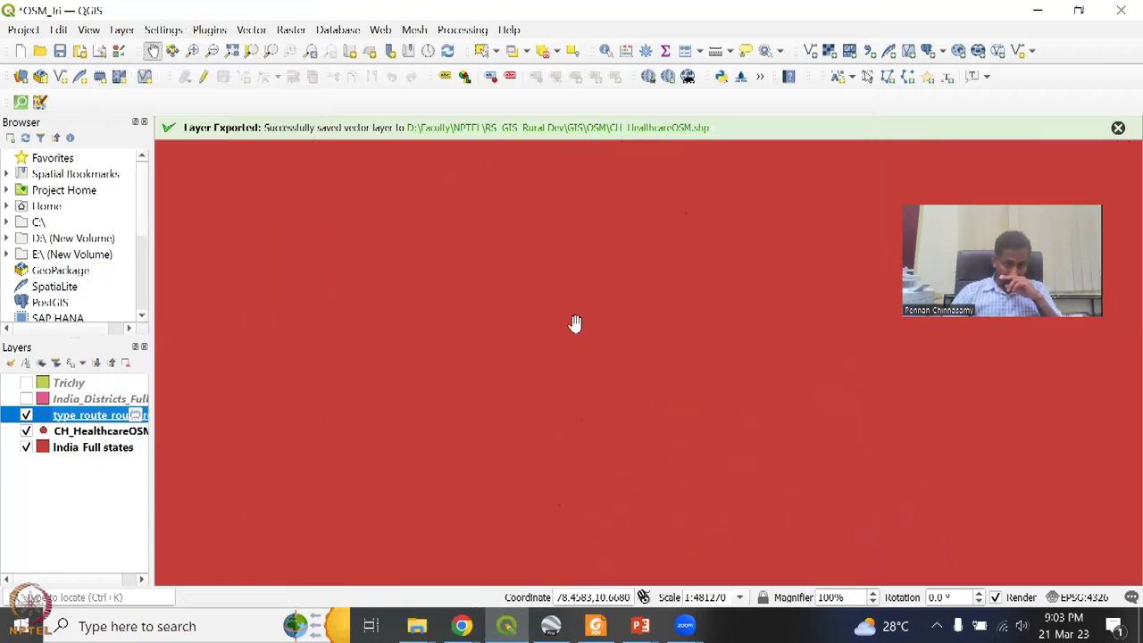
pyautogui.scroll(-3, 608, 385)
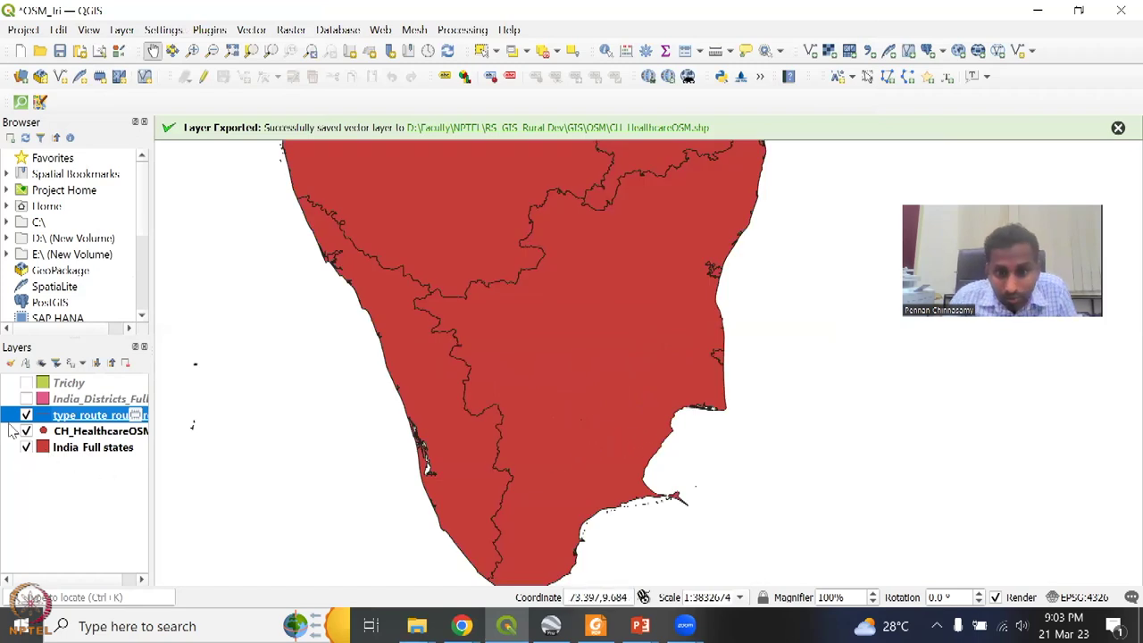
# Step: Hide the CH_HealthcareOSM and India_Full states layers and zoom in on the downloaded road lines
pyautogui.click(27, 431)
pyautogui.click(27, 447)
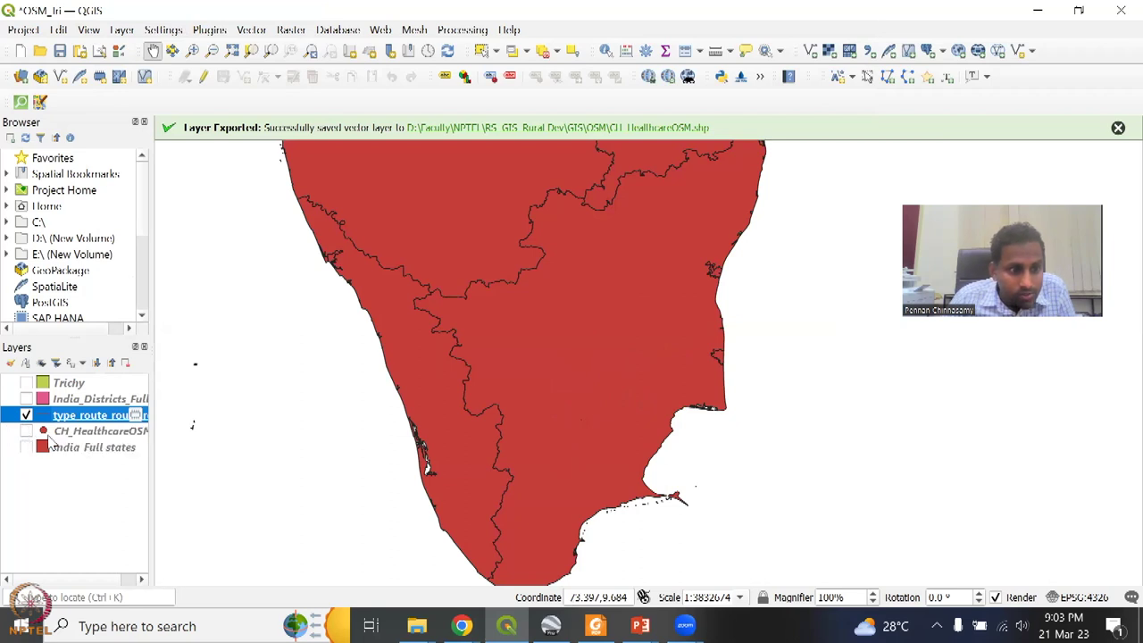
pyautogui.rightClick(76, 418)
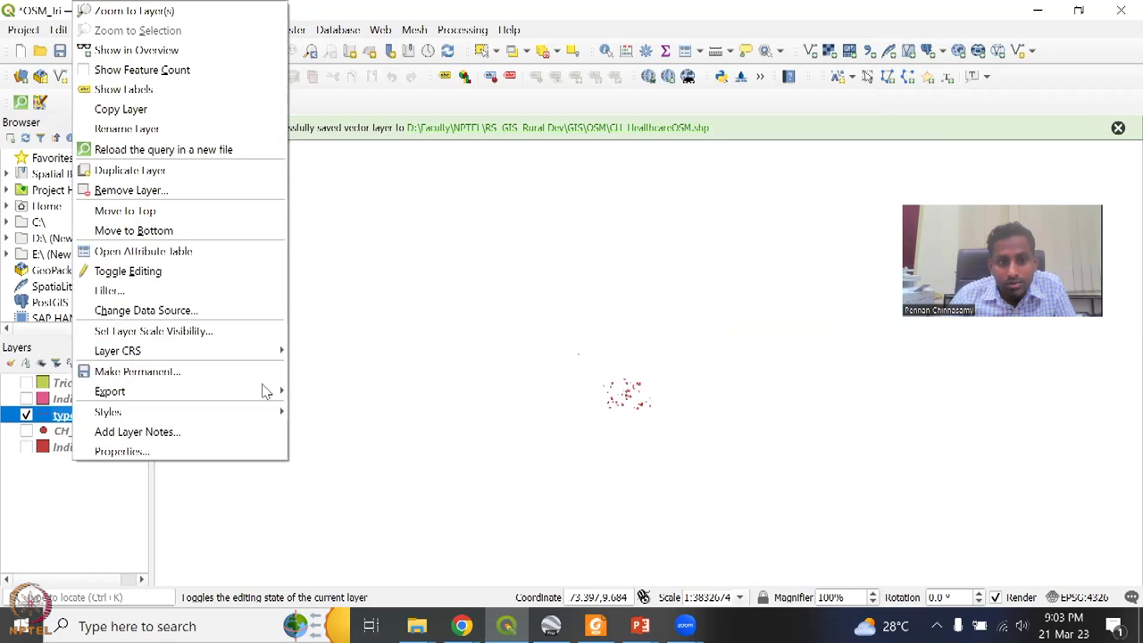
pyautogui.click(358, 396)
pyautogui.moveTo(357, 396); pyautogui.dragTo(652, 350)
pyautogui.scroll(4, 637, 390)
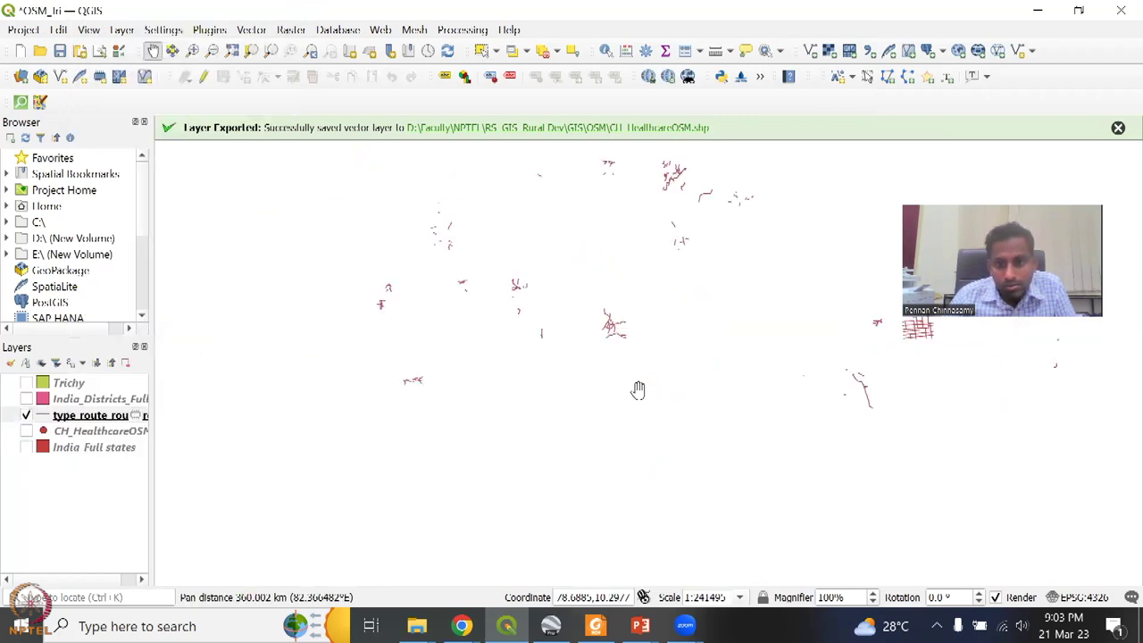
pyautogui.moveTo(666, 378); pyautogui.dragTo(586, 504)
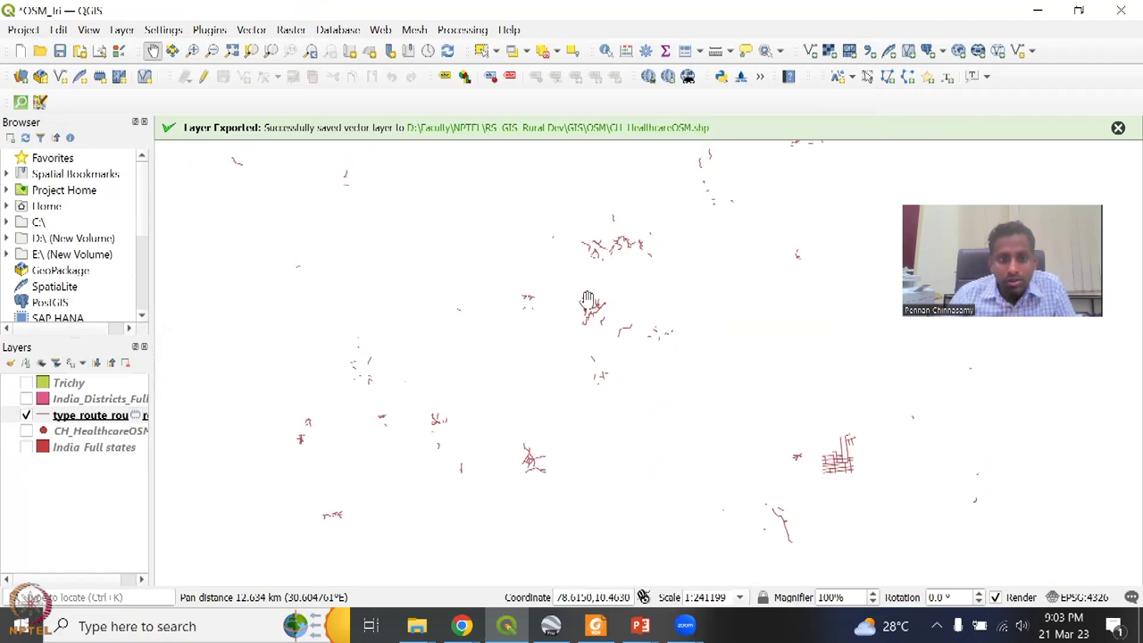
# Step: Style the type_route_route_road layer's simple line with a 2 mm stroke width and the near-black color #150809
pyautogui.click(42, 418)
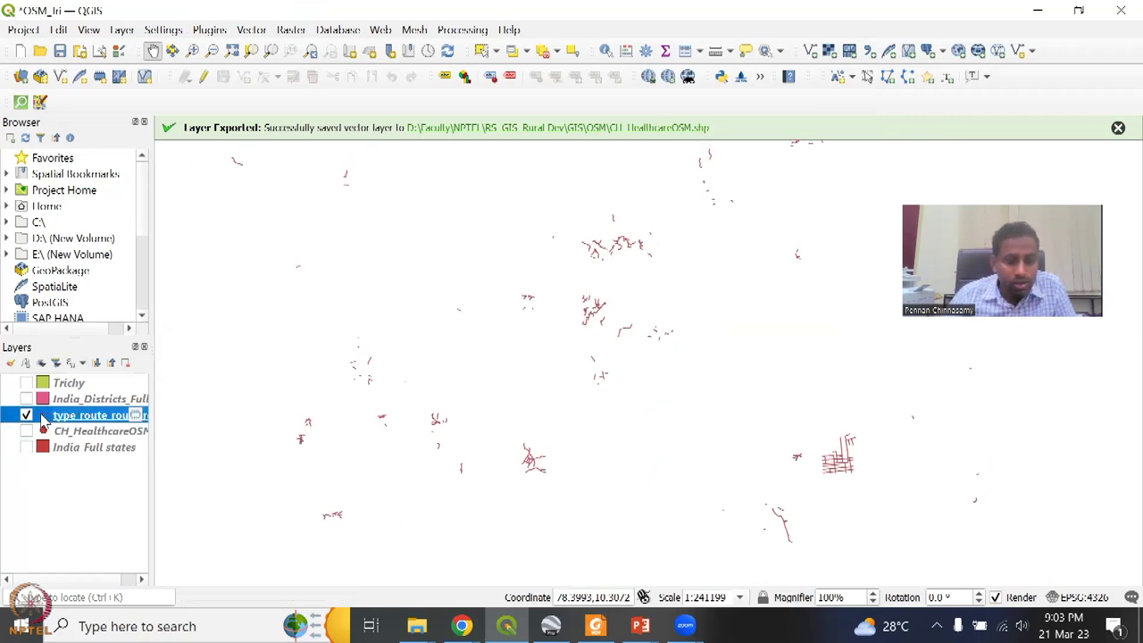
pyautogui.doubleClick(42, 418)
pyautogui.click(154, 177)
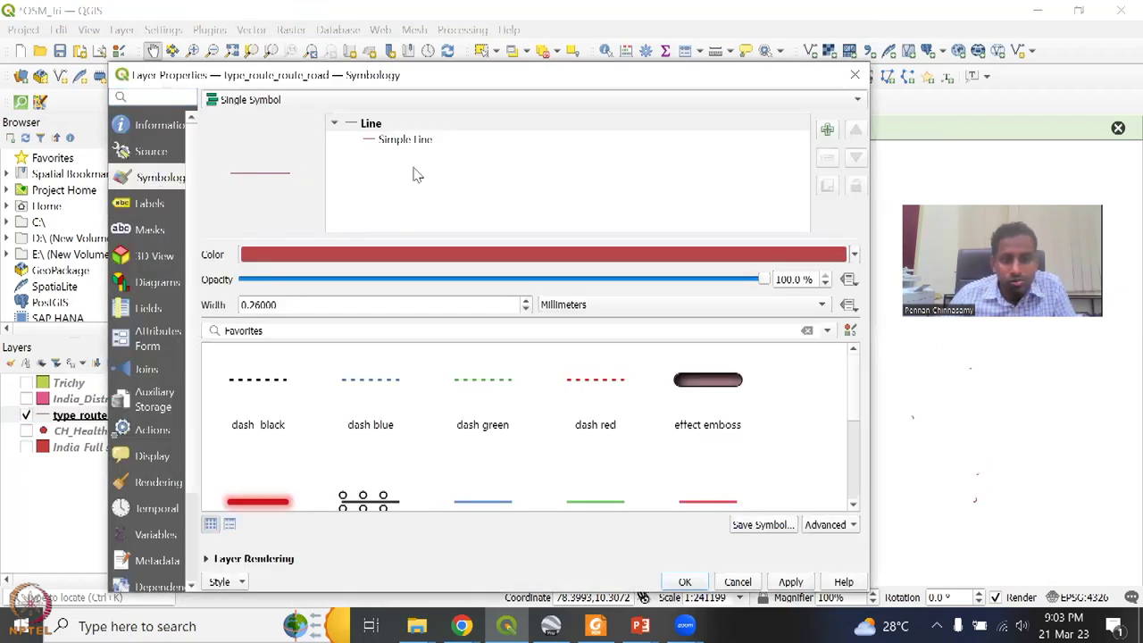
pyautogui.click(420, 140)
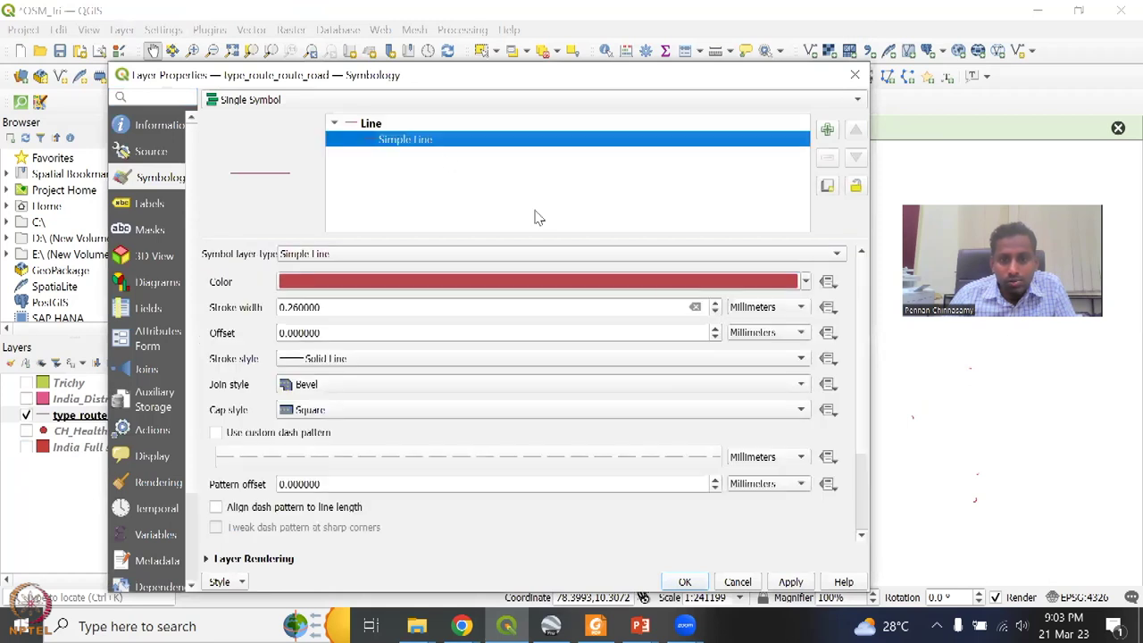
pyautogui.doubleClick(412, 311)
pyautogui.write('7')
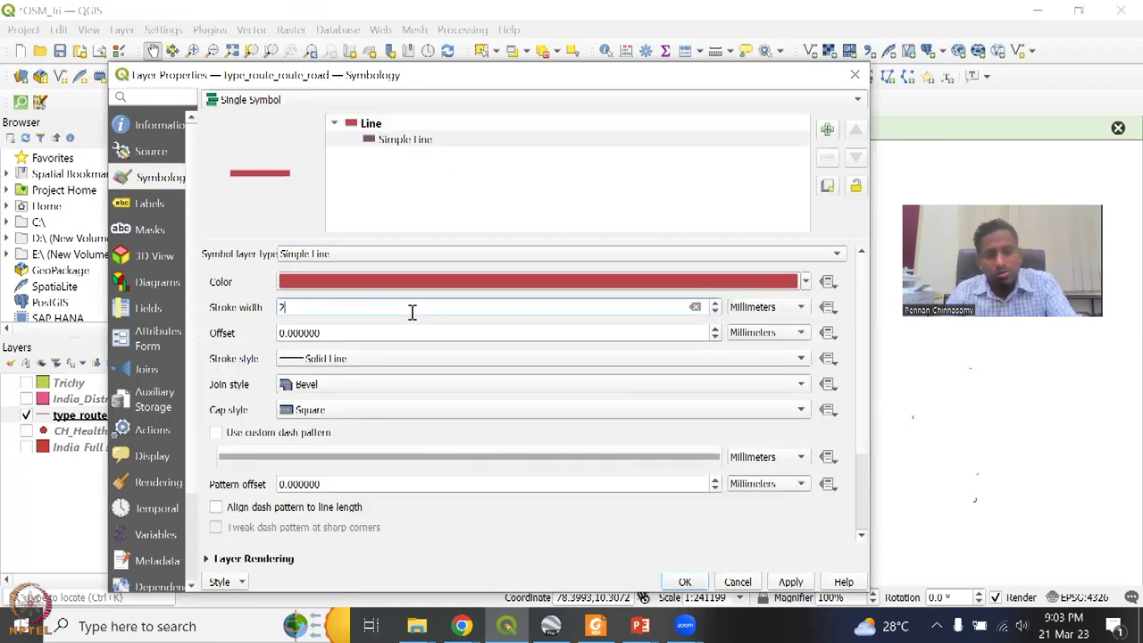
pyautogui.click(403, 333)
pyautogui.click(377, 284)
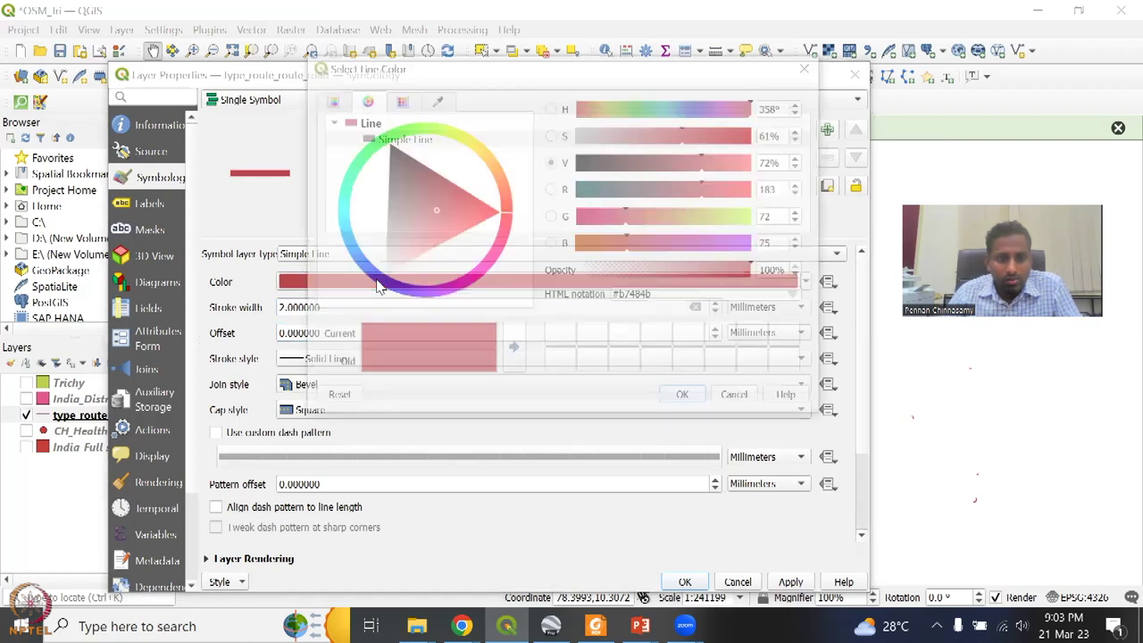
pyautogui.click(595, 163)
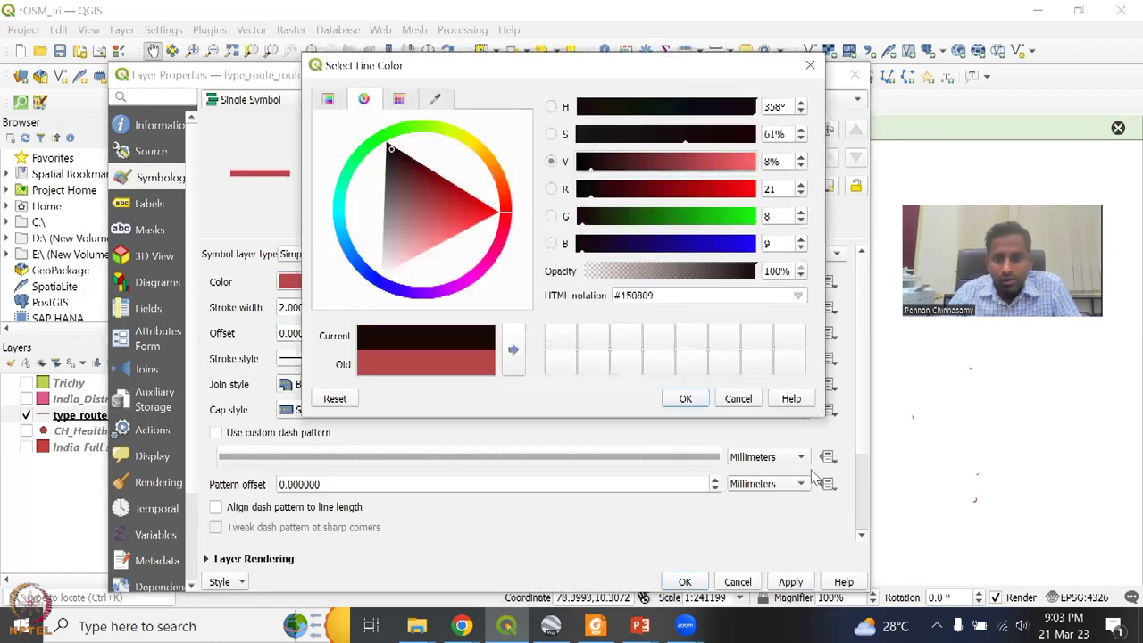
pyautogui.click(685, 398)
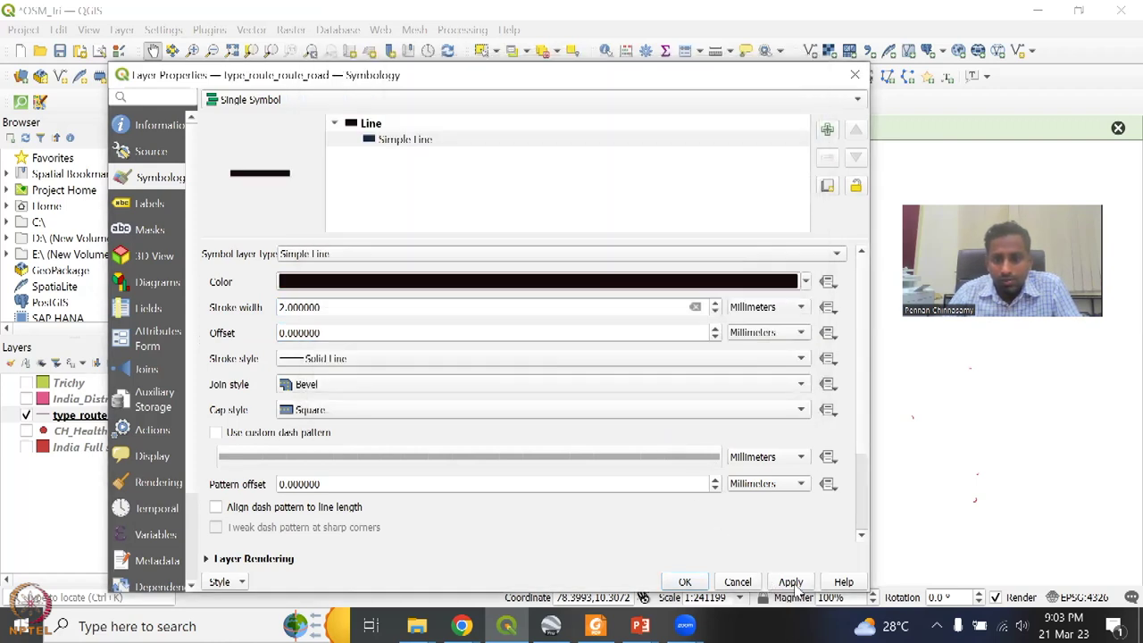
pyautogui.click(791, 582)
pyautogui.click(685, 582)
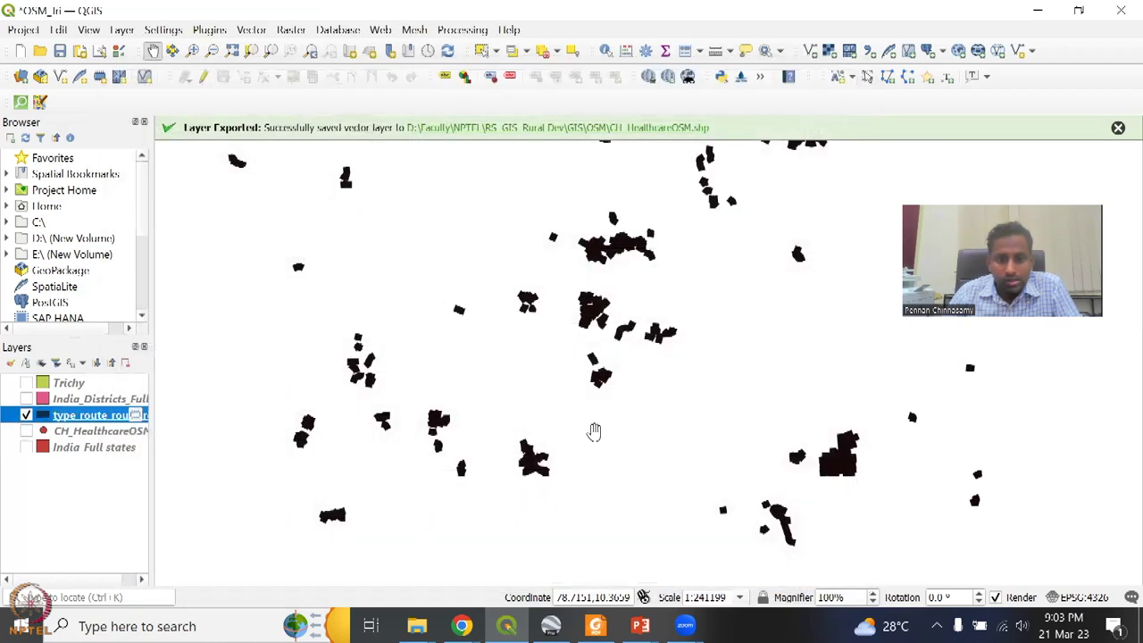
# Step: Set the type_route_route_road layer's line width to 0.5 mm
pyautogui.rightClick(71, 416)
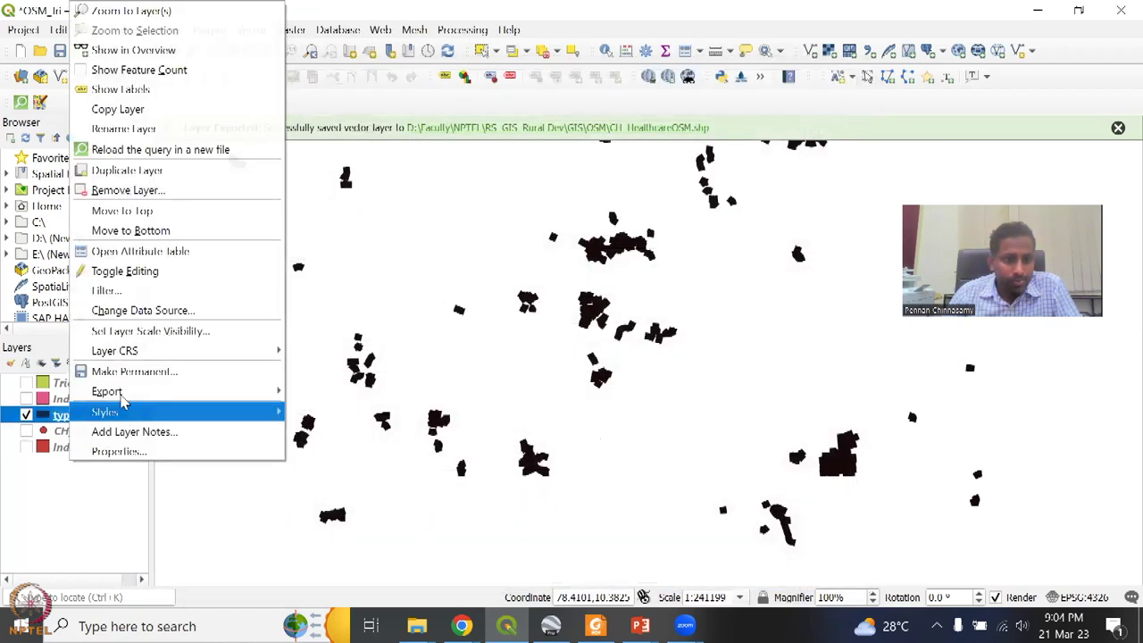
pyautogui.click(138, 452)
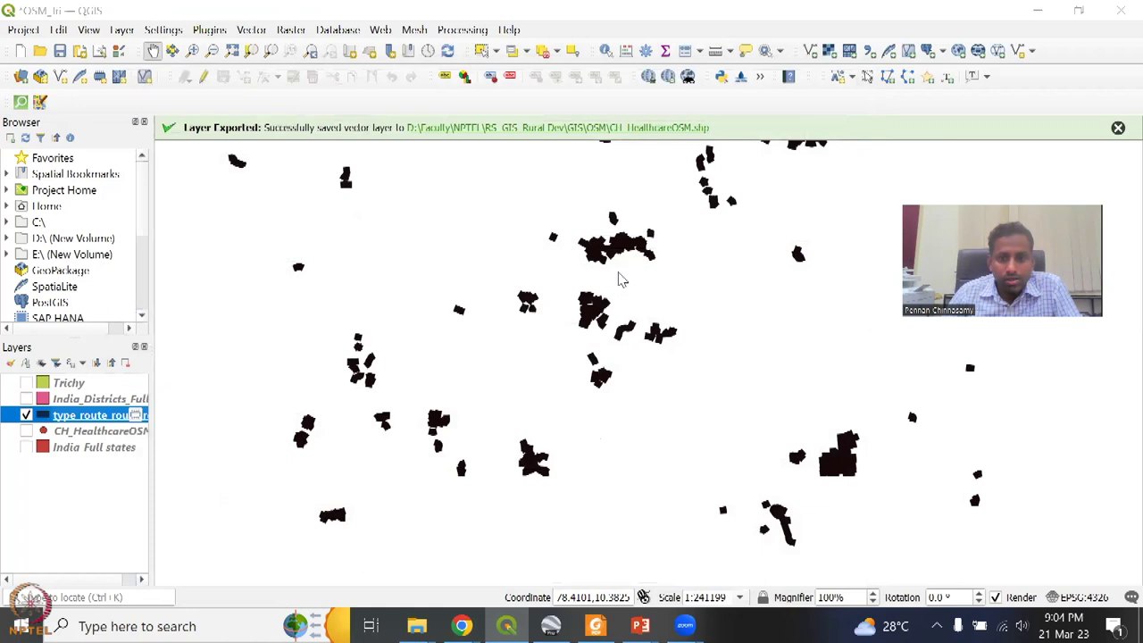
pyautogui.moveTo(307, 305); pyautogui.dragTo(241, 306)
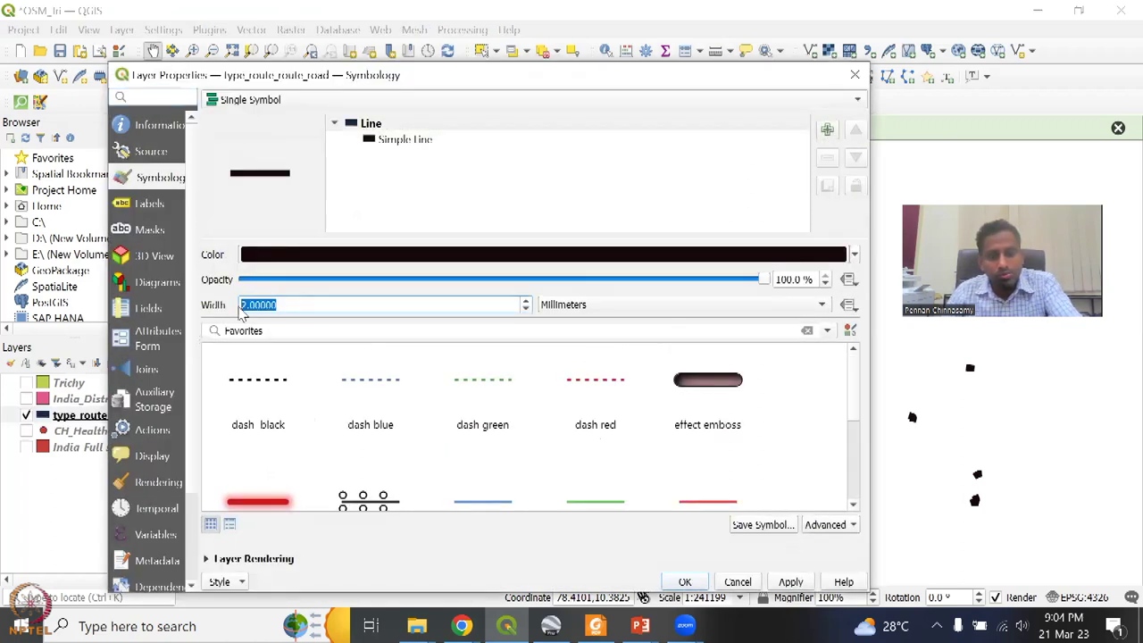
pyautogui.write('.5')
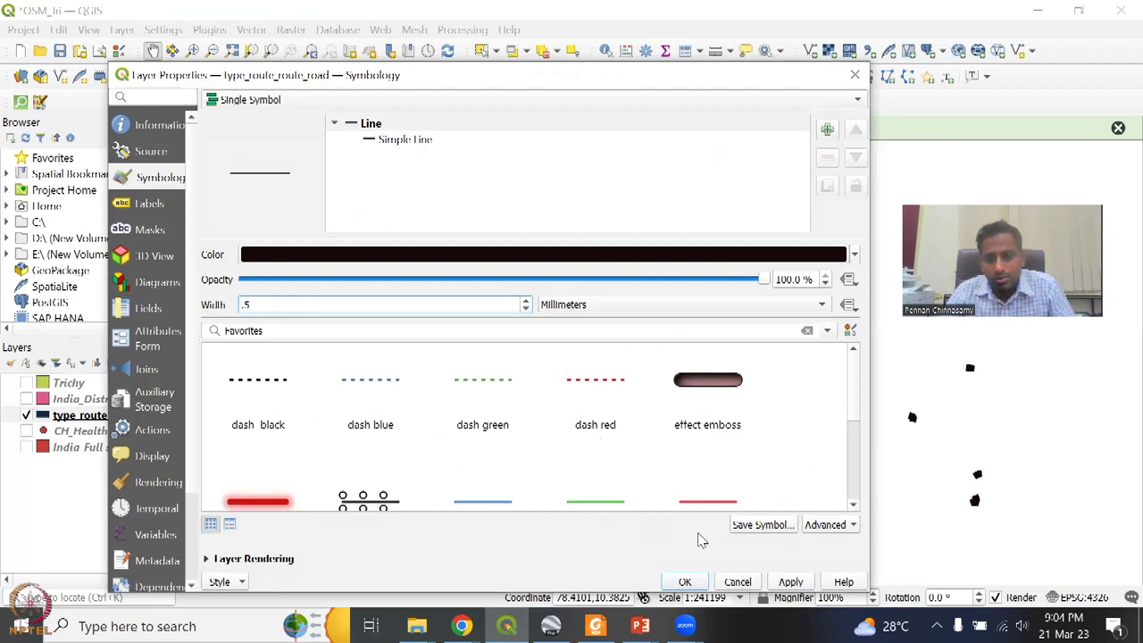
pyautogui.click(685, 581)
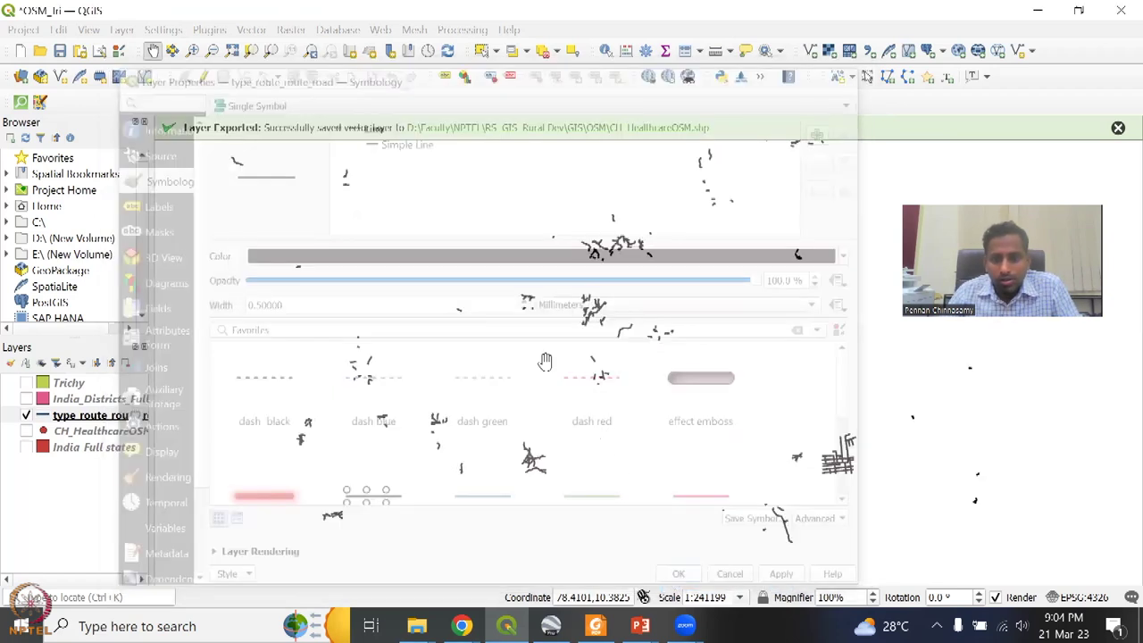
# Step: Show the India_Full states and Trichy layers, and place Trichy directly beneath the road layer in the drawing order
pyautogui.click(26, 446)
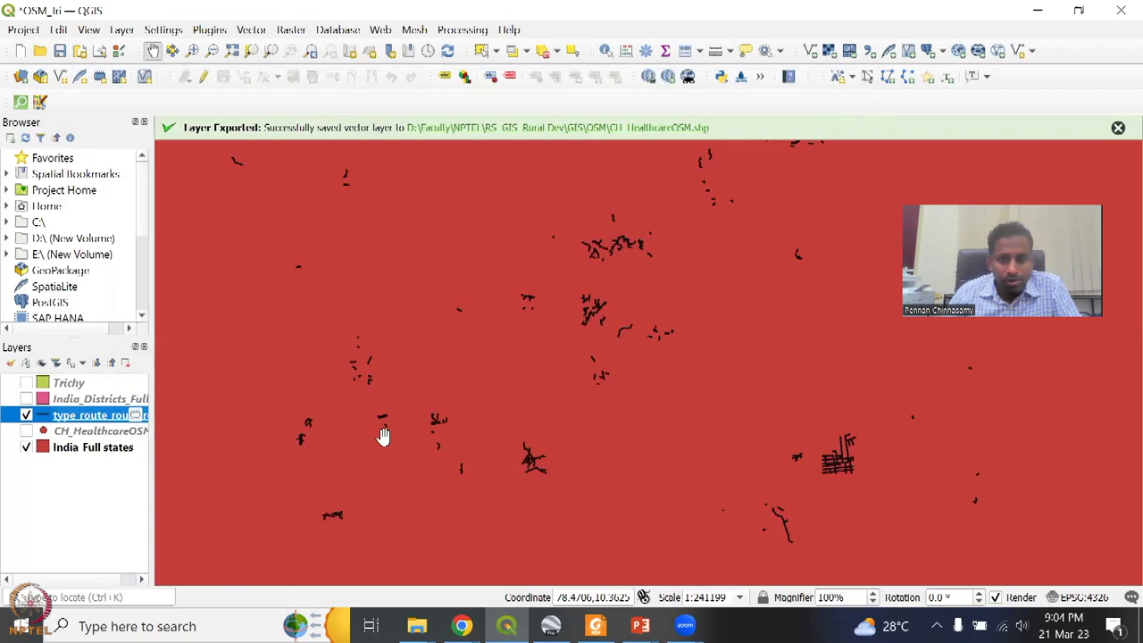
pyautogui.scroll(-3, 444, 398)
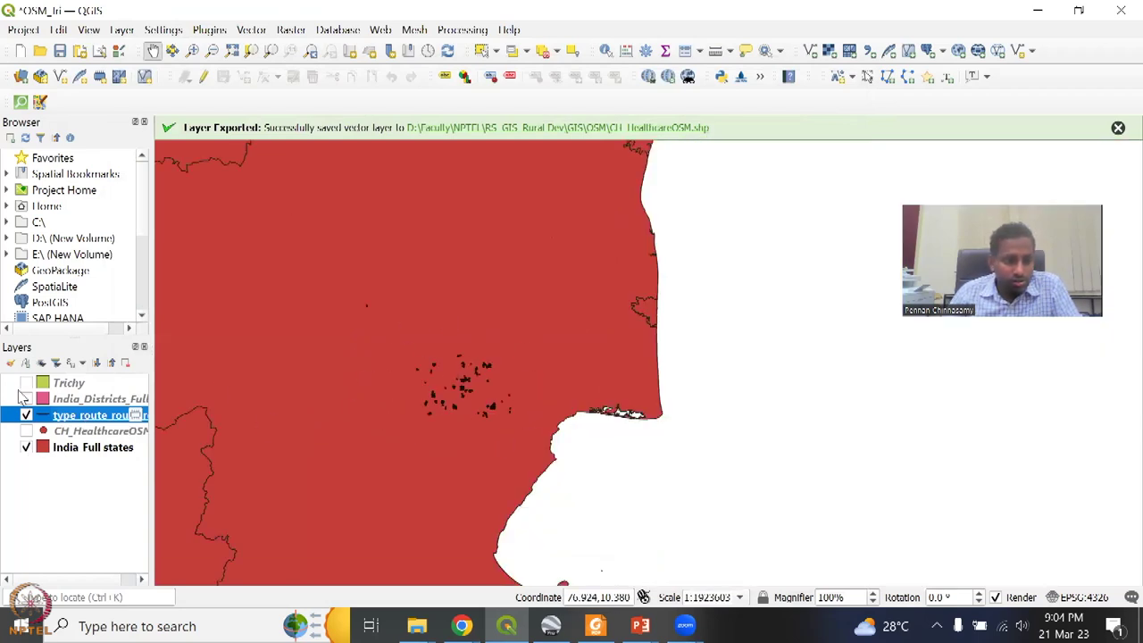
pyautogui.click(26, 382)
pyautogui.moveTo(63, 384)
pyautogui.mouseDown()
pyautogui.moveTo(61, 436)
pyautogui.moveTo(72, 421)
pyautogui.mouseUp()
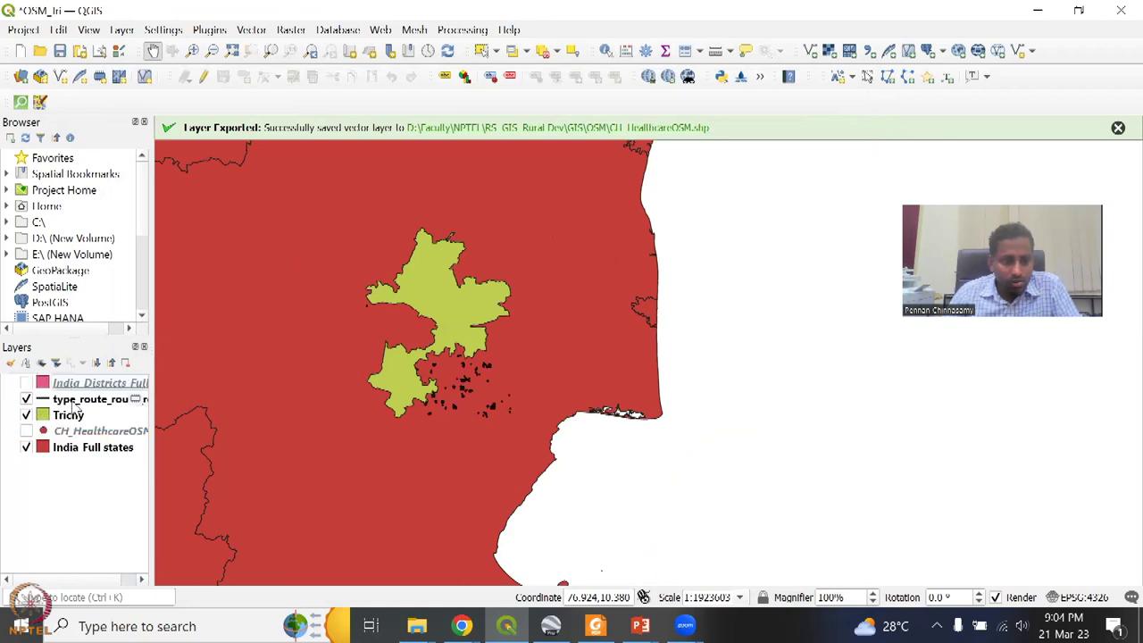
pyautogui.click(26, 400)
pyautogui.click(26, 400)
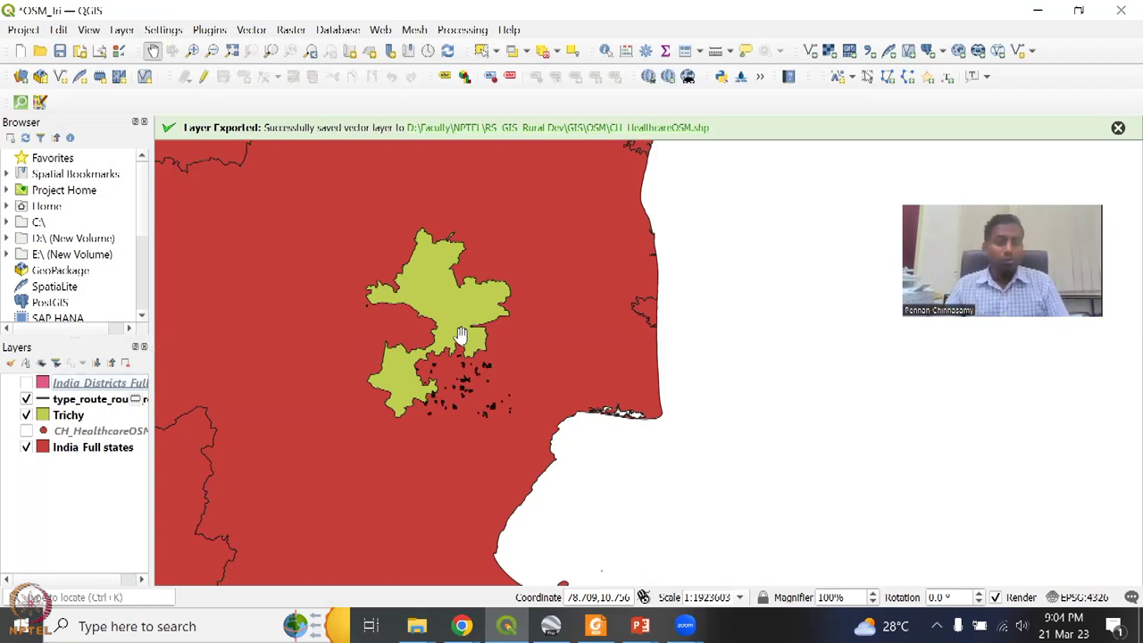
# Step: Add the Roads_D43R12.shp shapefile from the GIS folder to the project as a vector layer
pyautogui.click(812, 53)
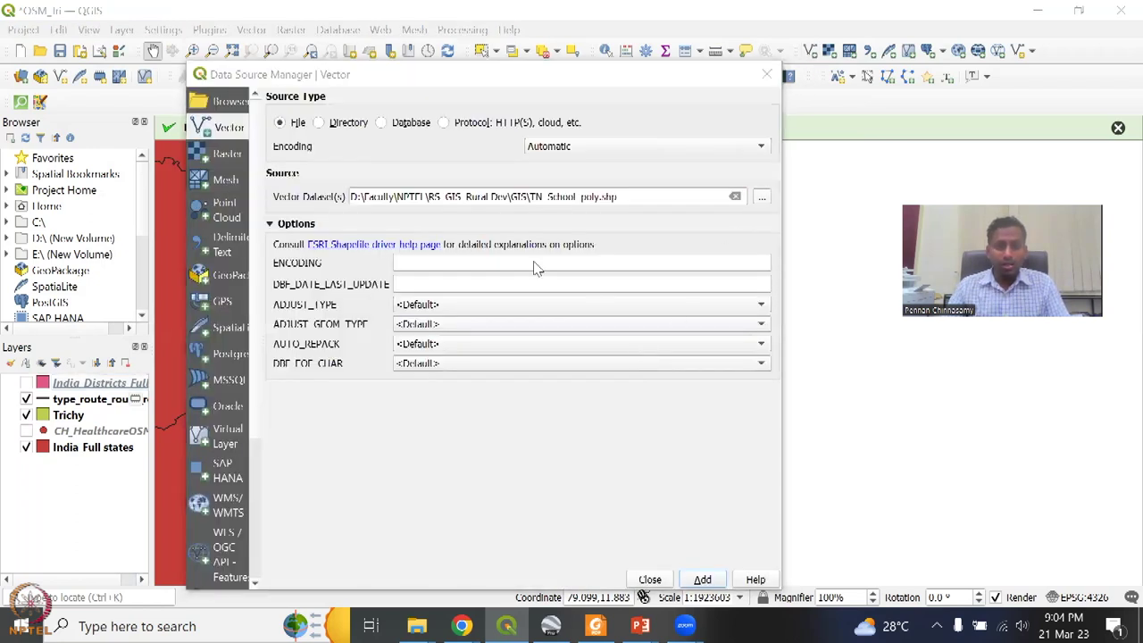
pyautogui.click(762, 196)
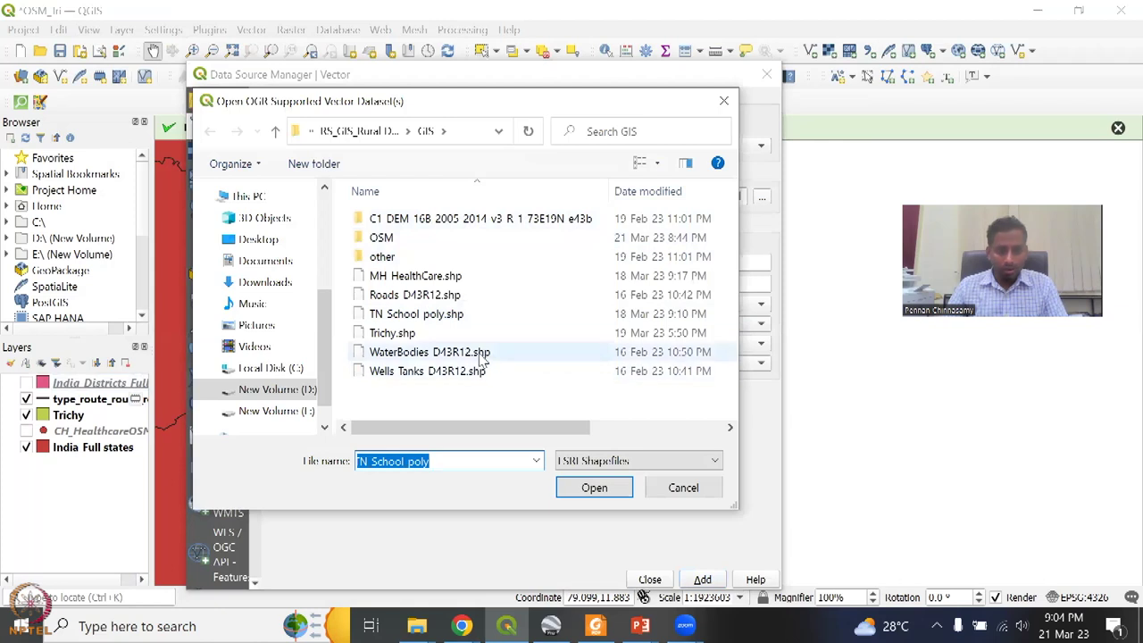
pyautogui.click(479, 295)
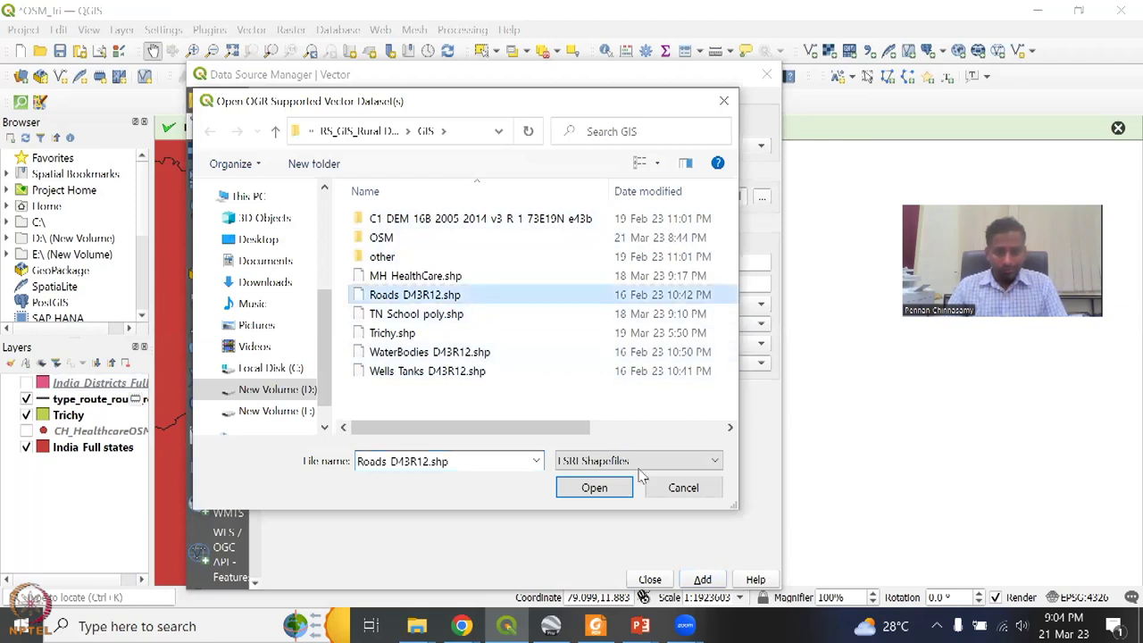
pyautogui.click(595, 488)
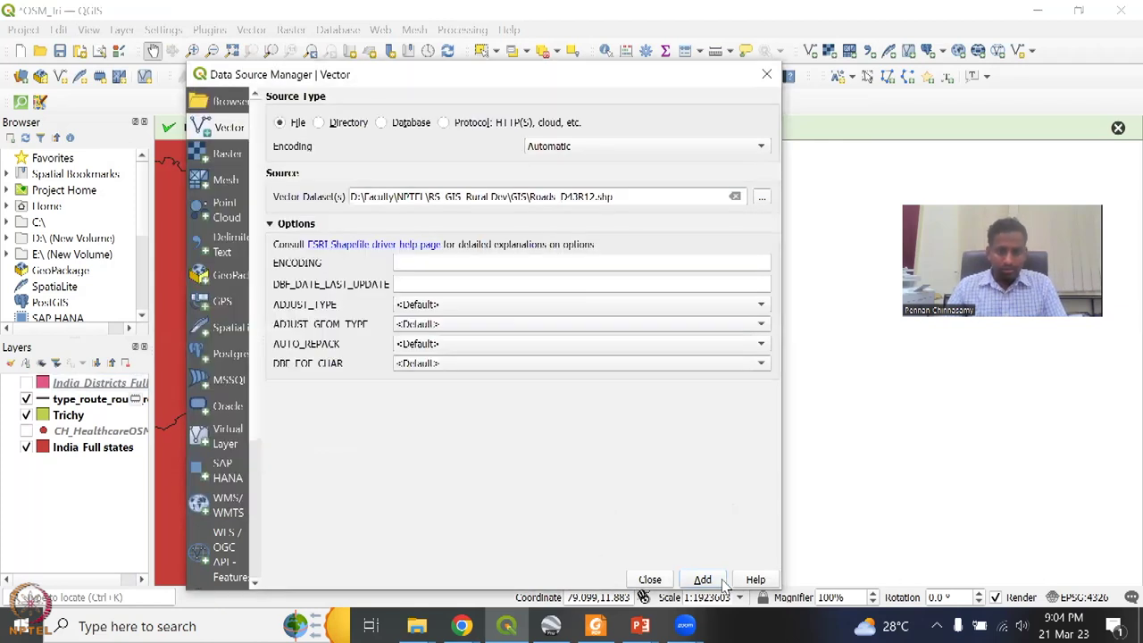
pyautogui.click(720, 581)
pyautogui.click(767, 74)
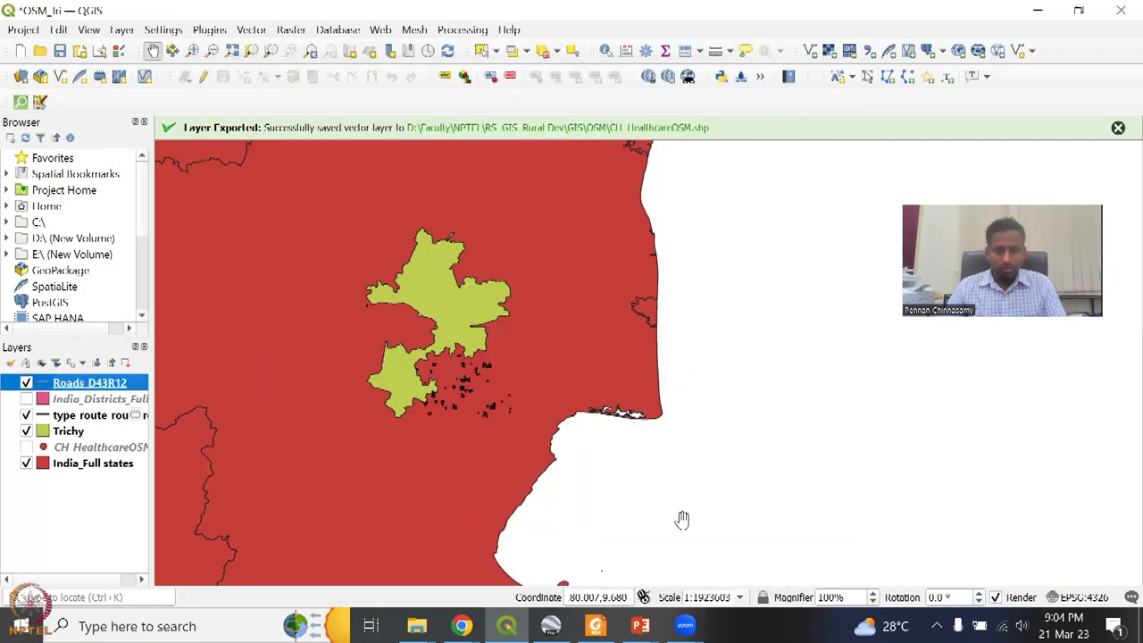
# Step: Zoom to the Roads_D43R12 layer and examine where it lies within India relative to Trichy
pyautogui.rightClick(113, 391)
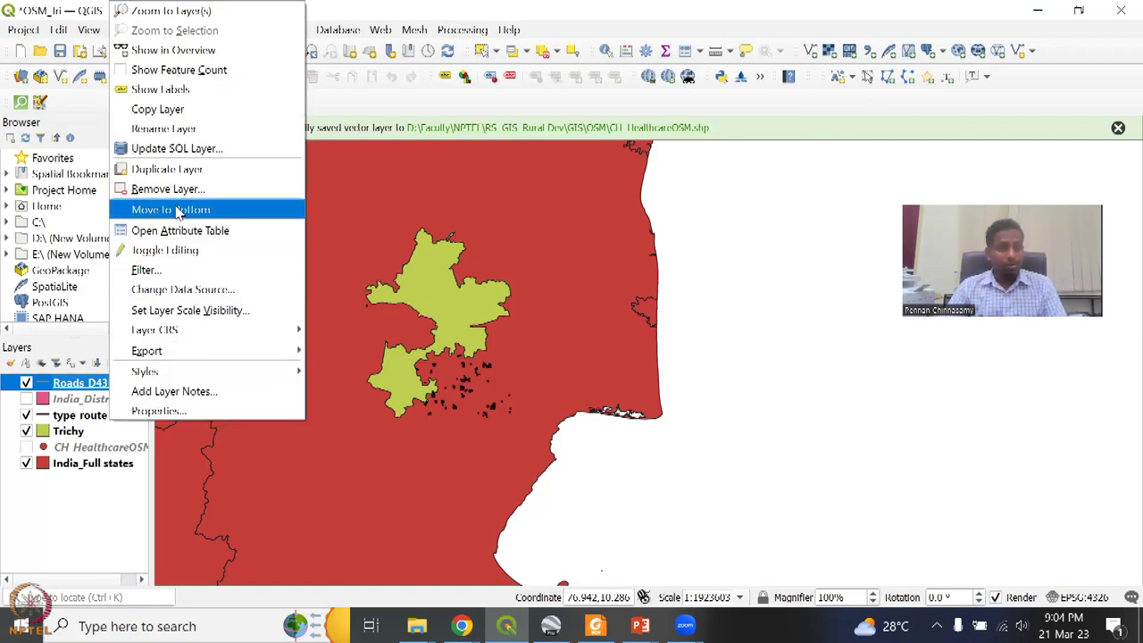
pyautogui.click(171, 11)
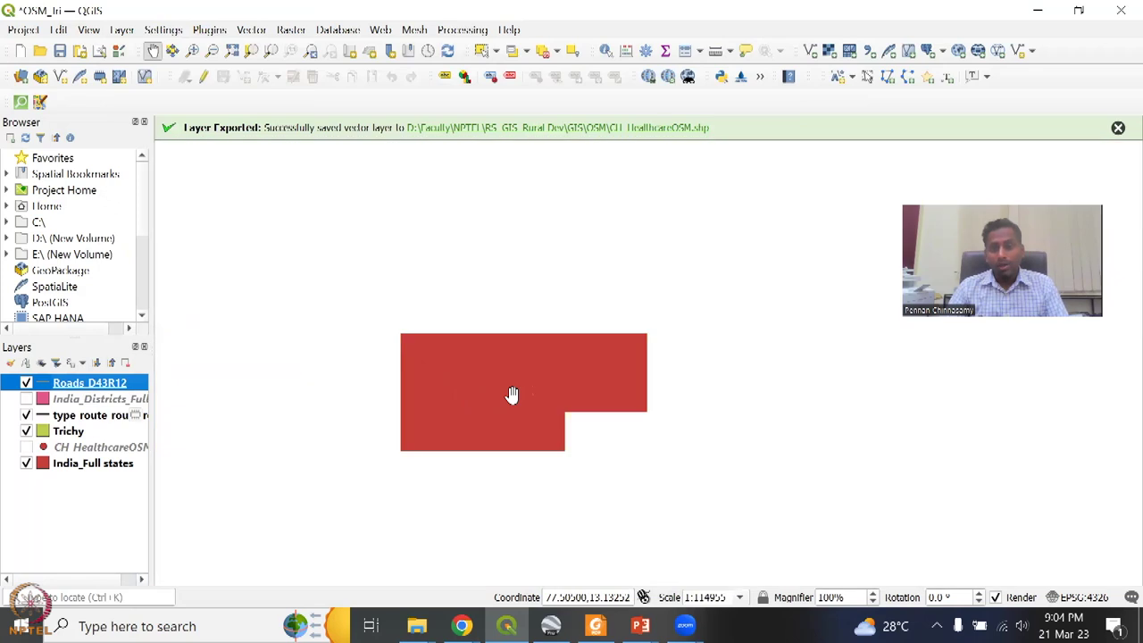
pyautogui.scroll(-4, 514, 415)
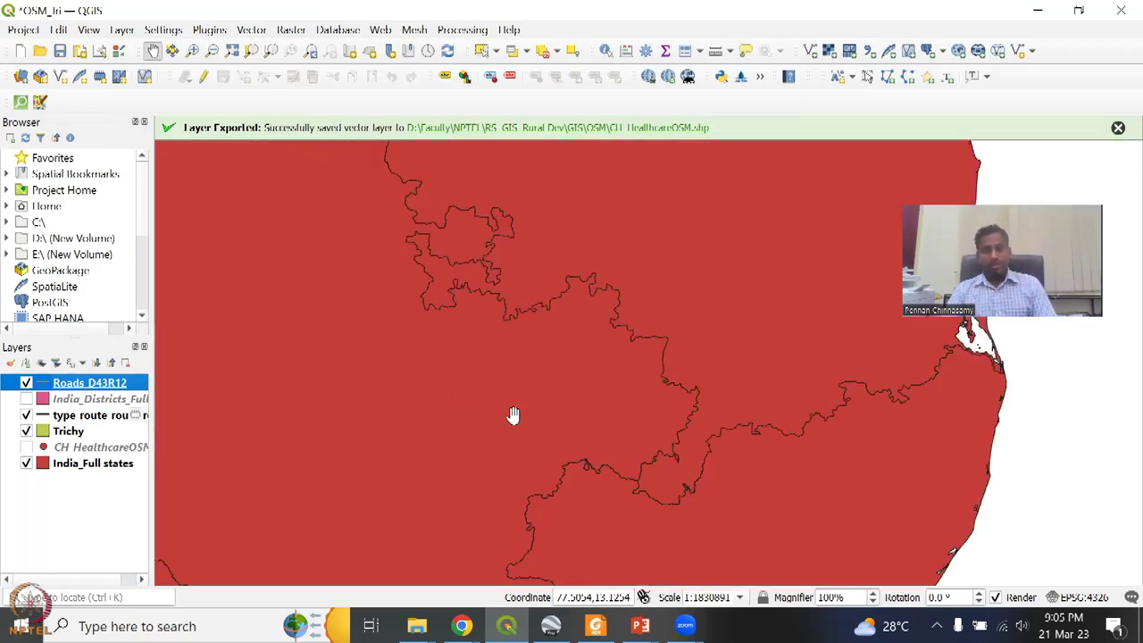
pyautogui.scroll(-3, 513, 414)
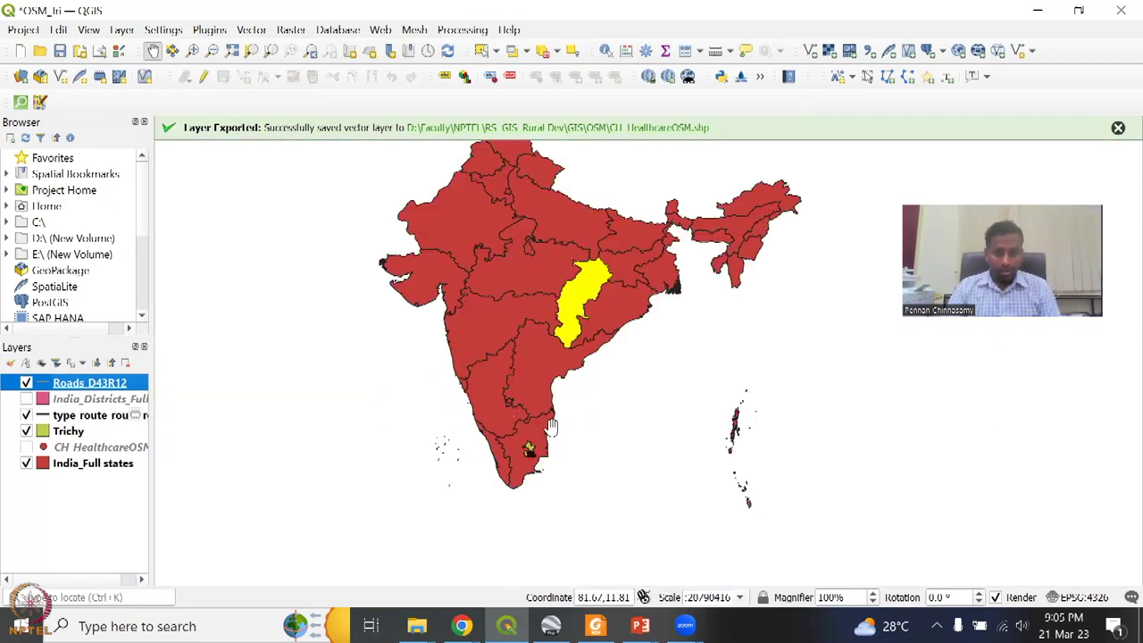
pyautogui.scroll(3, 536, 427)
pyautogui.scroll(1, 429, 348)
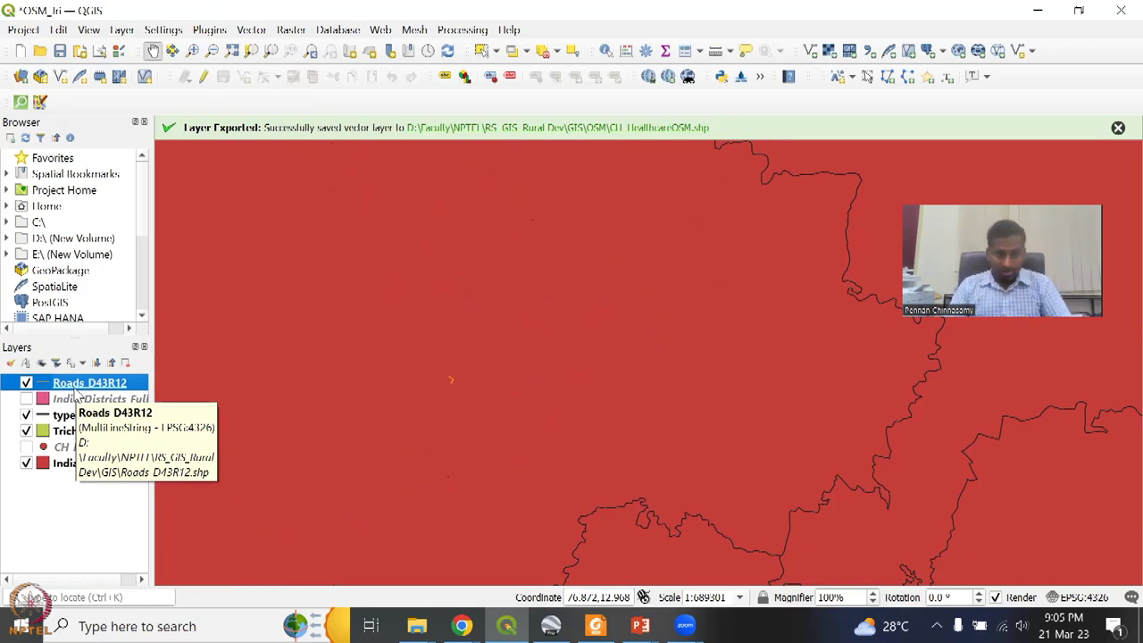
pyautogui.click(810, 51)
pyautogui.click(762, 196)
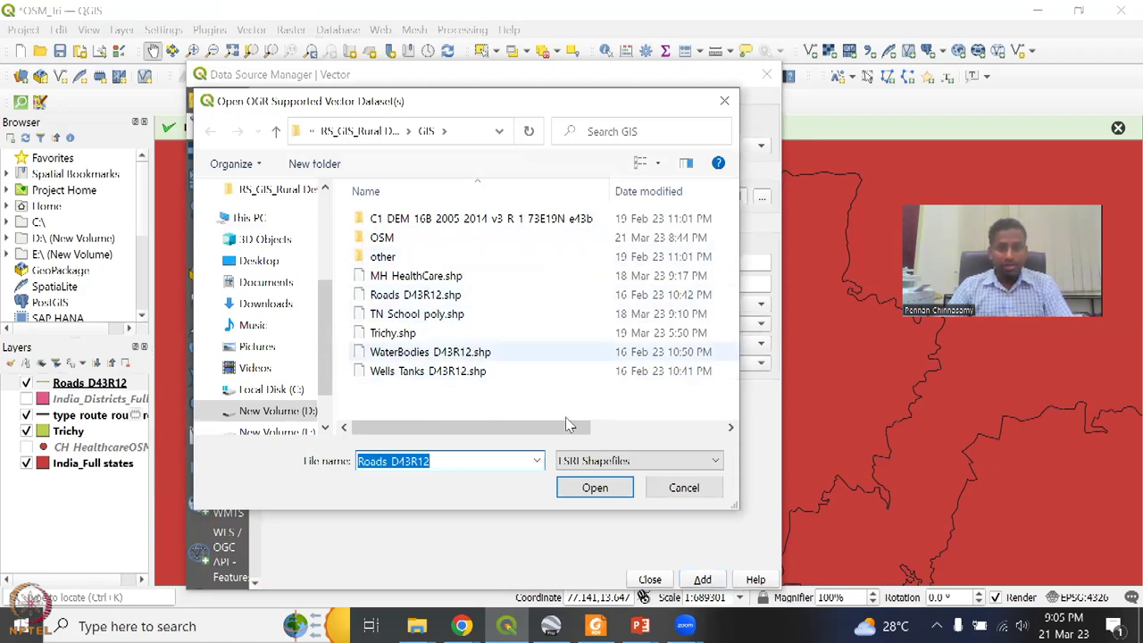
pyautogui.click(685, 488)
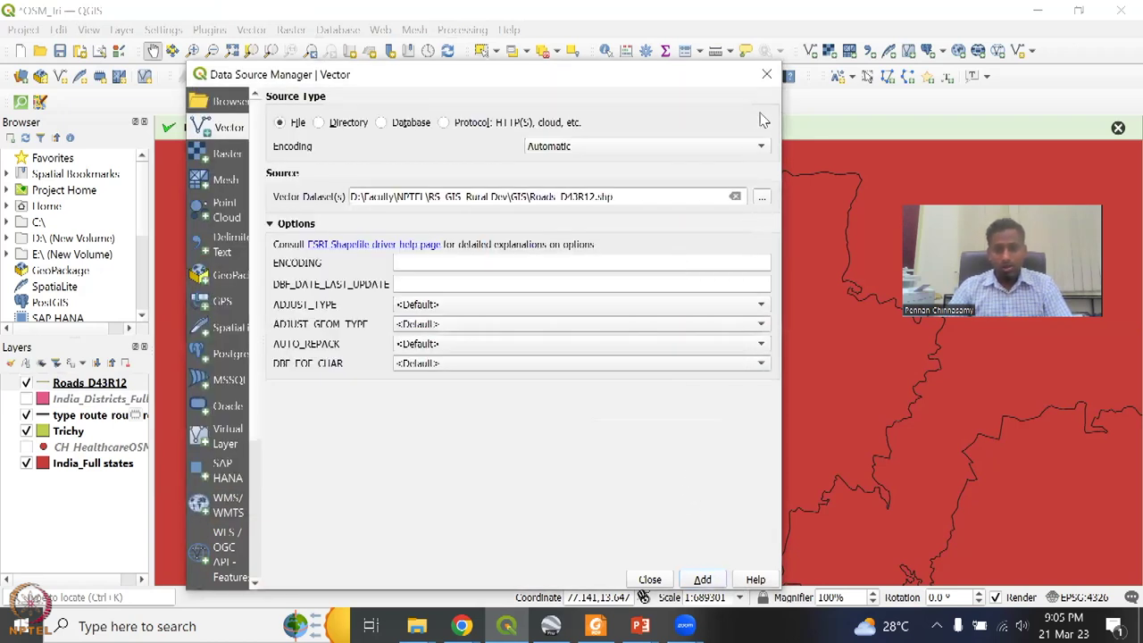
pyautogui.click(766, 74)
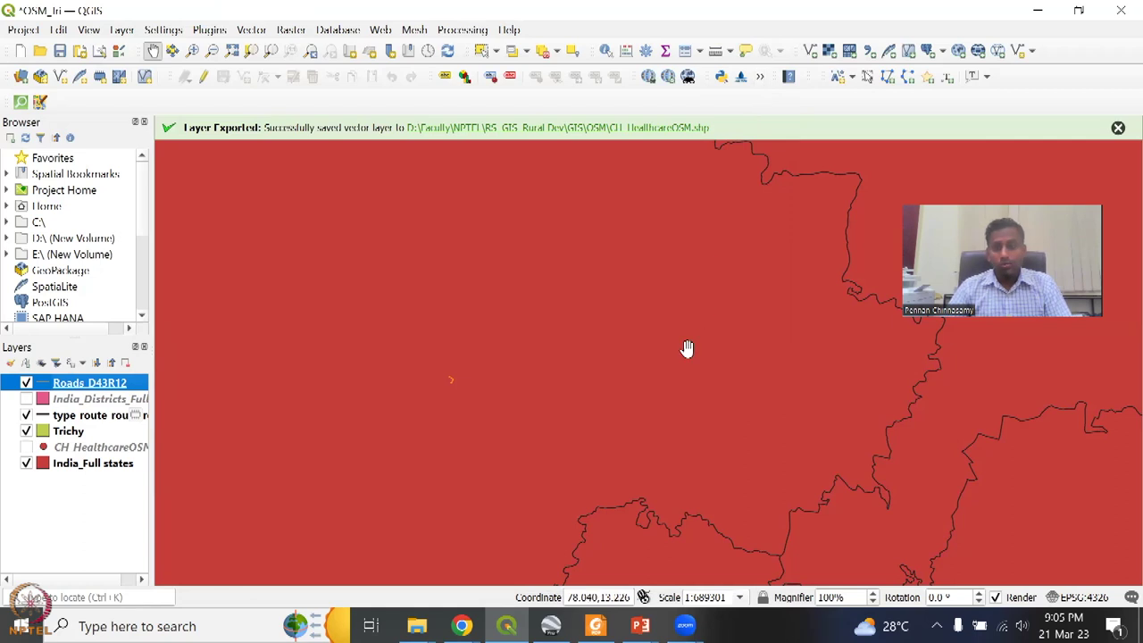
# Step: Hide the Roads_D43R12 layer
pyautogui.click(26, 383)
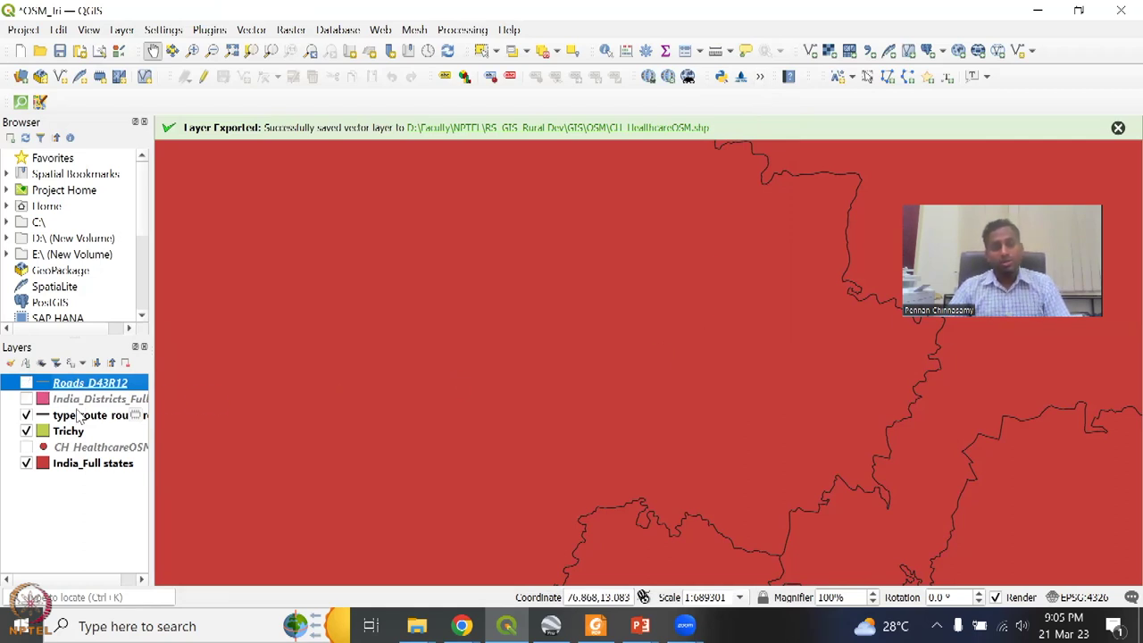
# Step: Export the type_route road layer as an ESRI Shapefile named Trichy_roads.shp in the OSM folder, adding it to the map
pyautogui.rightClick(79, 415)
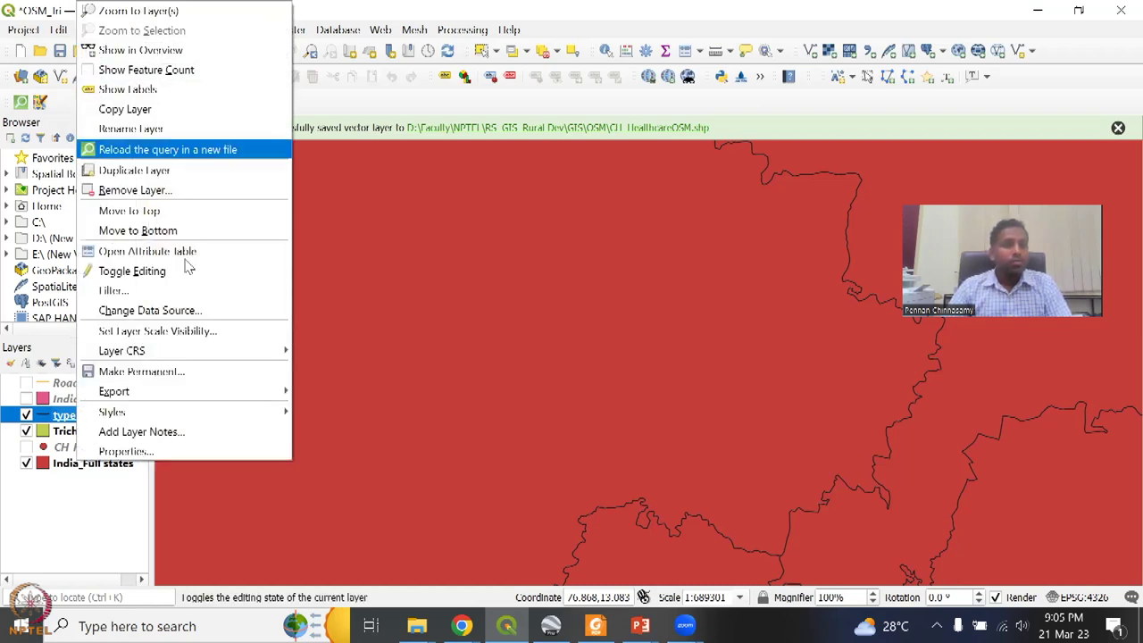
pyautogui.moveTo(174, 395)
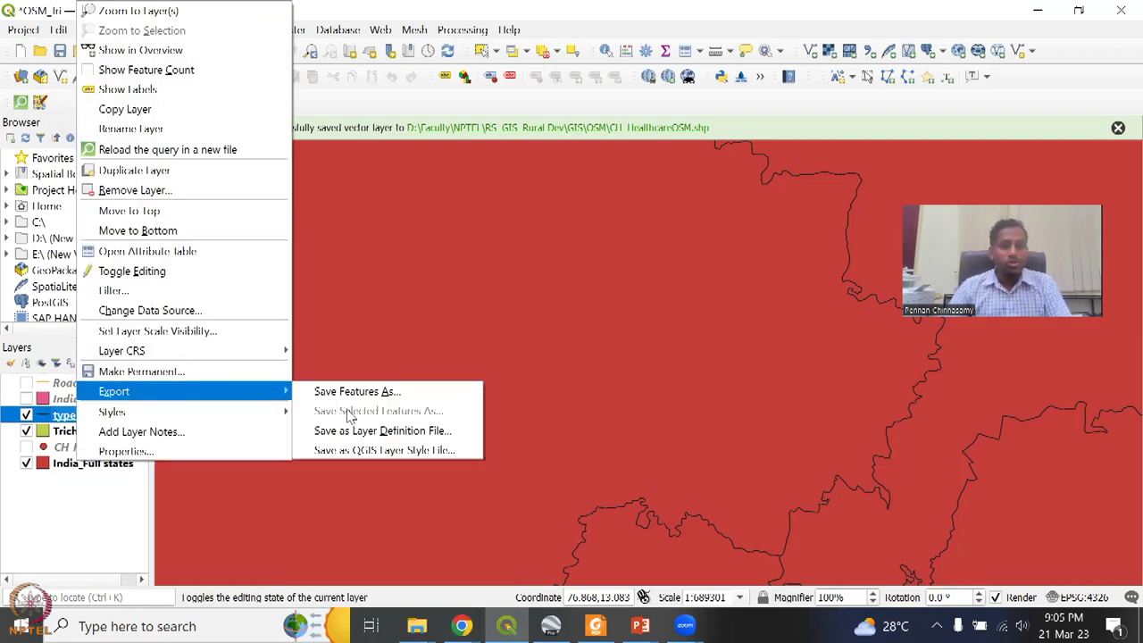
pyautogui.click(439, 393)
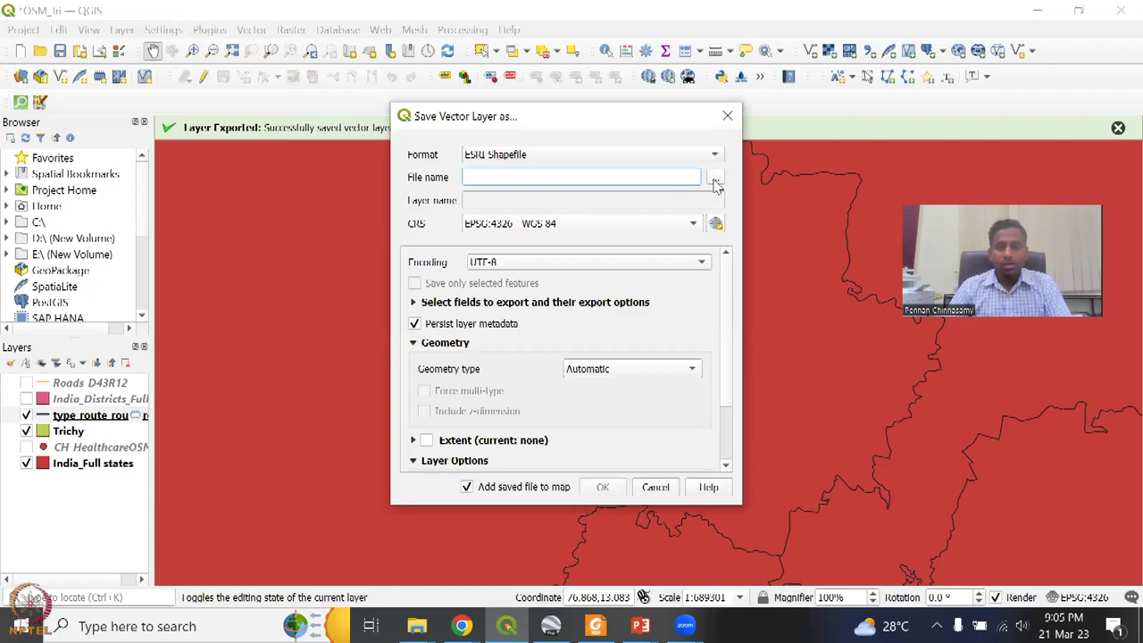
pyautogui.click(716, 179)
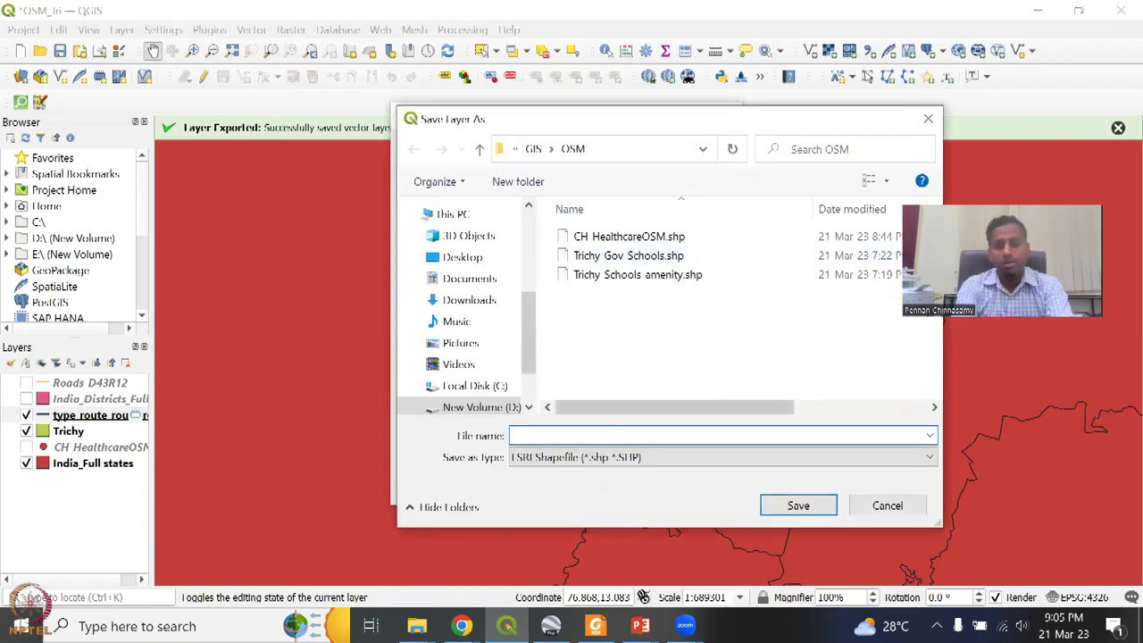
pyautogui.write('Trichy Road')
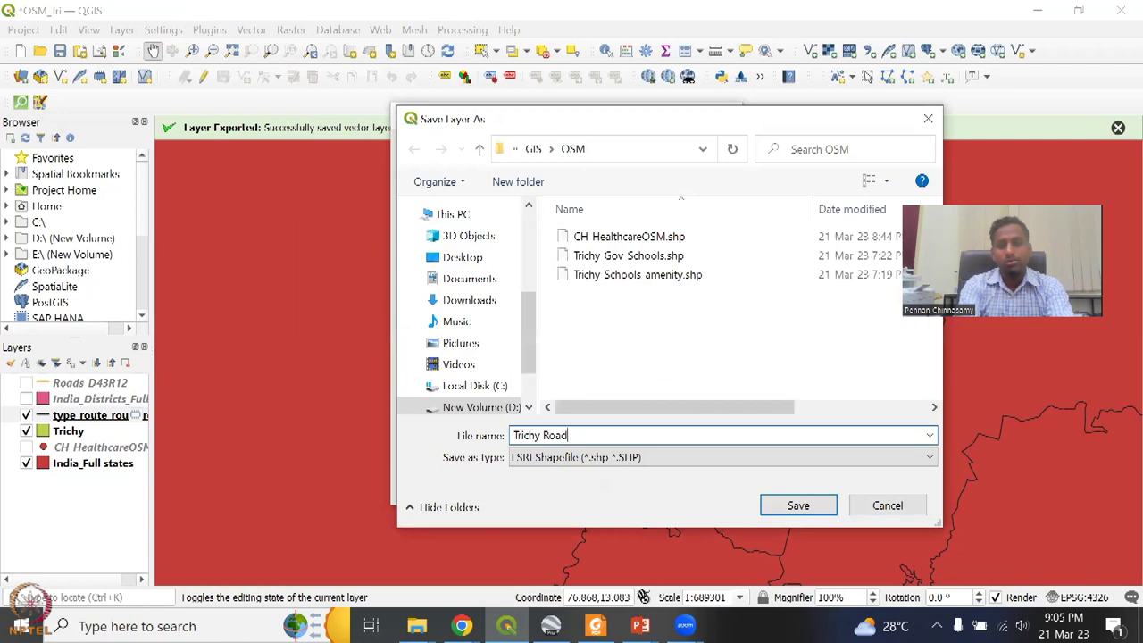
pyautogui.write('roads')
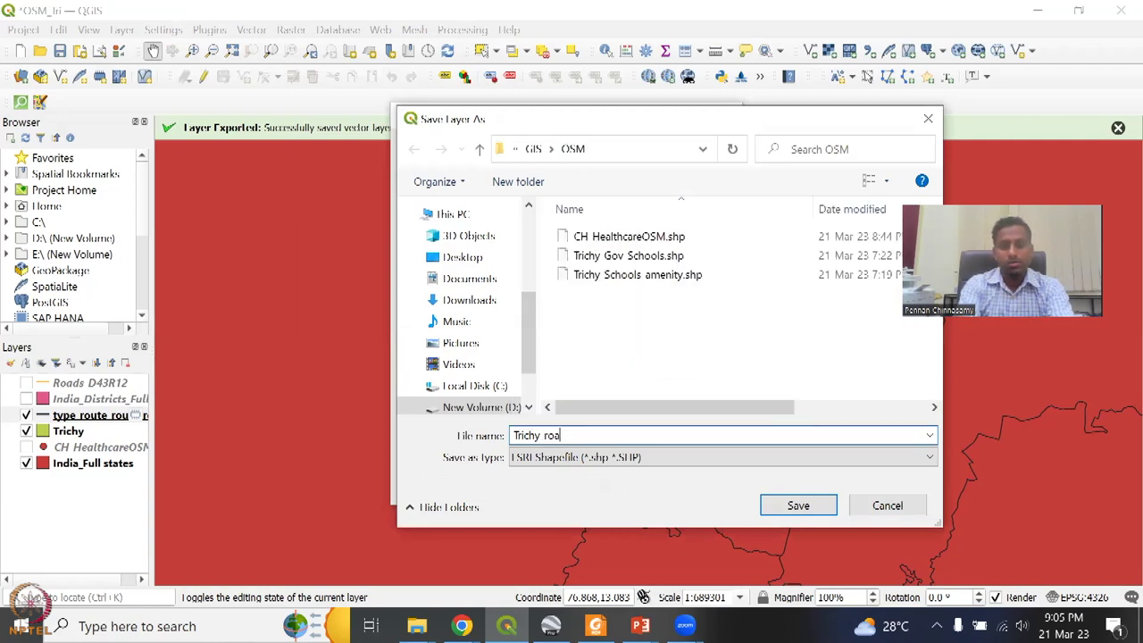
pyautogui.press('Return')
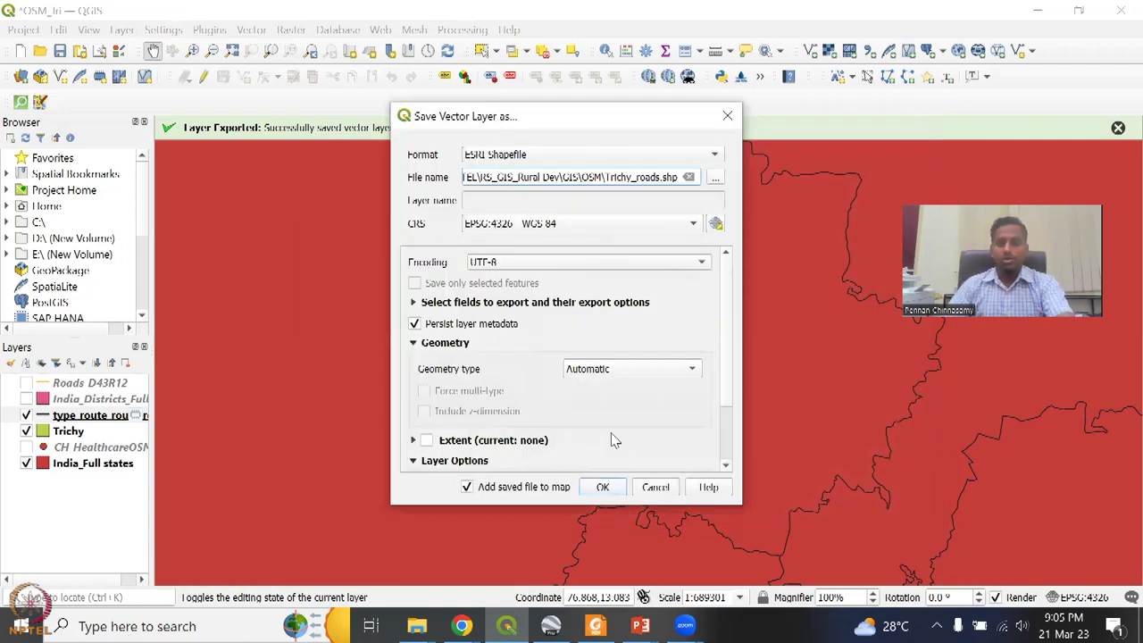
pyautogui.click(603, 487)
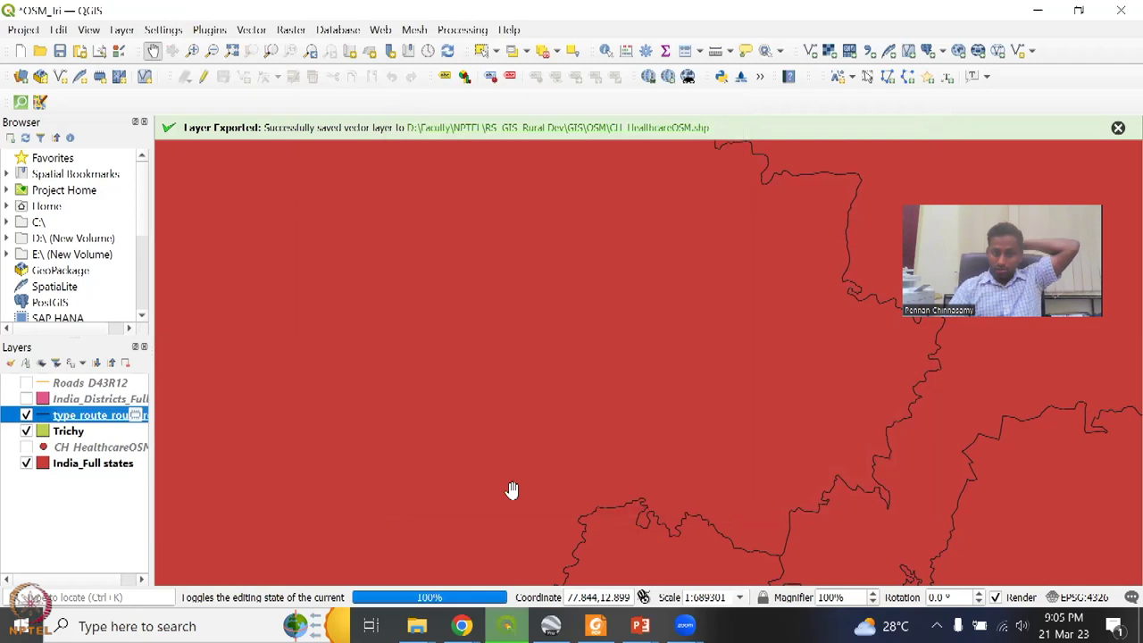
# Step: Remove the Roads_D43R12 layer from the project
pyautogui.click(89, 383)
pyautogui.rightClick(92, 385)
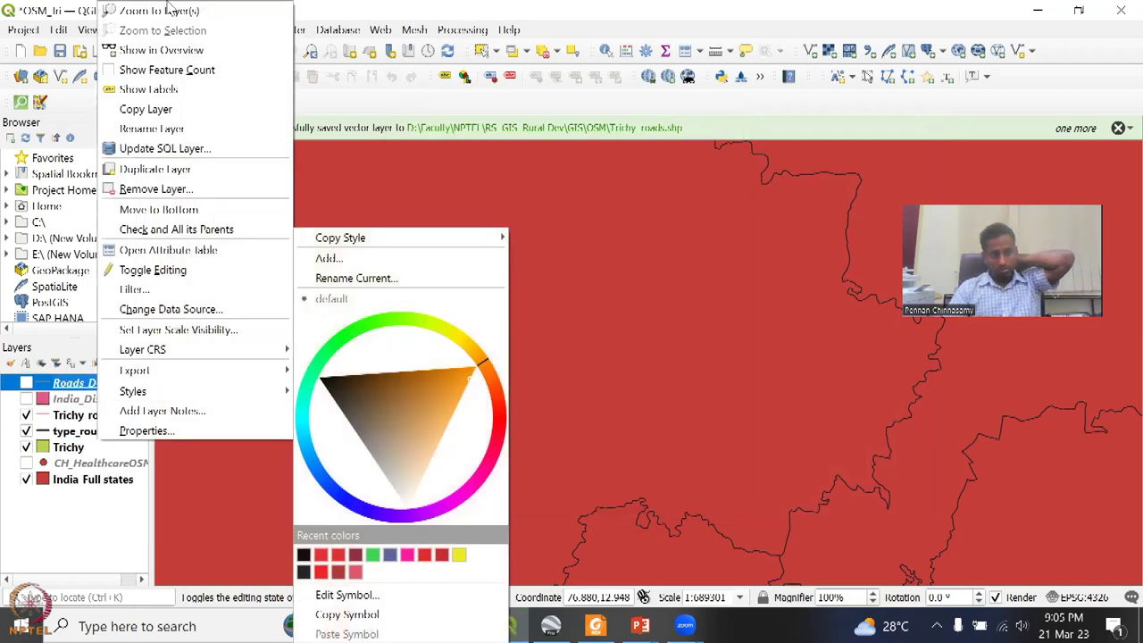
pyautogui.click(156, 189)
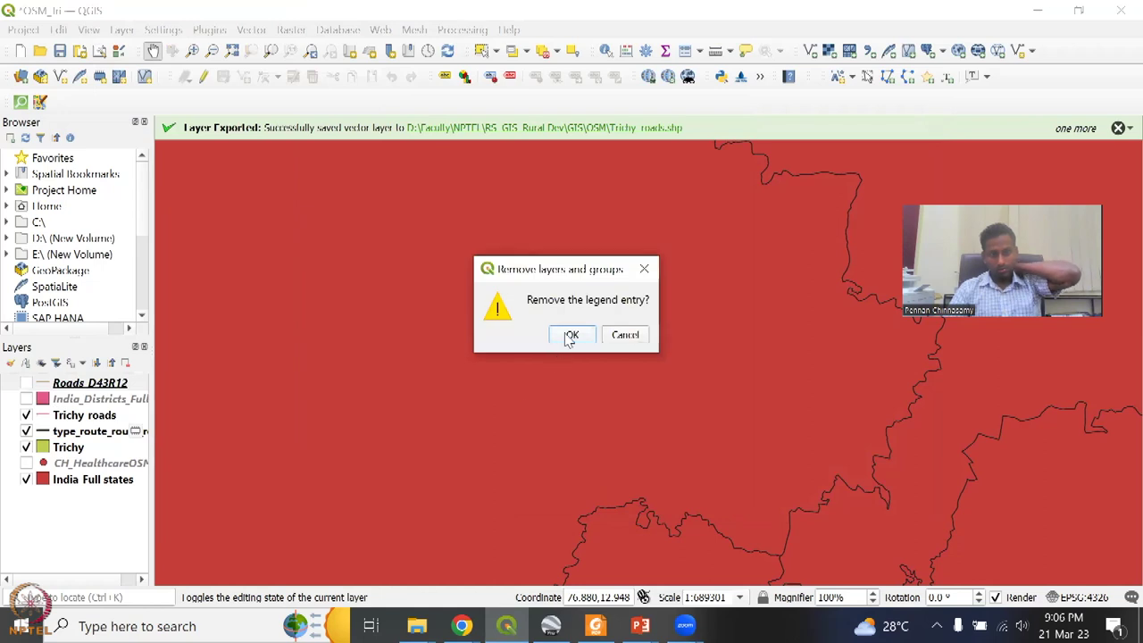
pyautogui.click(570, 336)
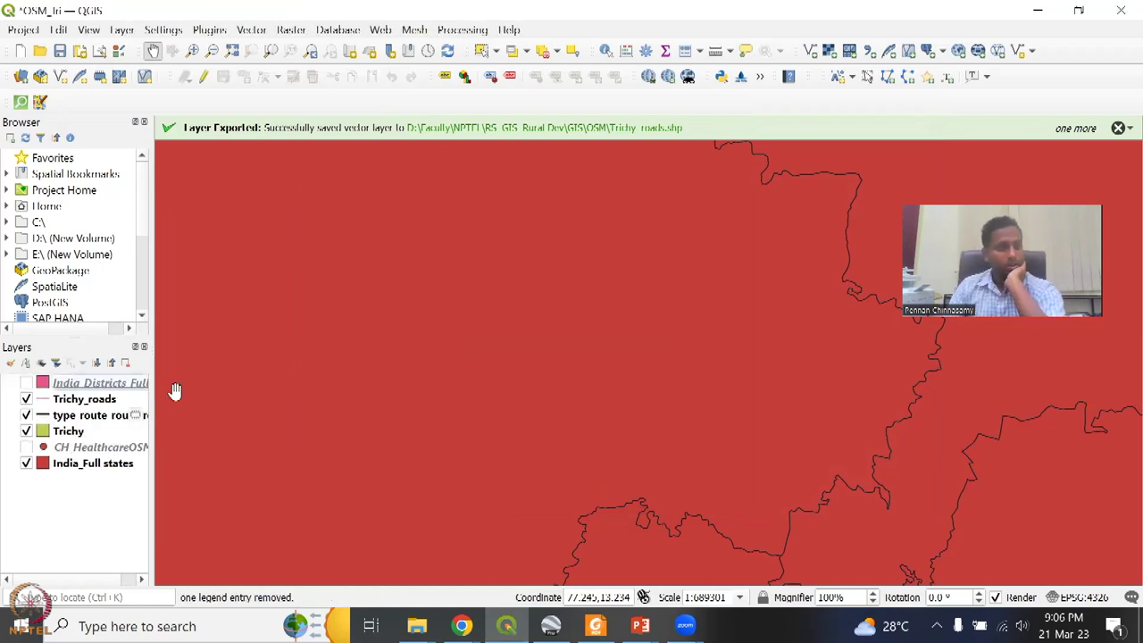
# Step: Zoom the map to the extent of the Trichy_roads layer
pyautogui.click(98, 404)
pyautogui.click(100, 420)
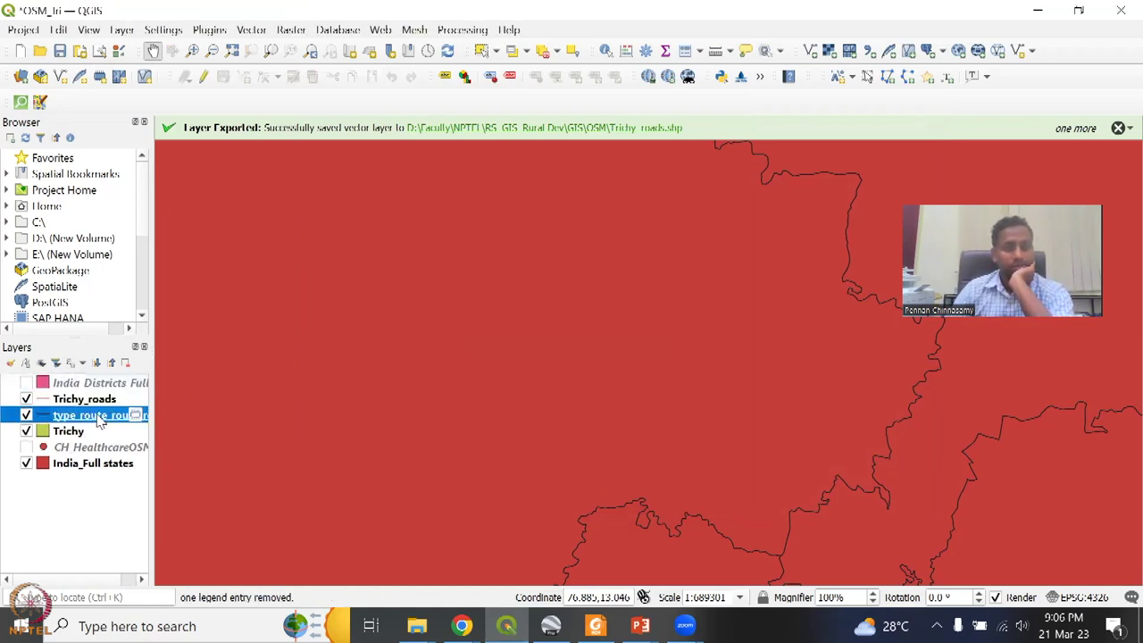
pyautogui.rightClick(103, 420)
pyautogui.click(89, 421)
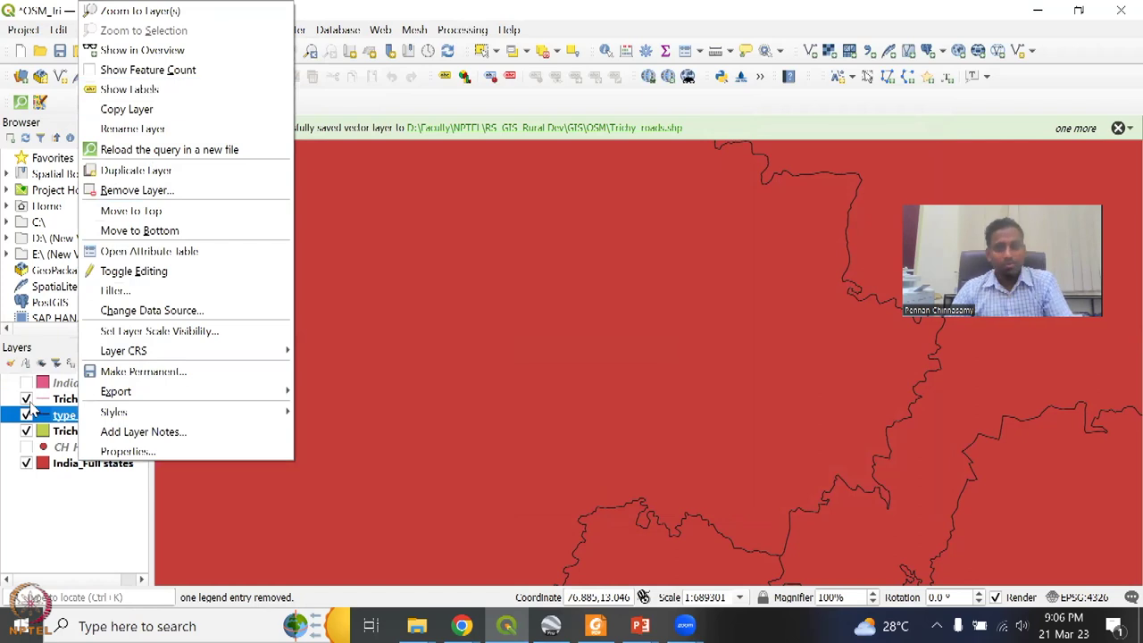
pyautogui.click(62, 398)
pyautogui.rightClick(67, 401)
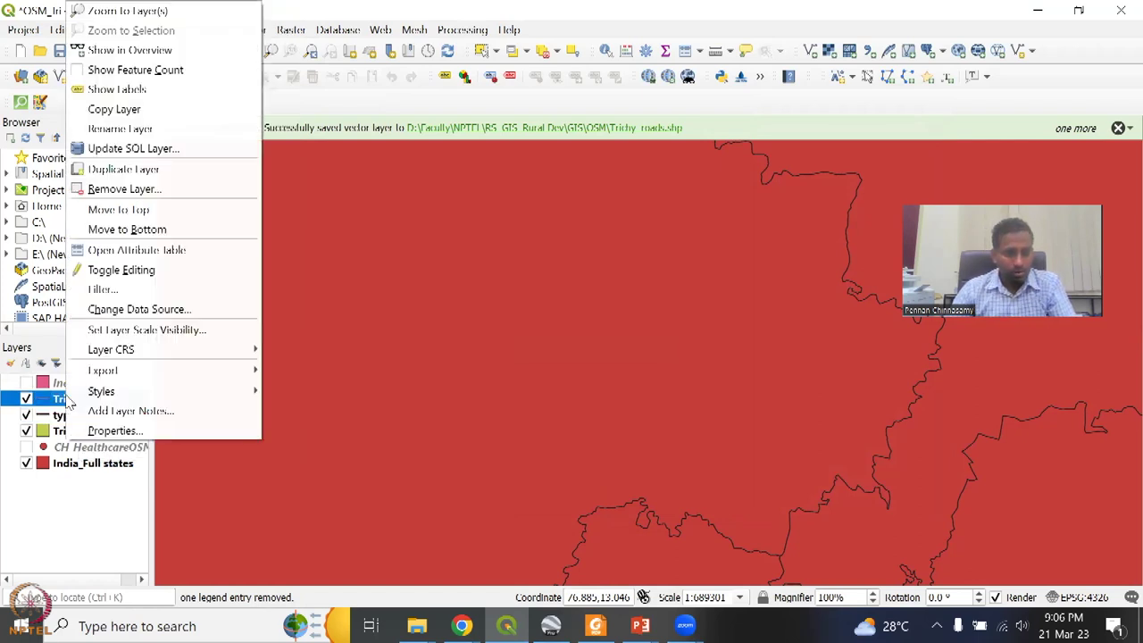
pyautogui.click(129, 11)
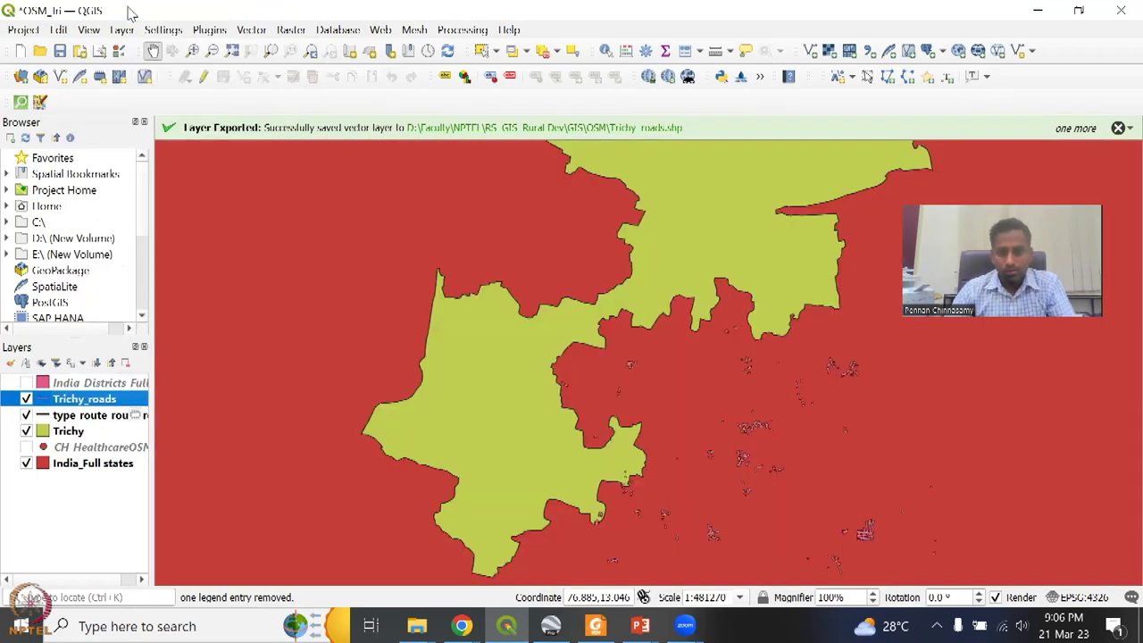
# Step: Switch to Google Earth Pro and open Trichy_roads.shp from the OSM folder without applying a style template
pyautogui.click(551, 627)
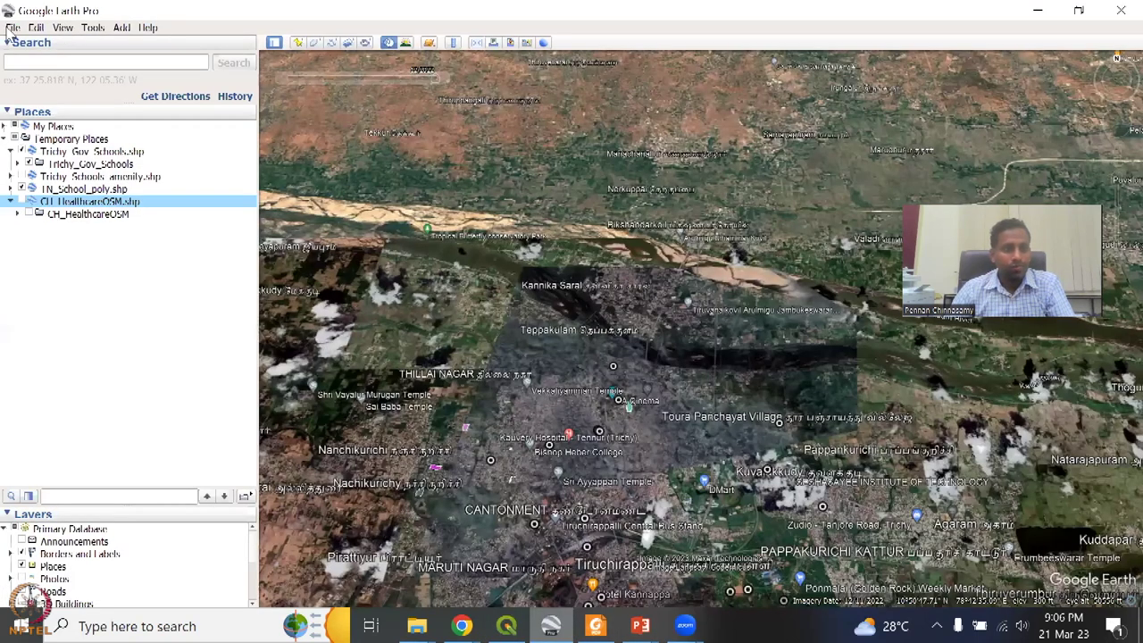
pyautogui.press('alt')
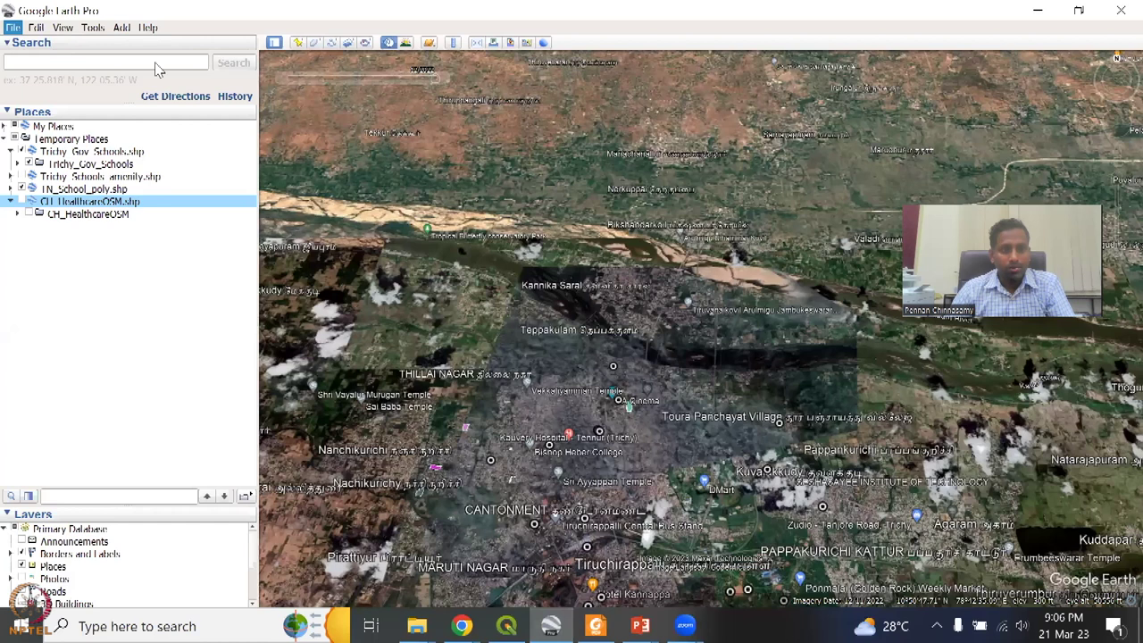
pyautogui.hotkey('ctrl', 'o')
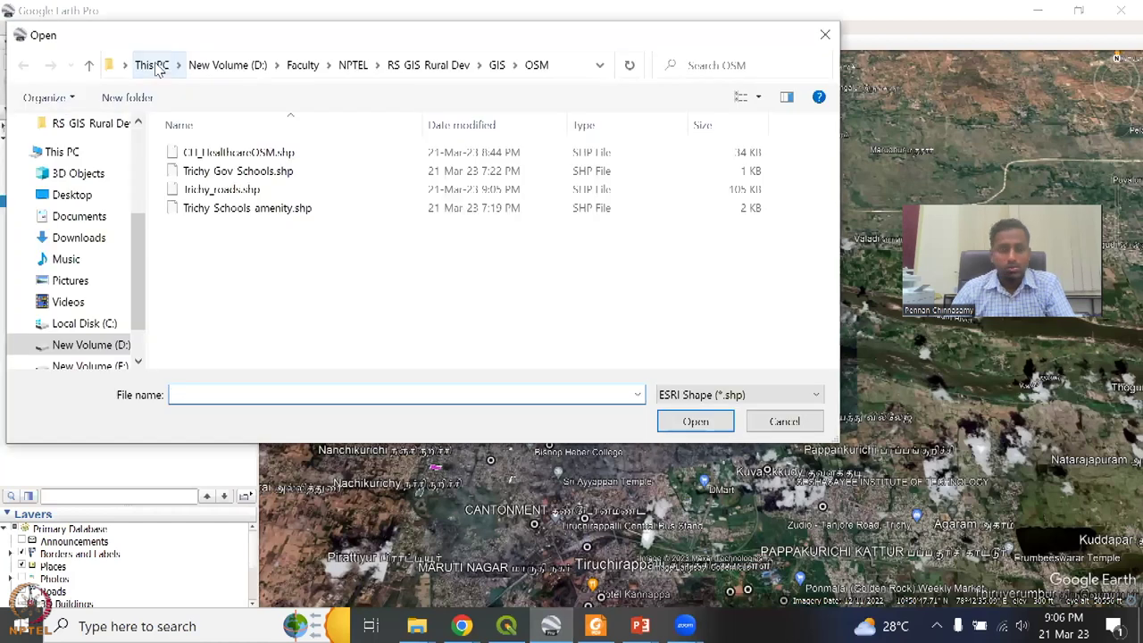
pyautogui.click(274, 188)
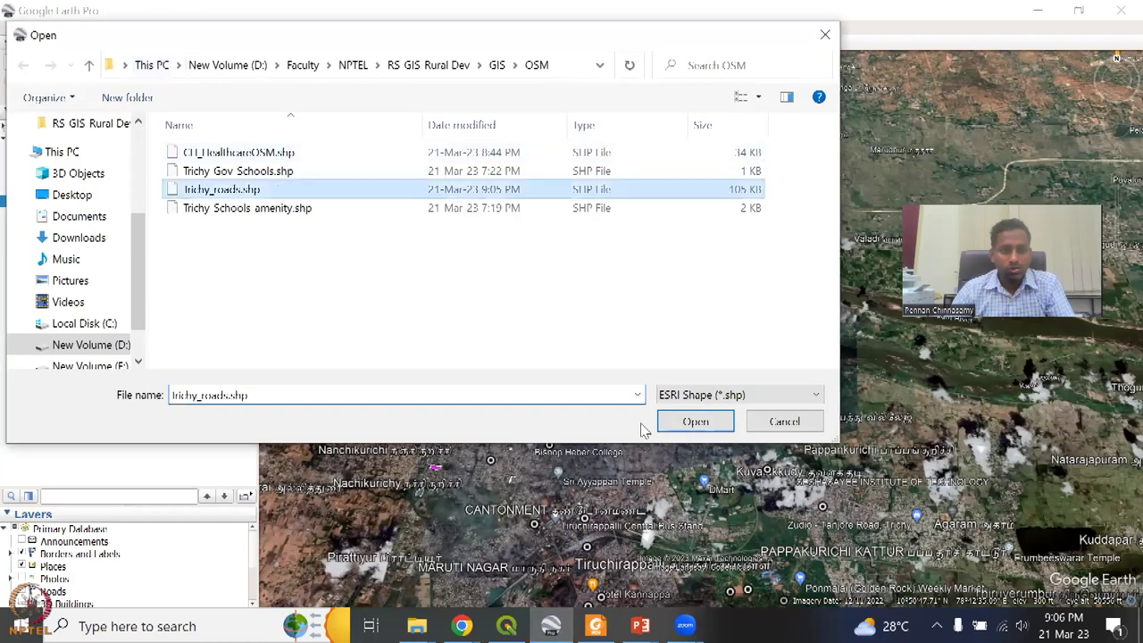
pyautogui.click(719, 428)
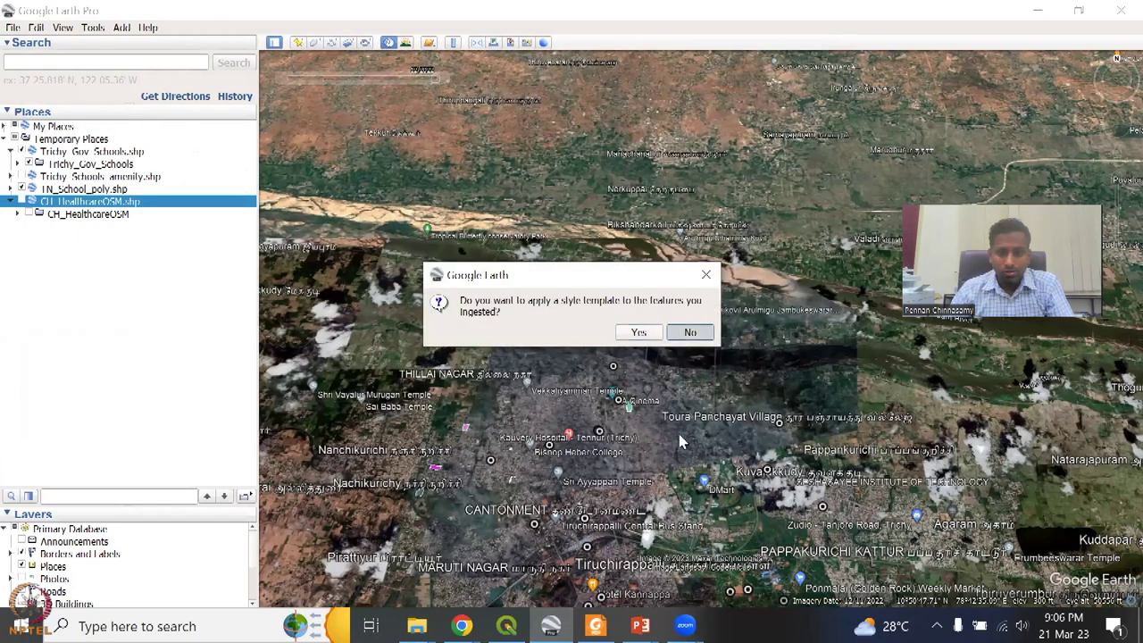
pyautogui.press('Return')
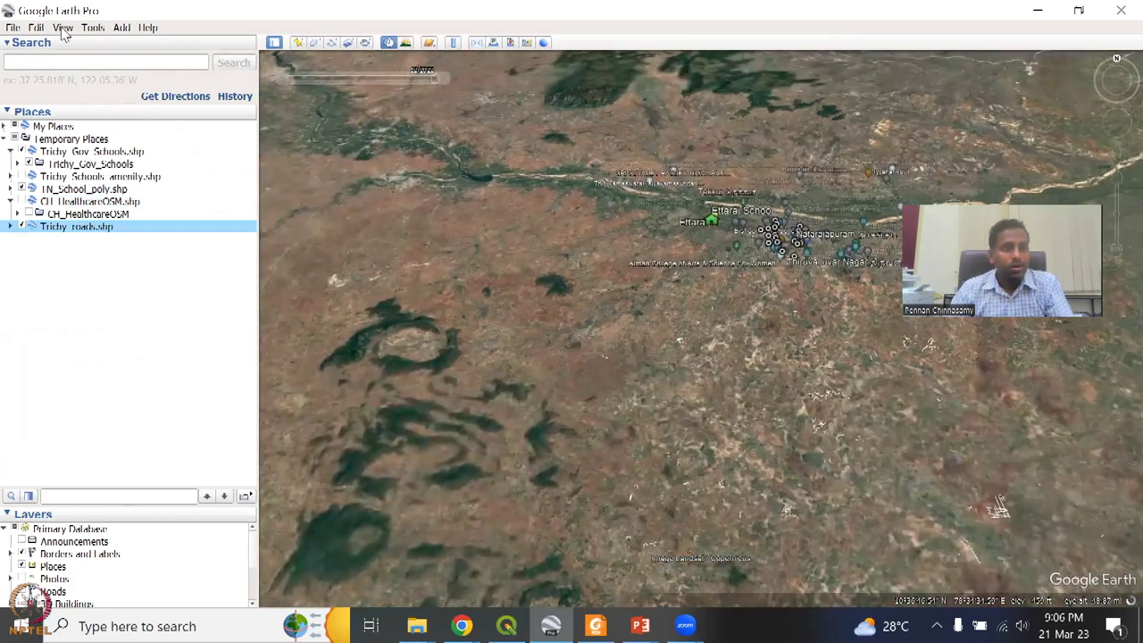
# Step: Reset the view's tilt, expand the Trichy_roads folder and bring up the attributes of one of its road features
pyautogui.click(62, 27)
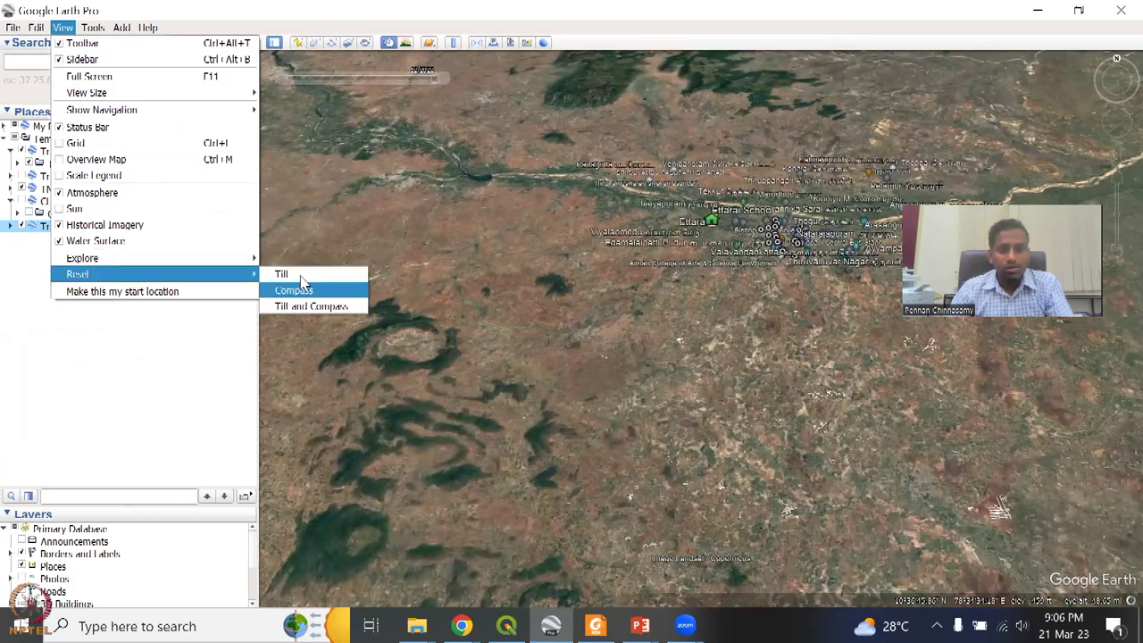
pyautogui.click(301, 279)
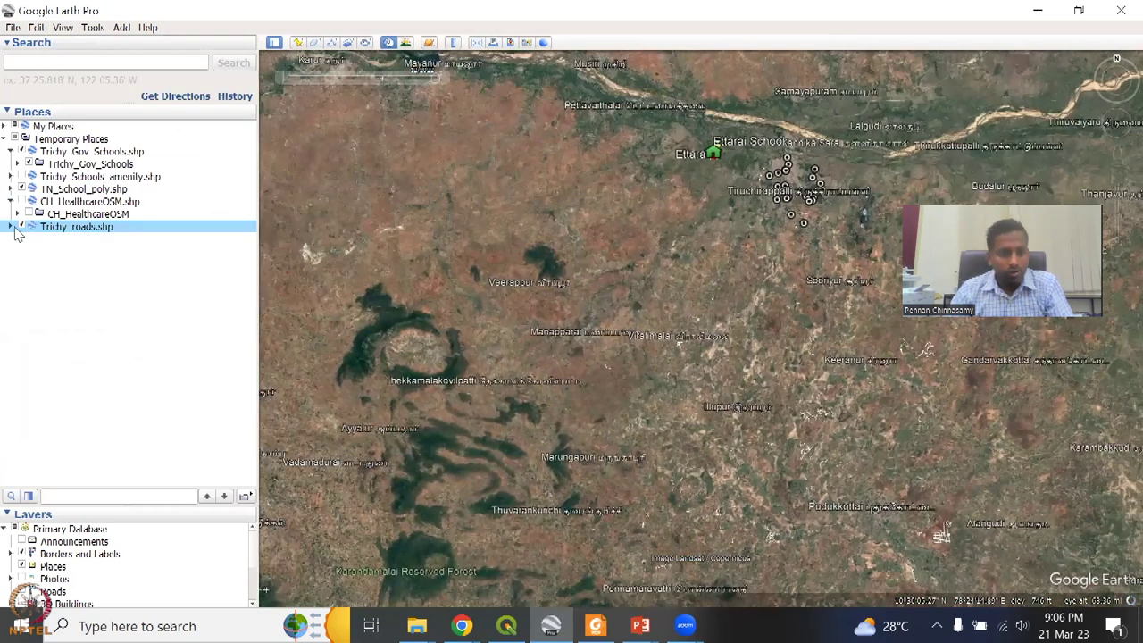
pyautogui.click(11, 227)
pyautogui.click(17, 240)
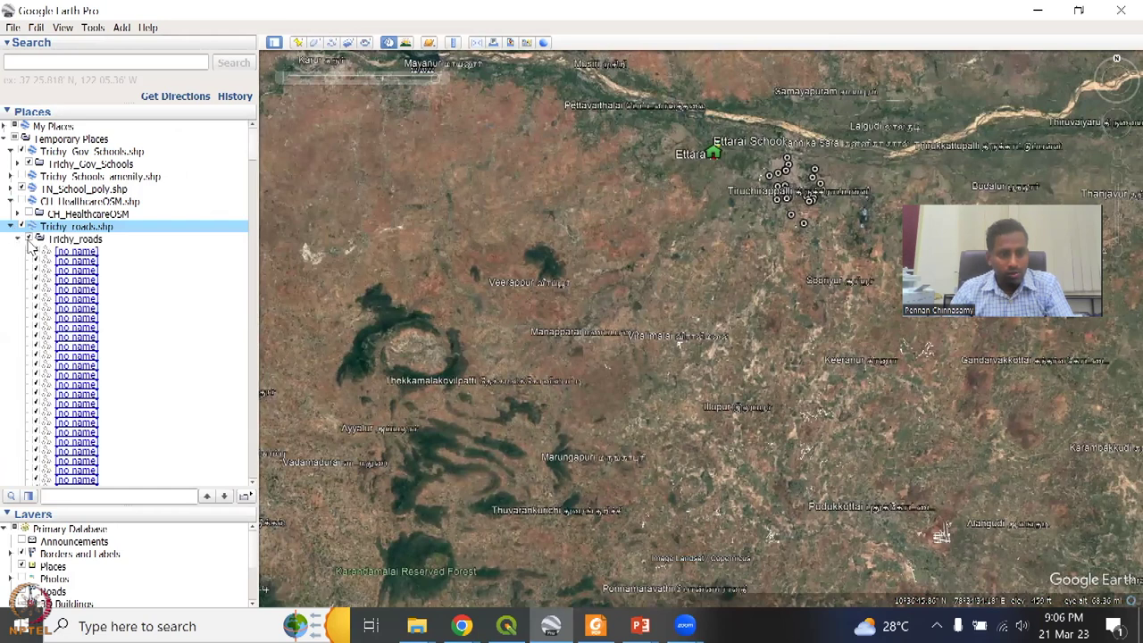
pyautogui.click(87, 315)
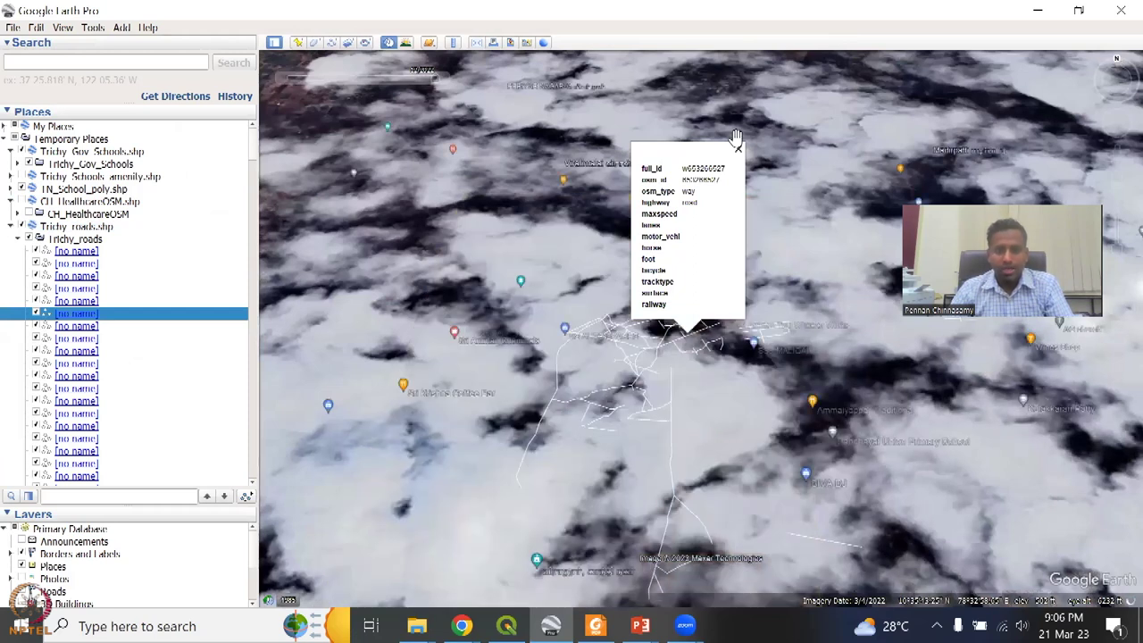
# Step: Turn off historical imagery, zoom in on the selected road and close its attribute balloon
pyautogui.click(388, 44)
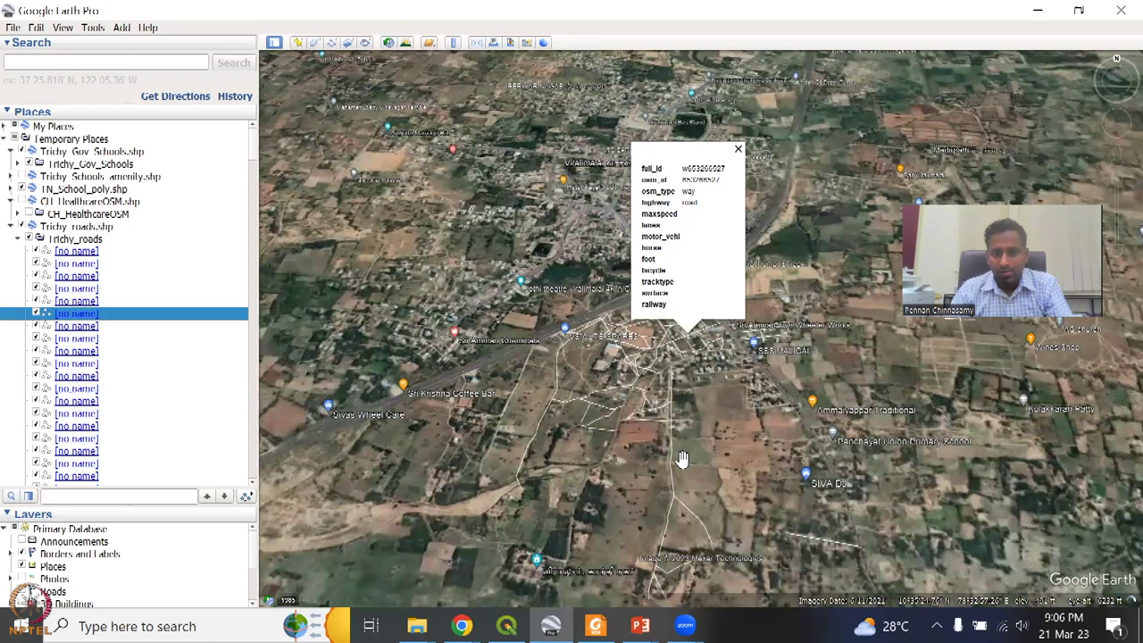
pyautogui.scroll(2, 682, 458)
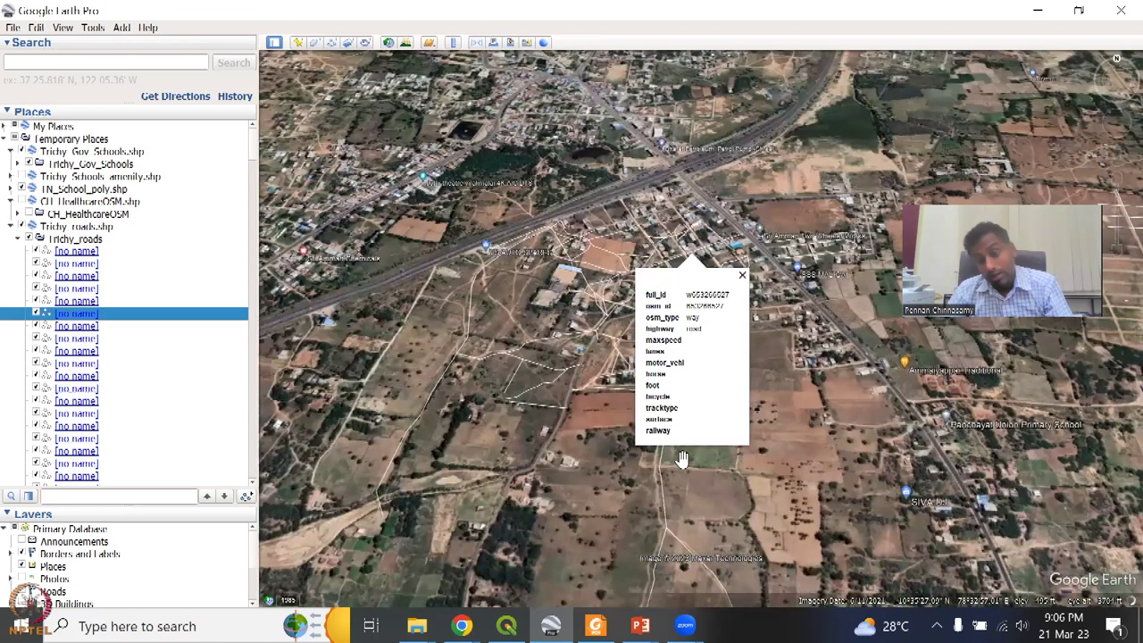
pyautogui.click(742, 275)
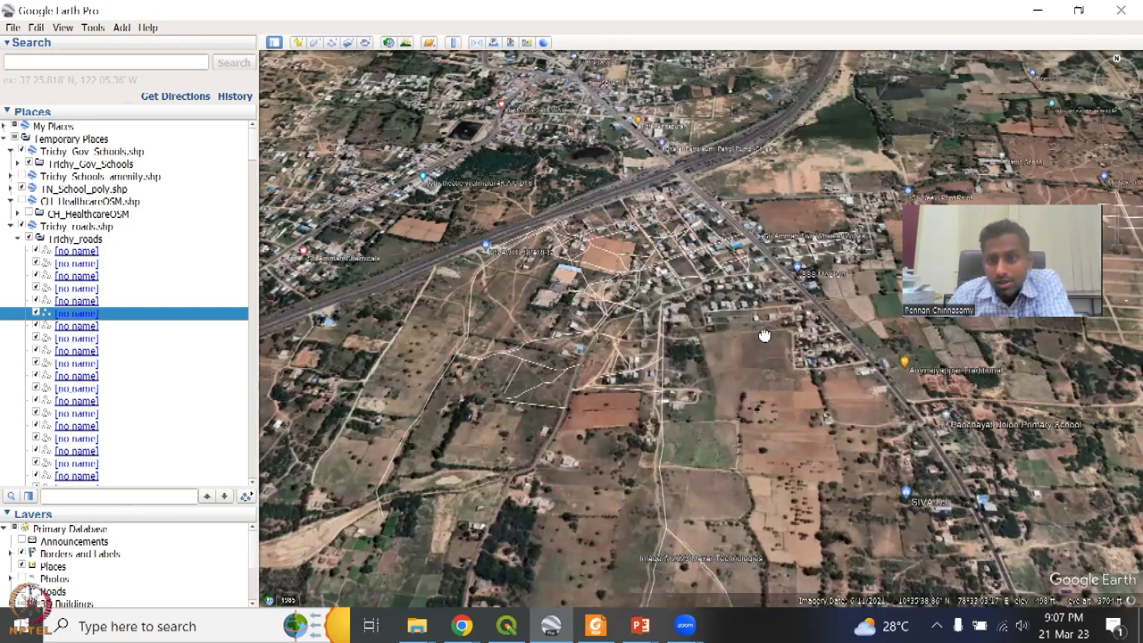
# Step: Examine how the Trichy_roads lines match the tracks in the satellite imagery, from the settlement by the highway to the pond
pyautogui.moveTo(761, 337); pyautogui.dragTo(770, 368)
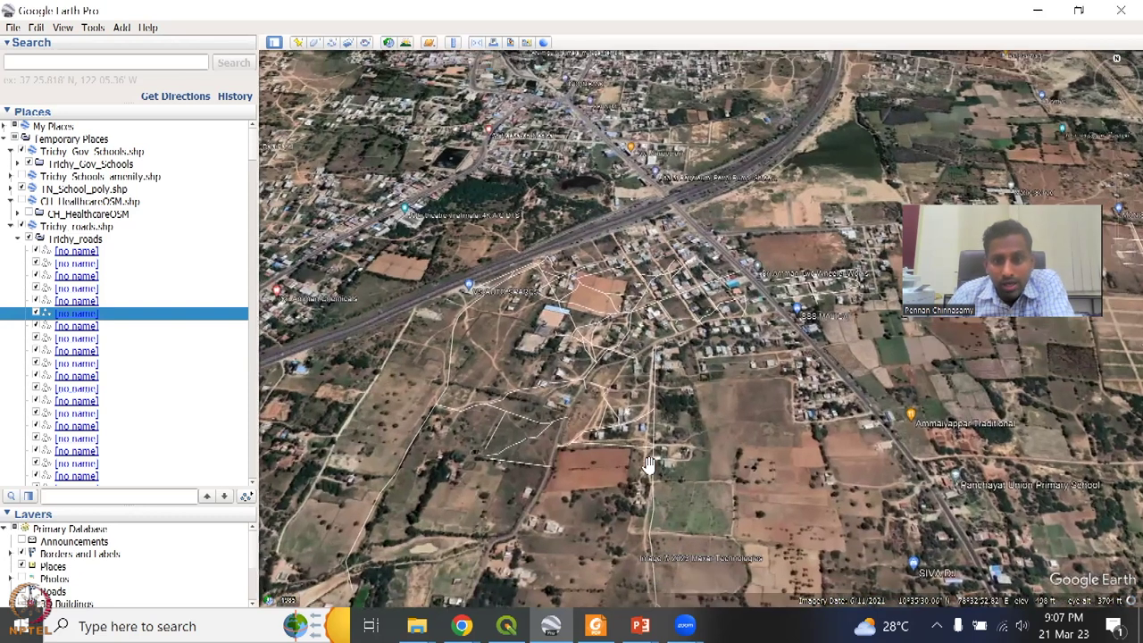
pyautogui.scroll(2, 658, 459)
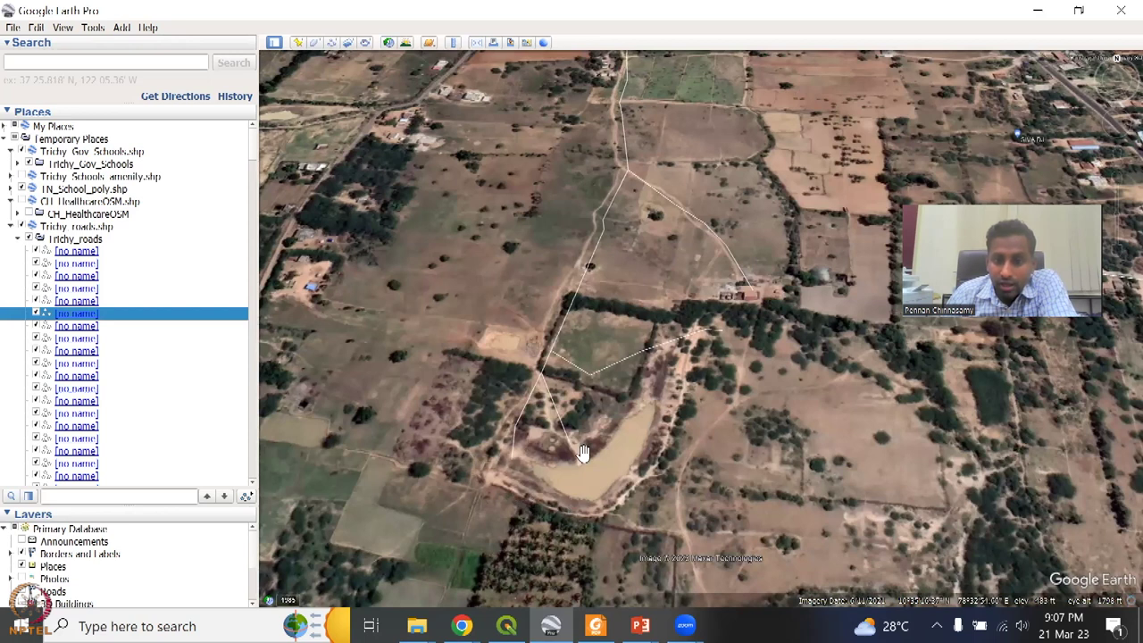
pyautogui.scroll(2, 513, 482)
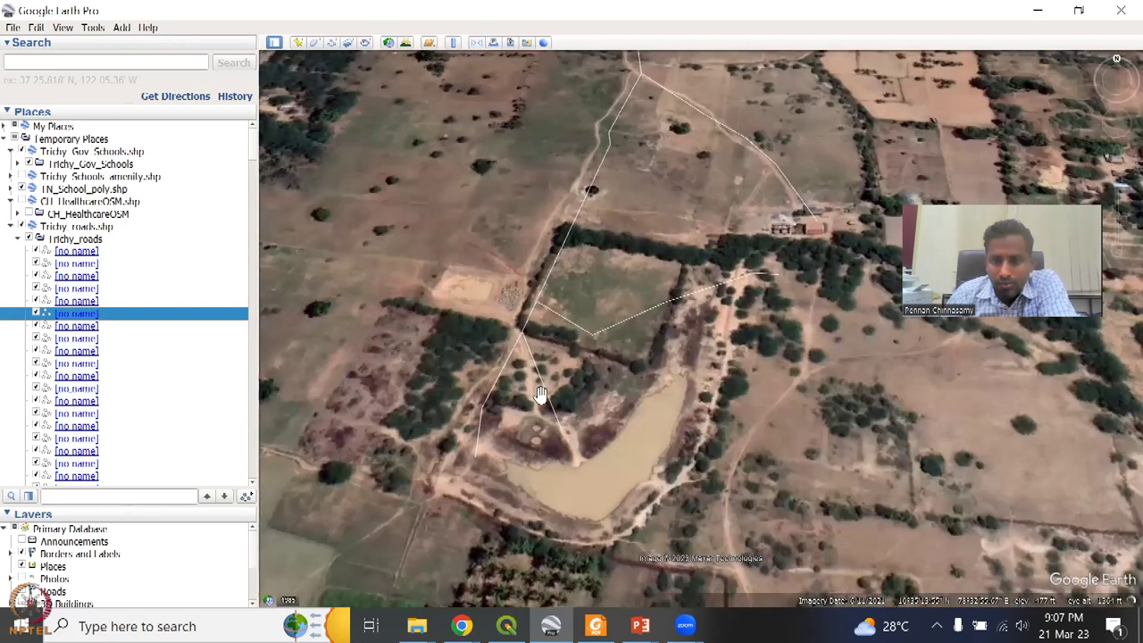
pyautogui.scroll(-1, 599, 461)
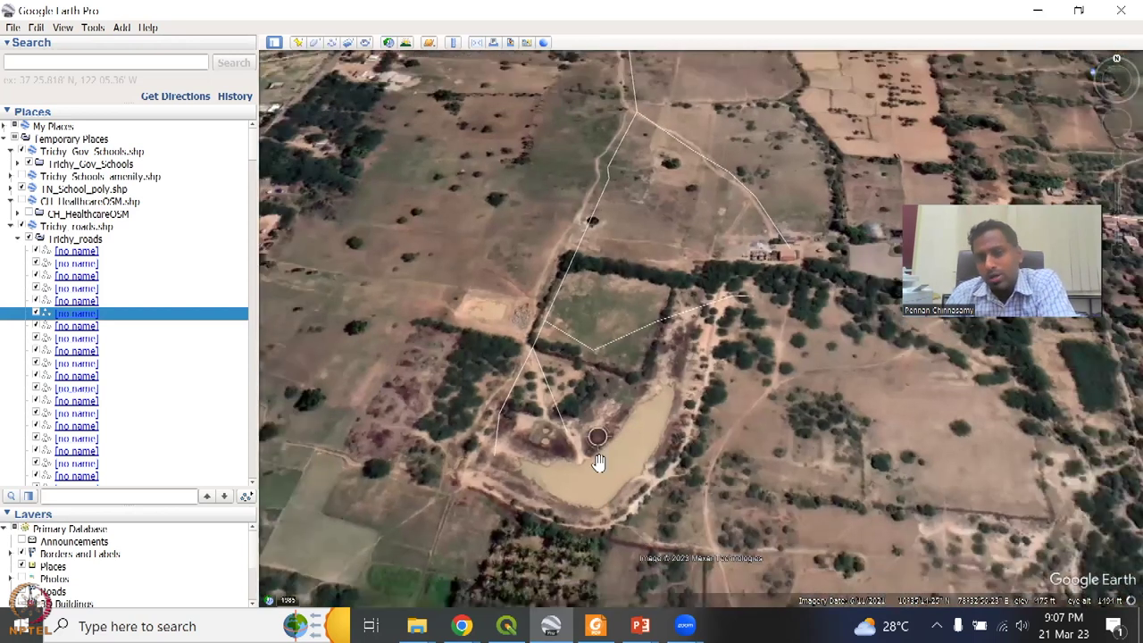
pyautogui.scroll(-1, 625, 461)
pyautogui.scroll(-1, 586, 340)
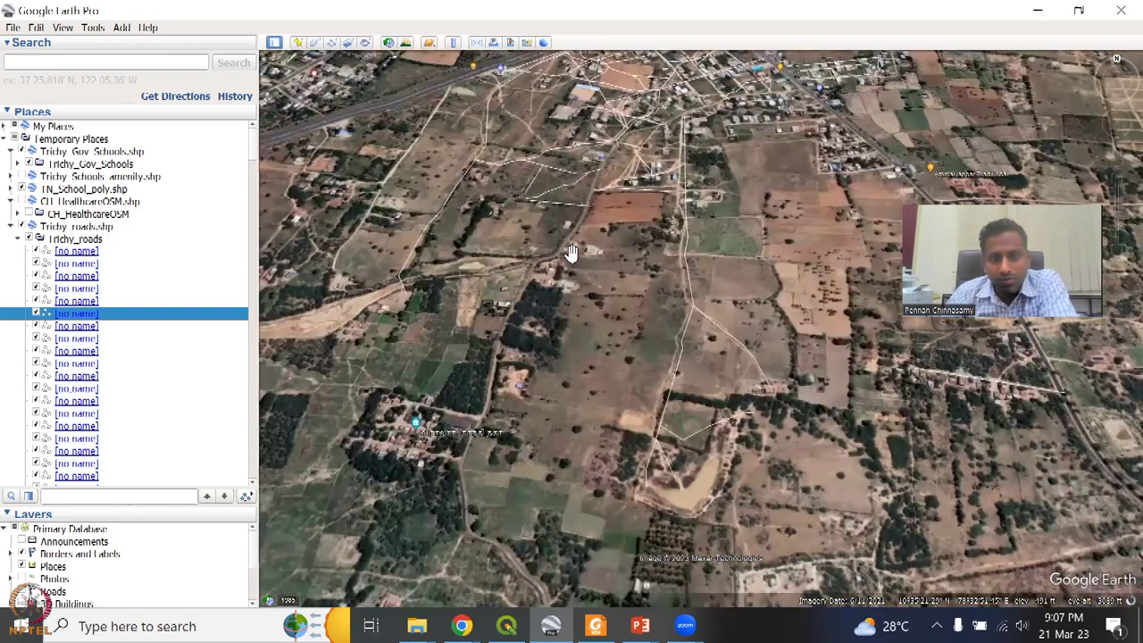
pyautogui.scroll(-1, 676, 447)
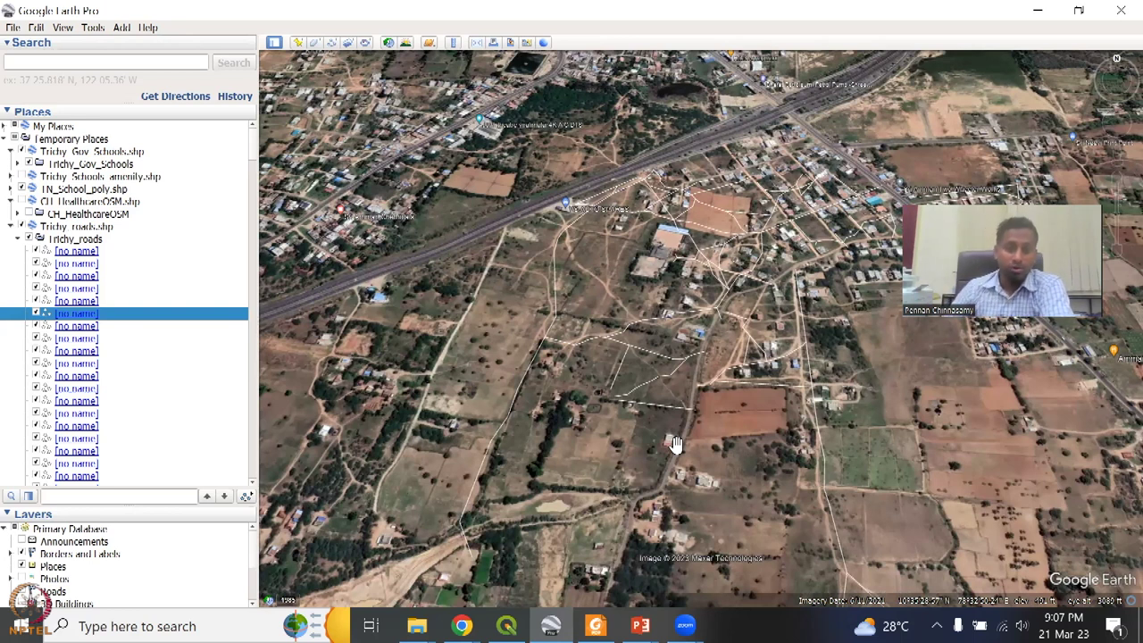
pyautogui.moveTo(579, 278); pyautogui.dragTo(630, 365)
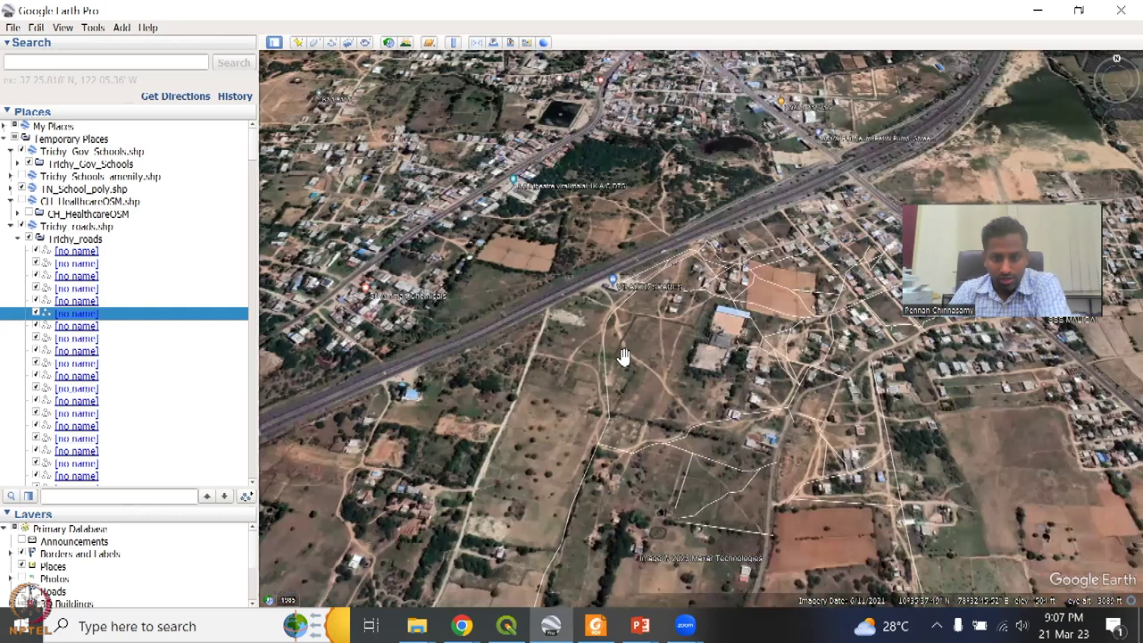
# Step: Turn on historical imagery for the farmland beside the mapped road and step through earlier dates to the 5/25/2017 image
pyautogui.scroll(2, 598, 407)
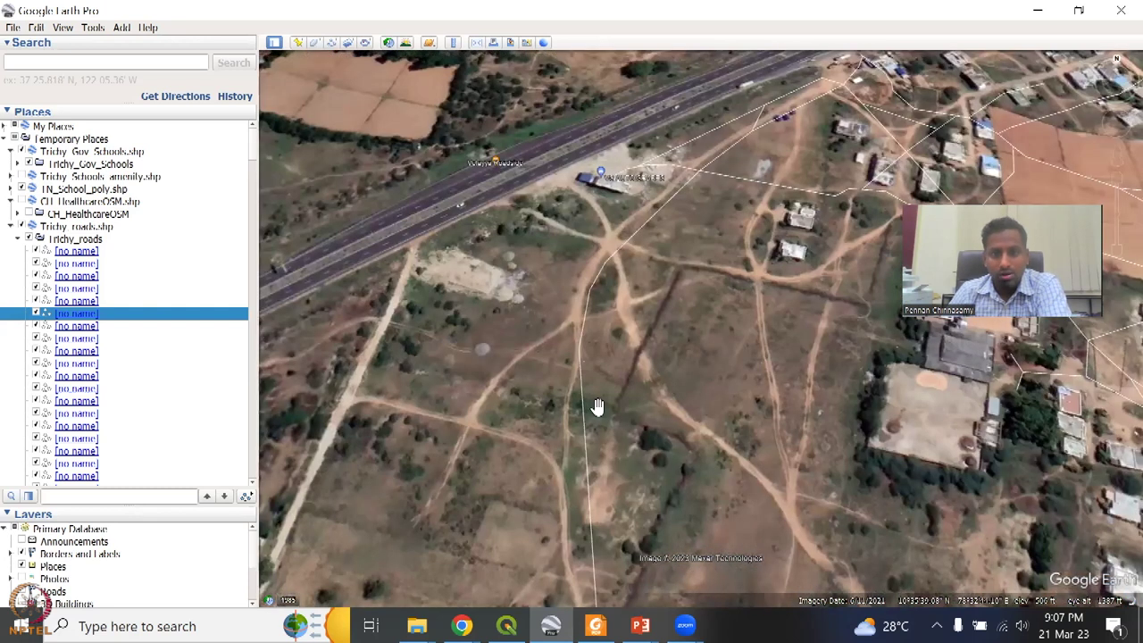
pyautogui.scroll(2, 570, 224)
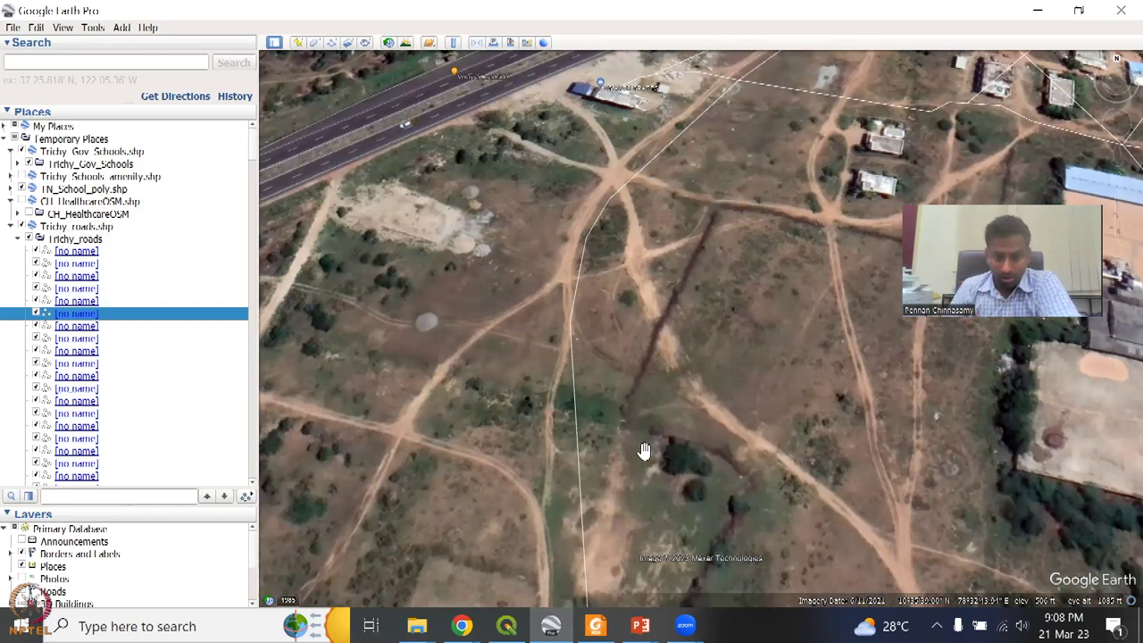
pyautogui.scroll(-4, 701, 350)
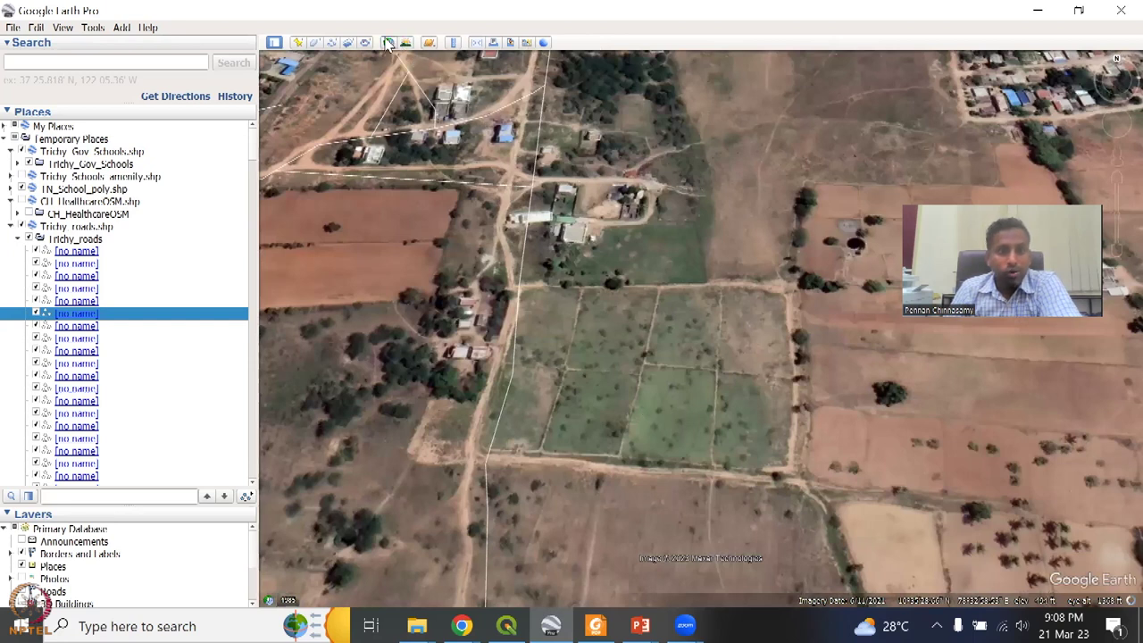
pyautogui.click(389, 42)
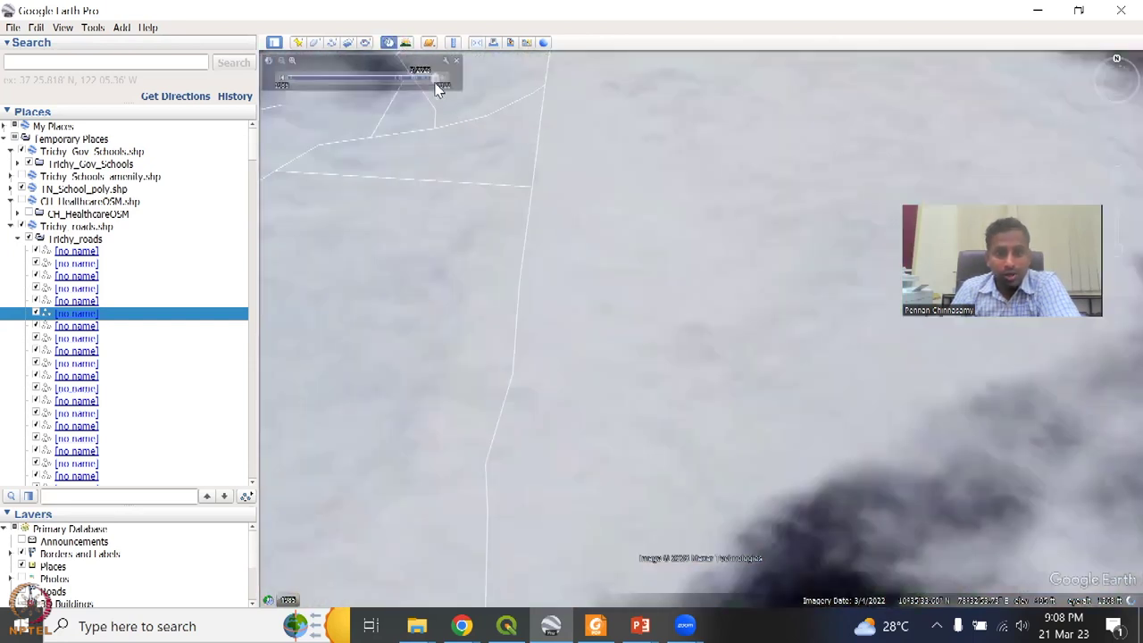
pyautogui.click(284, 81)
pyautogui.click(284, 80)
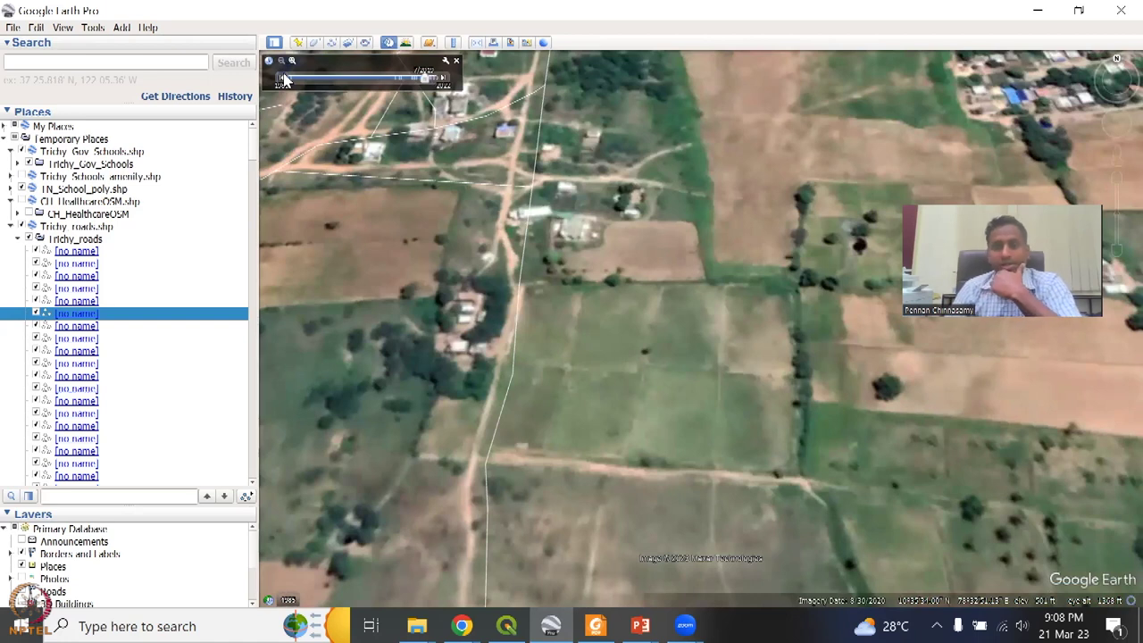
pyautogui.click(284, 80)
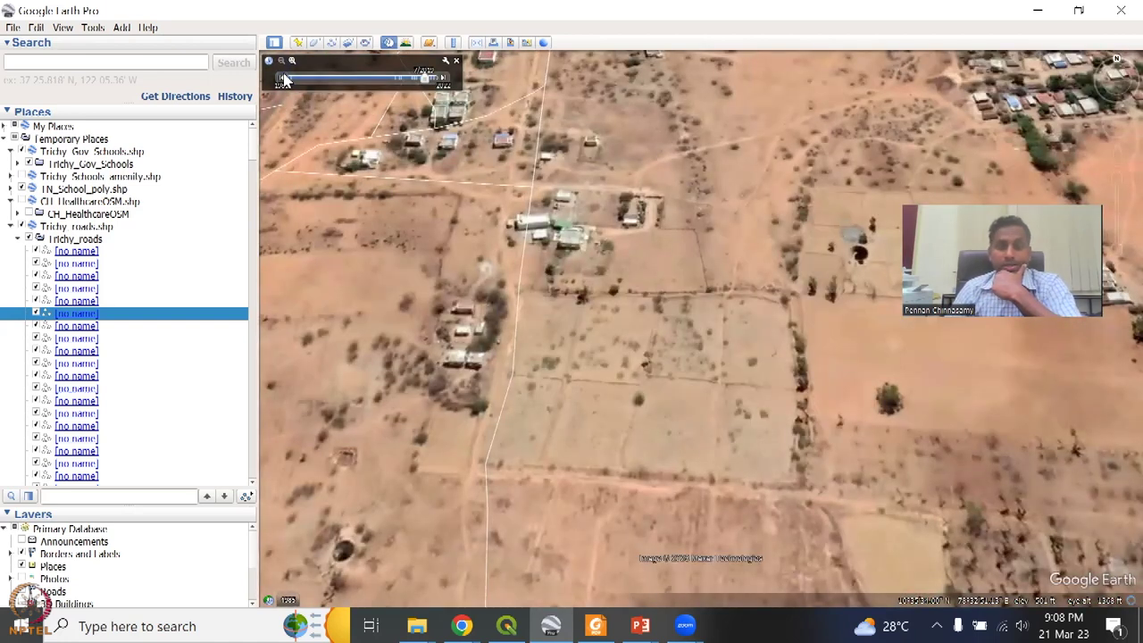
pyautogui.click(284, 80)
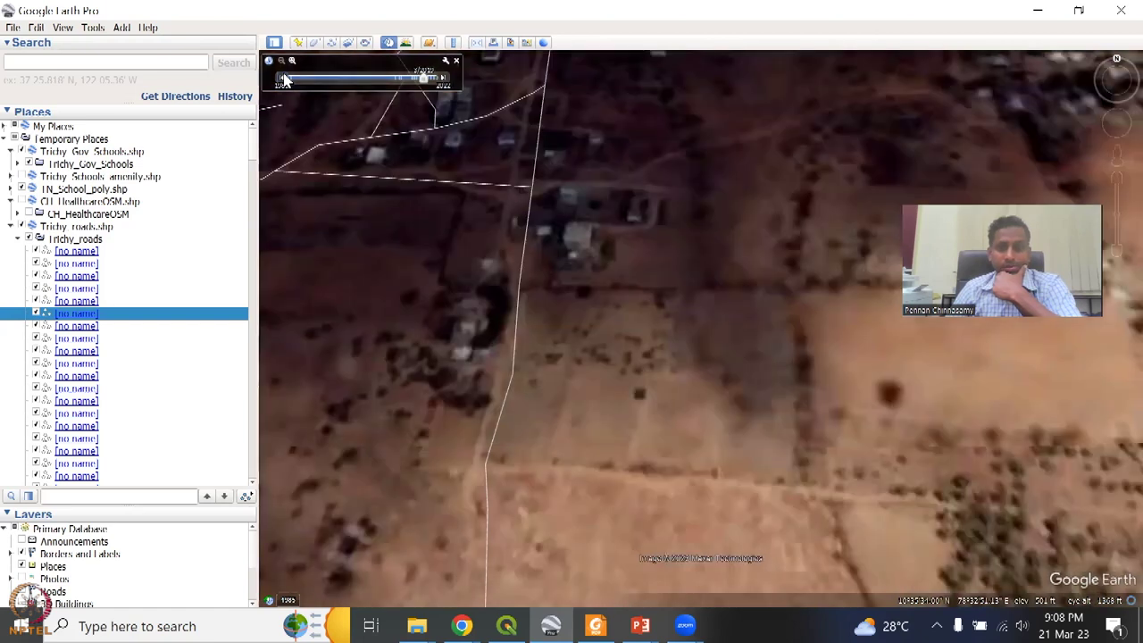
pyautogui.click(284, 80)
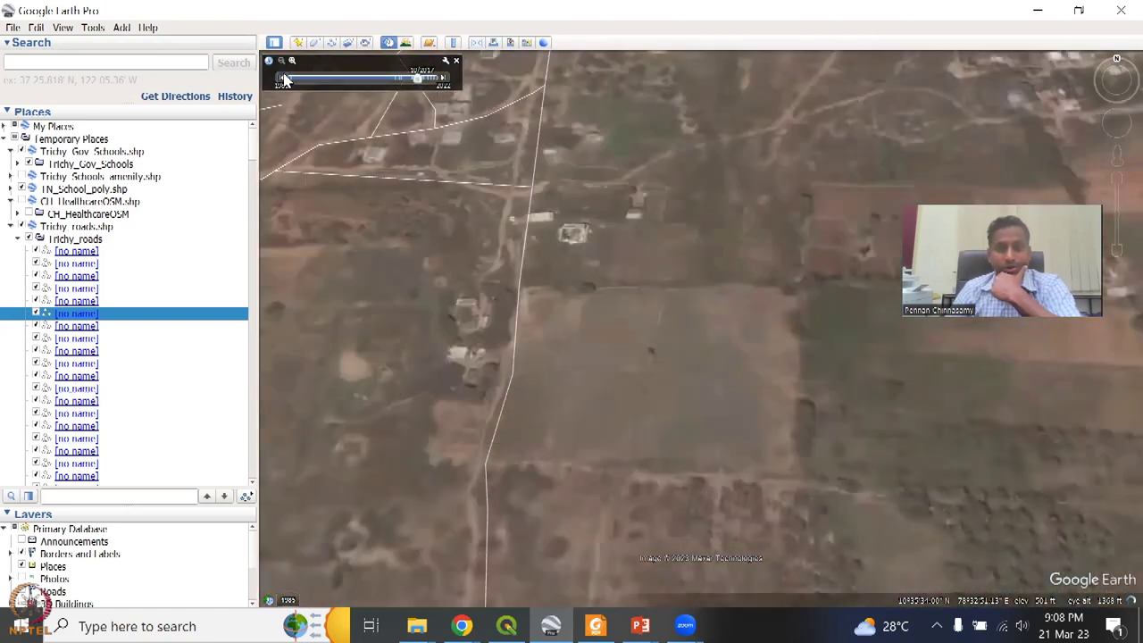
pyautogui.click(284, 81)
pyautogui.click(284, 80)
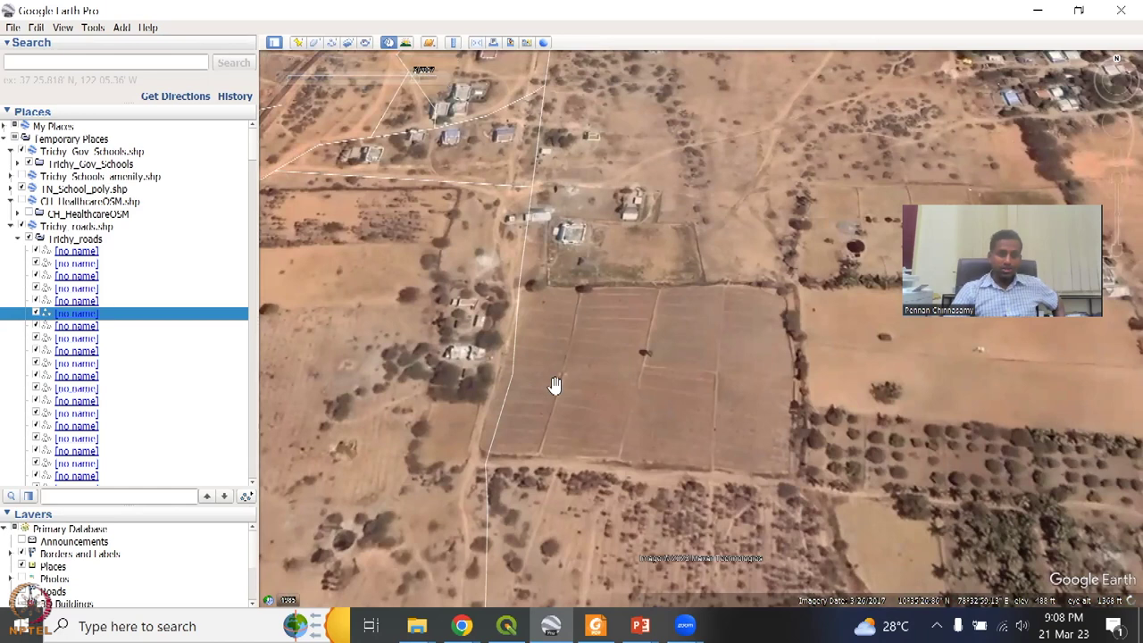
pyautogui.click(441, 81)
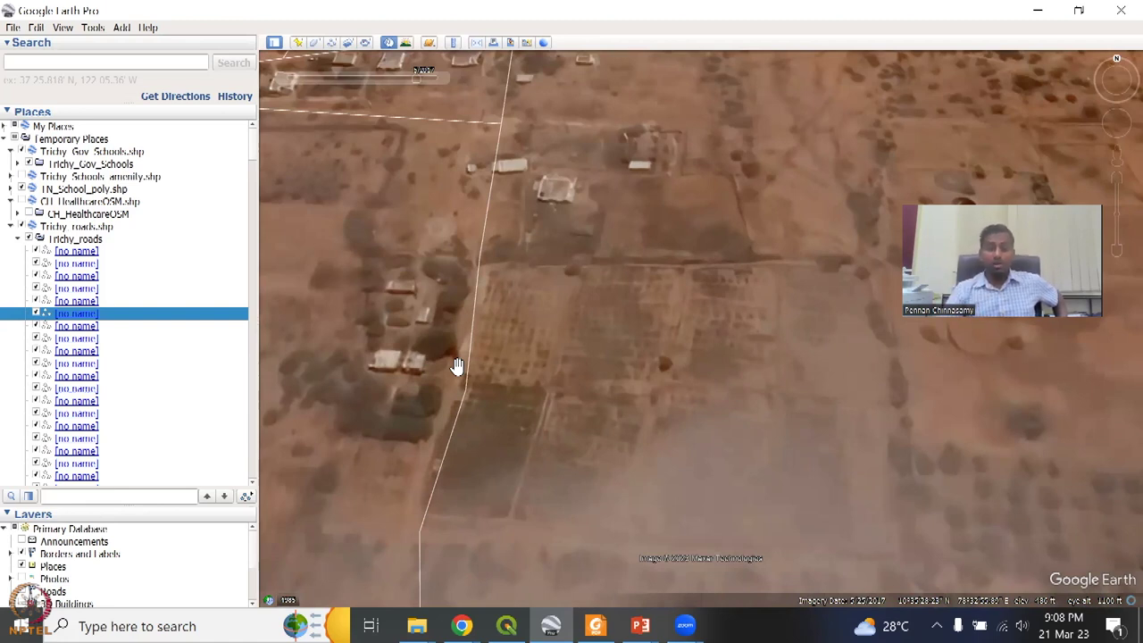
# Step: Measure a straight ruler path in meters from the road beside the fields north to the highway, and clear it
pyautogui.scroll(-3, 493, 263)
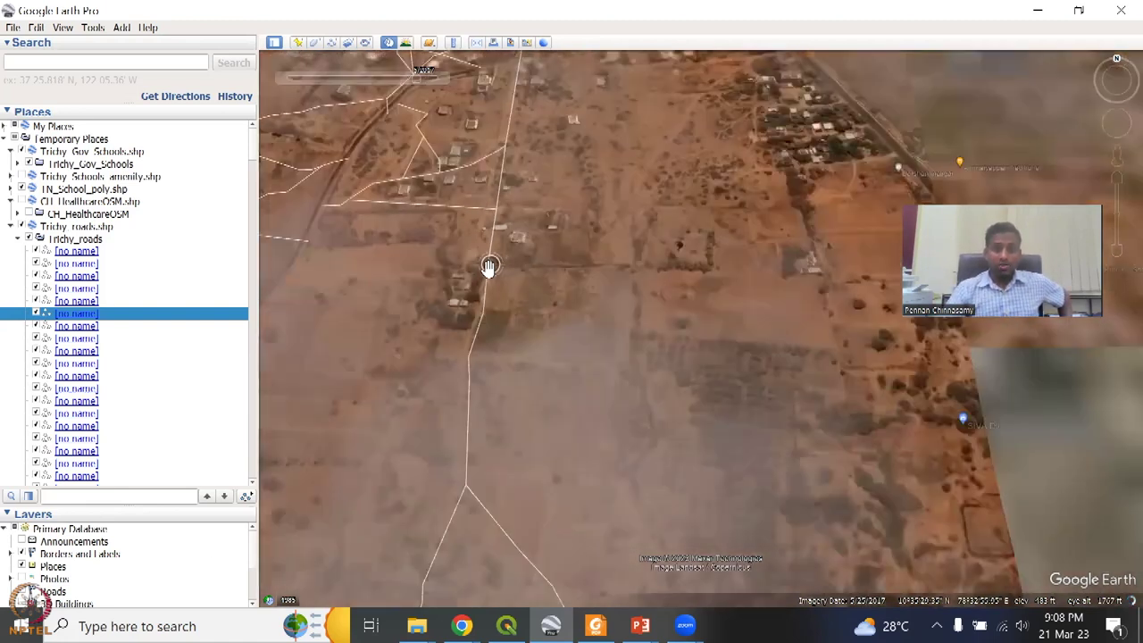
pyautogui.scroll(-2, 492, 301)
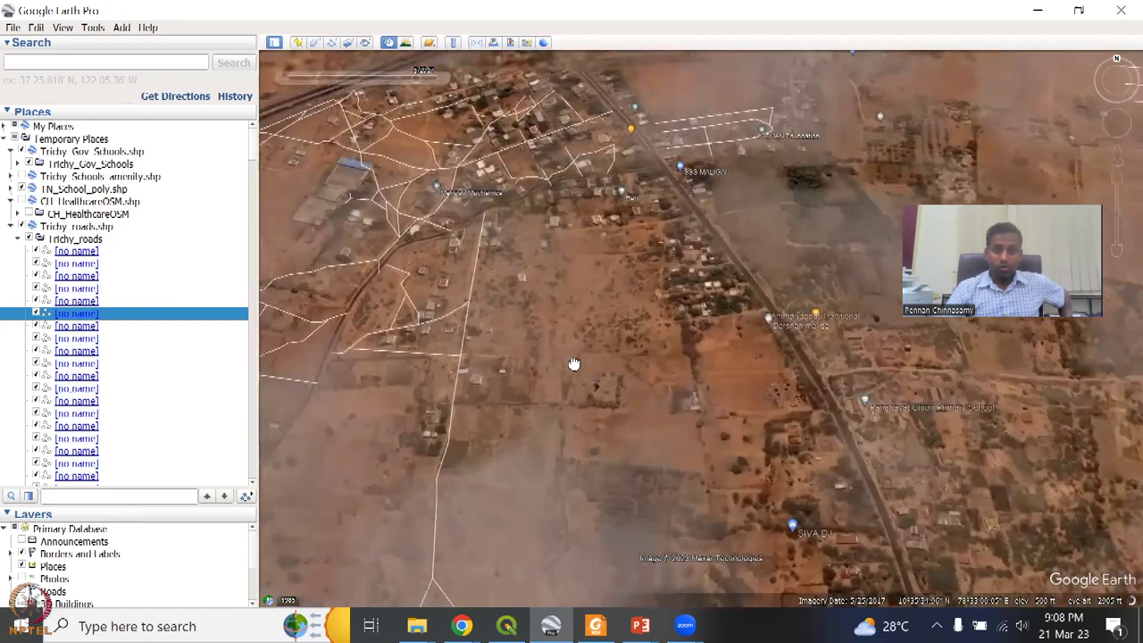
pyautogui.moveTo(573, 364); pyautogui.dragTo(452, 477)
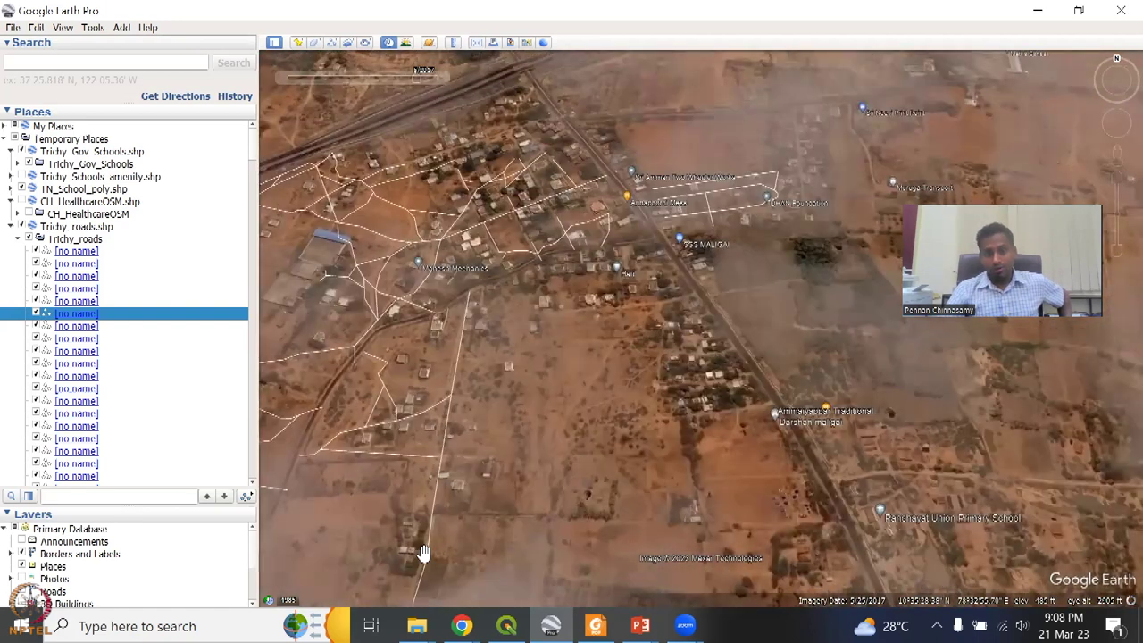
pyautogui.click(455, 46)
pyautogui.click(176, 85)
pyautogui.click(212, 86)
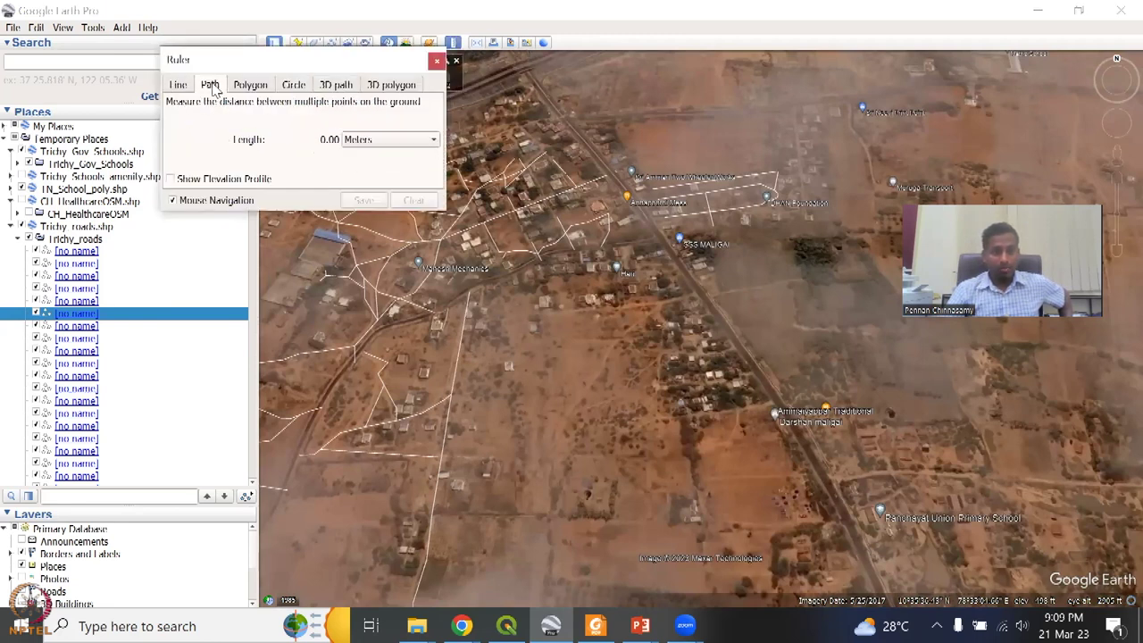
pyautogui.click(429, 531)
pyautogui.click(517, 72)
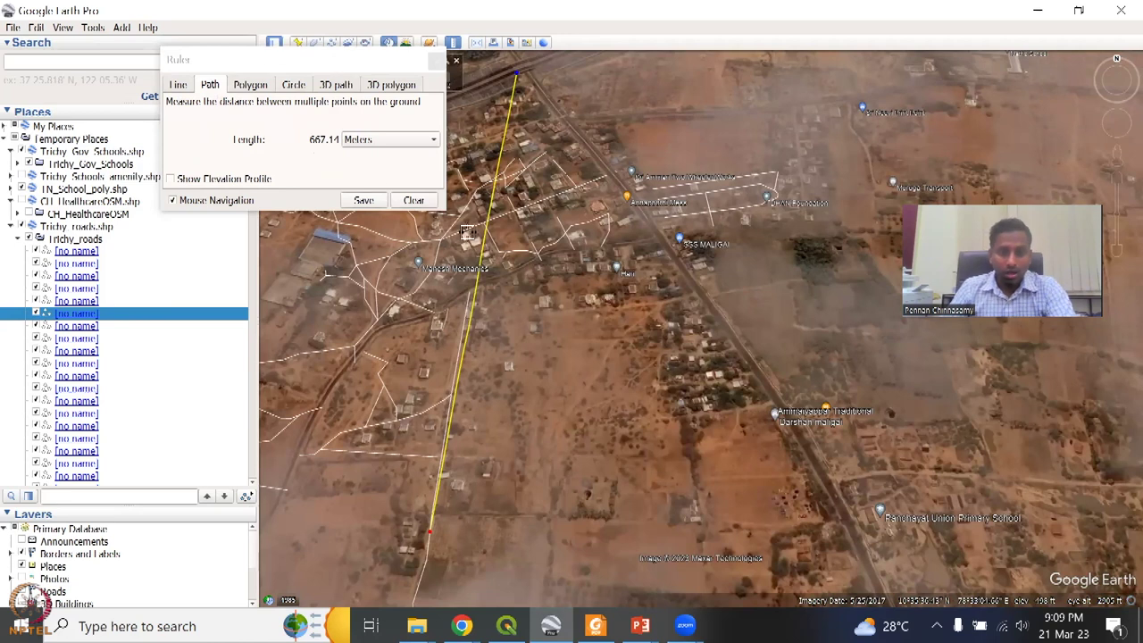
pyautogui.click(414, 201)
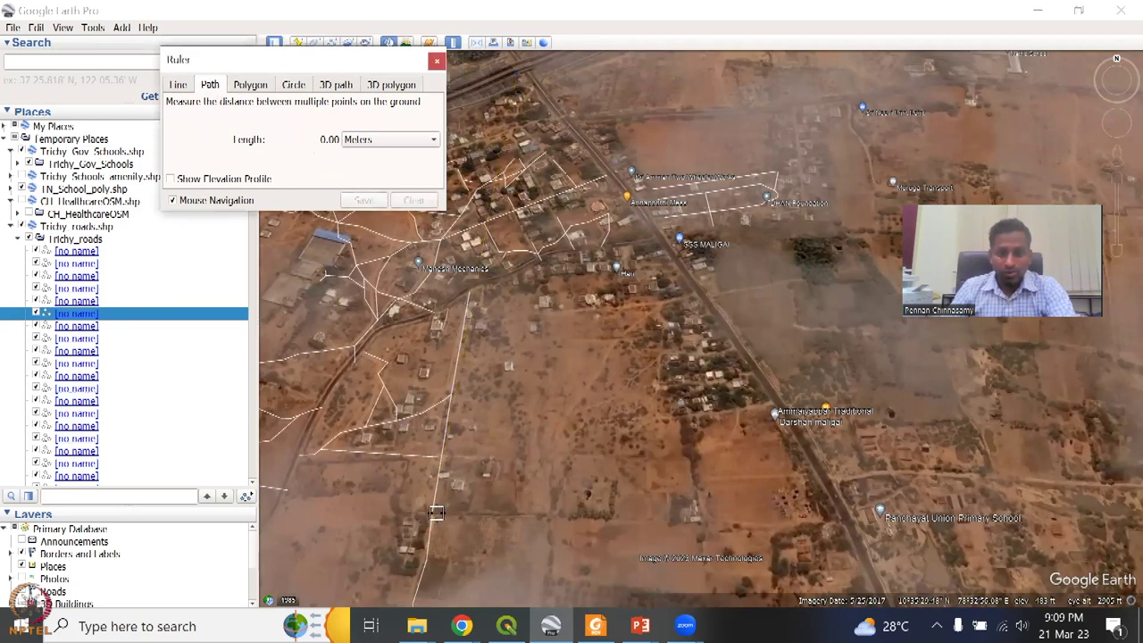
# Step: Measure a straight path from the same road beside the fields east across the open land to the main road, and clear it
pyautogui.click(436, 512)
pyautogui.click(804, 459)
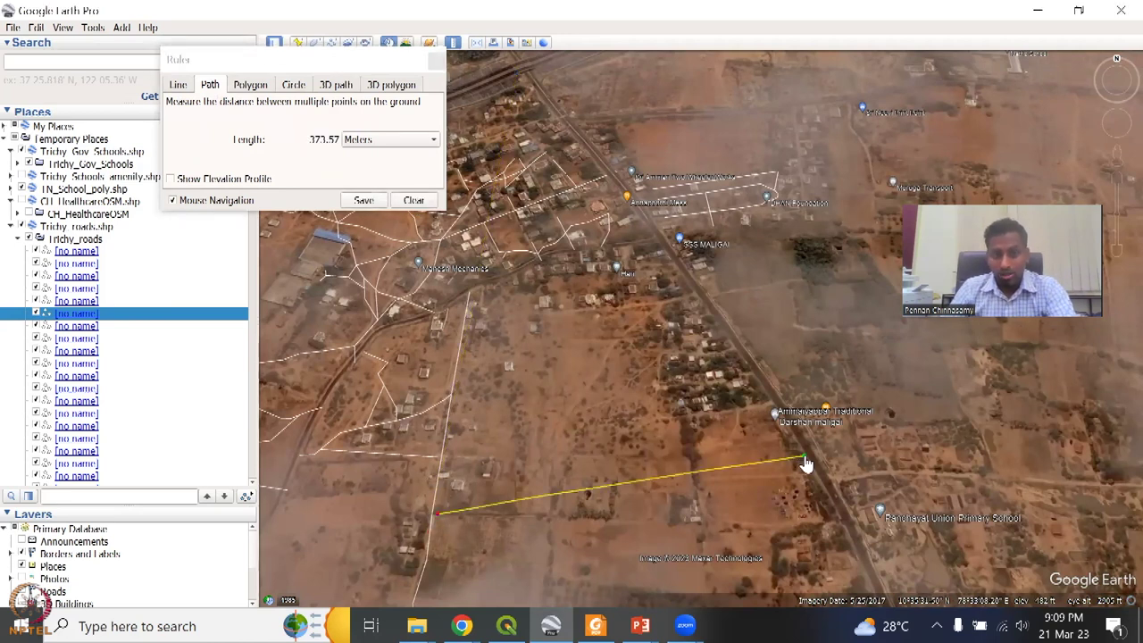
pyautogui.click(413, 202)
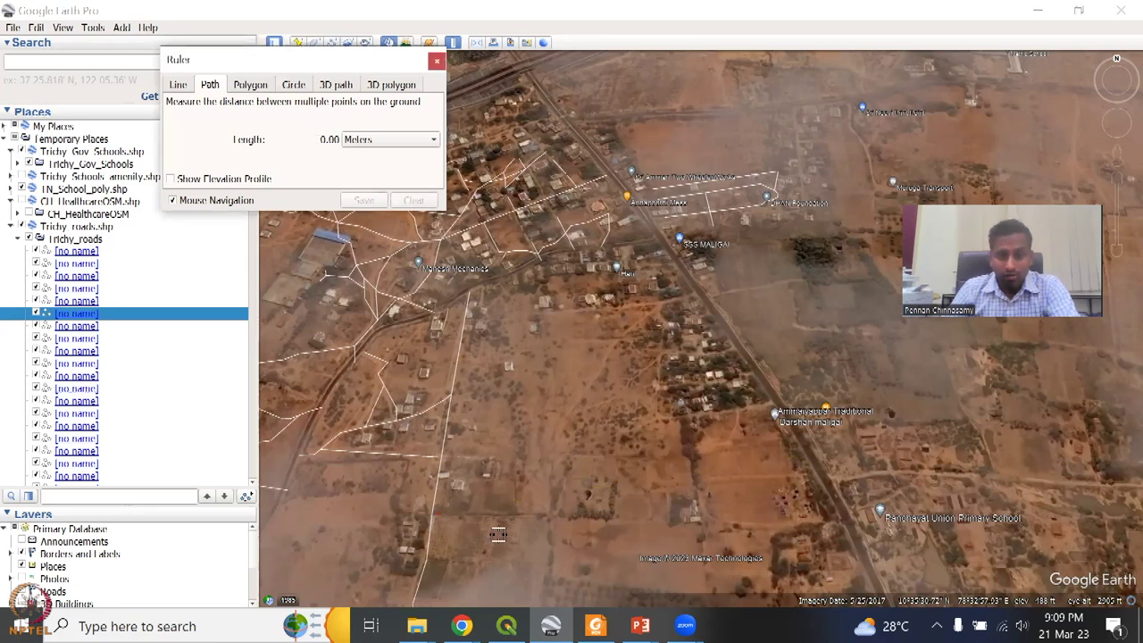
# Step: Measure a path up the mapped road and along the lane to the main road near SSS MALIGAI, clear it and close the ruler
pyautogui.scroll(-2, 443, 464)
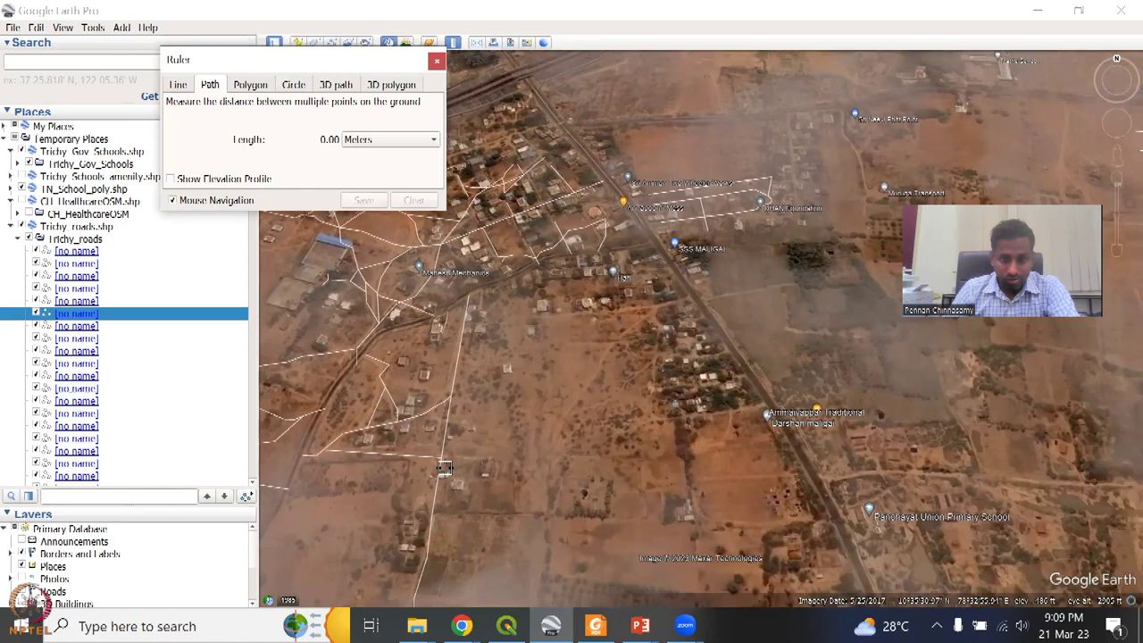
pyautogui.scroll(2, 443, 462)
pyautogui.scroll(3, 535, 479)
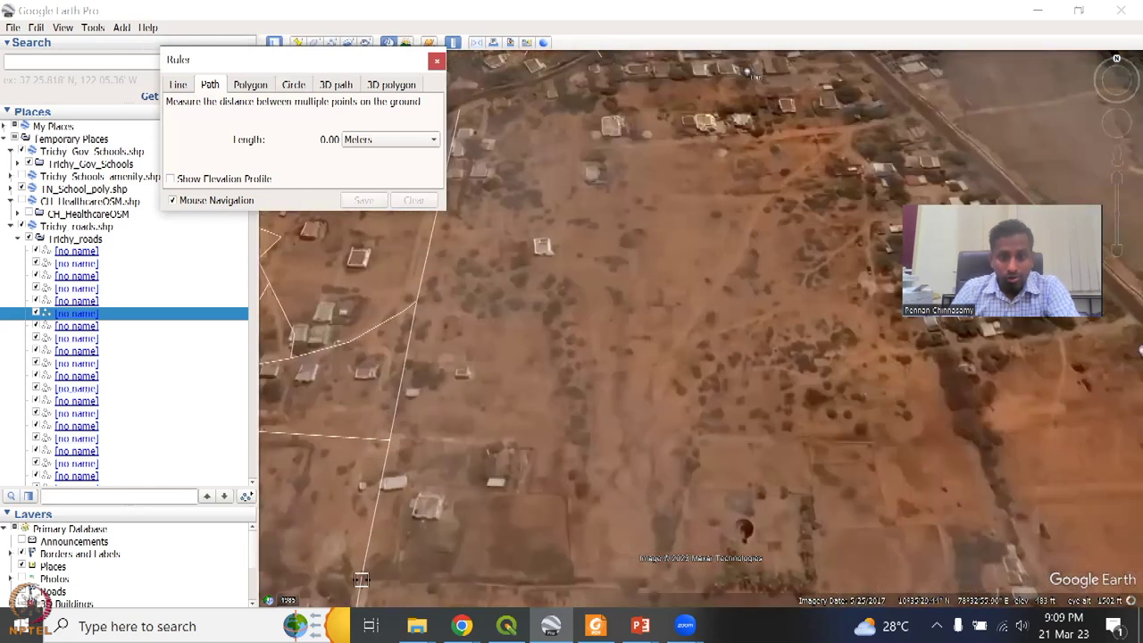
pyautogui.click(363, 582)
pyautogui.click(462, 108)
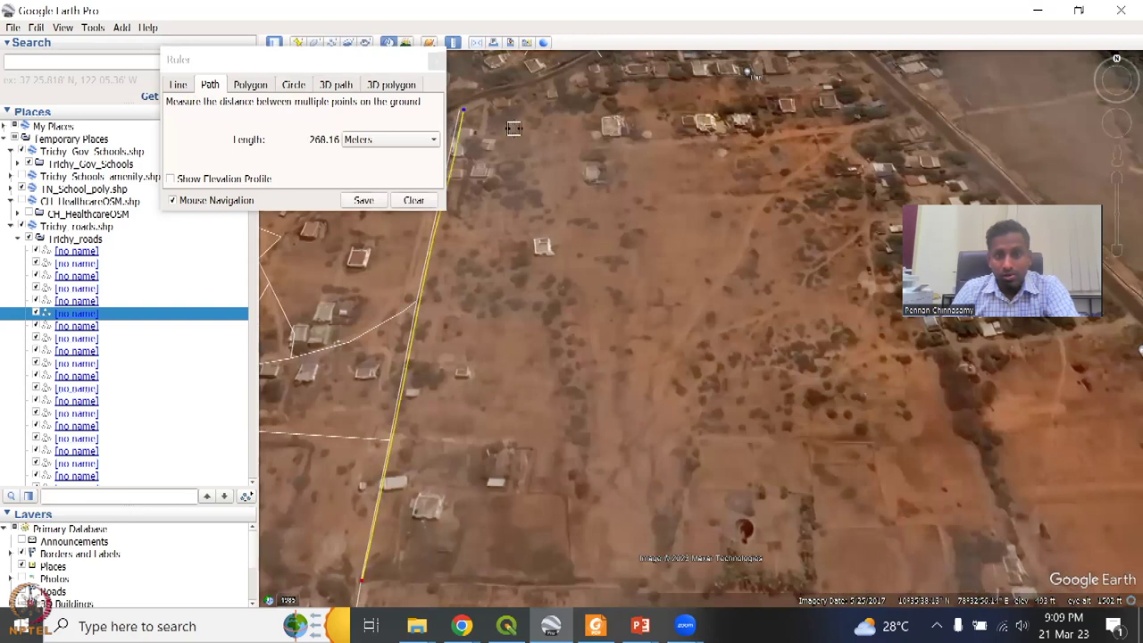
pyautogui.scroll(-3, 491, 116)
pyautogui.click(566, 98)
pyautogui.click(618, 86)
pyautogui.click(676, 81)
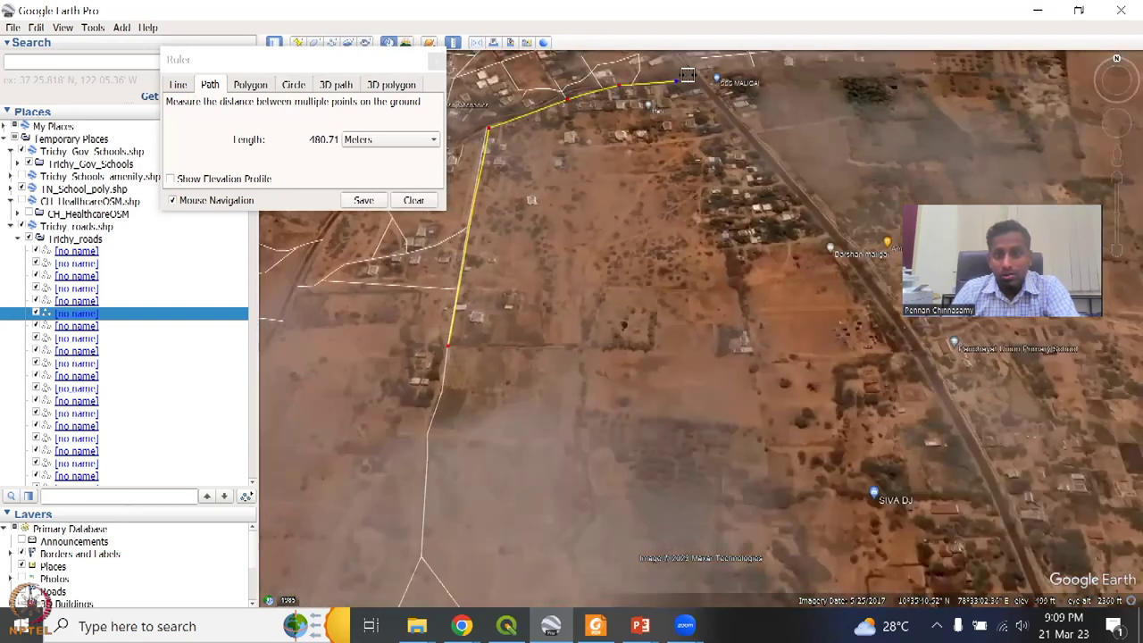
pyautogui.click(698, 73)
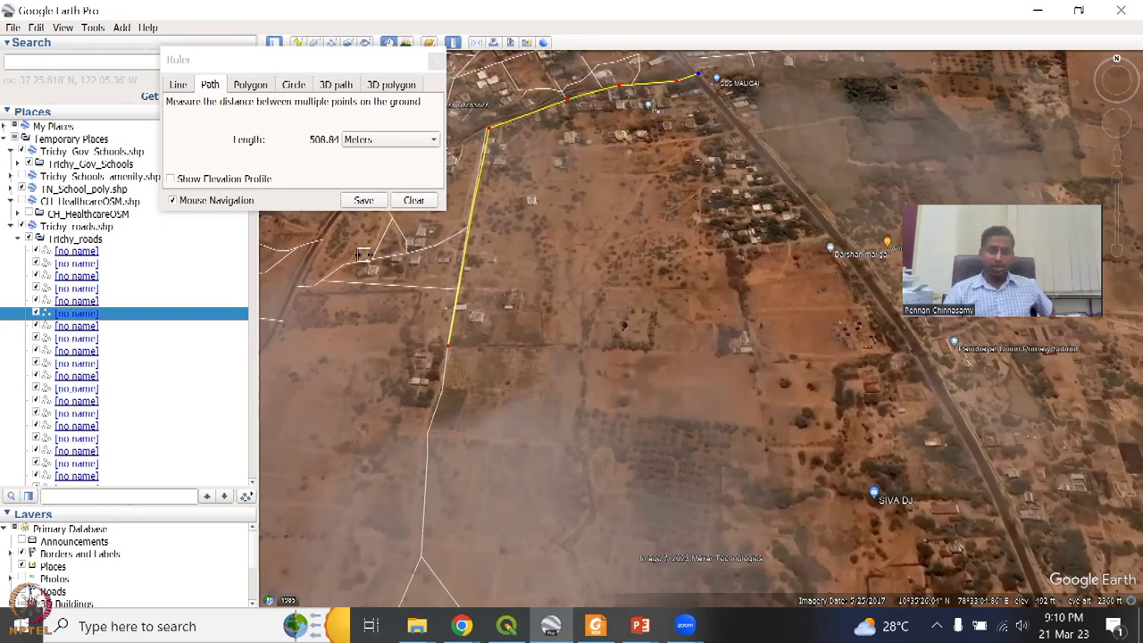
pyautogui.scroll(-2, 643, 407)
pyautogui.click(424, 204)
pyautogui.scroll(-3, 554, 363)
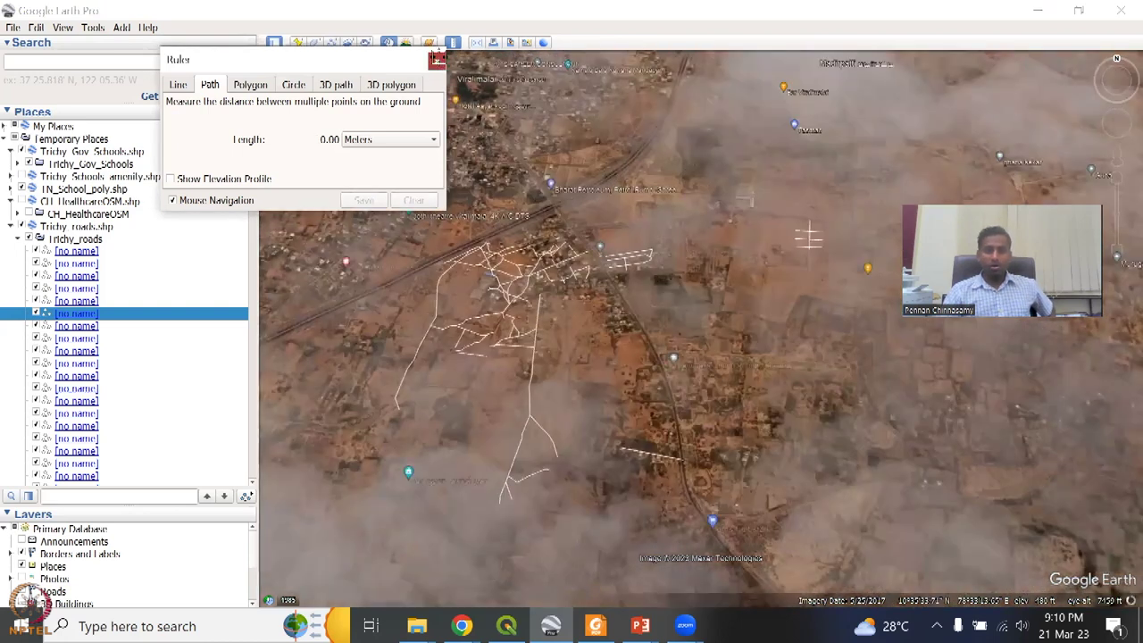
pyautogui.click(437, 60)
# Step: Examine the farmland south of the mapped Trichy_roads lines for tracks and settlements that the road data does not cover
pyautogui.moveTo(576, 572); pyautogui.dragTo(566, 432)
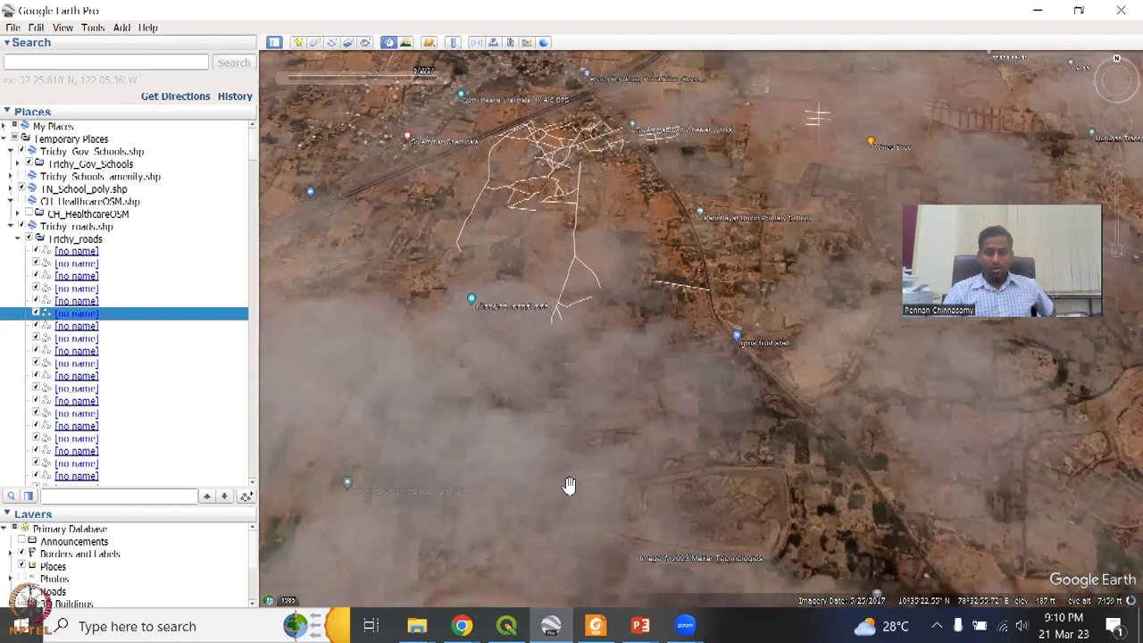
pyautogui.moveTo(569, 485); pyautogui.dragTo(605, 370)
pyautogui.scroll(5, 578, 442)
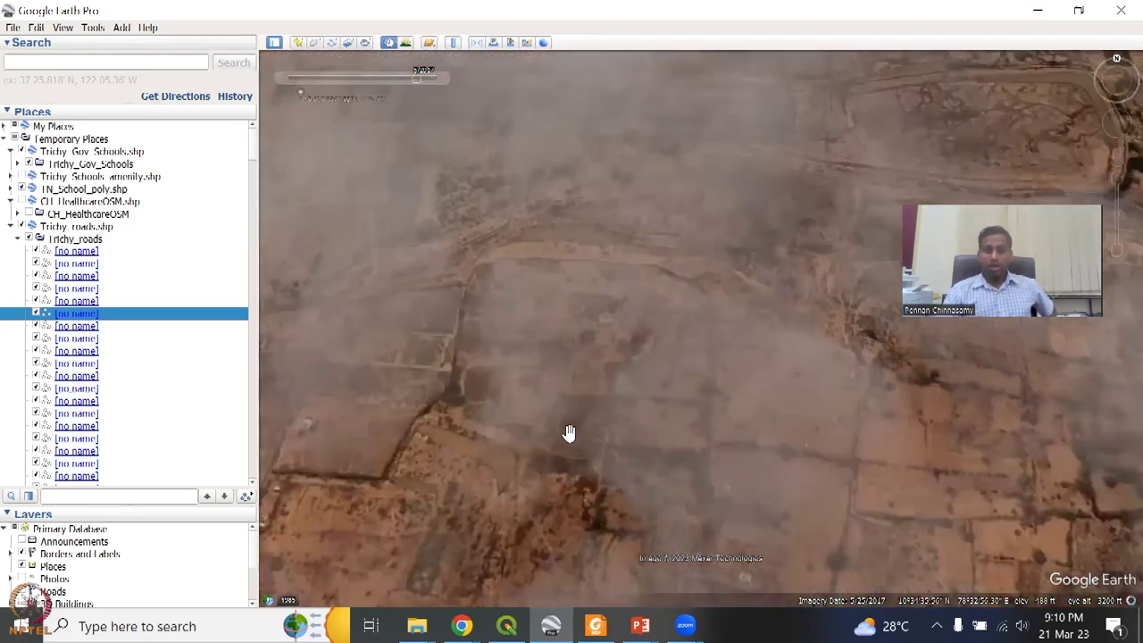
pyautogui.moveTo(698, 293); pyautogui.dragTo(651, 592)
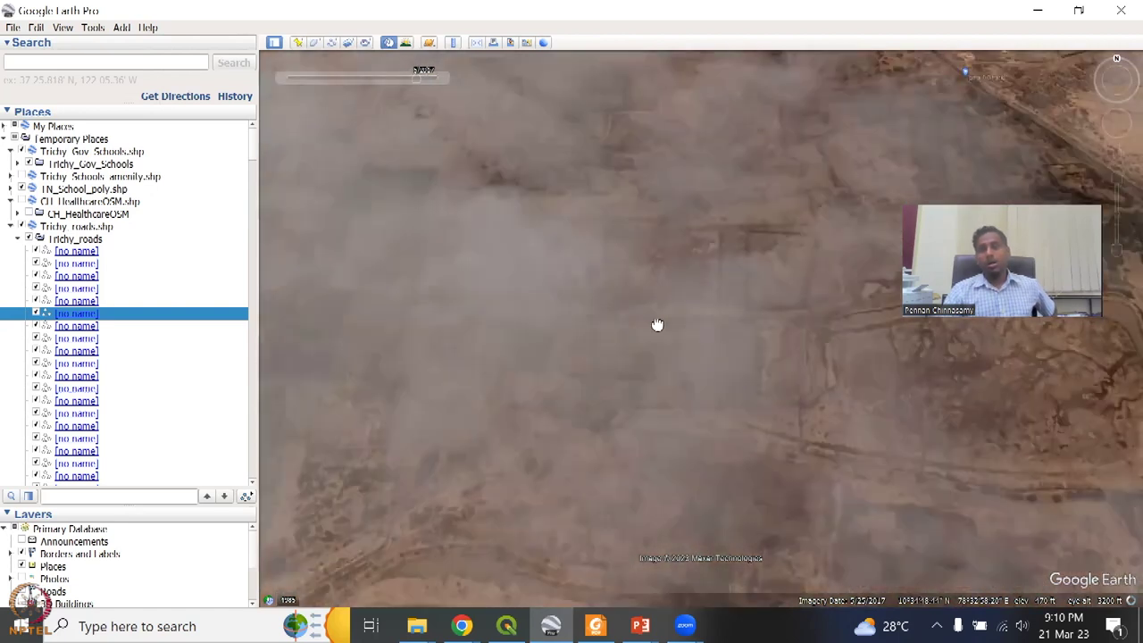
pyautogui.moveTo(659, 324); pyautogui.dragTo(566, 597)
pyautogui.moveTo(763, 487); pyautogui.dragTo(796, 125)
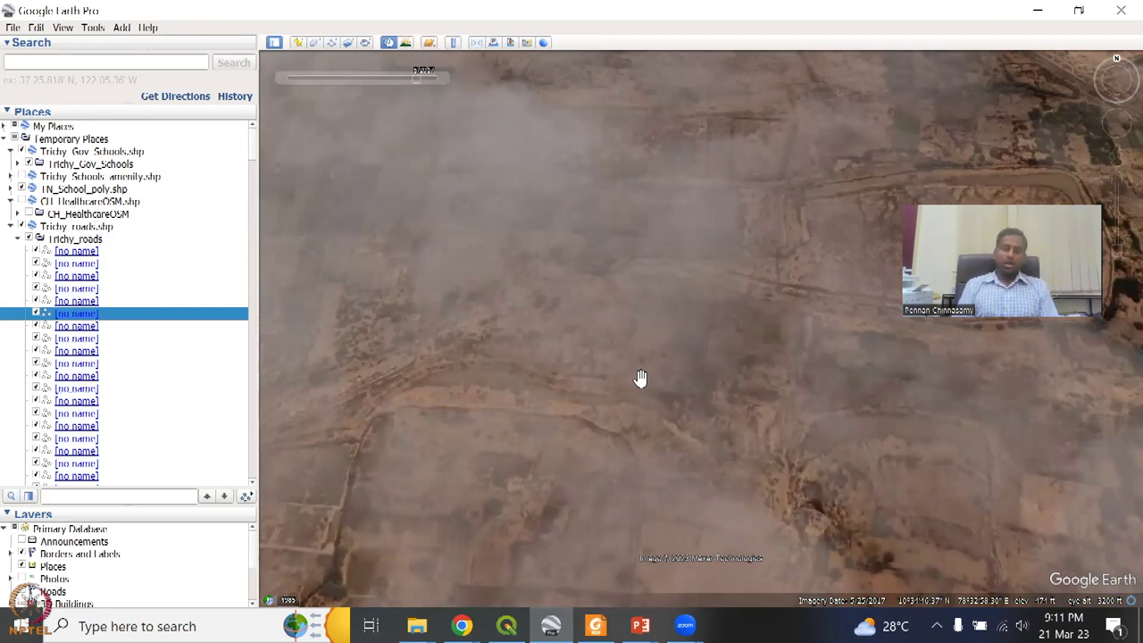
pyautogui.scroll(-4, 217, 235)
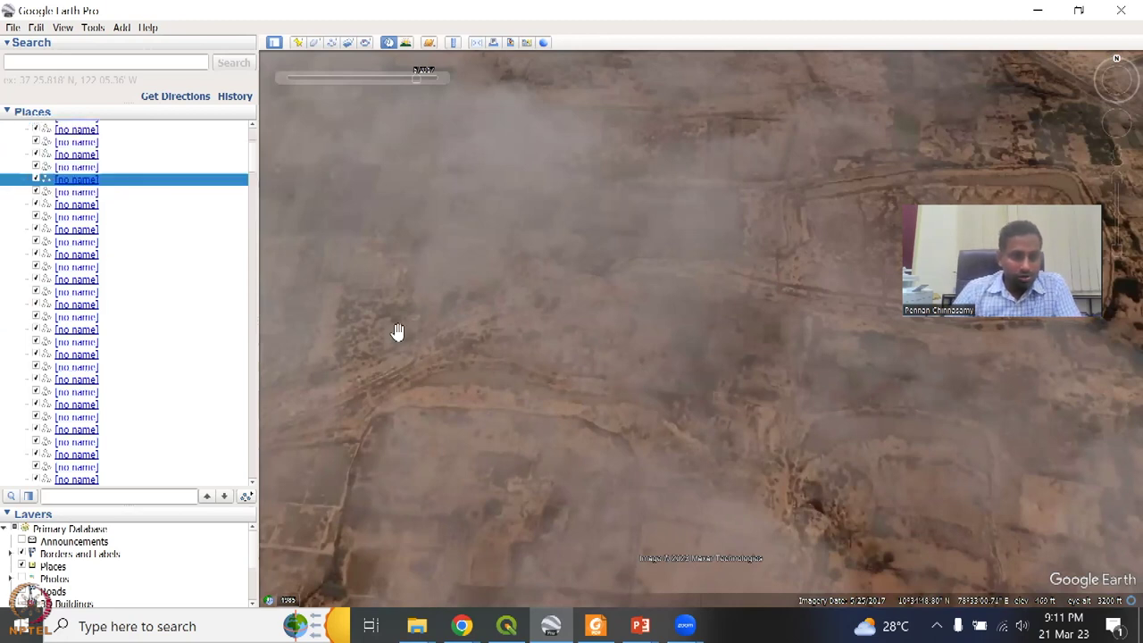
pyautogui.scroll(-1, 592, 353)
pyautogui.scroll(-2, 595, 374)
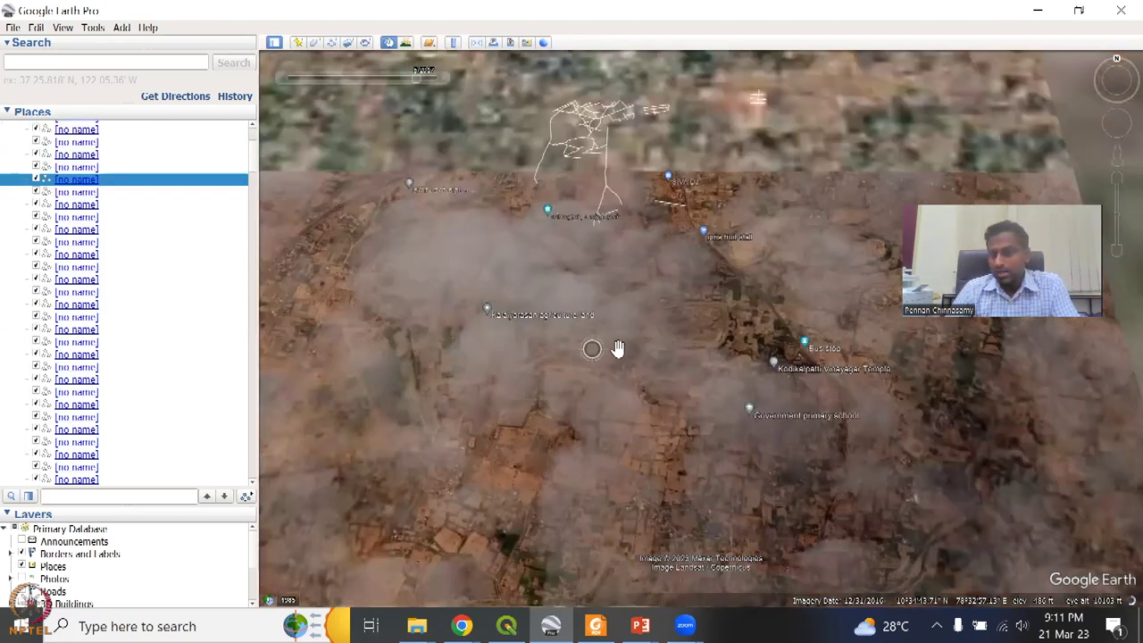